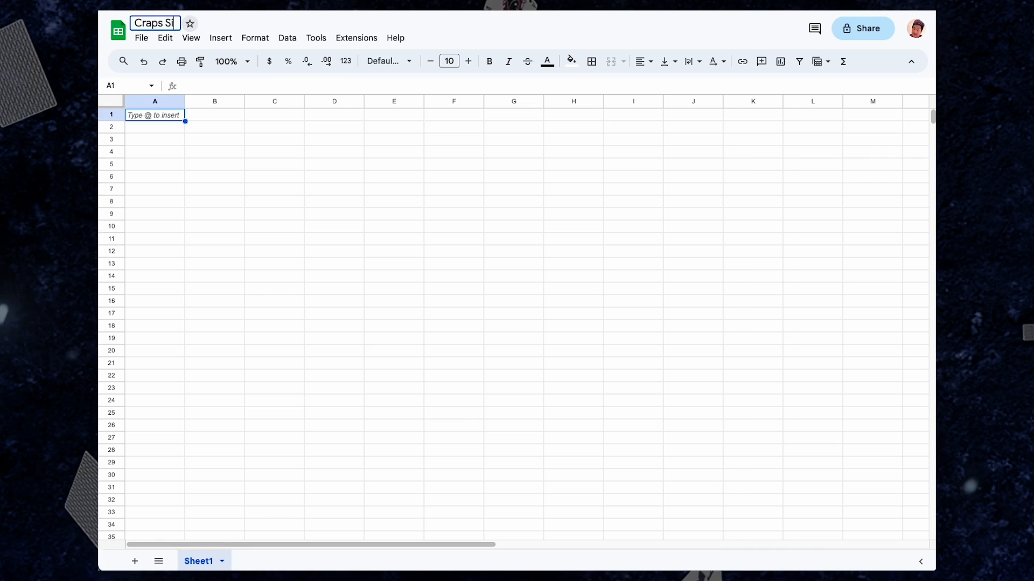
Step: Name the spreadsheet Craps Simulator and rename its first sheet as Random
{"action": "type", "text": "ulator"}
{"action": "key", "text": "Return"}
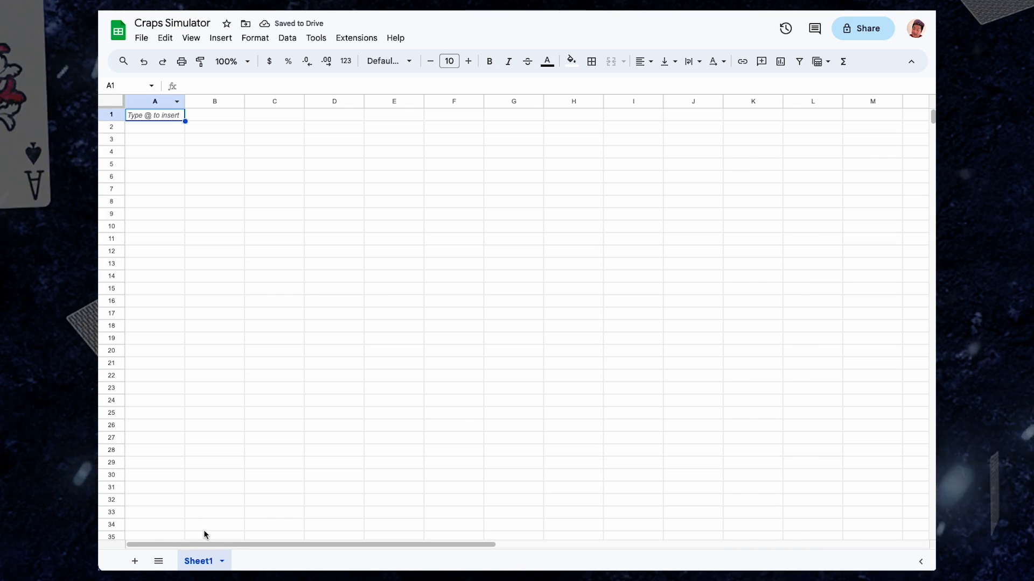
{"action": "double_click", "coordinate": [205, 562]}
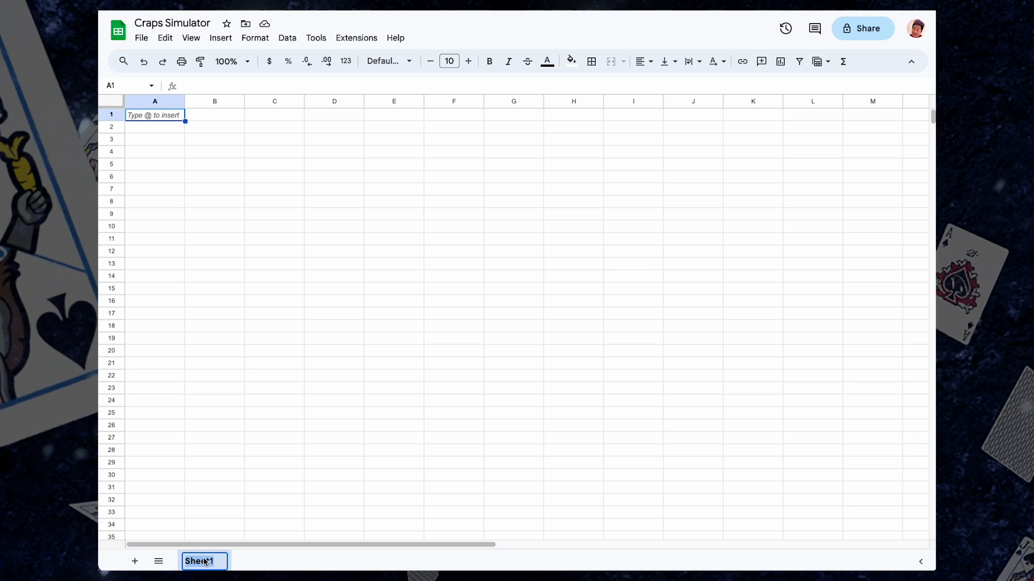
{"action": "type", "text": "Random"}
{"action": "key", "text": "Return"}
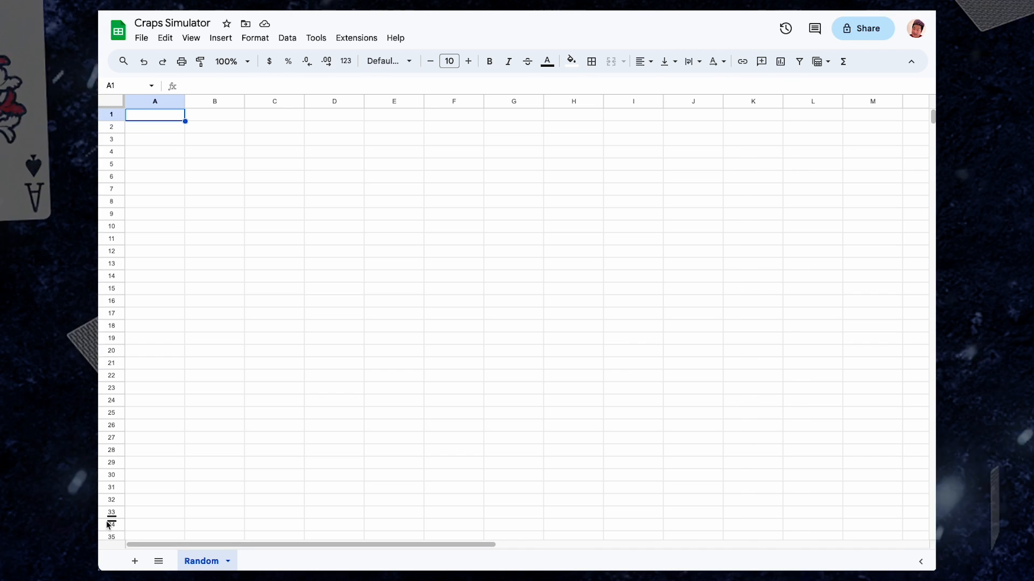
Step: Enter the header Roll Index in A1 and add 19001 more rows at the bottom of the sheet
{"action": "type", "text": "Roll Ind"}
{"action": "key", "text": "Return"}
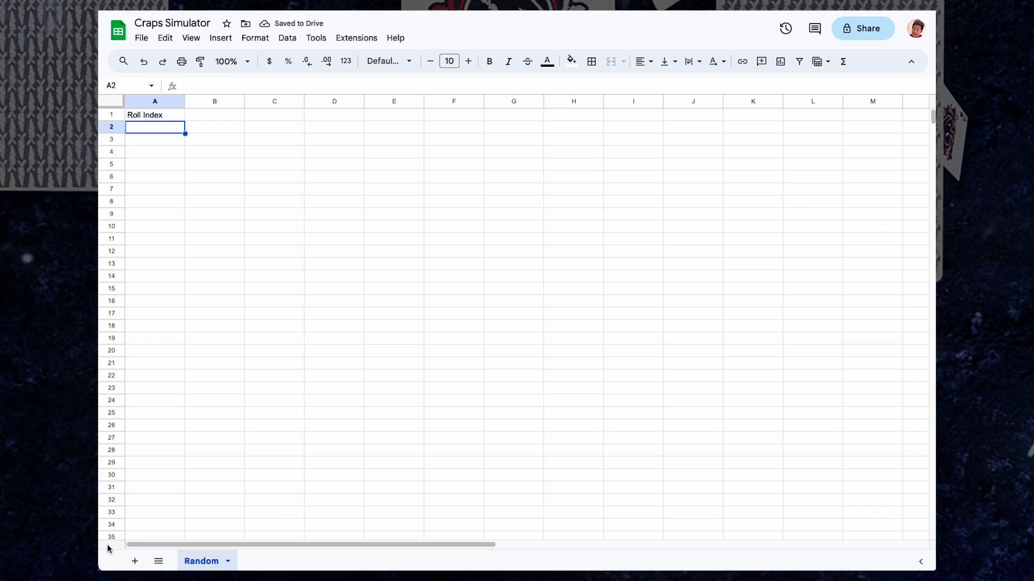
{"action": "key", "text": "ctrl+Down"}
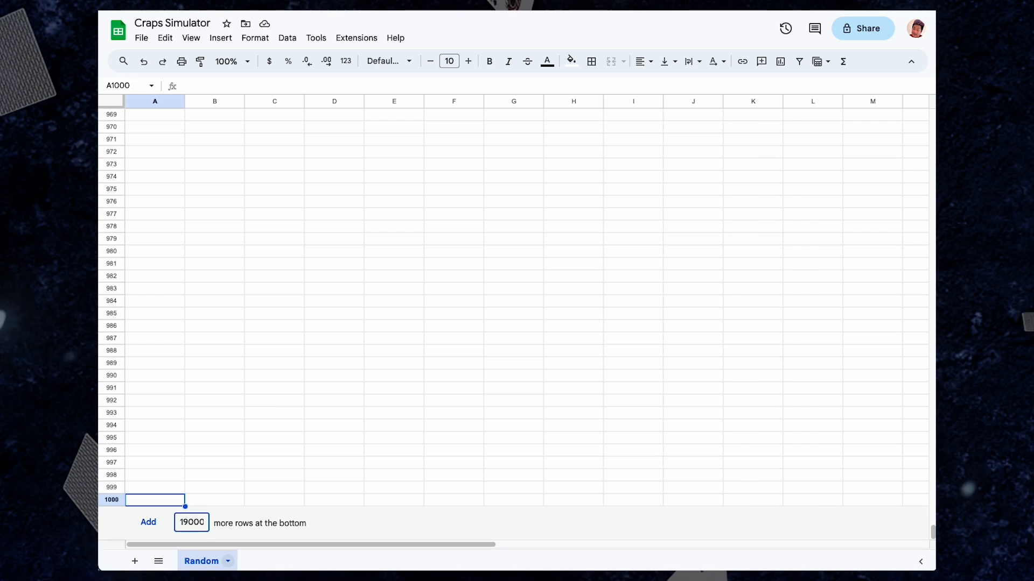
{"action": "key", "text": "Right"}
{"action": "key", "text": "Right"}
{"action": "key", "text": "BackSpace"}
{"action": "type", "text": "1"}
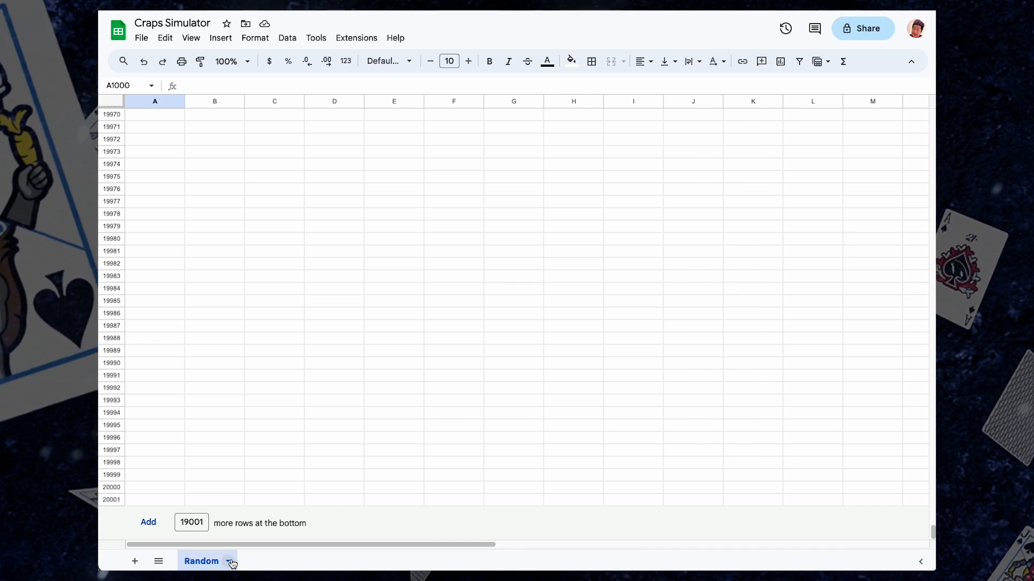
{"action": "left_click", "coordinate": [162, 522]}
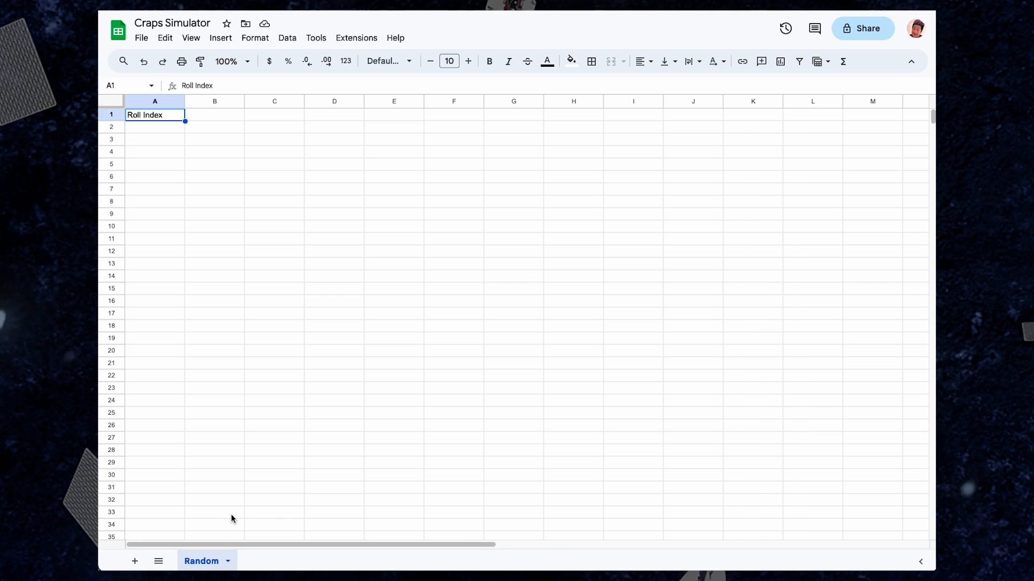
Step: Delete the empty columns B through Z from the Random sheet
{"action": "left_click", "coordinate": [214, 101]}
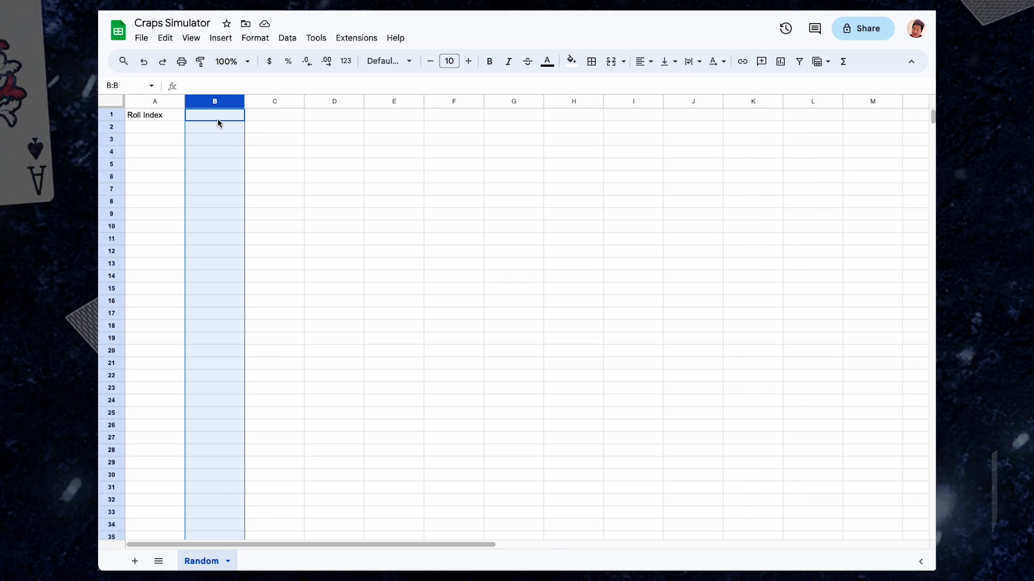
{"action": "left_click", "coordinate": [222, 118]}
{"action": "left_click_drag", "start_coordinate": [219, 102], "coordinate": [882, 101]}
{"action": "right_click", "coordinate": [873, 103]}
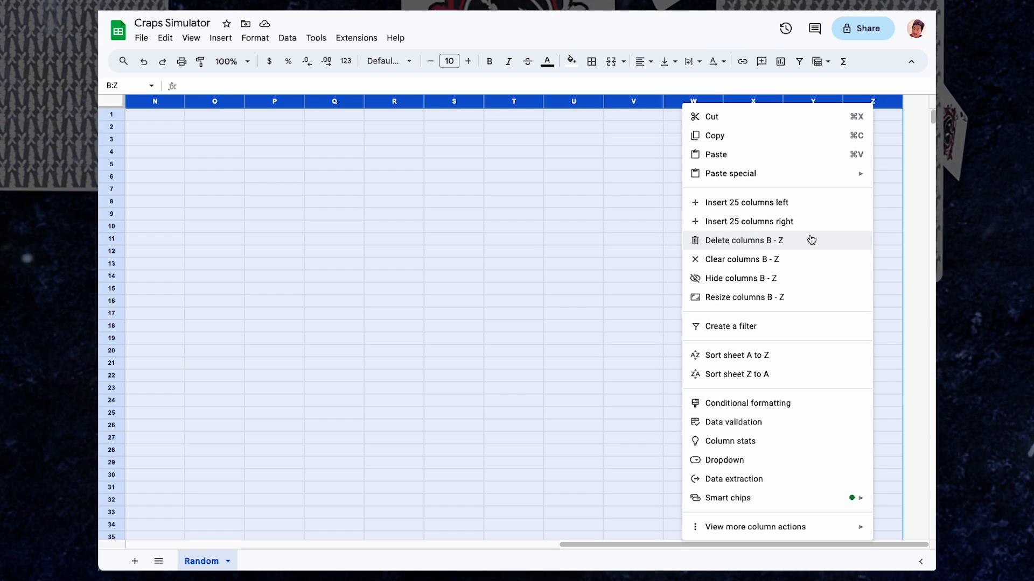
{"action": "left_click", "coordinate": [811, 240]}
Step: Make the Roll Index header bold and give it a light blue fill
{"action": "key", "text": "ctrl+b"}
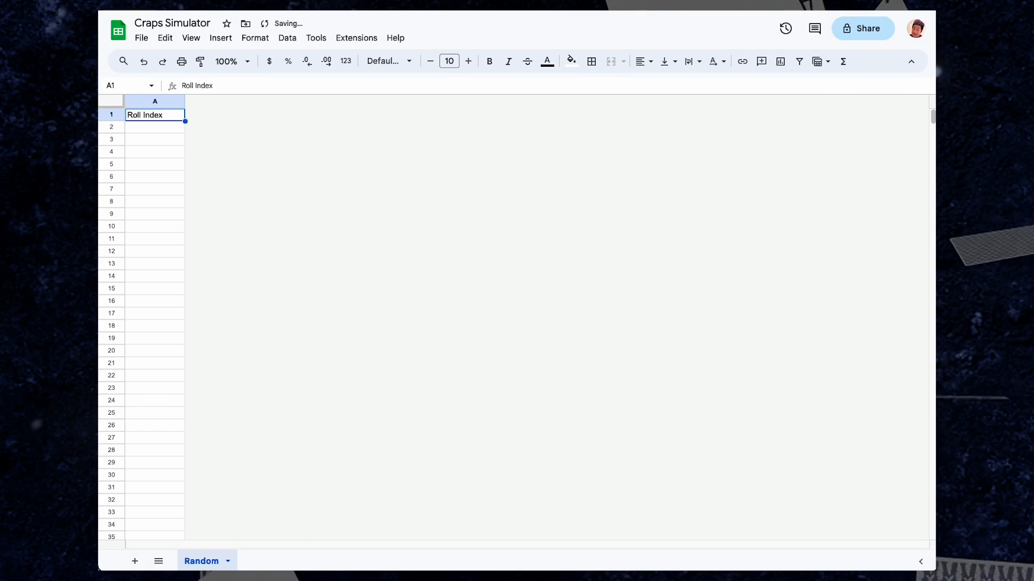
{"action": "left_click", "coordinate": [571, 61]}
{"action": "left_click", "coordinate": [653, 131]}
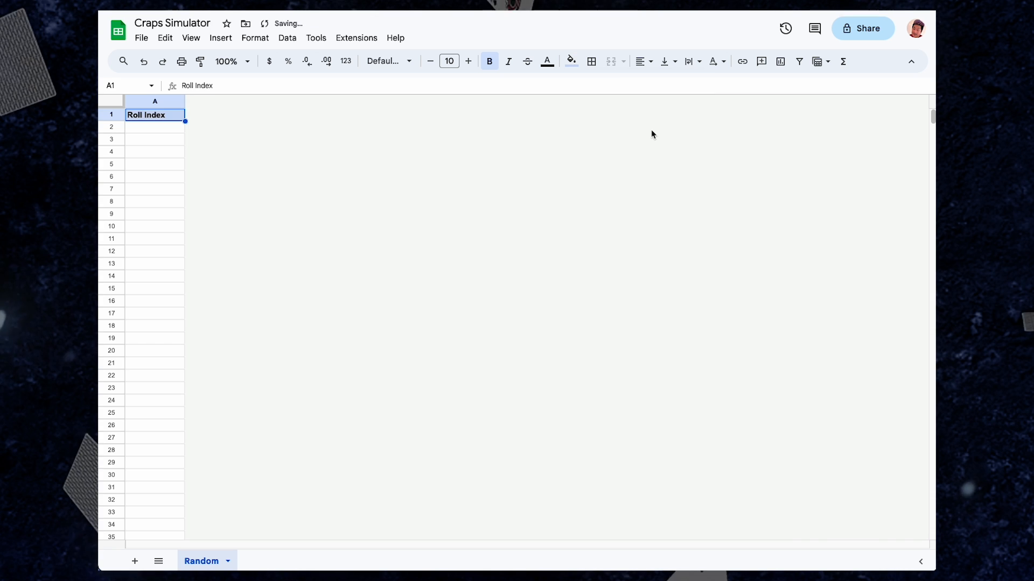
Step: Center-align column A and freeze the first row
{"action": "left_click", "coordinate": [153, 100]}
{"action": "left_click", "coordinate": [644, 61]}
{"action": "left_click", "coordinate": [662, 83]}
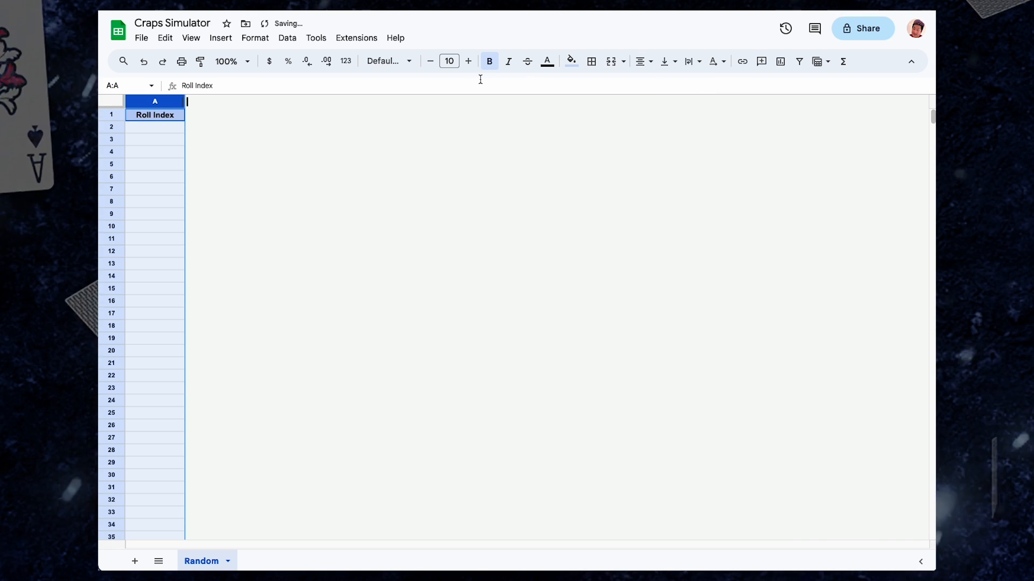
{"action": "key", "text": "Down"}
{"action": "left_click", "coordinate": [191, 38]}
{"action": "mouse_move", "coordinate": [218, 79]}
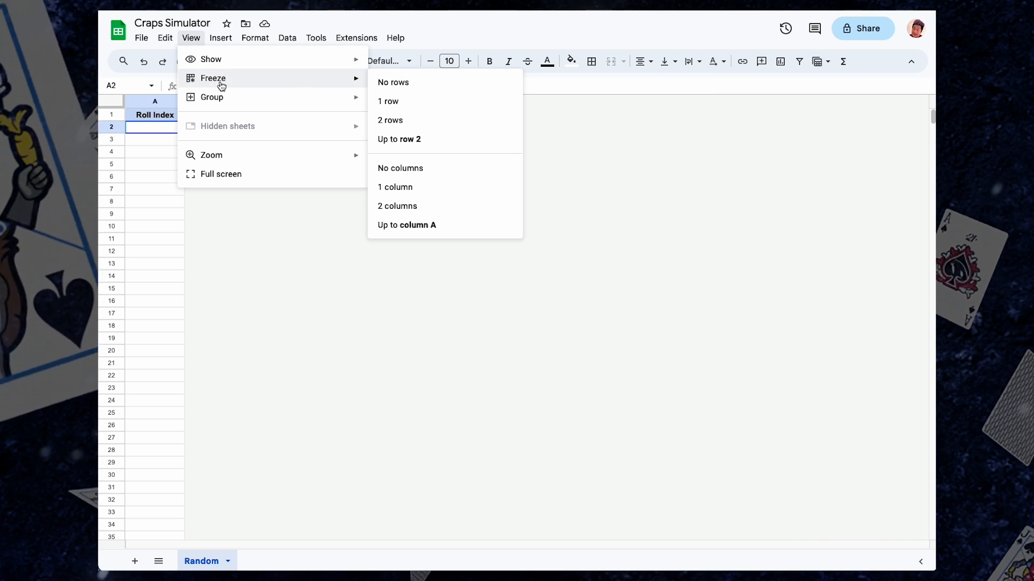
{"action": "left_click", "coordinate": [385, 99]}
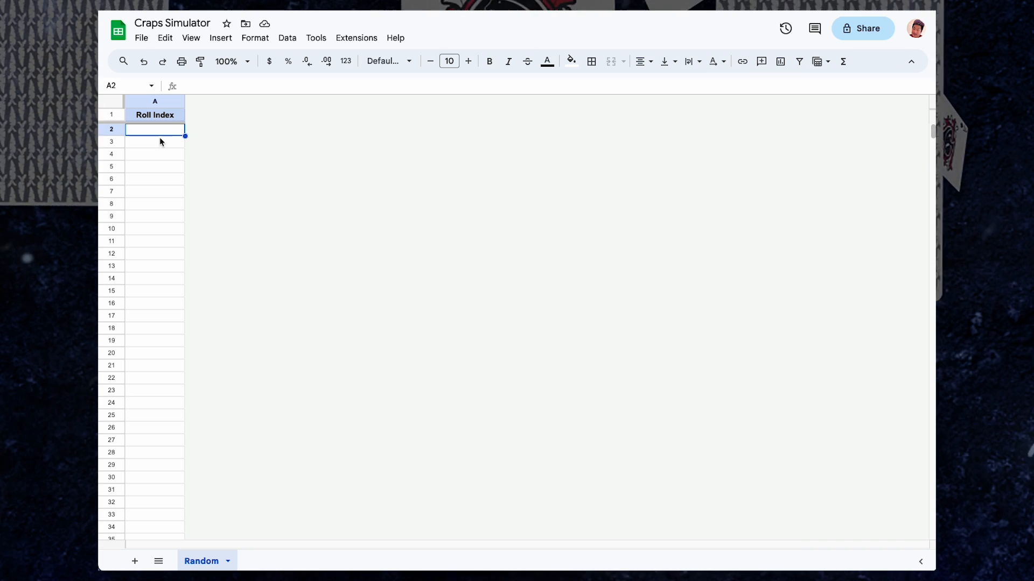
Step: Enter the formula =RANDBETWEEN(1, 36) in A2 to generate a random roll index
{"action": "type", "text": "=RANDBETWEEN("}
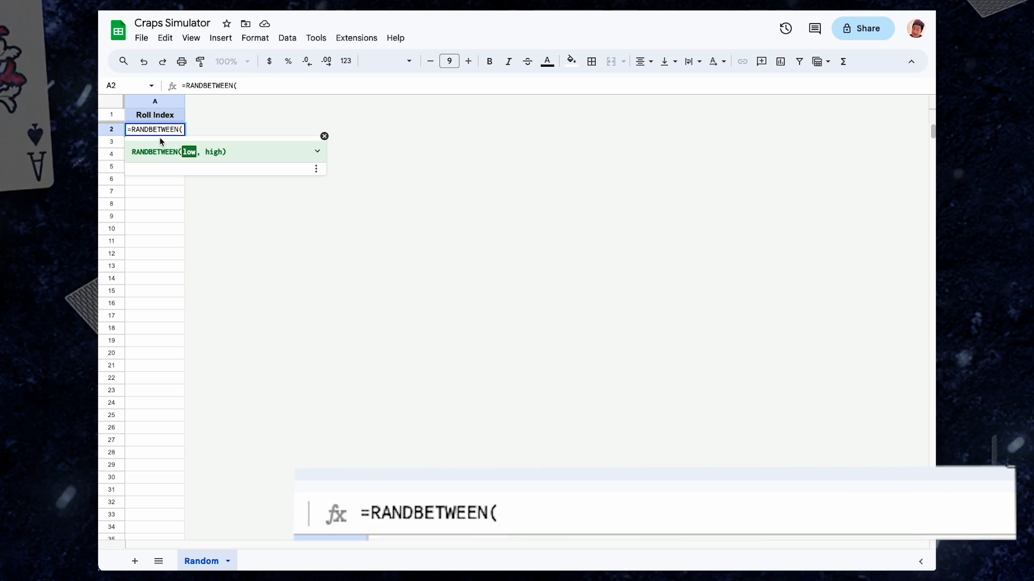
{"action": "type", "text": "1, "}
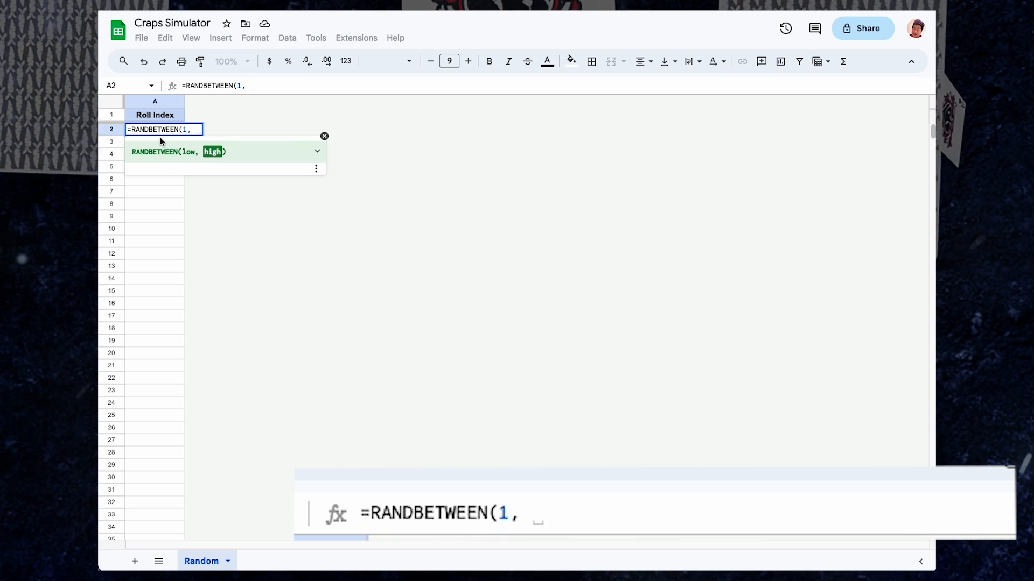
{"action": "type", "text": "36"}
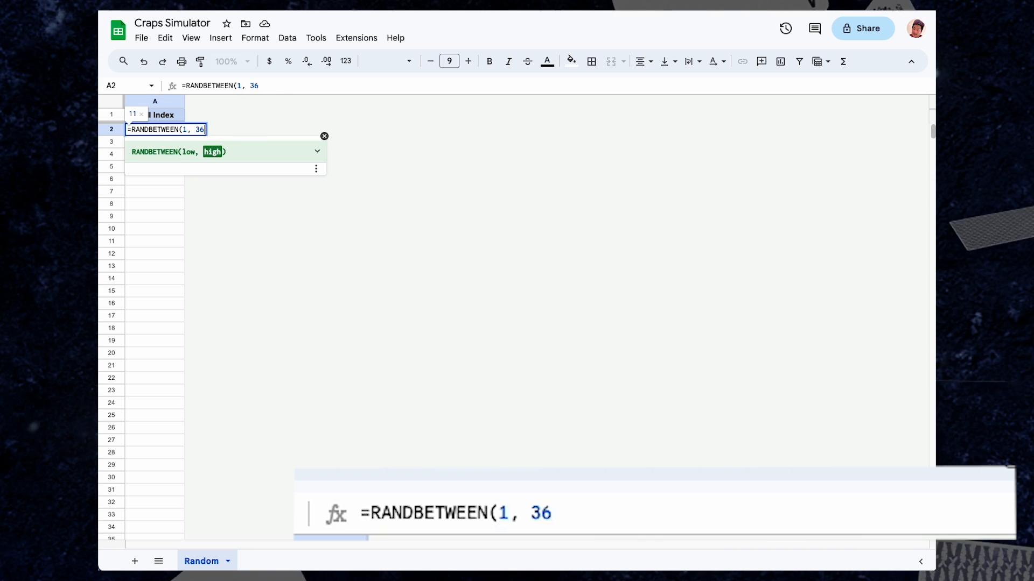
{"action": "type", "text": ")"}
{"action": "key", "text": "Return"}
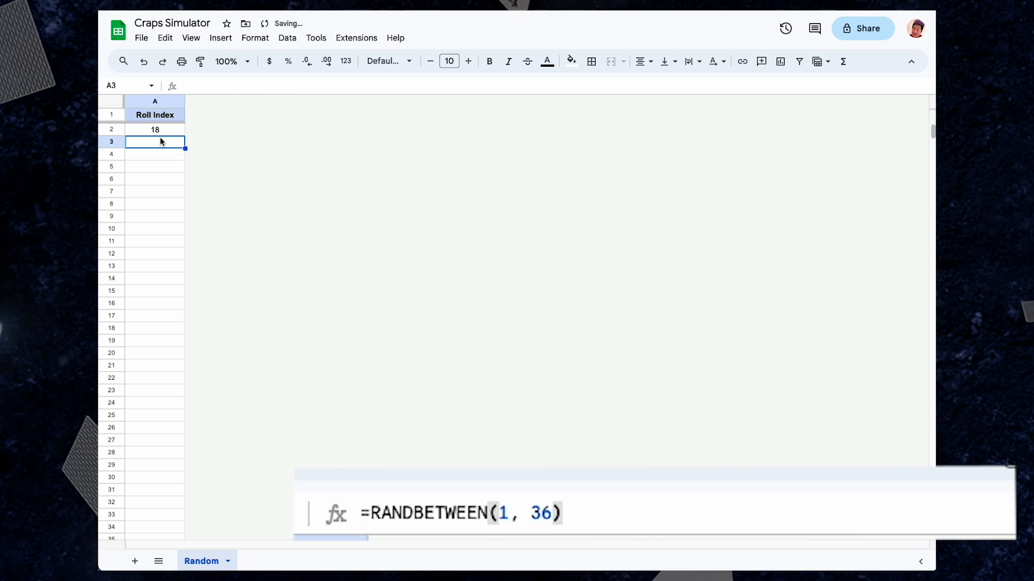
Step: Copy the random formula from A2 into every cell from A3 down to A20001
{"action": "key", "text": "Up"}
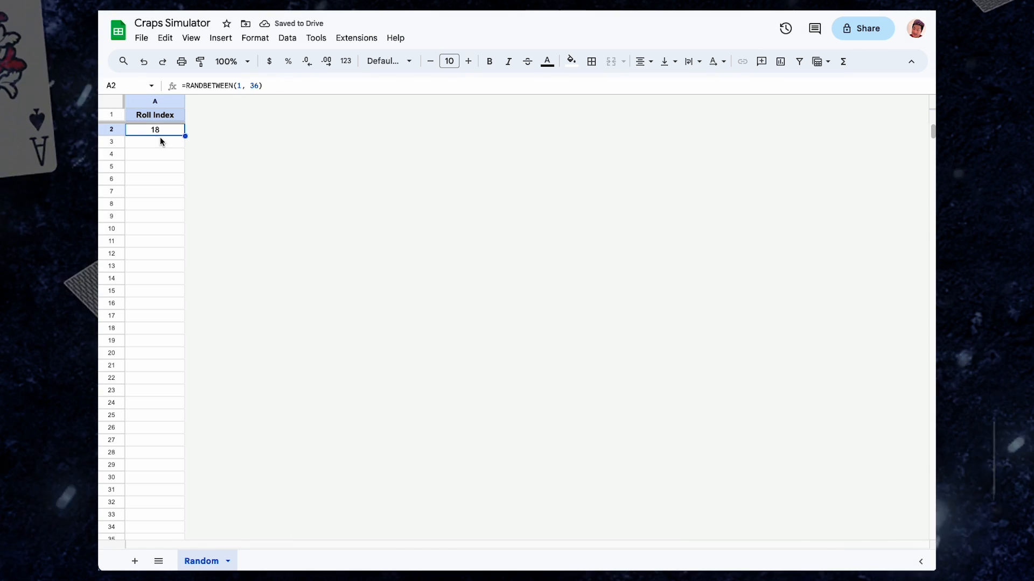
{"action": "key", "text": "ctrl+c"}
{"action": "key", "text": "Down"}
{"action": "key", "text": "ctrl+shift+Down"}
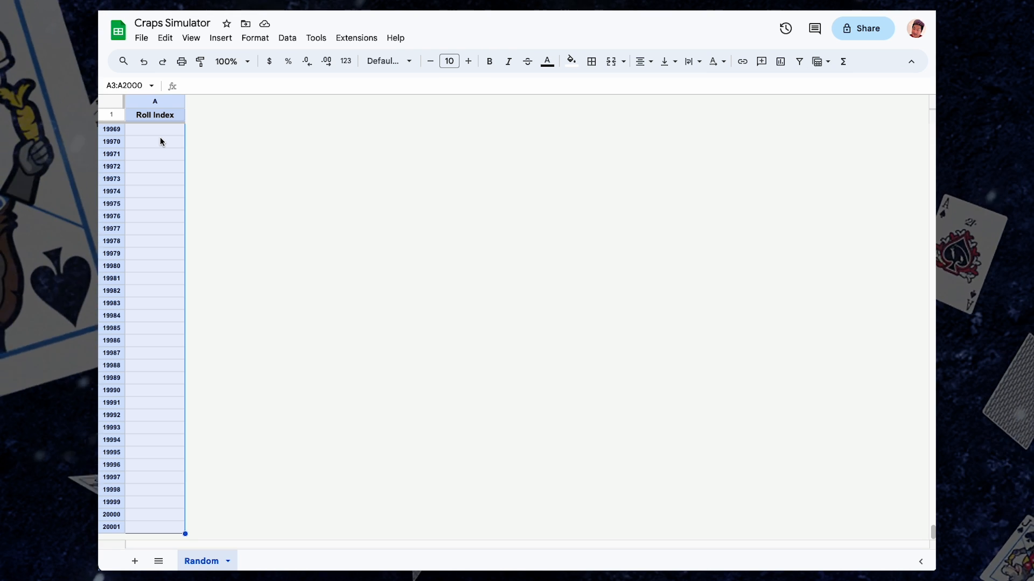
{"action": "key", "text": "ctrl+v"}
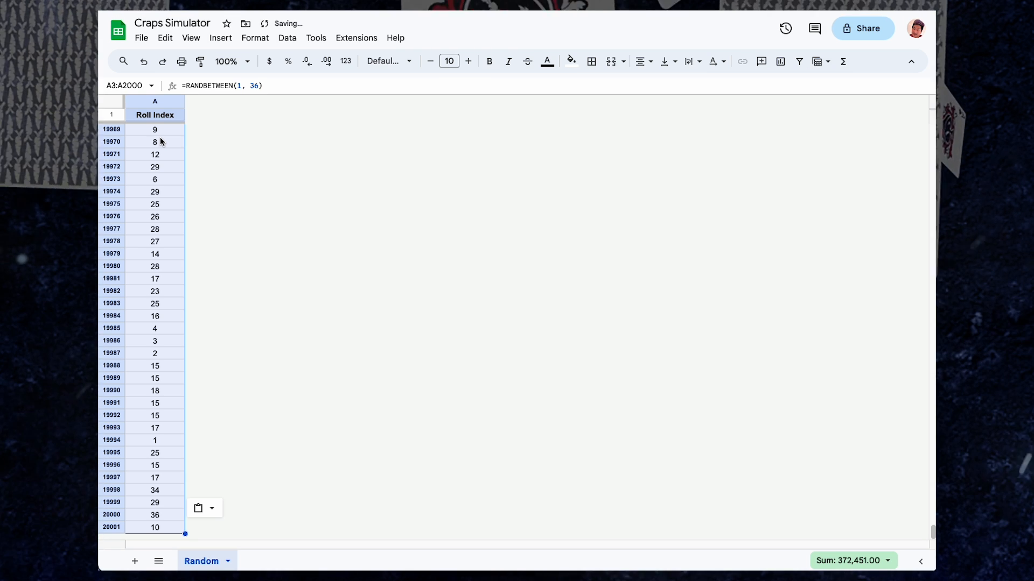
Step: Check the count of roll index cells from A2 to the last row, then return to A2
{"action": "key", "text": "Up"}
{"action": "key", "text": "ctrl+shift+Down"}
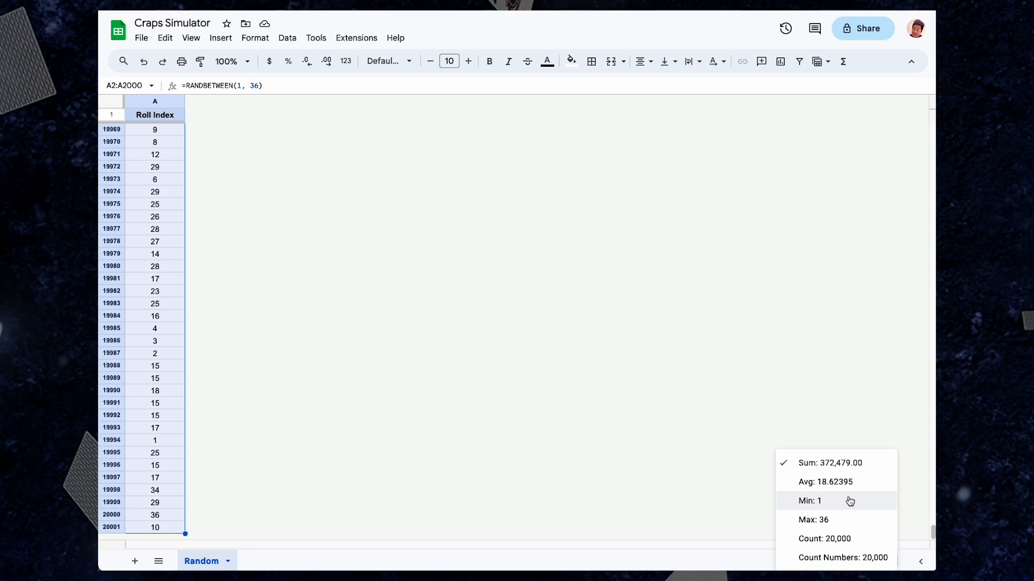
{"action": "left_click", "coordinate": [842, 541]}
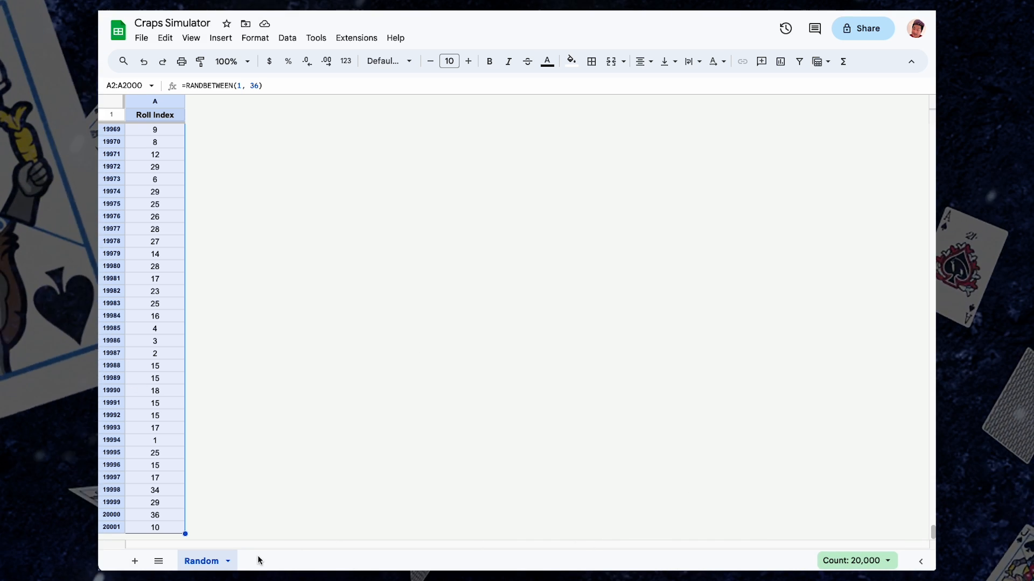
{"action": "left_click", "coordinate": [159, 389]}
{"action": "key", "text": "ctrl+Up"}
{"action": "key", "text": "Down"}
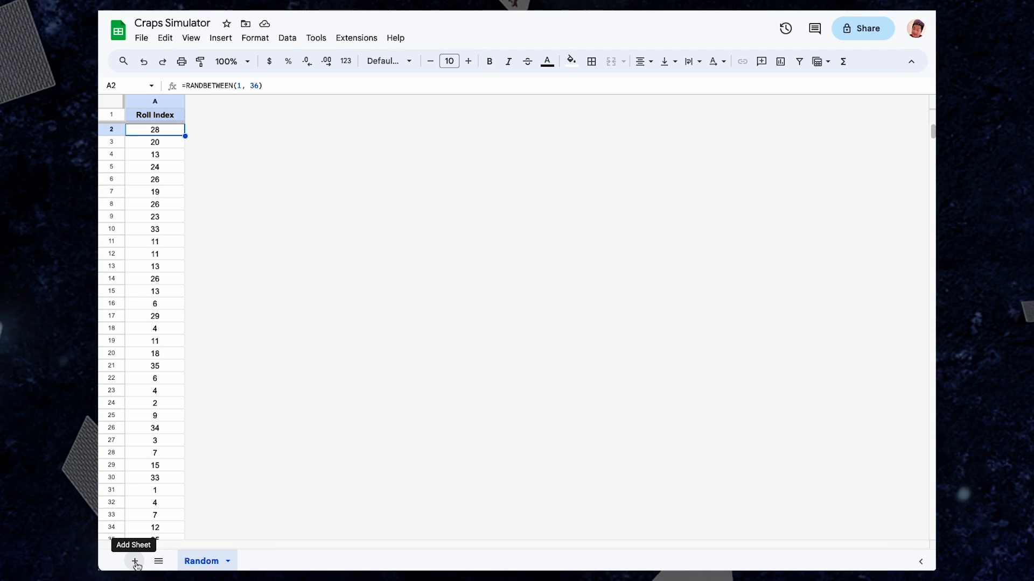
Step: Add a new sheet and name it Map
{"action": "left_click", "coordinate": [135, 562]}
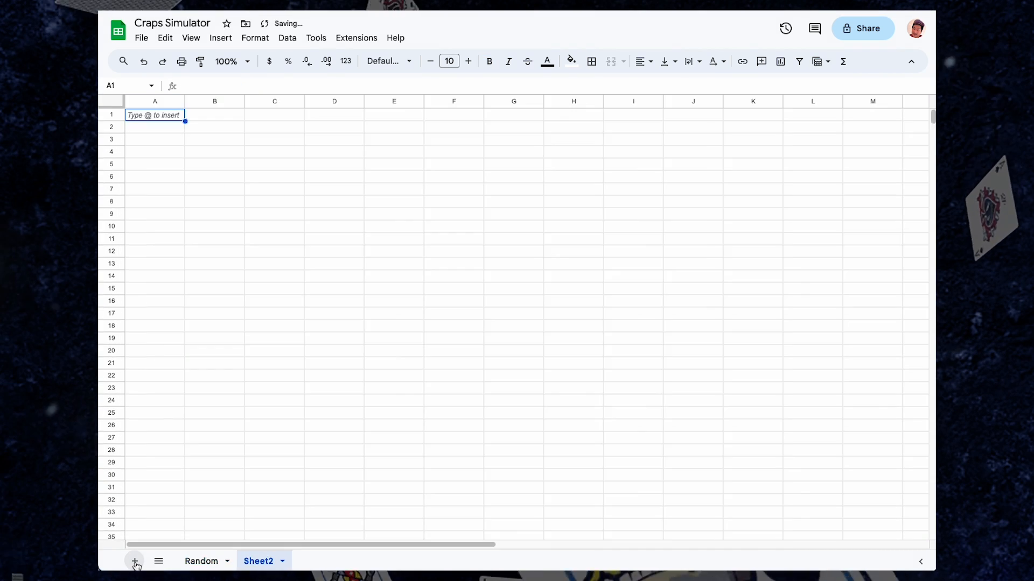
{"action": "double_click", "coordinate": [269, 562]}
{"action": "type", "text": "M"}
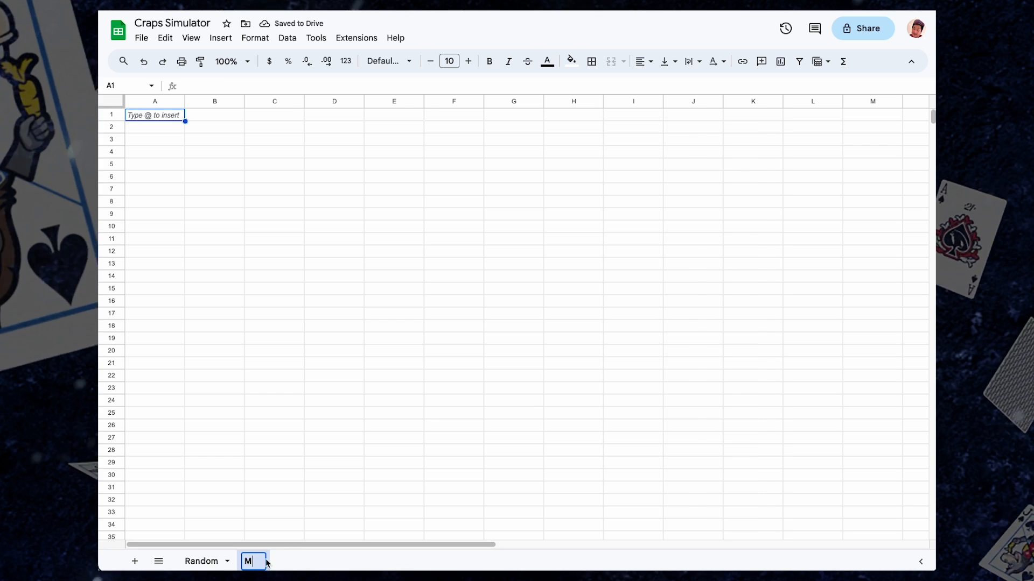
{"action": "type", "text": "ap"}
{"action": "key", "text": "Return"}
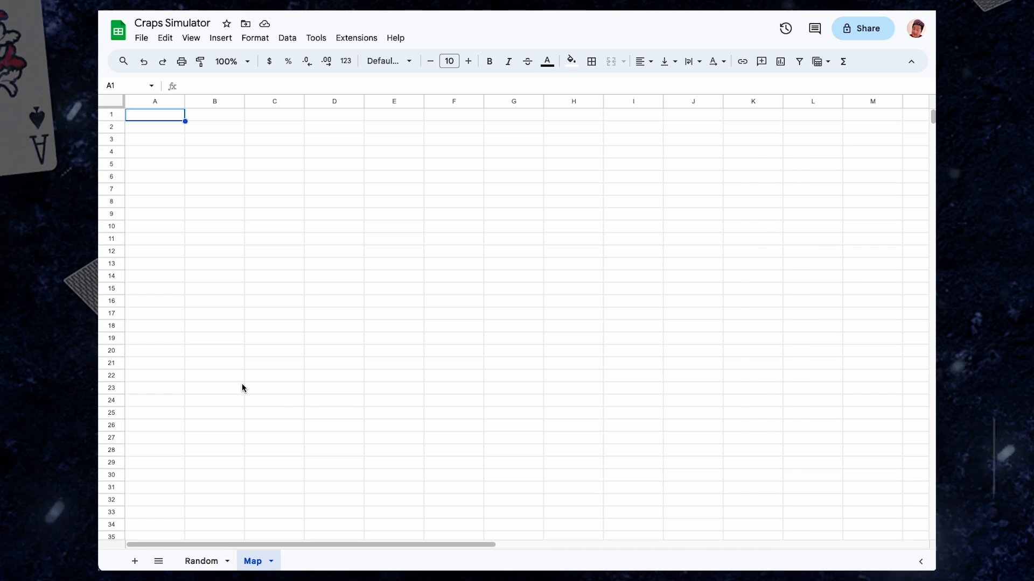
Step: Enter the headers Roll Index, Die 1 and Die 2 in cells A1 to C1 of the Map sheet
{"action": "type", "text": "Roll "}
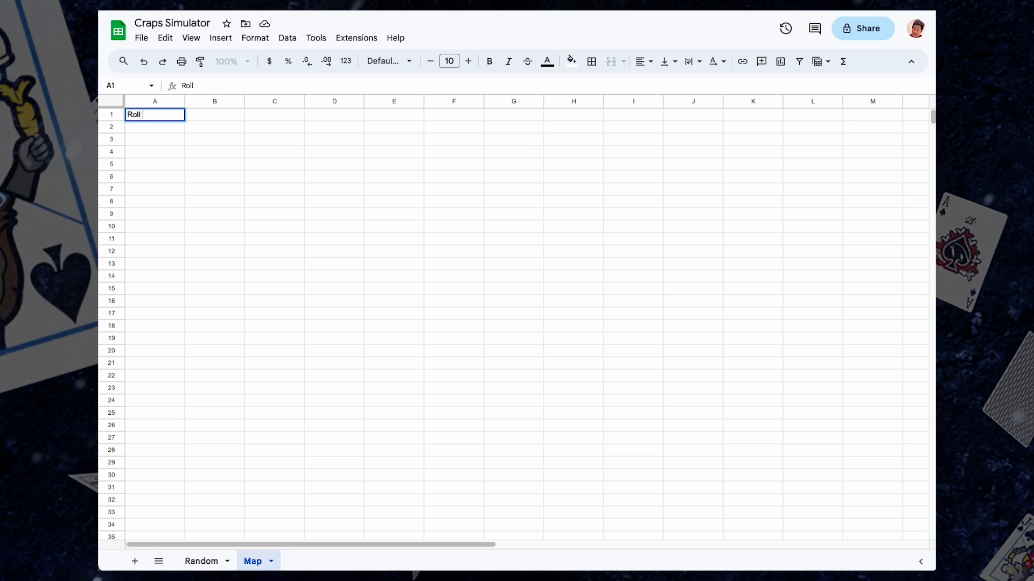
{"action": "type", "text": "Index"}
{"action": "key", "text": "Tab"}
{"action": "type", "text": "Die 1"}
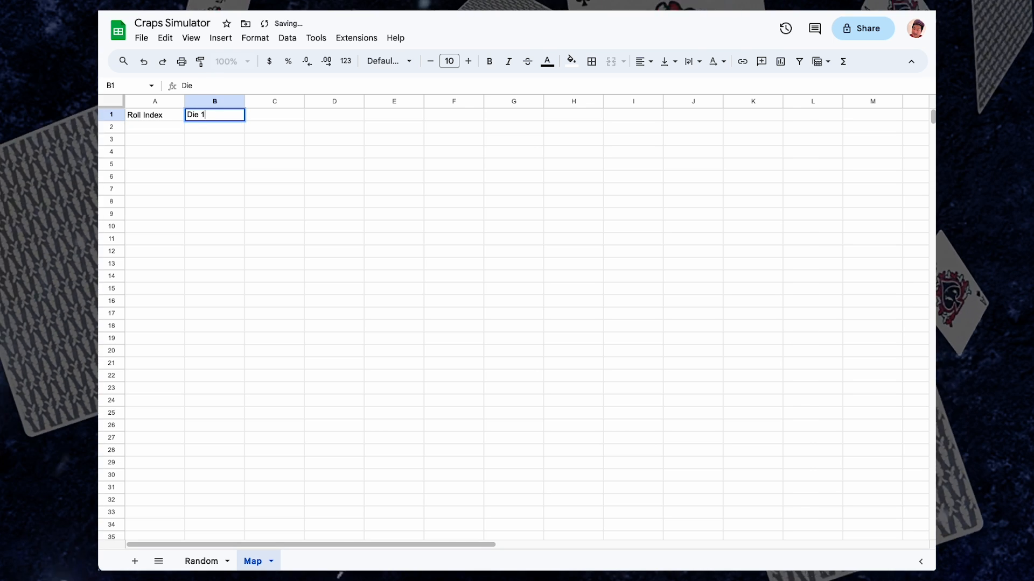
{"action": "key", "text": "Tab"}
{"action": "type", "text": "Die 2"}
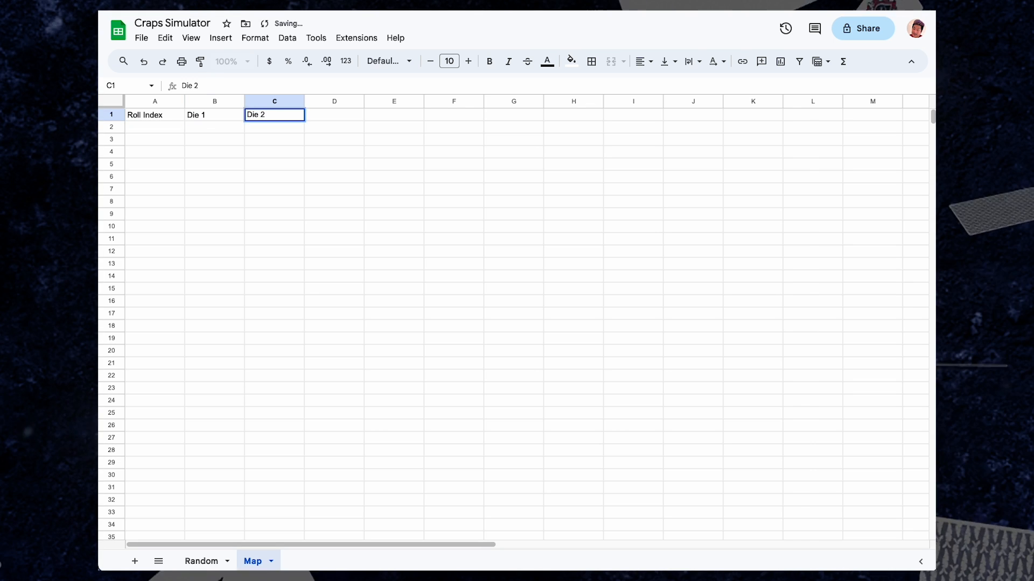
Step: Delete the empty columns D through Z from the Map sheet
{"action": "left_click", "coordinate": [340, 101]}
{"action": "key", "text": "ctrl+shift+Right"}
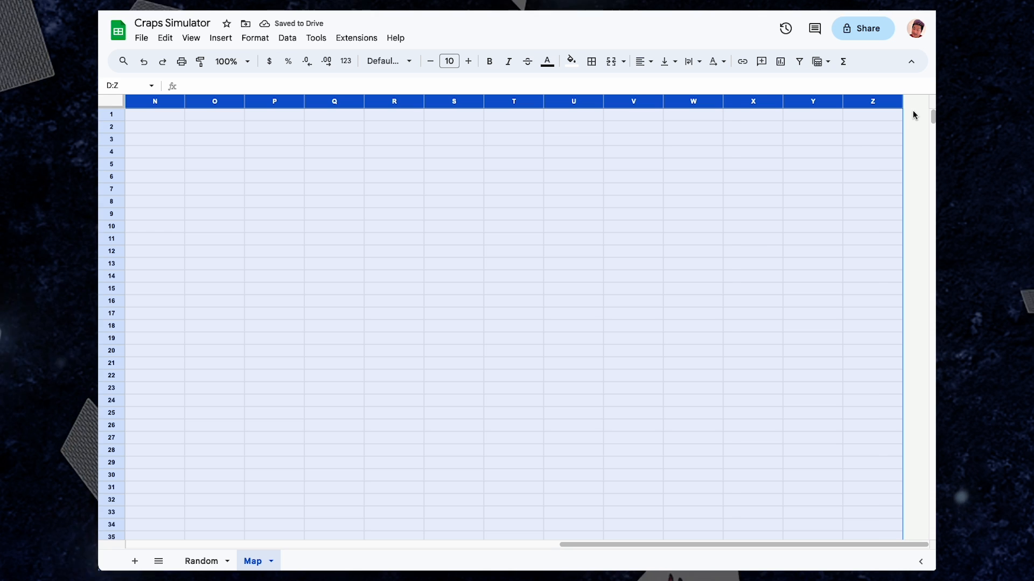
{"action": "right_click", "coordinate": [855, 98]}
{"action": "left_click", "coordinate": [805, 240]}
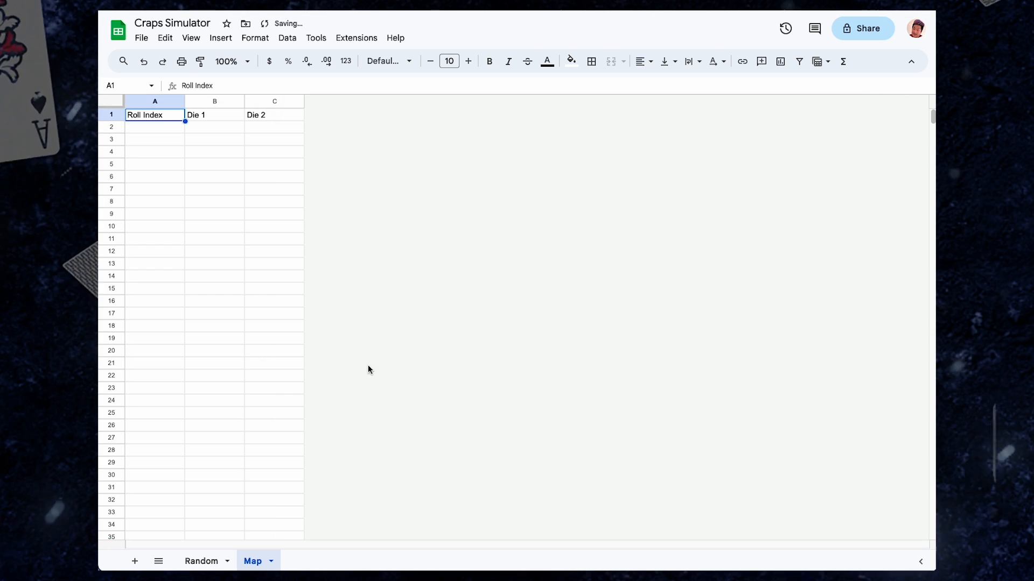
Step: Delete the surplus rows 38 through 1000 from the Map sheet
{"action": "scroll", "coordinate": [206, 348], "scroll_direction": "down", "scroll_amount": 2}
{"action": "left_click", "coordinate": [113, 351]}
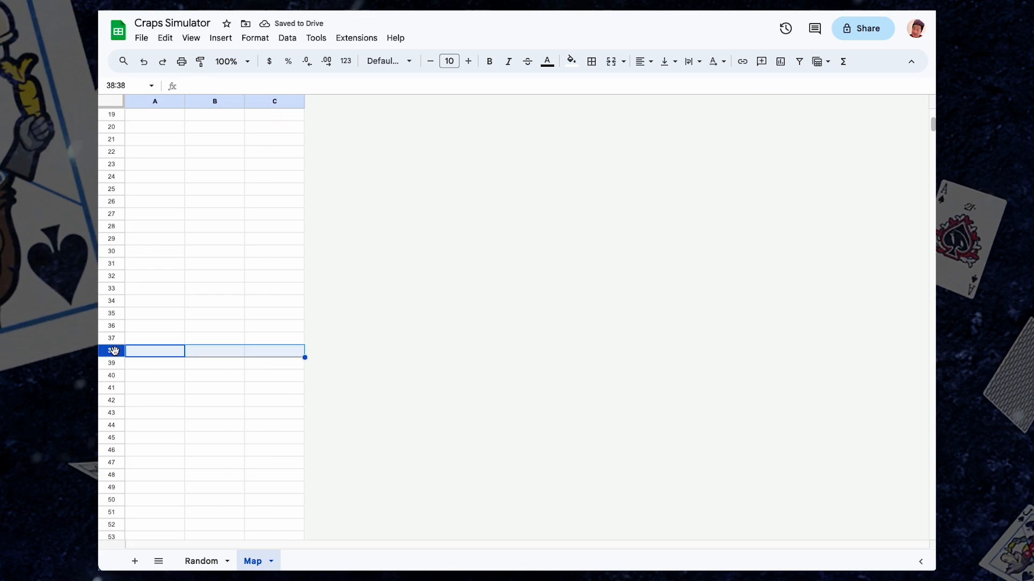
{"action": "left_click_drag", "start_coordinate": [933, 124], "coordinate": [933, 532]}
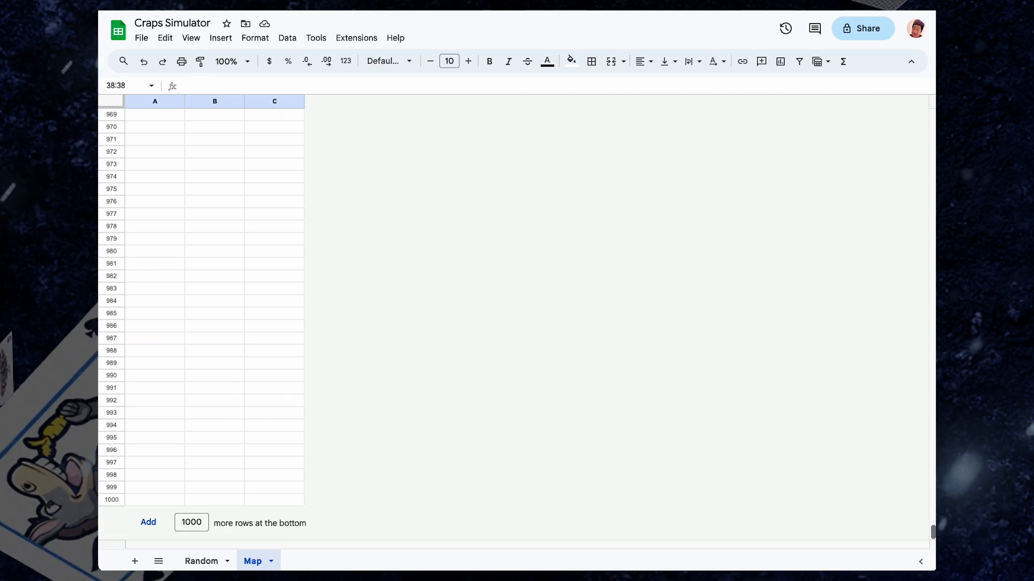
{"action": "left_click", "coordinate": [106, 504], "text": "shift"}
{"action": "right_click", "coordinate": [106, 503]}
{"action": "left_click", "coordinate": [183, 320]}
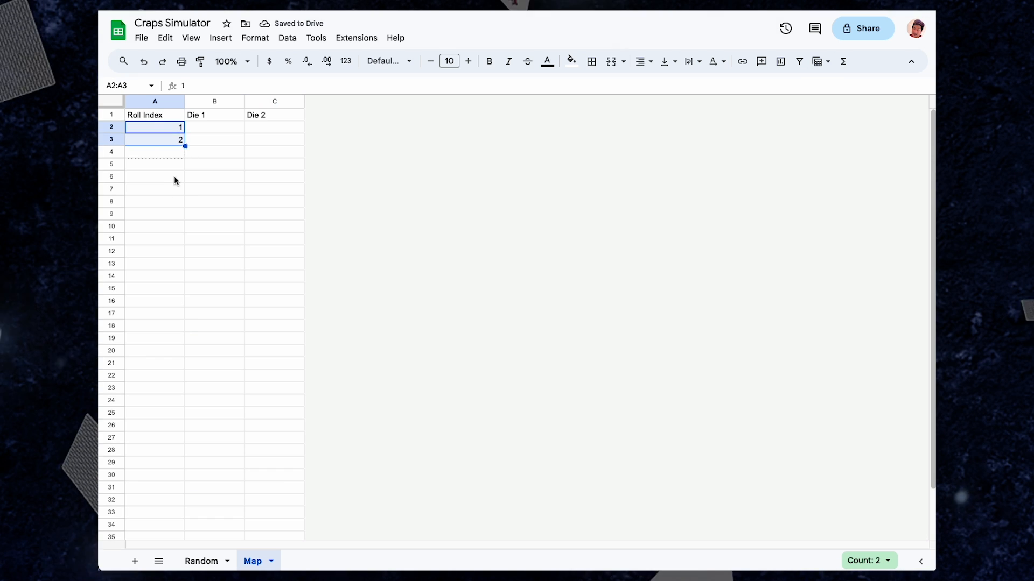
Step: Extend the Roll Index series on the Map sheet down to 36 in cell A37
{"action": "left_click_drag", "start_coordinate": [166, 515], "coordinate": [185, 557]}
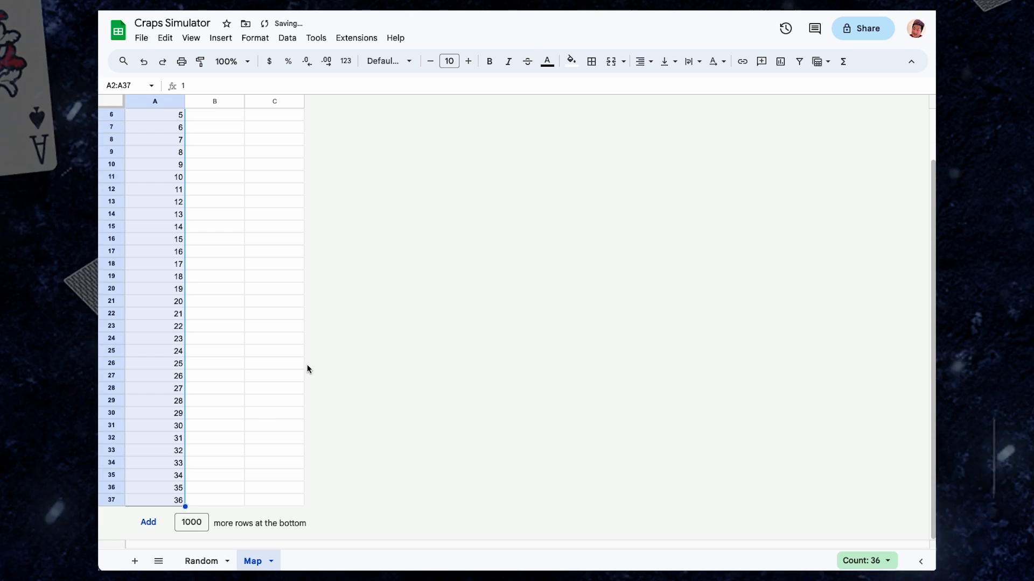
{"action": "left_click", "coordinate": [252, 237]}
Step: Format the header cells A1:C1 of the Map sheet in bold with a light blue fill
{"action": "scroll", "coordinate": [252, 235], "scroll_direction": "up", "scroll_amount": 3}
{"action": "left_click_drag", "start_coordinate": [157, 115], "coordinate": [274, 115]}
{"action": "key", "text": "super+b"}
{"action": "left_click", "coordinate": [571, 61]}
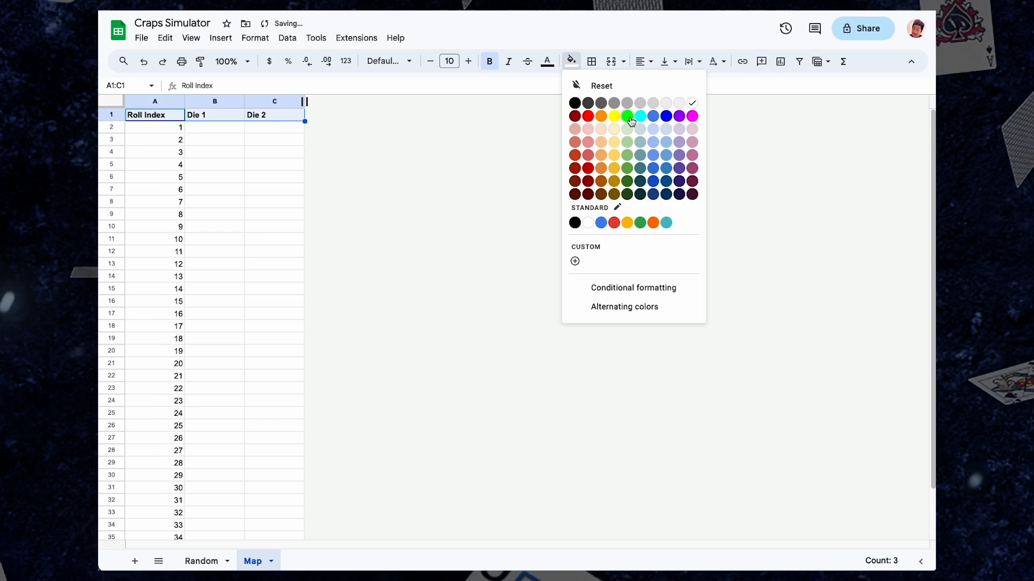
{"action": "left_click", "coordinate": [657, 134]}
Step: Center the contents of columns A to C horizontally
{"action": "key", "text": "ctrl+space"}
{"action": "left_click", "coordinate": [640, 62]}
{"action": "left_click", "coordinate": [661, 85]}
Step: Fill the Die 2 column with the sequence 1 to 6, repeated from C2 down to C37
{"action": "left_click", "coordinate": [267, 125]}
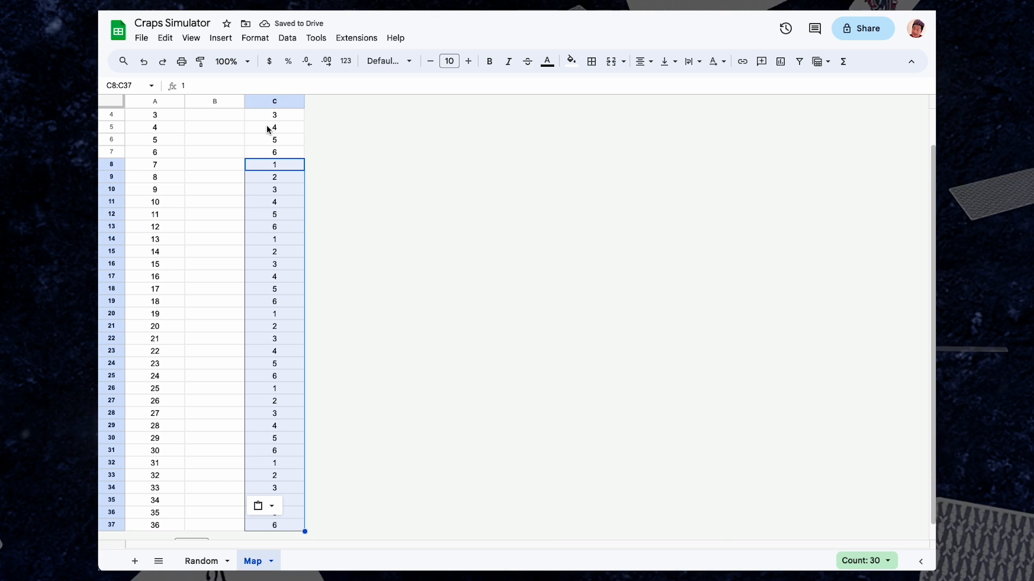
{"action": "key", "text": "ctrl+Up"}
{"action": "left_click", "coordinate": [267, 125]}
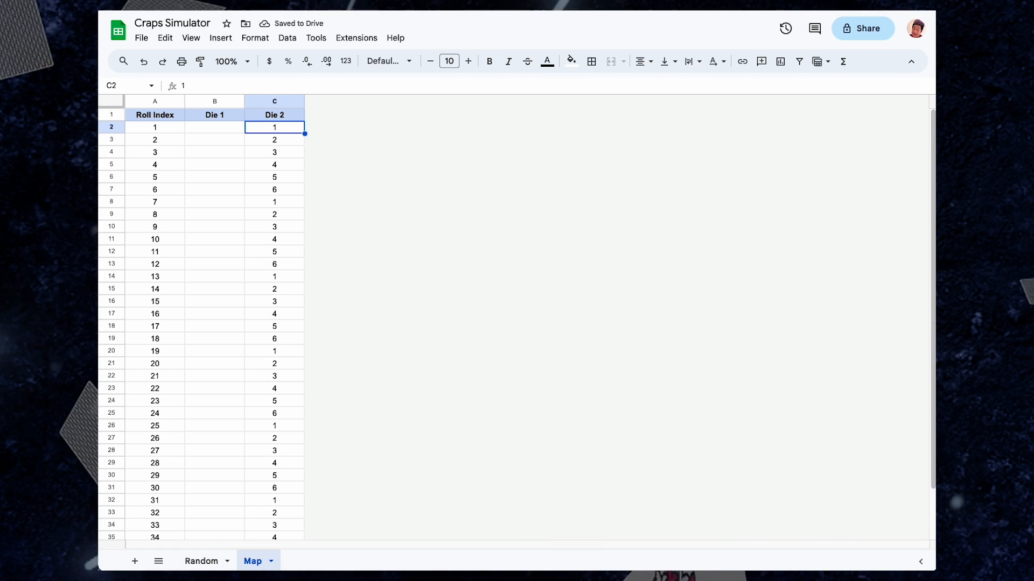
Step: Fill the Die 1 cells B2:B7 with the value 1
{"action": "key", "text": "ctrl+c"}
{"action": "key", "text": "Left"}
{"action": "key", "text": "shift+Down"}
{"action": "key", "text": "shift+Down"}
{"action": "key", "text": "ctrl+v"}
Step: Fill the Die 1 cells B8:B13 with the value 2, copied from the Die 2 column
{"action": "key", "text": "ctrl+Down"}
{"action": "key", "text": "Down"}
{"action": "key", "text": "Down"}
{"action": "key", "text": "Right"}
{"action": "key", "text": "ctrl+c"}
{"action": "key", "text": "Left"}
{"action": "key", "text": "Up"}
{"action": "key", "text": "shift+Down"}
{"action": "key", "text": "shift+Down"}
{"action": "key", "text": "shift+Down"}
{"action": "key", "text": "shift+Down"}
{"action": "key", "text": "shift+Down"}
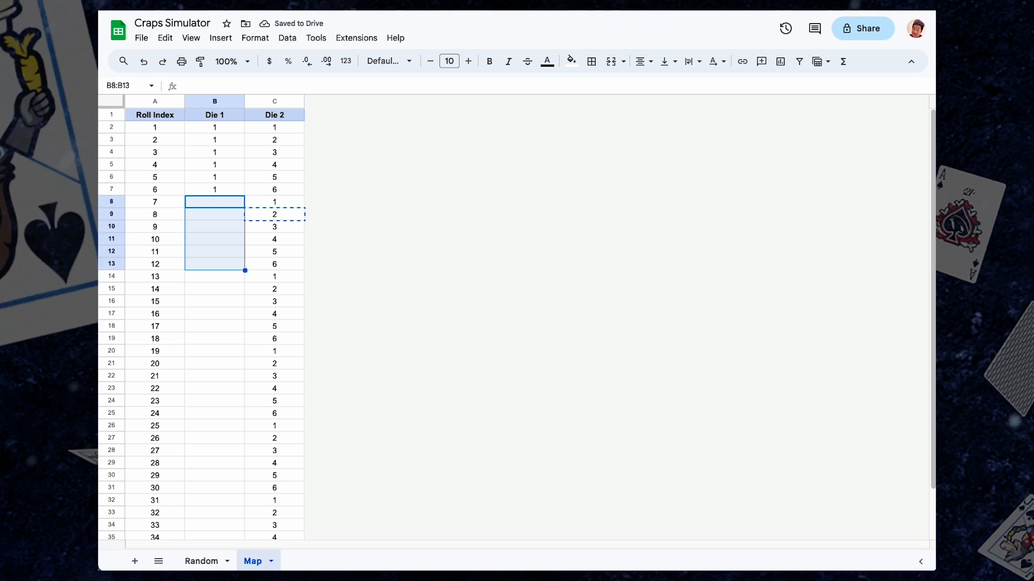
{"action": "key", "text": "ctrl+v"}
Step: Fill the Die 1 cells B14:B19 with the value 3, copied from the Die 2 column
{"action": "key", "text": "ctrl+Down"}
{"action": "key", "text": "Down"}
{"action": "key", "text": "Down"}
{"action": "key", "text": "Down"}
{"action": "key", "text": "Right"}
{"action": "key", "text": "ctrl+c"}
{"action": "key", "text": "Left"}
{"action": "key", "text": "shift+Down"}
{"action": "key", "text": "shift+Down"}
{"action": "key", "text": "shift+Down"}
{"action": "key", "text": "shift+Down"}
{"action": "key", "text": "shift+Down"}
{"action": "key", "text": "ctrl+v"}
Step: Complete the Die 1 column with 4 in B20:B25, 5 in B26:B31 and 6 in B32:B37
{"action": "key", "text": "ctrl+Down"}
{"action": "key", "text": "Right"}
{"action": "key", "text": "ctrl+c"}
{"action": "key", "text": "Left"}
{"action": "key", "text": "Down"}
{"action": "key", "text": "shift+Down"}
{"action": "key", "text": "shift+Down"}
{"action": "key", "text": "shift+Down"}
{"action": "key", "text": "shift+Down"}
{"action": "key", "text": "shift+Down"}
{"action": "key", "text": "ctrl+v"}
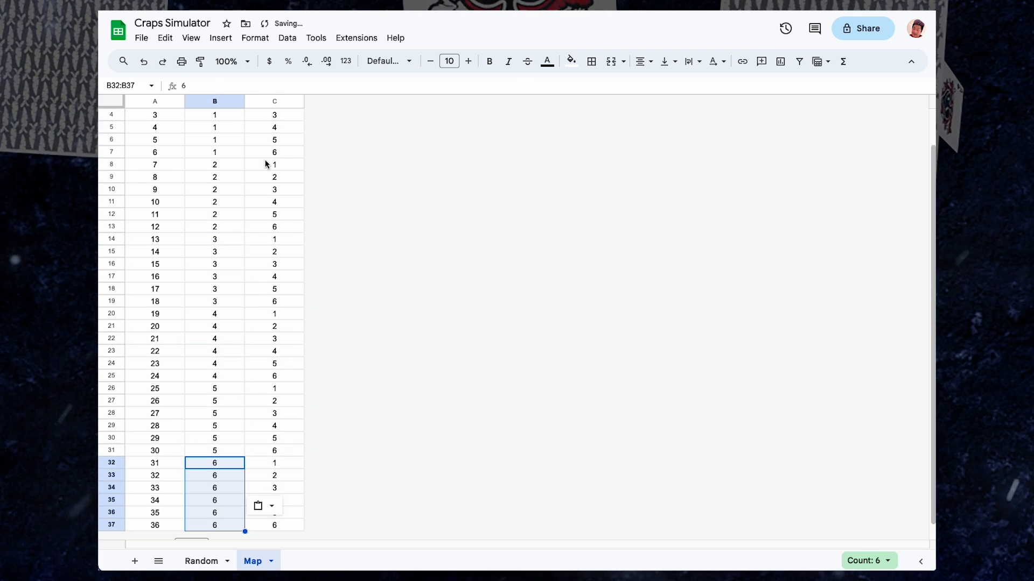
Step: Freeze the header row of the Map sheet
{"action": "scroll", "coordinate": [261, 169], "scroll_direction": "up", "scroll_amount": 2}
{"action": "left_click", "coordinate": [175, 128]}
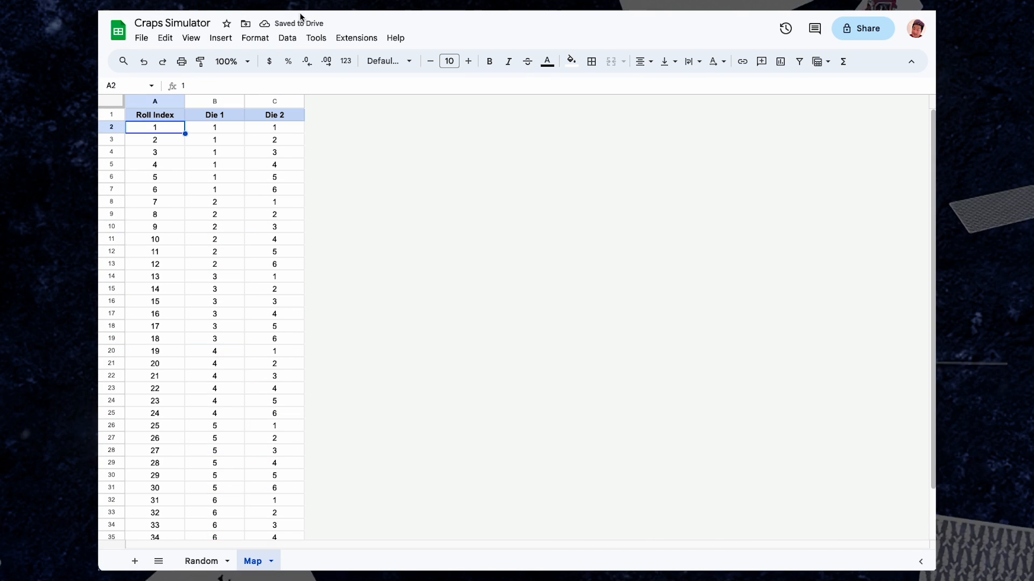
{"action": "left_click", "coordinate": [191, 38]}
{"action": "mouse_move", "coordinate": [293, 86]}
{"action": "left_click", "coordinate": [394, 103]}
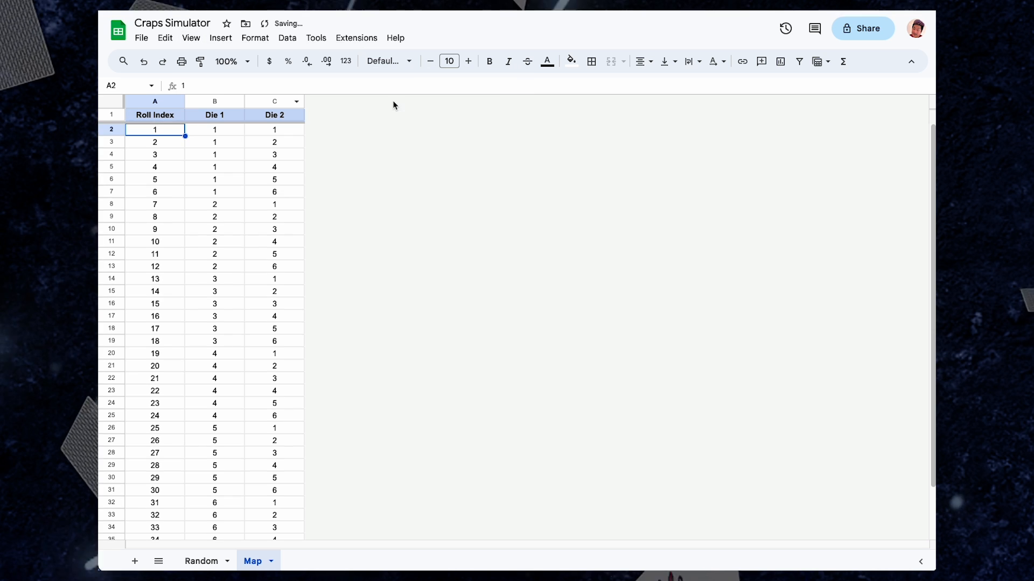
Step: Compare the sums of the Die 2 and Die 1 columns
{"action": "left_click", "coordinate": [275, 101]}
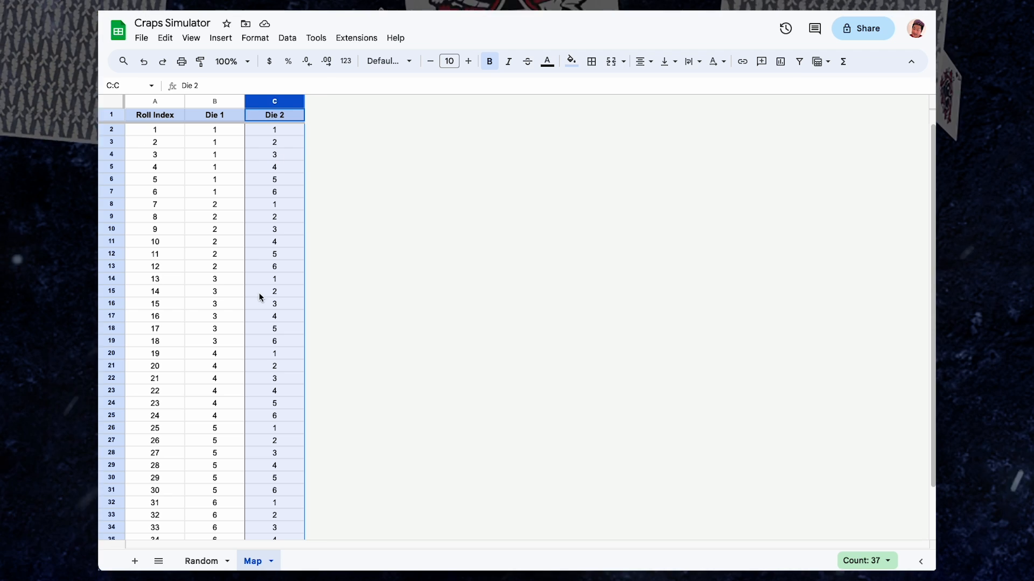
{"action": "left_click", "coordinate": [866, 560]}
{"action": "left_click", "coordinate": [805, 528]}
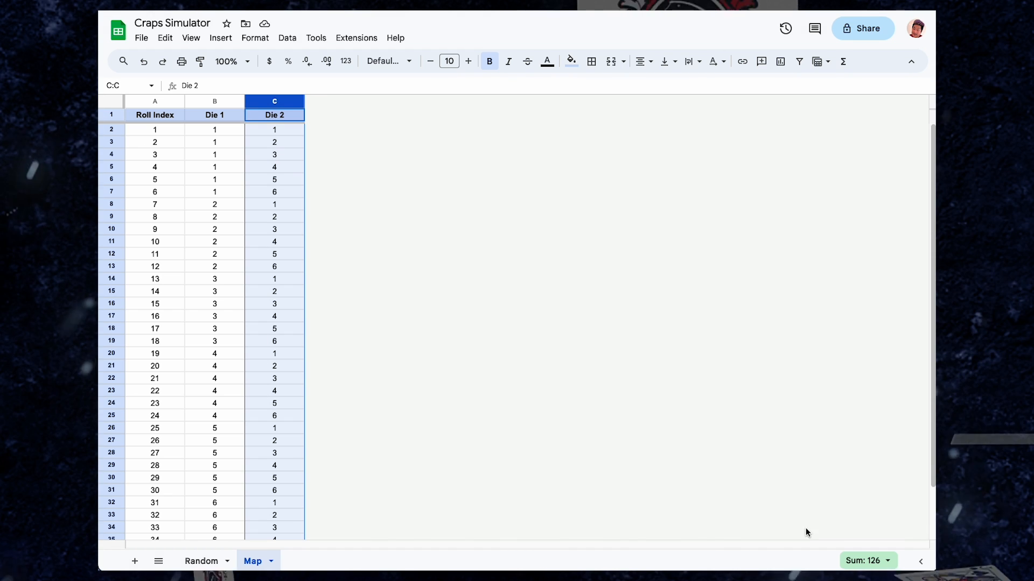
{"action": "left_click", "coordinate": [214, 98]}
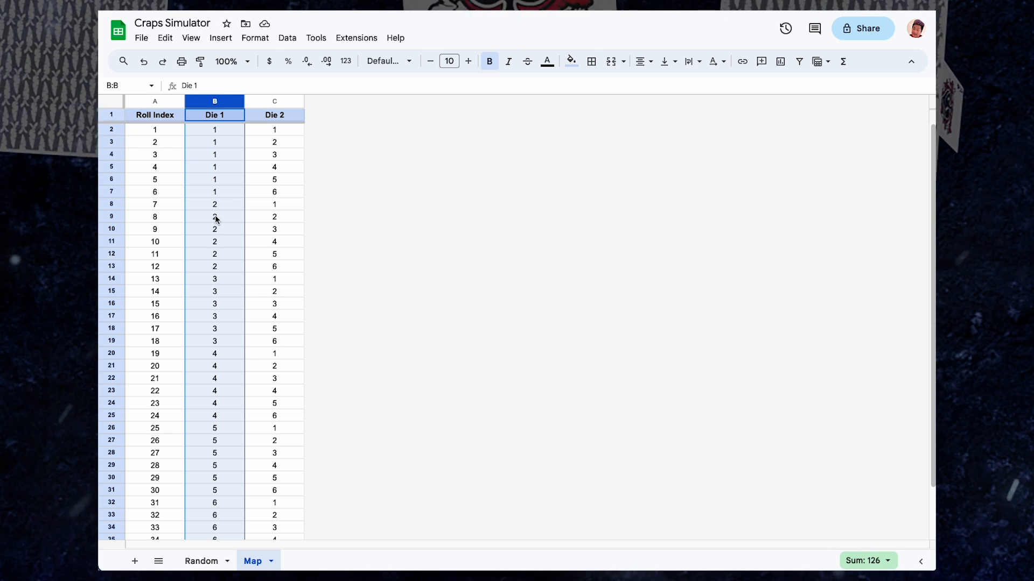
{"action": "scroll", "coordinate": [214, 280], "scroll_direction": "down", "scroll_amount": 3}
{"action": "scroll", "coordinate": [234, 293], "scroll_direction": "up", "scroll_amount": 3}
Step: Look up the two dice values that belong to roll index 10
{"action": "left_click", "coordinate": [275, 217]}
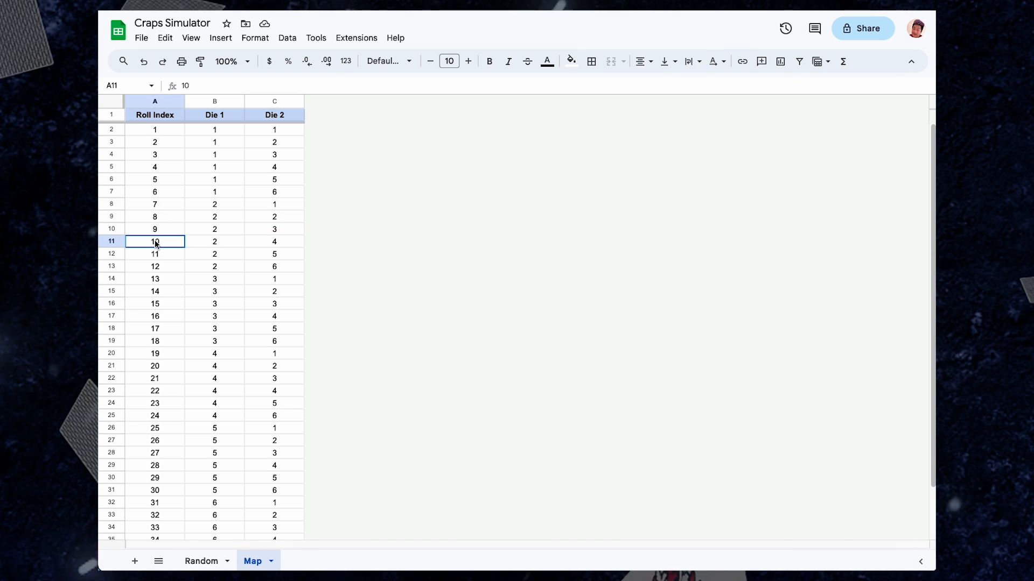
{"action": "left_click", "coordinate": [229, 246]}
{"action": "left_click", "coordinate": [279, 241]}
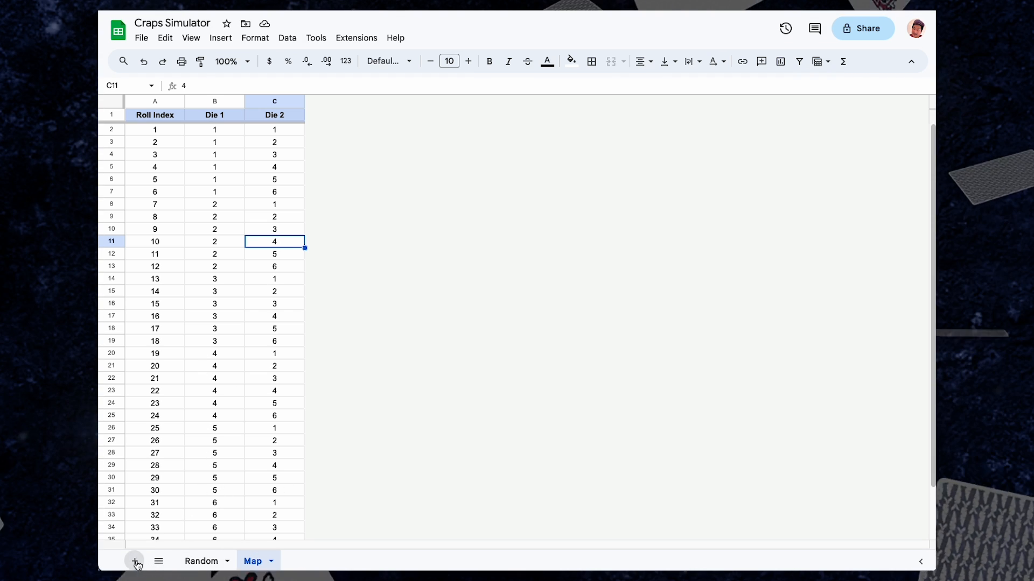
Step: Add a sheet named Trial01 and enter the header Roll # in A1 with 1 below it
{"action": "left_click", "coordinate": [135, 562]}
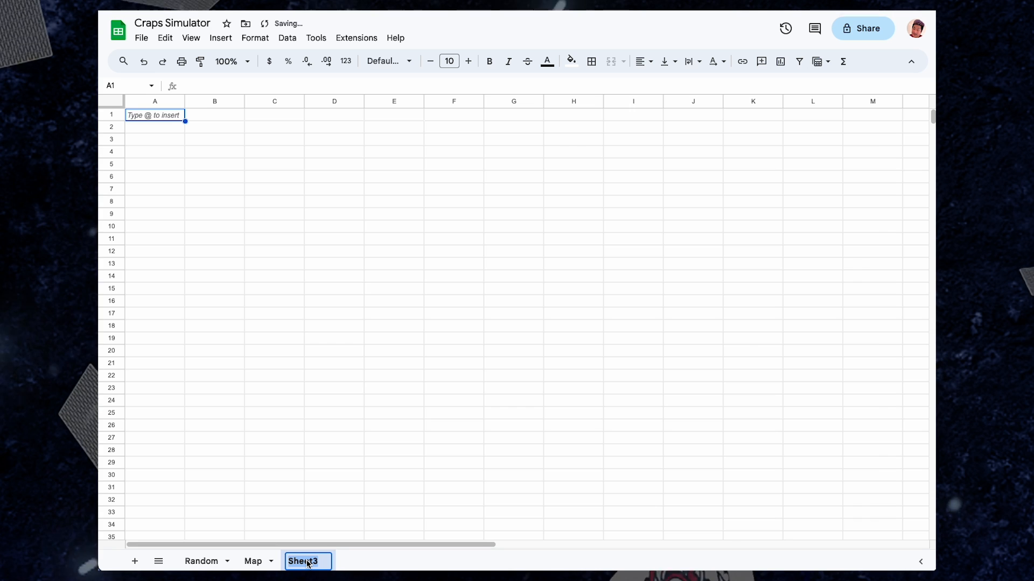
{"action": "type", "text": "Trial01"}
{"action": "key", "text": "Return"}
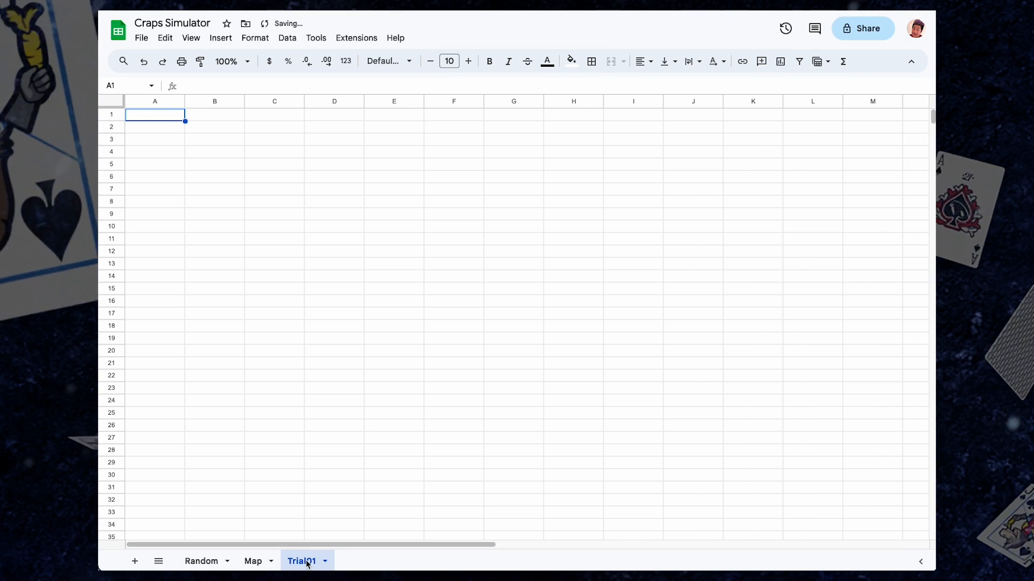
{"action": "type", "text": "Roll #"}
{"action": "key", "text": "Return"}
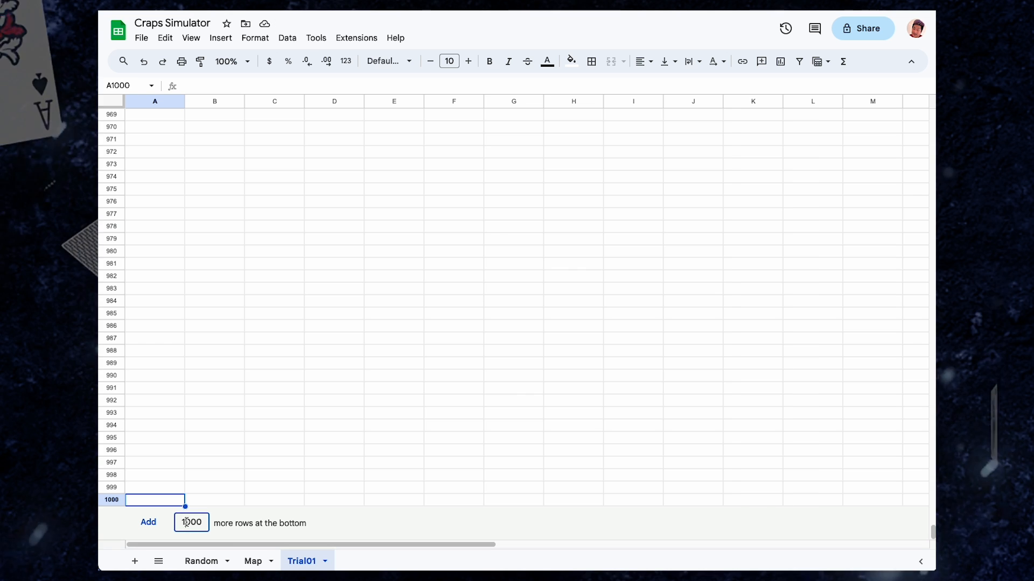
Step: Add 19001 more rows at the end of the Trial01 sheet
{"action": "left_click", "coordinate": [185, 522]}
{"action": "type", "text": "9"}
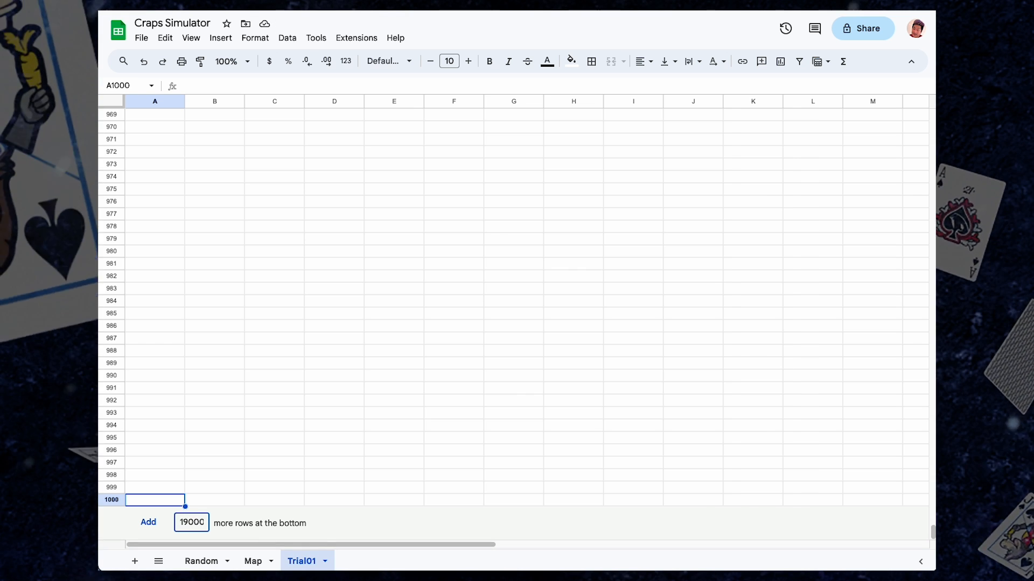
{"action": "key", "text": "BackSpace"}
{"action": "type", "text": "1"}
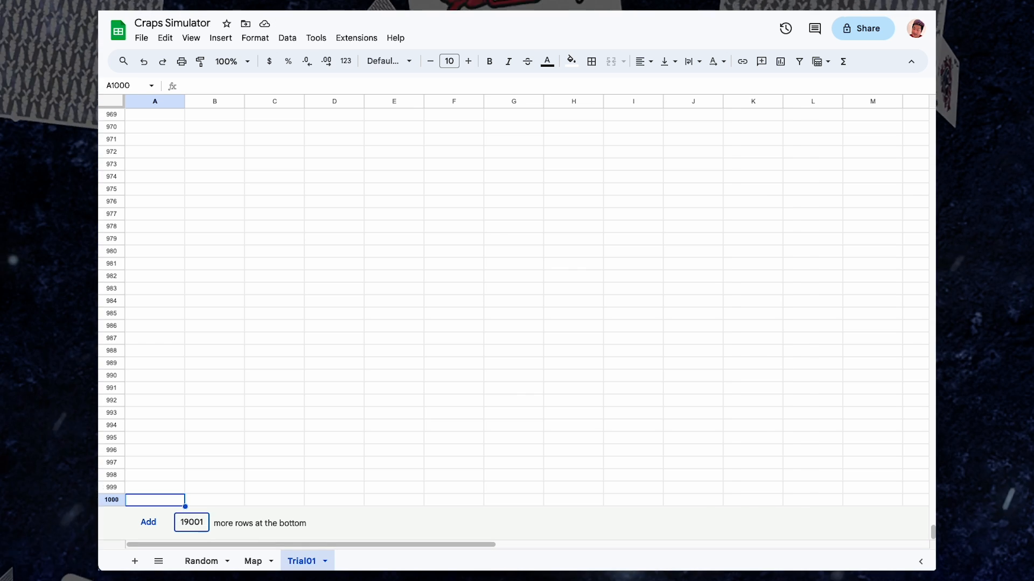
{"action": "key", "text": "Return"}
{"action": "left_click", "coordinate": [161, 490]}
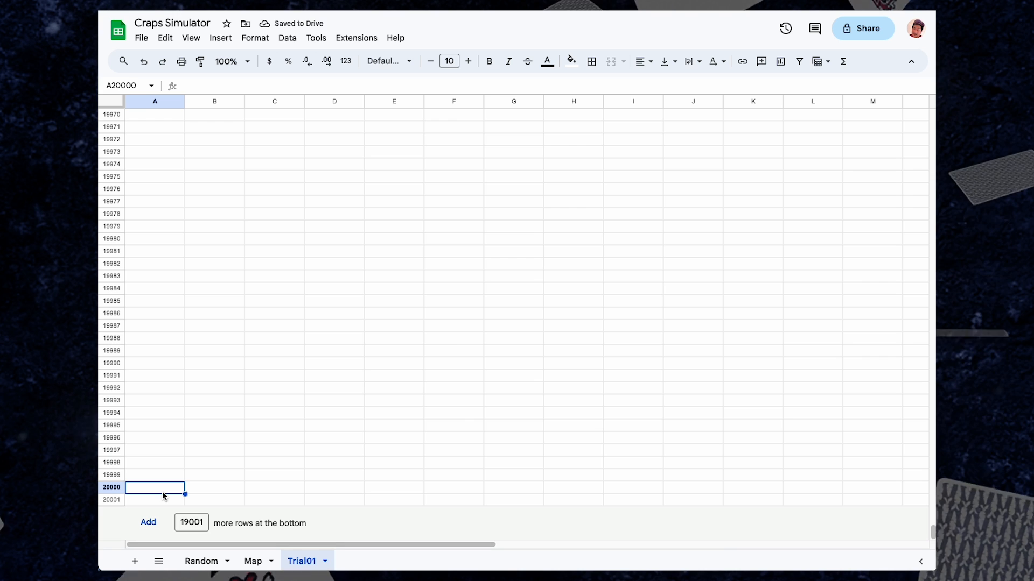
Step: Freeze the first row of Trial01 and make it bold
{"action": "key", "text": "Up"}
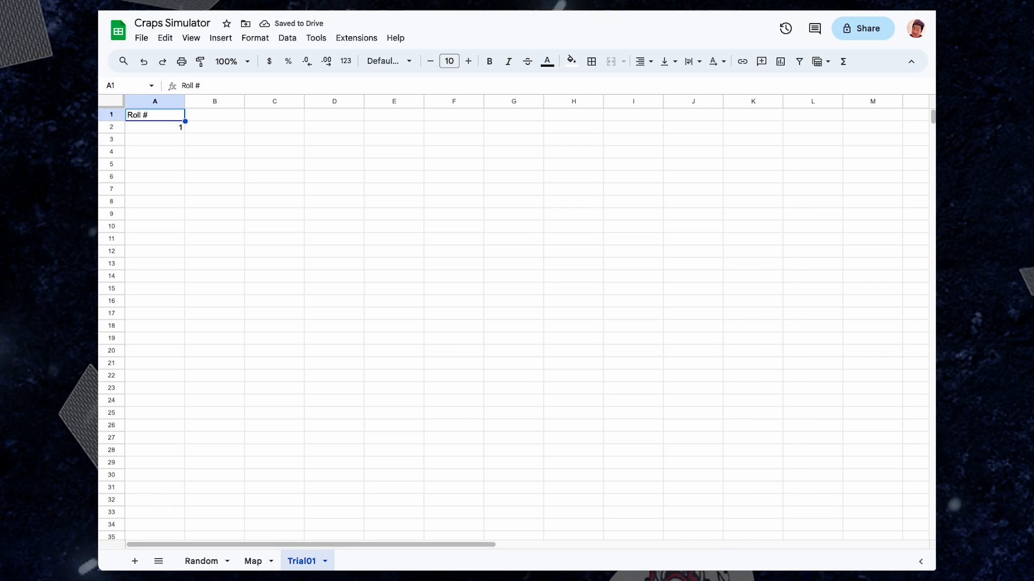
{"action": "left_click", "coordinate": [191, 38]}
{"action": "left_click", "coordinate": [388, 76]}
{"action": "key", "text": "shift+space"}
{"action": "key", "text": "ctrl+b"}
{"action": "left_click", "coordinate": [180, 130]}
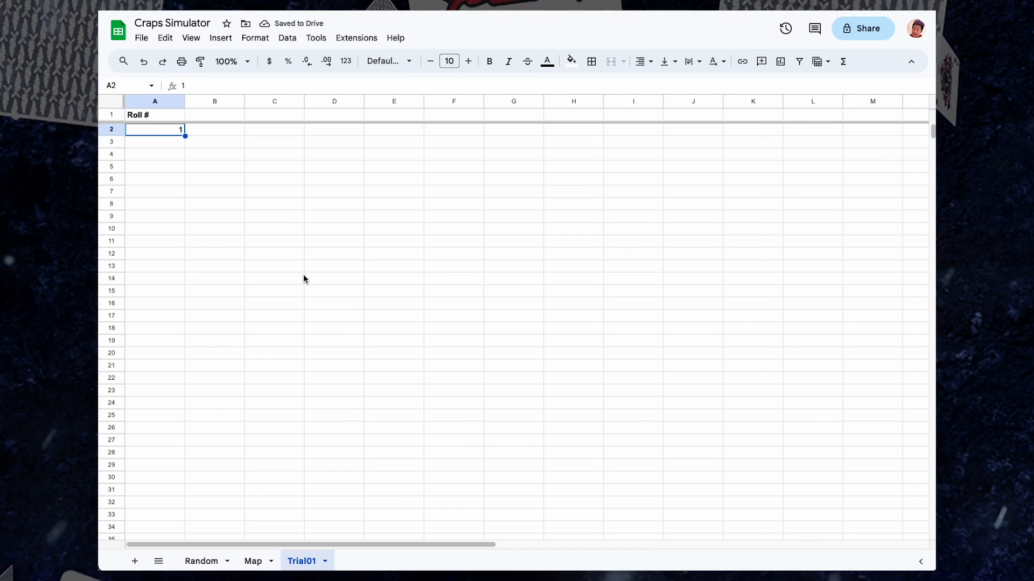
Step: Enter the formula =A2+1 in A3 and copy it down column A to row 20001
{"action": "key", "text": "Down"}
{"action": "type", "text": "="}
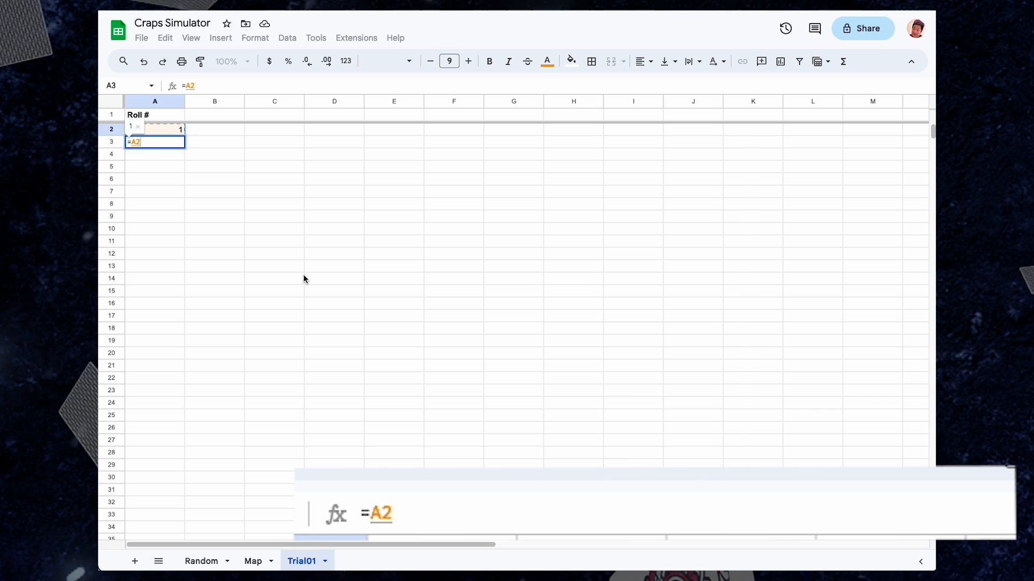
{"action": "key", "text": "Up"}
{"action": "key", "text": "ctrl+c"}
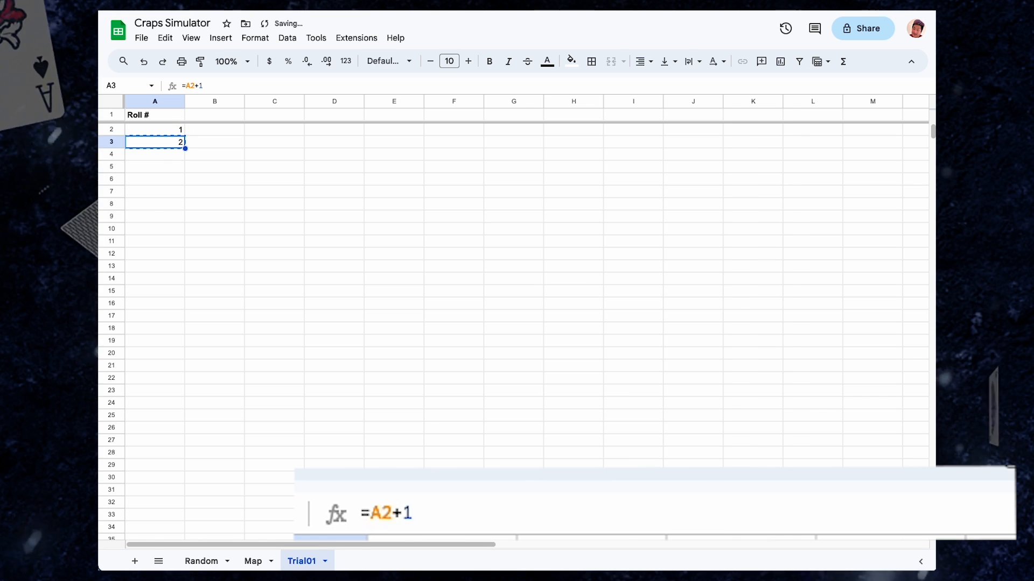
{"action": "key", "text": "ctrl+shift+Down"}
{"action": "key", "text": "ctrl+v"}
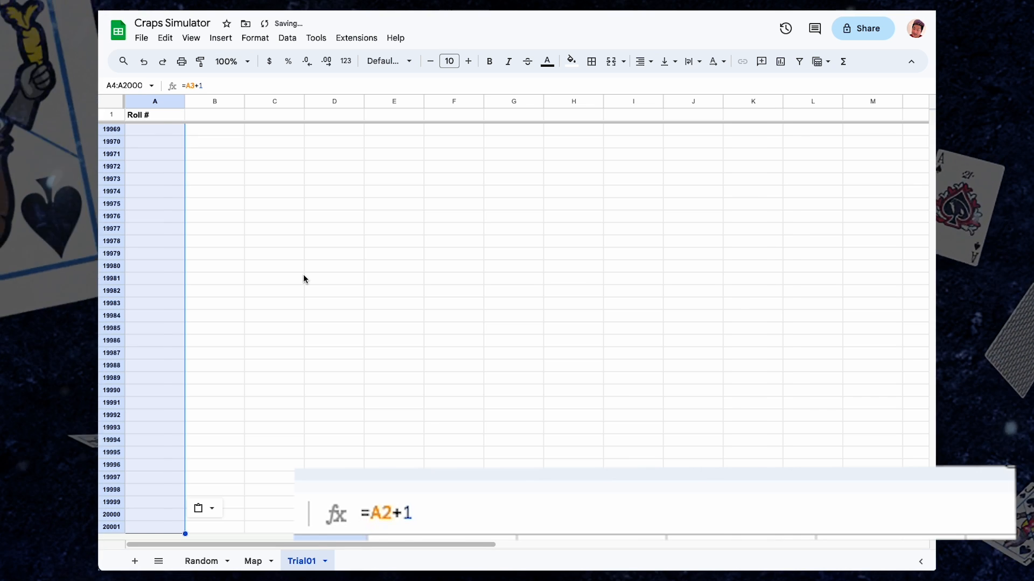
{"action": "key", "text": "ctrl+Up"}
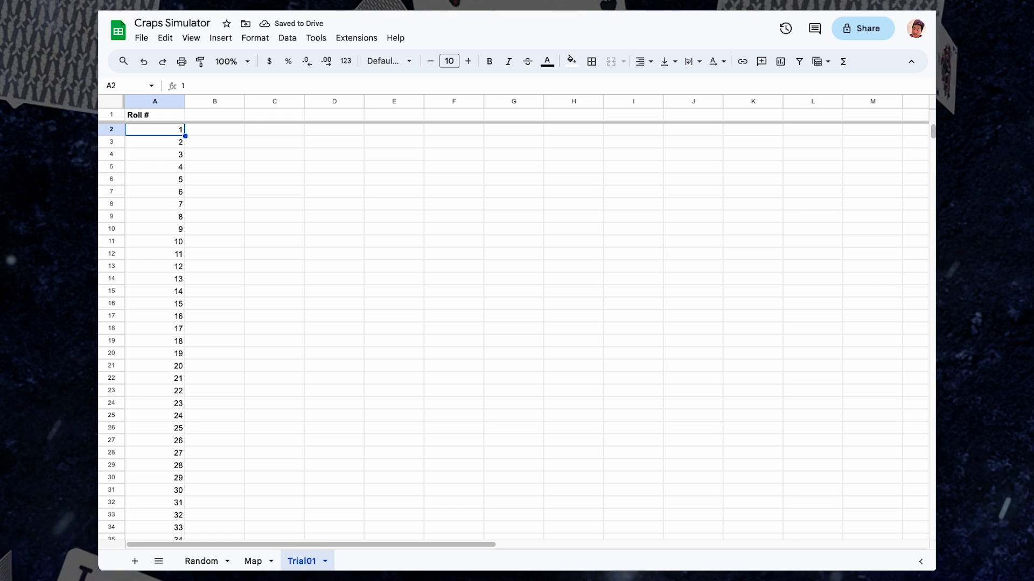
Step: Replace the roll number formulas in A2:A20001 with their plain values
{"action": "key", "text": "ctrl+shift+Down"}
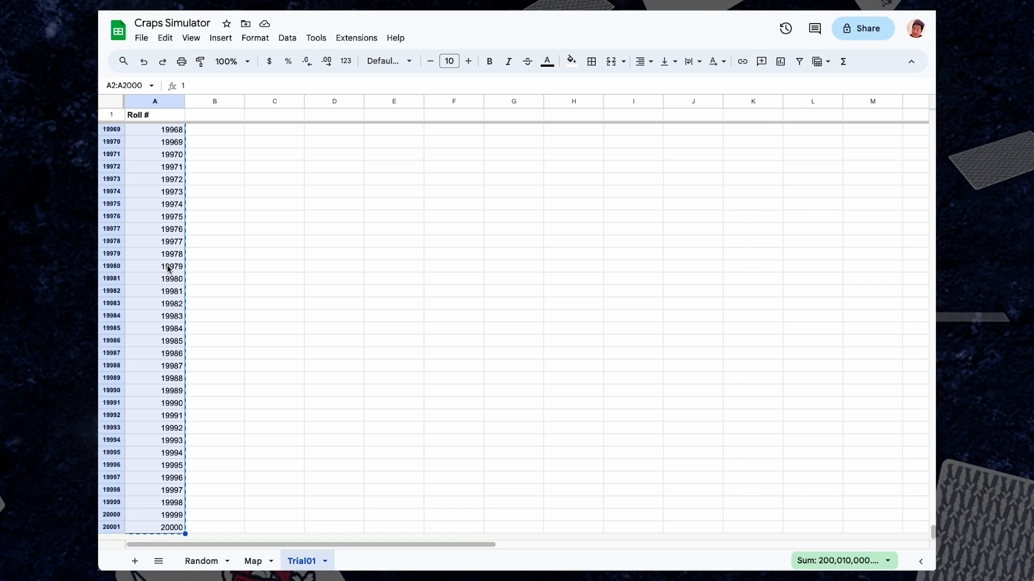
{"action": "right_click", "coordinate": [166, 269]}
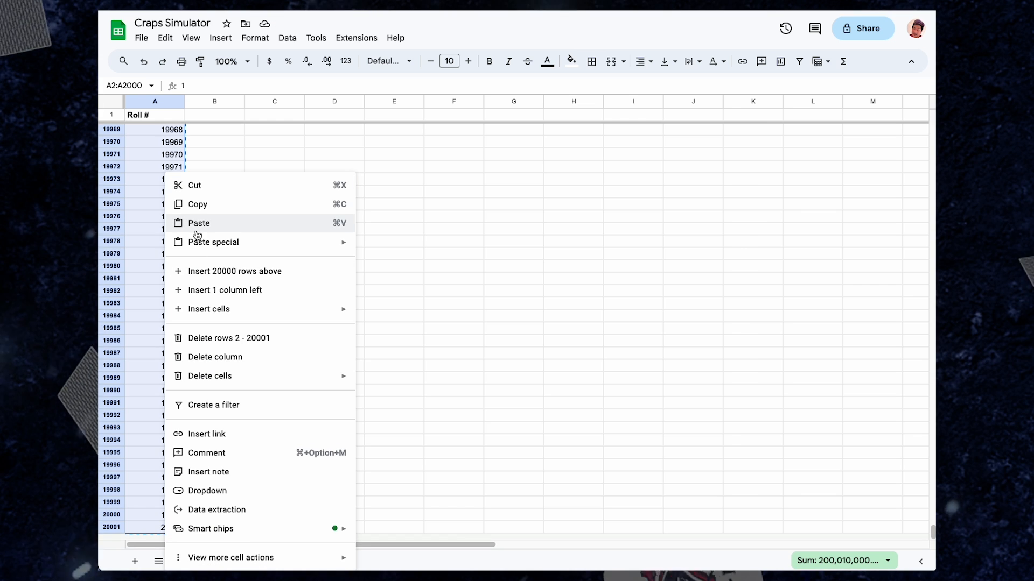
{"action": "mouse_move", "coordinate": [197, 239]}
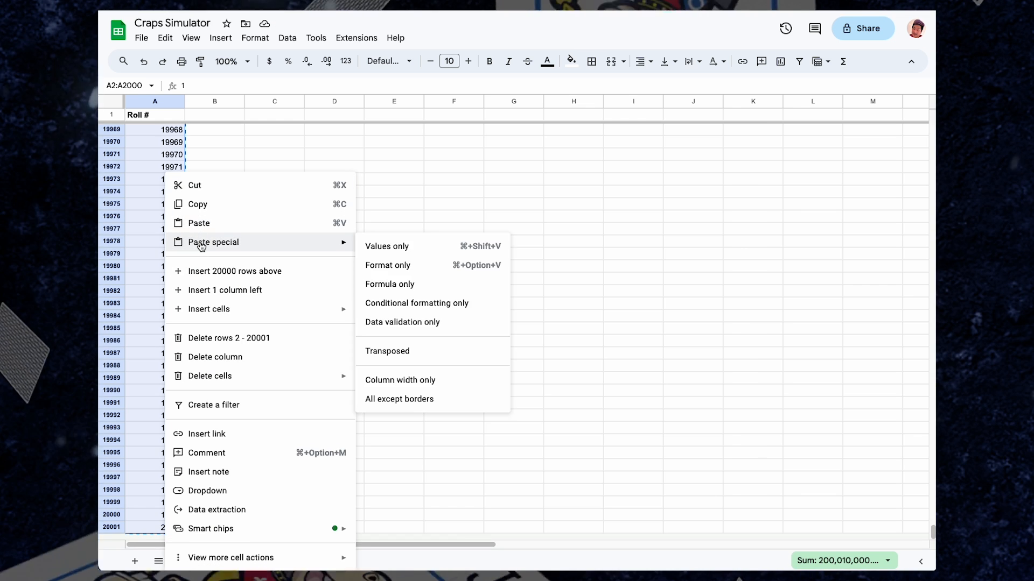
{"action": "left_click", "coordinate": [403, 246]}
Step: Inspect the contents of several Roll # cells from A19980 down for formulas or plain values
{"action": "left_click", "coordinate": [184, 269]}
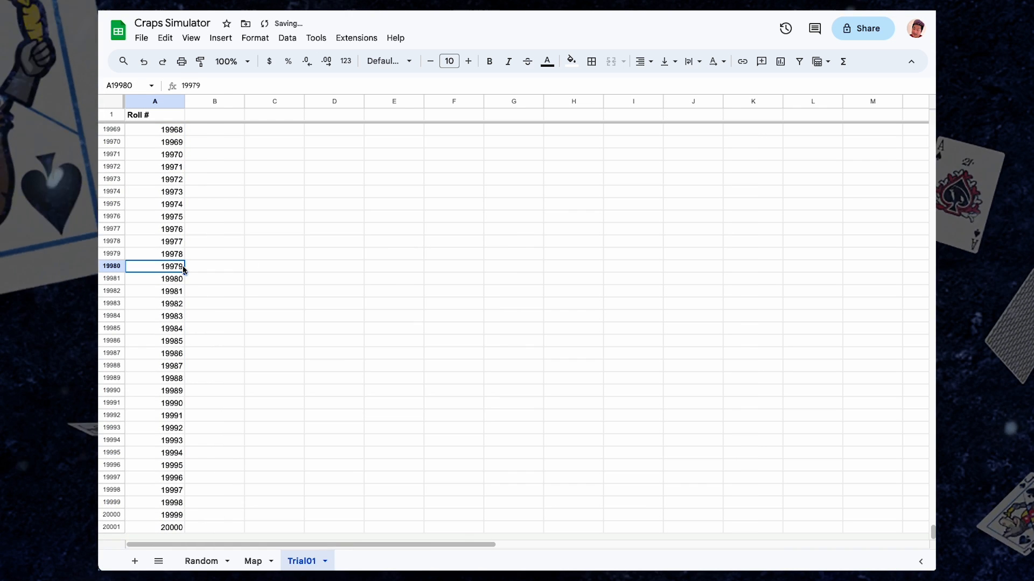
{"action": "key", "text": "Down"}
{"action": "key", "text": "Down"}
{"action": "key", "text": "Down"}
{"action": "key", "text": "Down"}
{"action": "key", "text": "Down"}
{"action": "key", "text": "Down"}
{"action": "key", "text": "Down"}
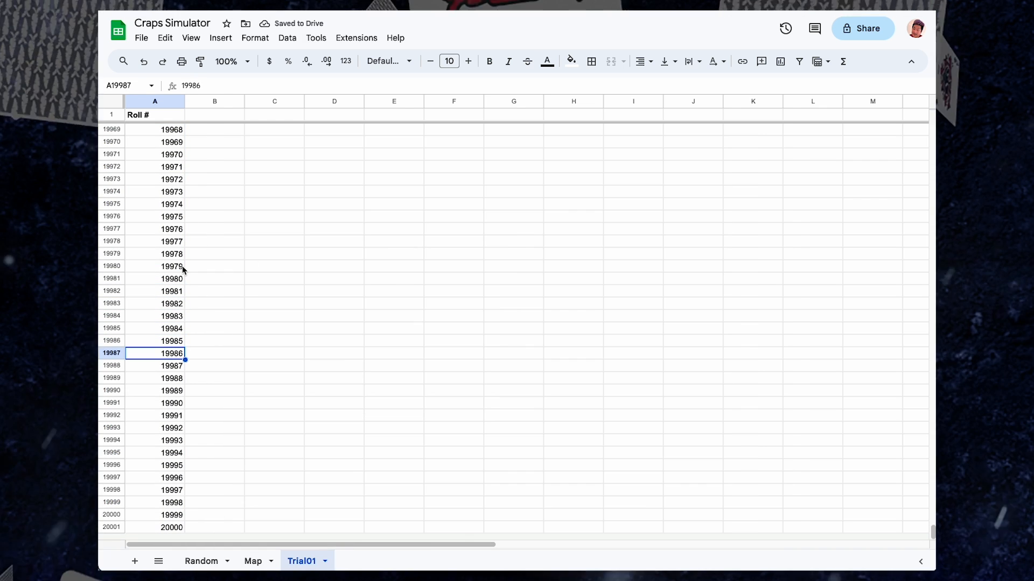
Step: Enter the header Roll Index in cell B1 of Trial01
{"action": "key", "text": "super+Up"}
{"action": "key", "text": "Right"}
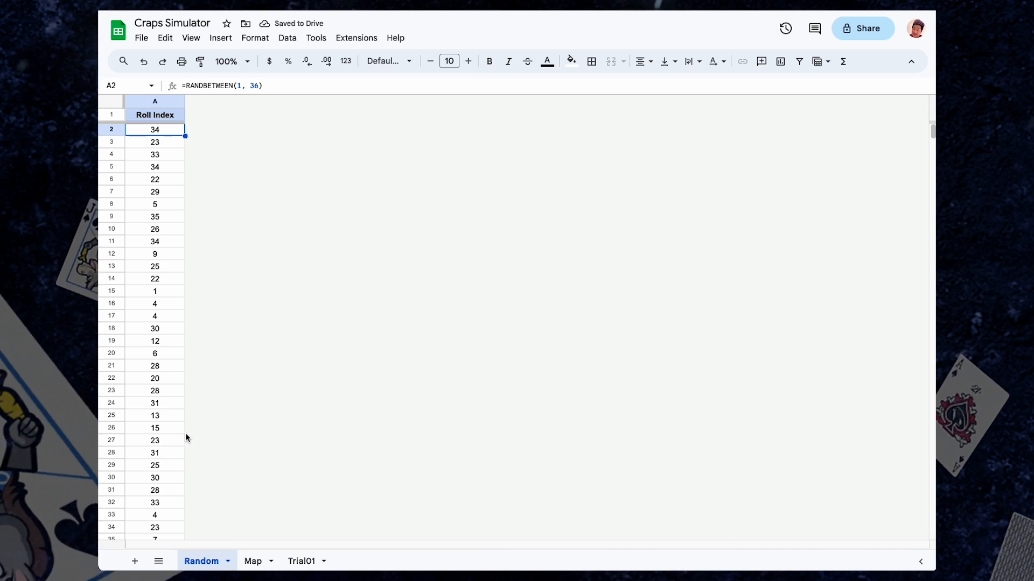
Step: Copy the random roll indexes in A2:A20001 of the Random sheet into Trial01 from cell B2 as values only
{"action": "key", "text": "ctrl+shift+Down"}
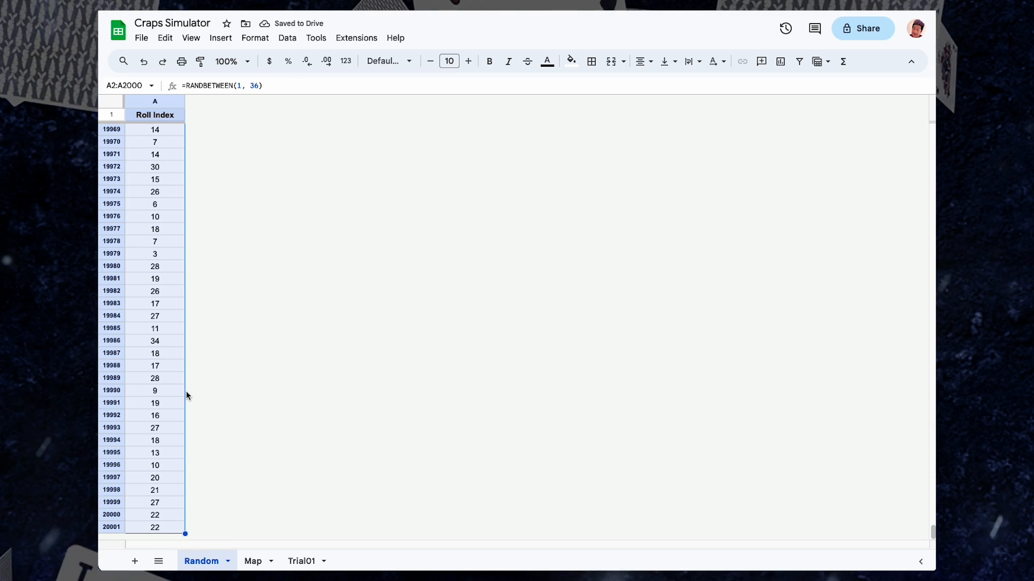
{"action": "right_click", "coordinate": [183, 394]}
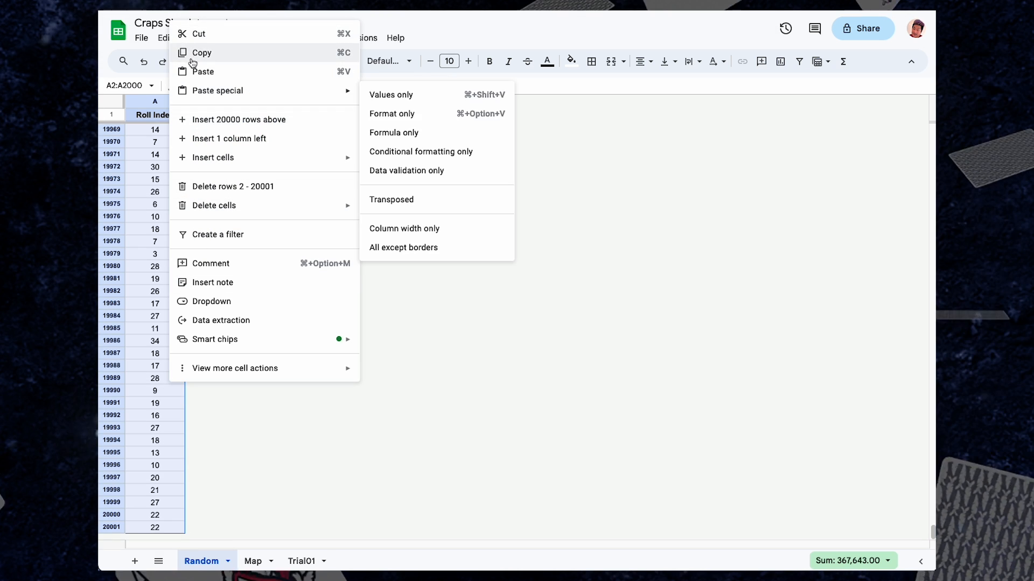
{"action": "left_click", "coordinate": [193, 59]}
{"action": "left_click", "coordinate": [306, 568]}
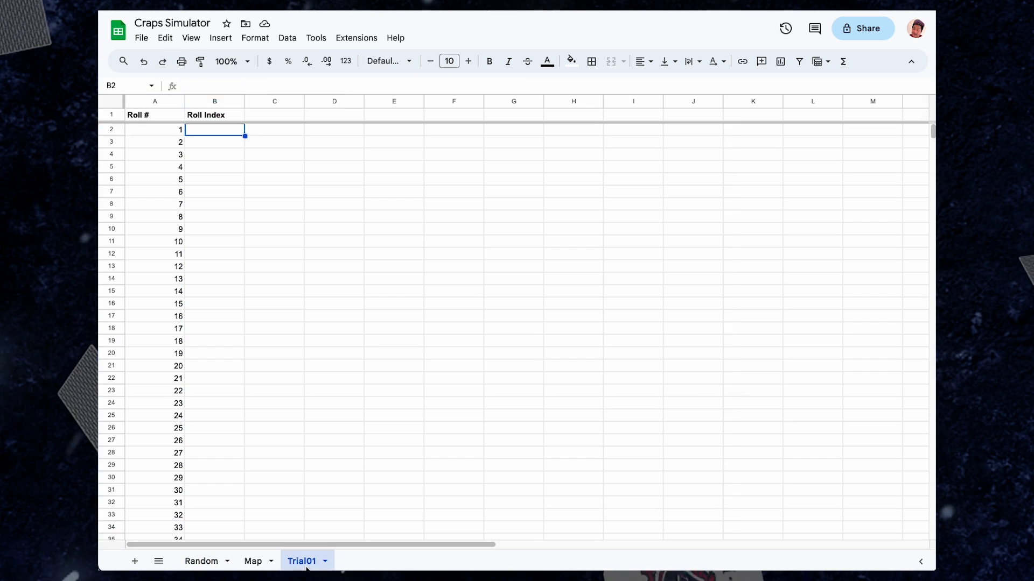
{"action": "right_click", "coordinate": [225, 129]}
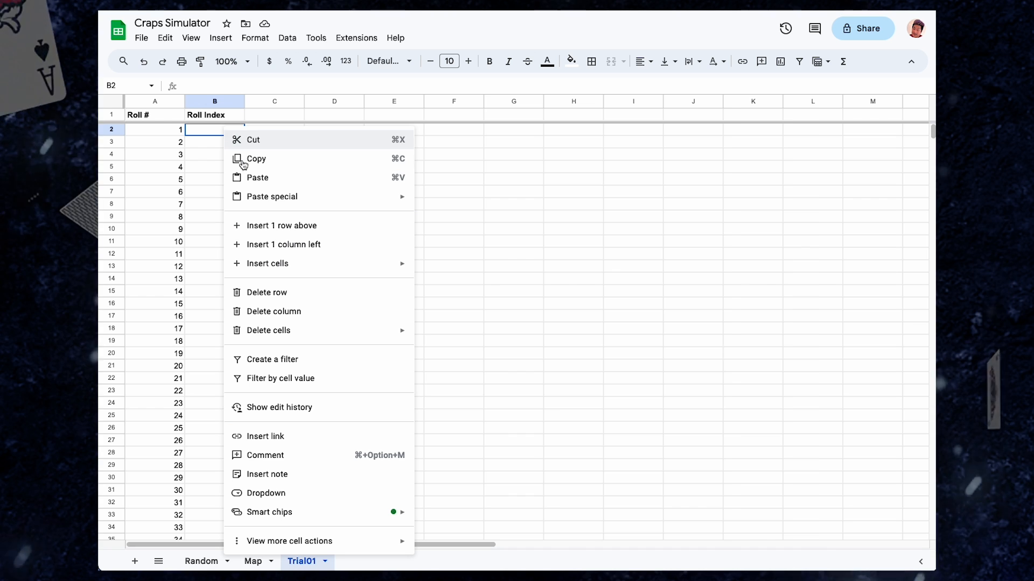
{"action": "mouse_move", "coordinate": [267, 197]}
{"action": "left_click", "coordinate": [436, 201]}
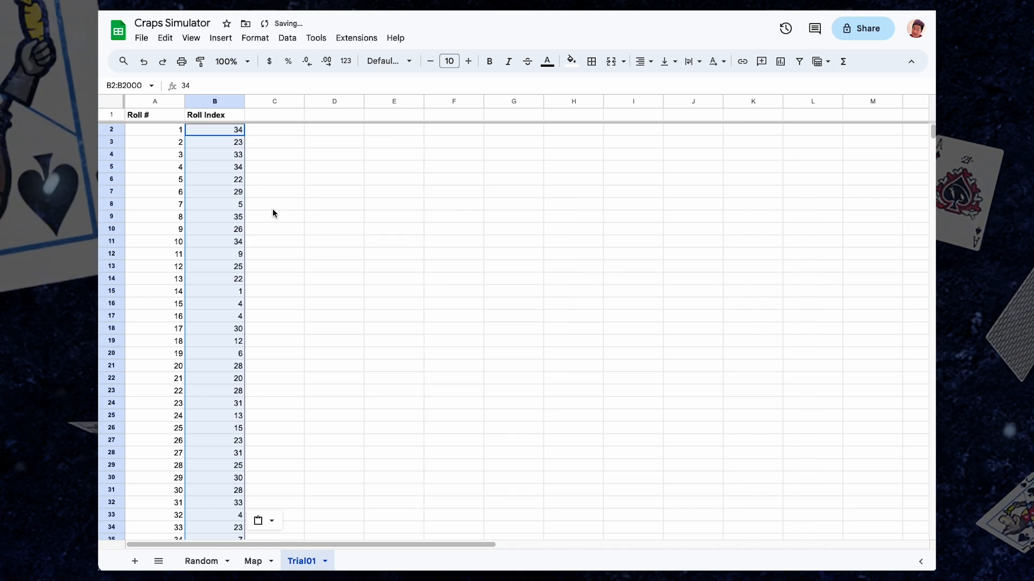
{"action": "left_click", "coordinate": [232, 415]}
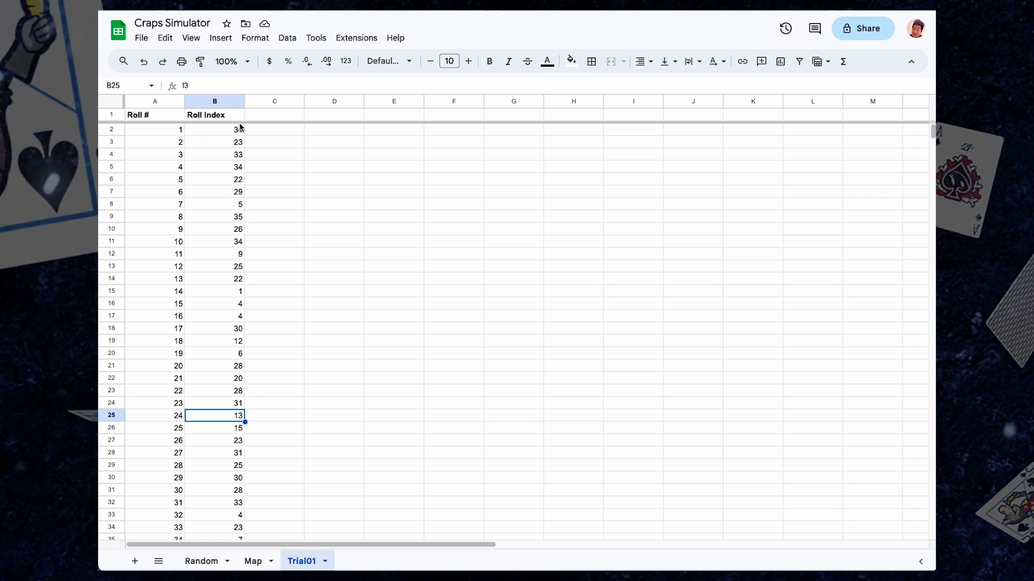
Step: Enter the headers Die 1 in cell C1 and Die 2 in cell D1 of Trial01
{"action": "left_click", "coordinate": [275, 114]}
{"action": "type", "text": "Die"}
{"action": "type", "text": " 1"}
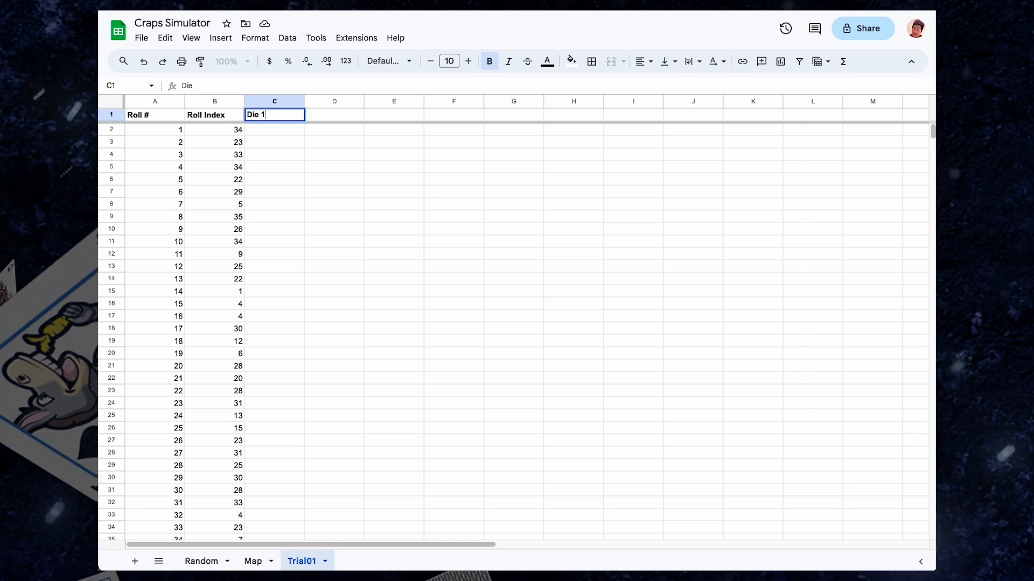
{"action": "key", "text": "Tab"}
{"action": "type", "text": "Die 2"}
{"action": "key", "text": "Return"}
Step: Start a VLOOKUP formula in C2 with the column-locked reference $B2 as its search key
{"action": "type", "text": "="}
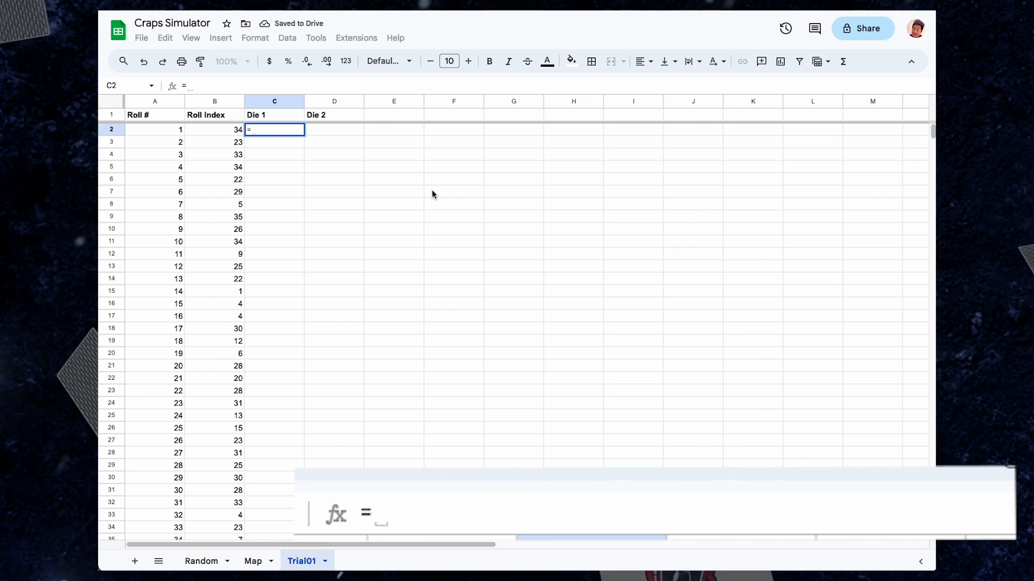
{"action": "type", "text": "VLOOKUP("}
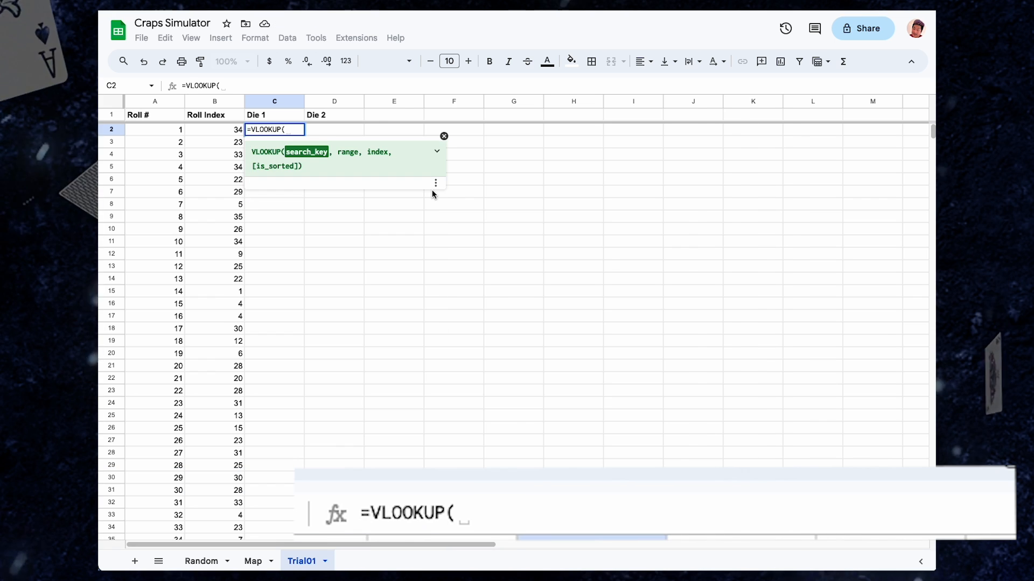
{"action": "key", "text": "Left"}
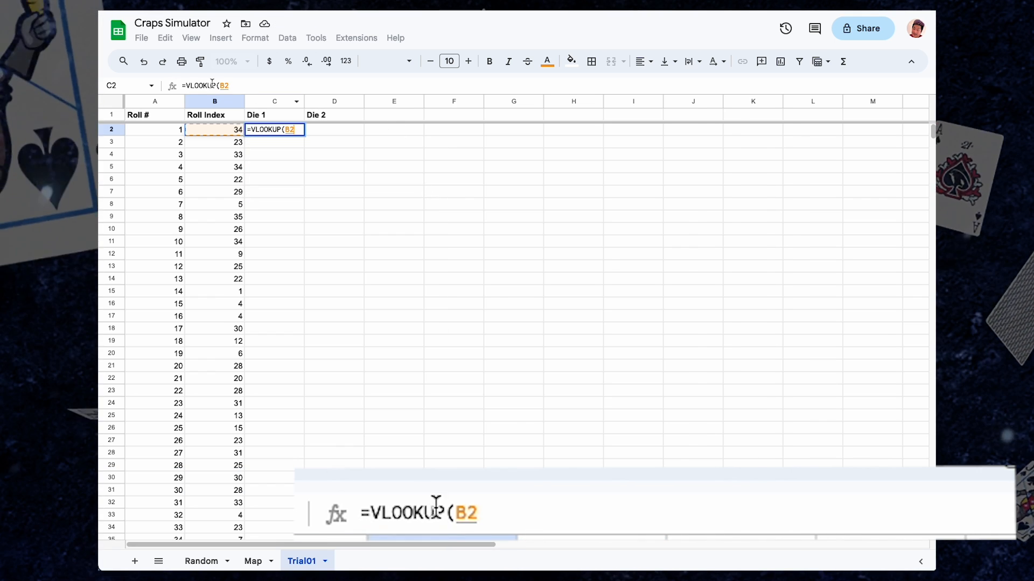
{"action": "left_click", "coordinate": [220, 86]}
{"action": "type", "text": "$"}
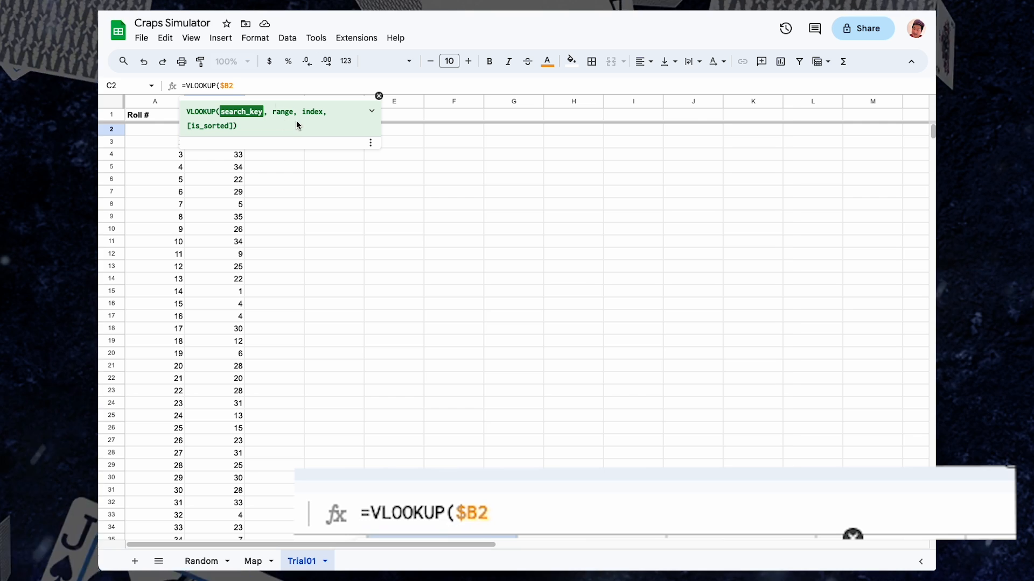
{"action": "key", "text": "End"}
{"action": "type", "text": ","}
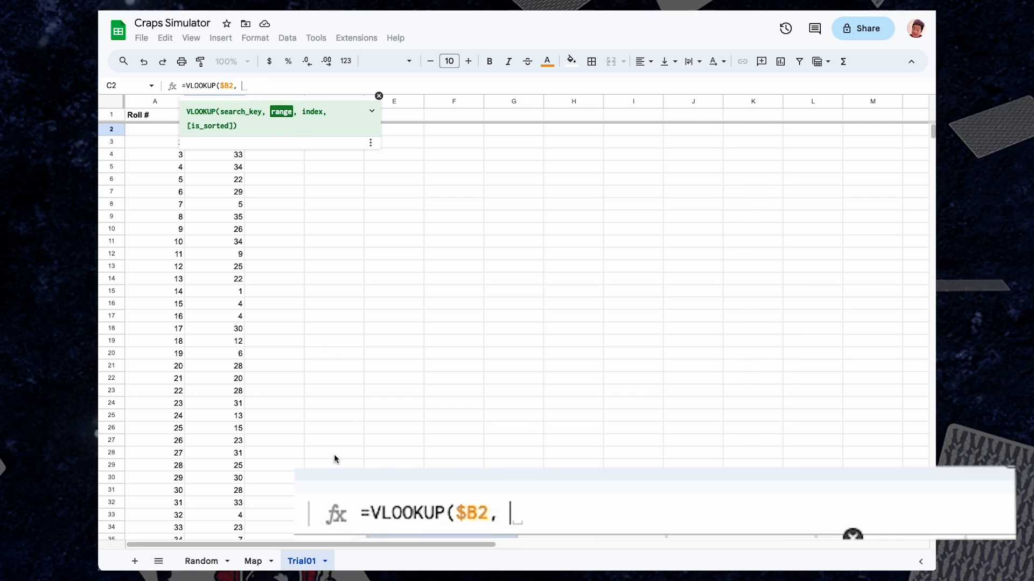
Step: Set the lookup range of the VLOOKUP formula to columns Map!$A:$C with locked column references
{"action": "left_click", "coordinate": [255, 563]}
{"action": "left_click_drag", "start_coordinate": [156, 101], "coordinate": [274, 101]}
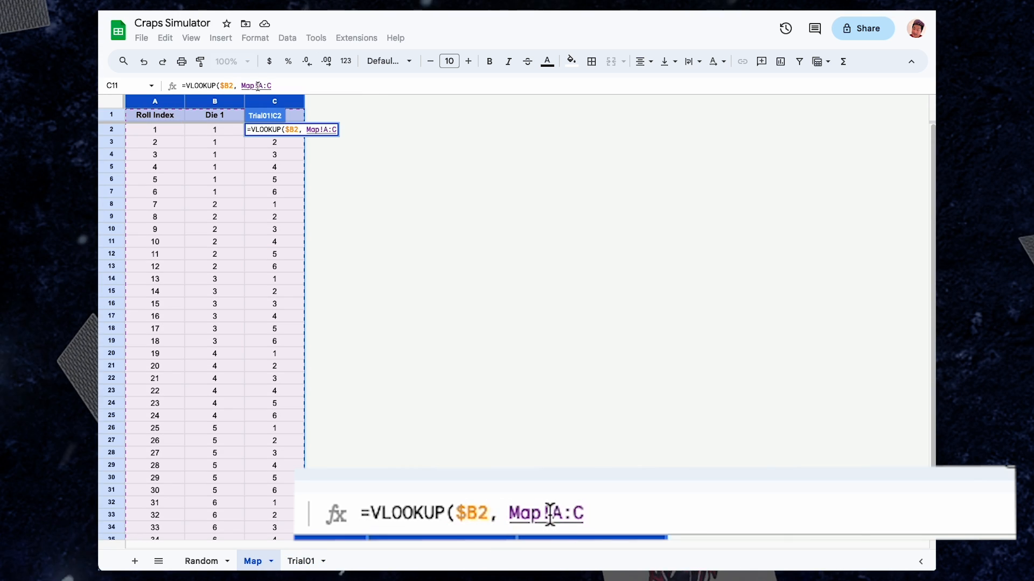
{"action": "left_click", "coordinate": [261, 86]}
{"action": "type", "text": "$"}
{"action": "left_click", "coordinate": [271, 86]}
{"action": "type", "text": "$"}
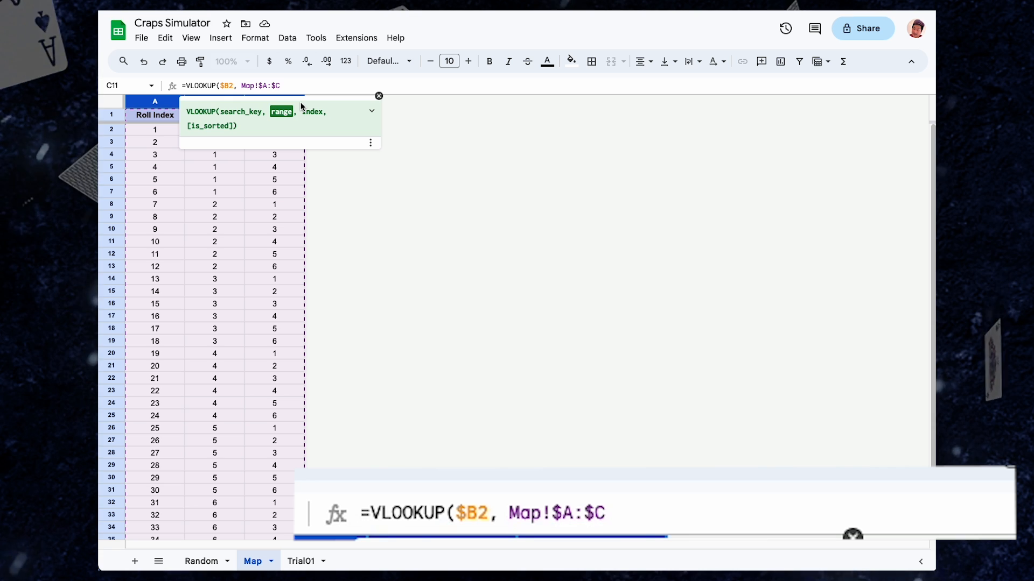
{"action": "key", "text": "End"}
{"action": "type", "text": ", "}
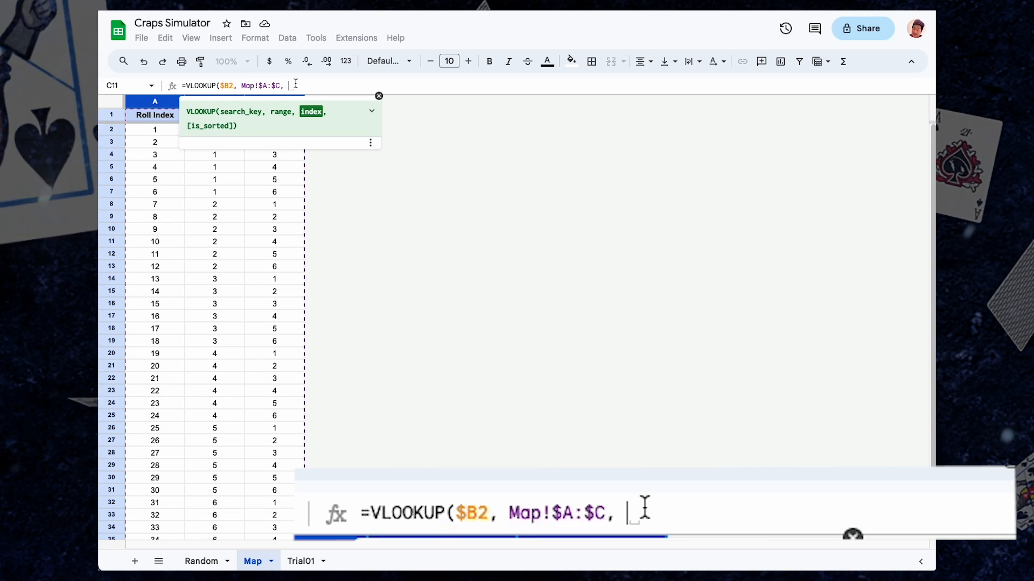
Step: Complete the VLOOKUP formula in C2 with column index 2 and TRUE for the sorted argument
{"action": "type", "text": "2"}
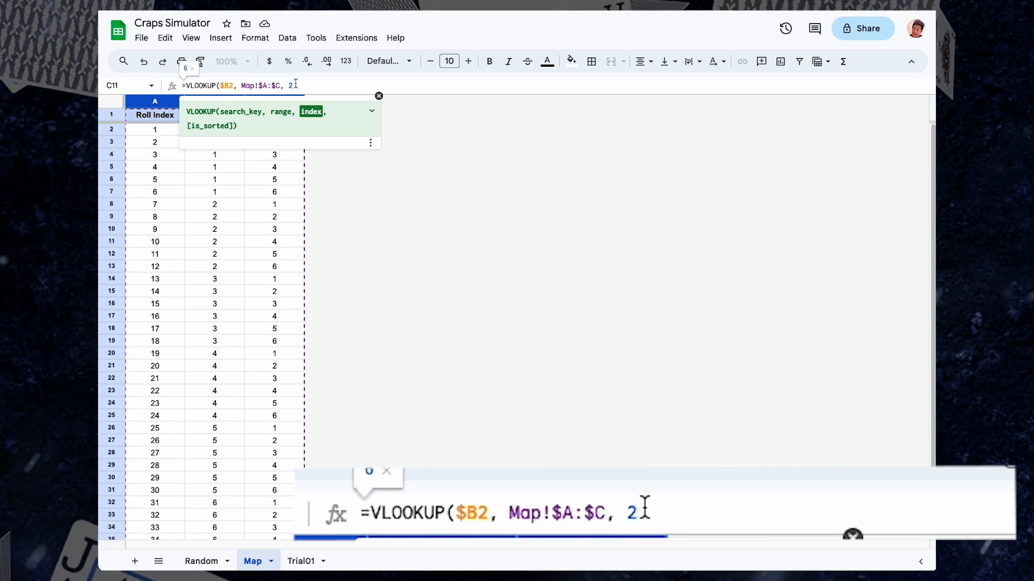
{"action": "type", "text": ", "}
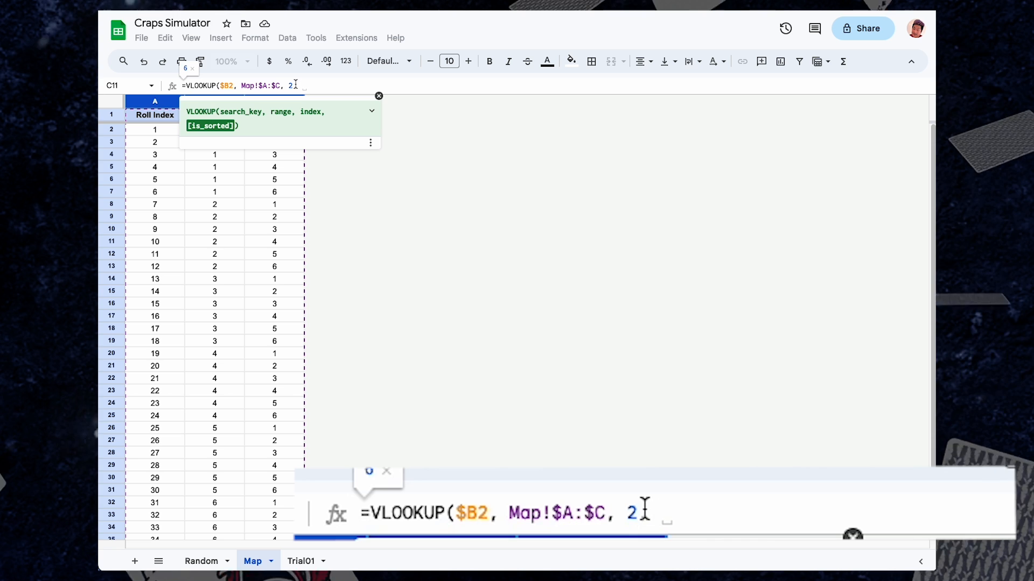
{"action": "type", "text": "TRUE"}
{"action": "key", "text": "Return"}
Step: Copy the C2 lookup formula down the Die 1 column to row 20001
{"action": "key", "text": "ctrl+shift+Down"}
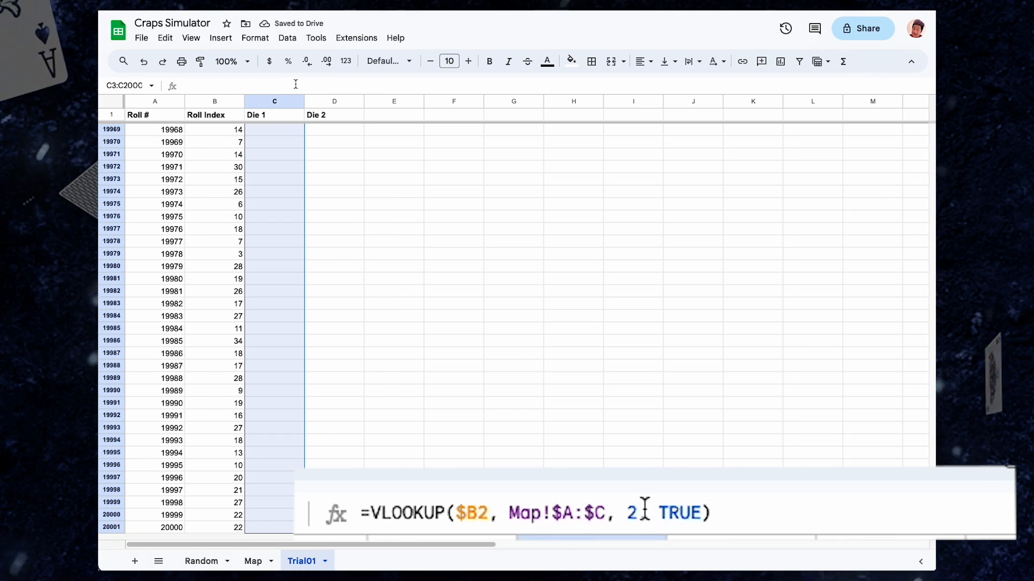
{"action": "key", "text": "ctrl+v"}
{"action": "key", "text": "Up"}
{"action": "key", "text": "Right"}
{"action": "key", "text": "Left"}
Step: Copy the C2 formula into D2 with its column index changed to 3, and autofill it down the Die 2 column
{"action": "key", "text": "ctrl+c"}
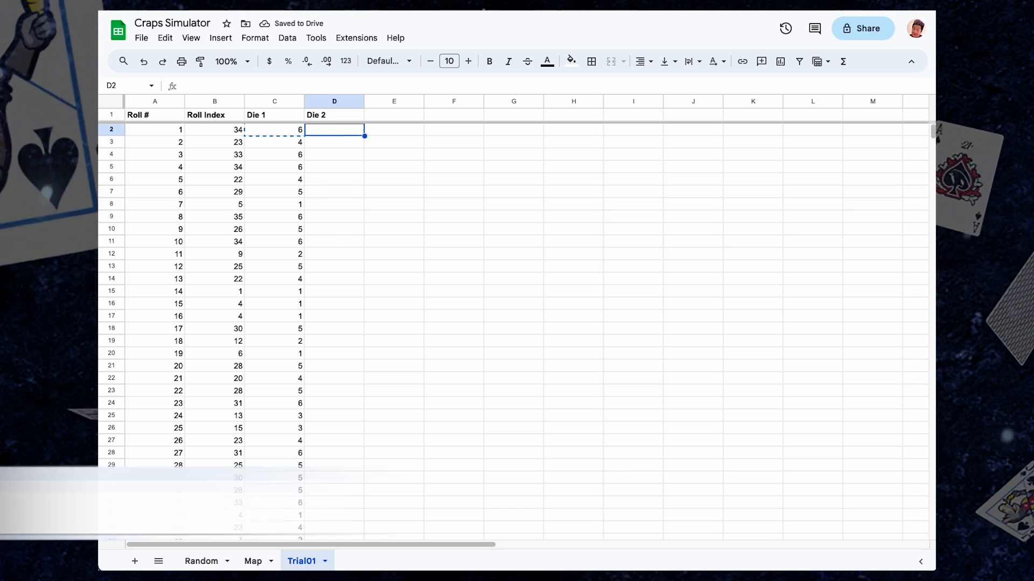
{"action": "key", "text": "Right"}
{"action": "key", "text": "ctrl+v"}
{"action": "left_click", "coordinate": [292, 85]}
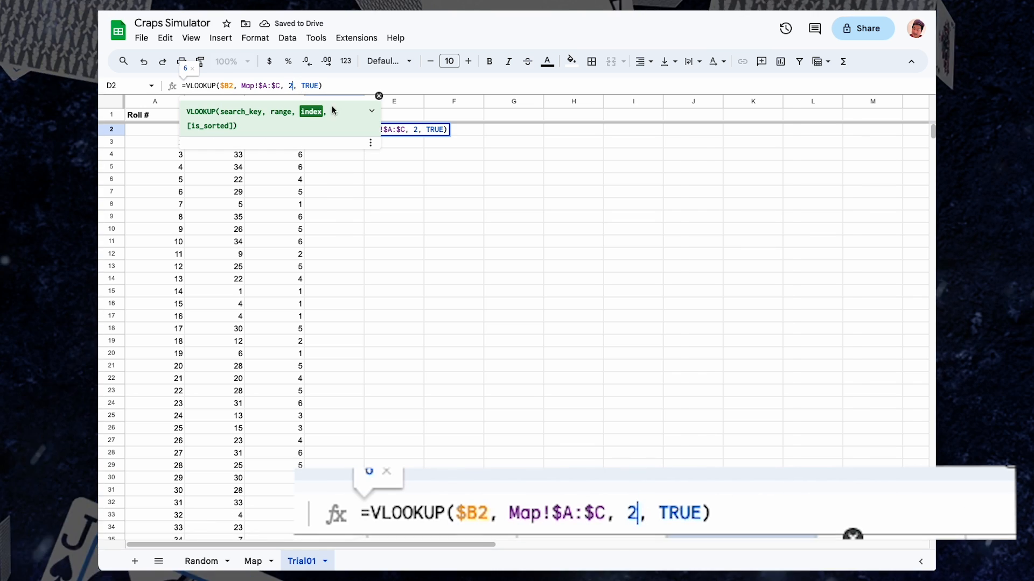
{"action": "key", "text": "BackSpace"}
{"action": "type", "text": "3"}
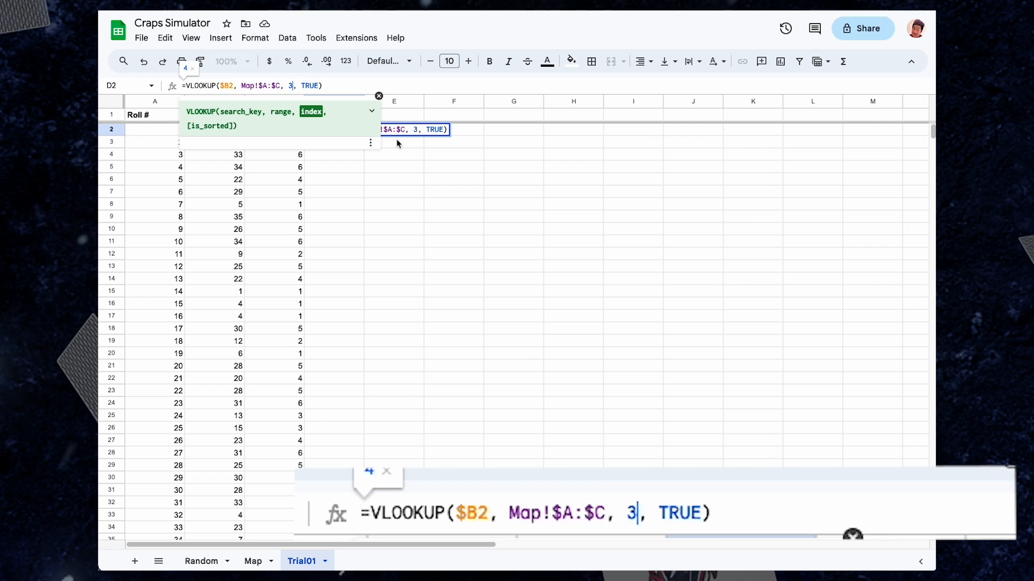
{"action": "key", "text": "Return"}
{"action": "key", "text": "super+Return"}
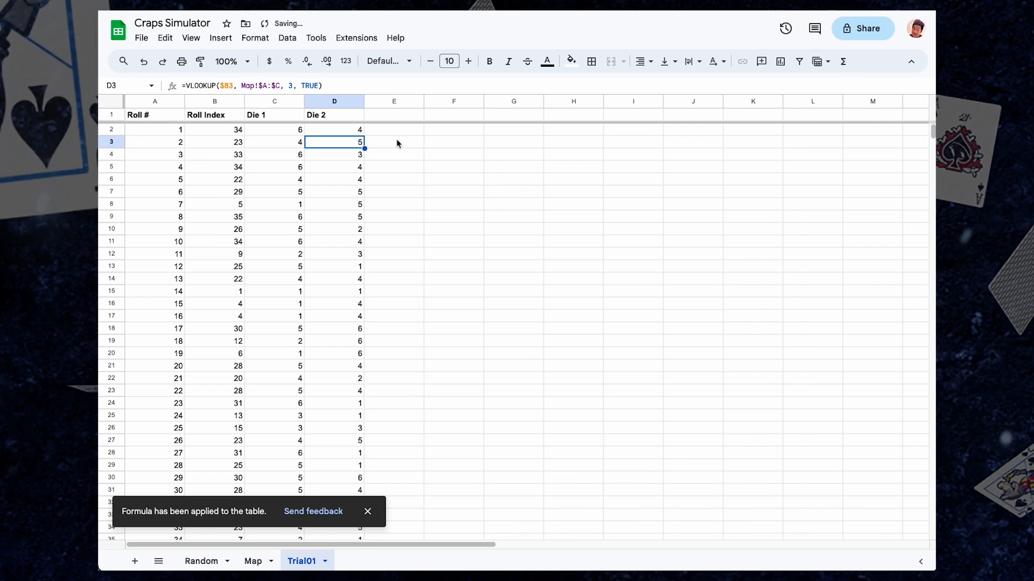
Step: Compare the dice values for roll indexes 20 and 6 in Trial01 with their entries on the Map sheet
{"action": "left_click", "coordinate": [295, 317]}
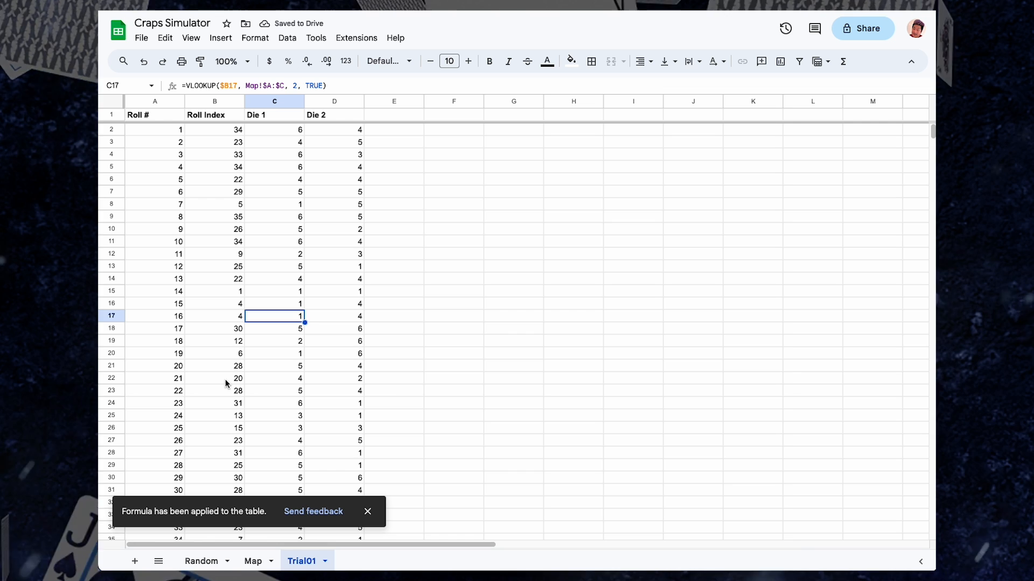
{"action": "left_click_drag", "start_coordinate": [238, 380], "coordinate": [342, 380]}
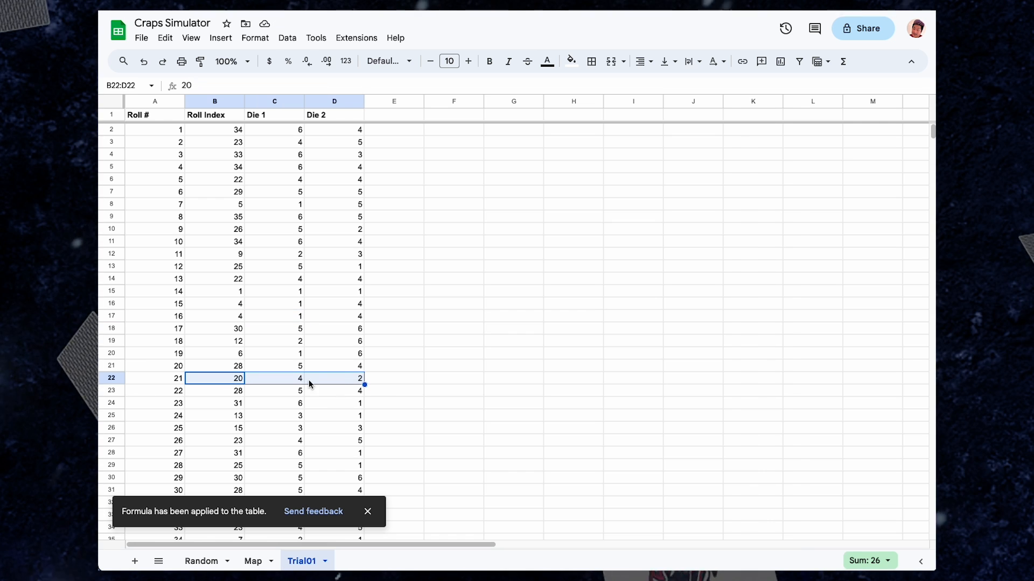
{"action": "left_click", "coordinate": [253, 563]}
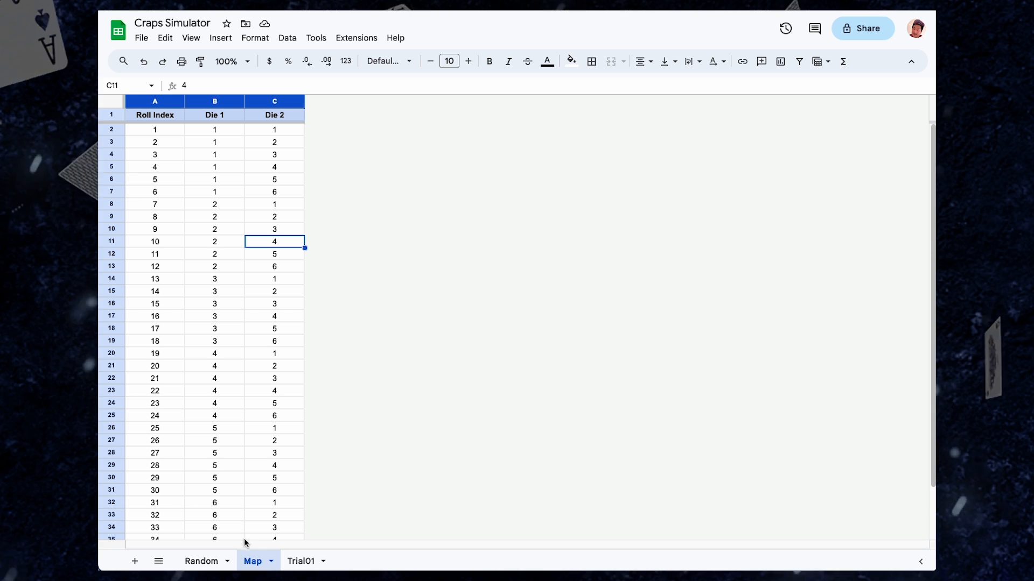
{"action": "left_click", "coordinate": [157, 369]}
{"action": "left_click", "coordinate": [237, 370]}
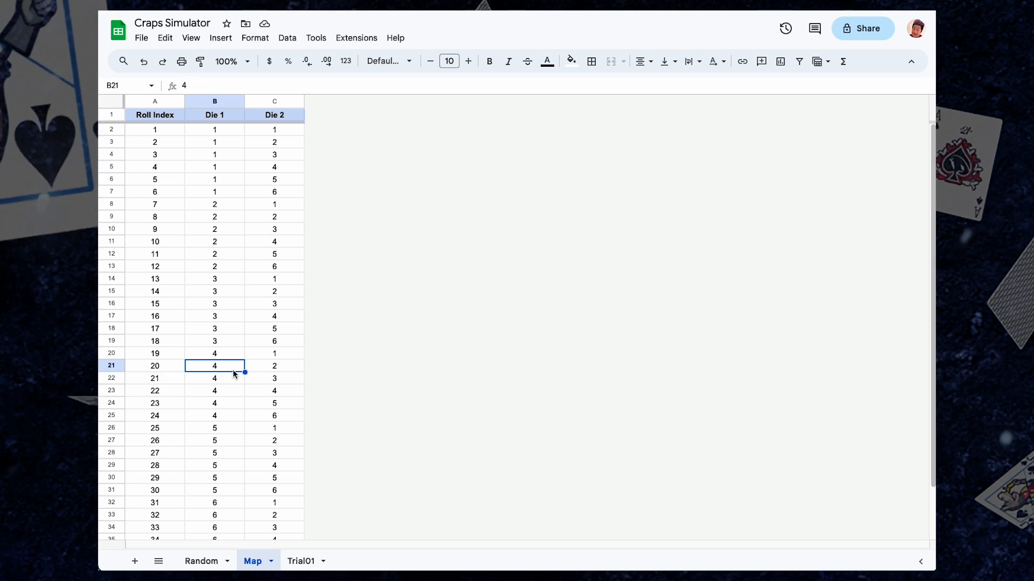
{"action": "left_click", "coordinate": [260, 368]}
{"action": "left_click", "coordinate": [306, 562]}
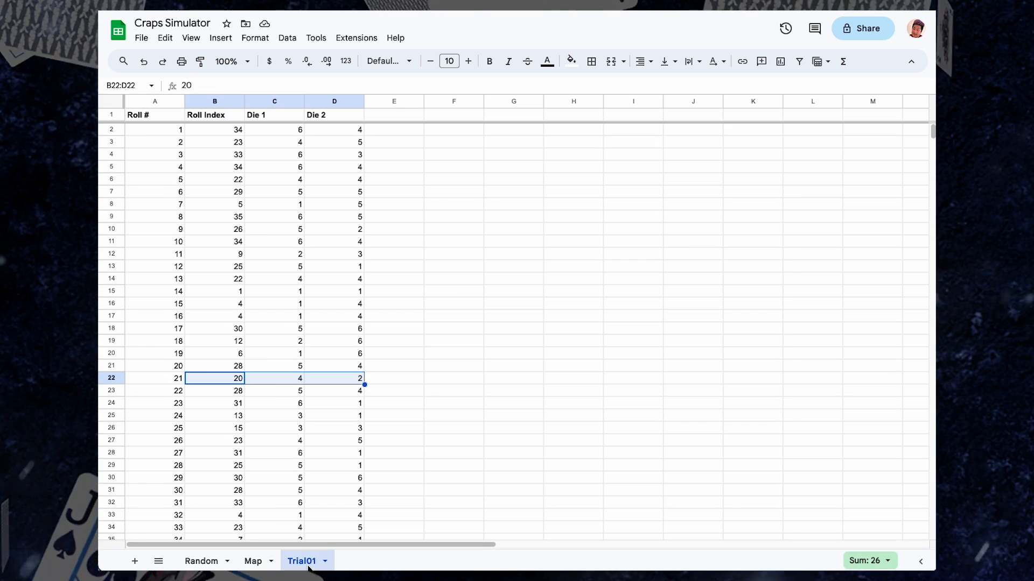
{"action": "scroll", "coordinate": [289, 429], "scroll_direction": "down", "scroll_amount": 5}
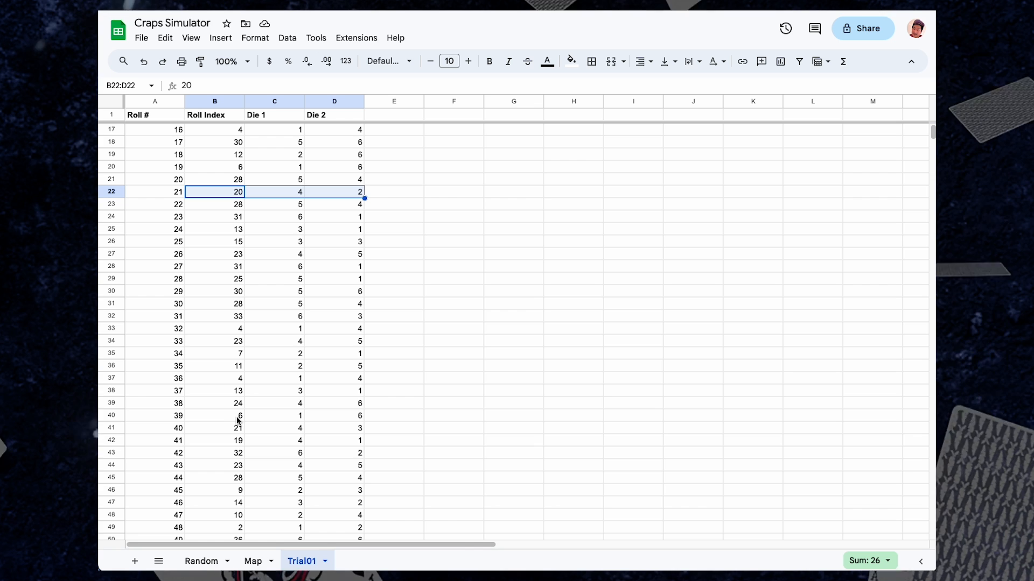
{"action": "left_click", "coordinate": [253, 563]}
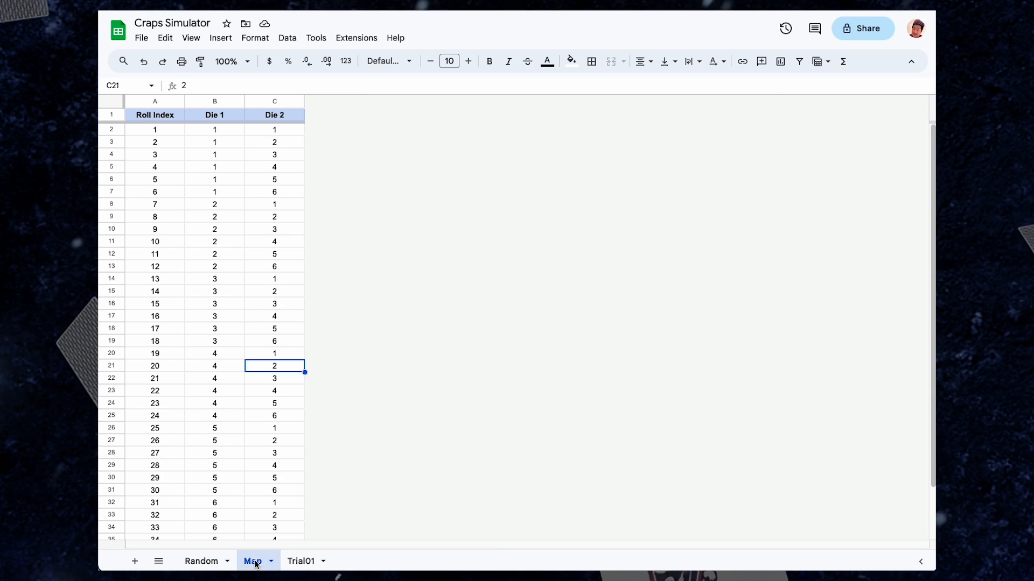
{"action": "left_click_drag", "start_coordinate": [201, 196], "coordinate": [257, 191]}
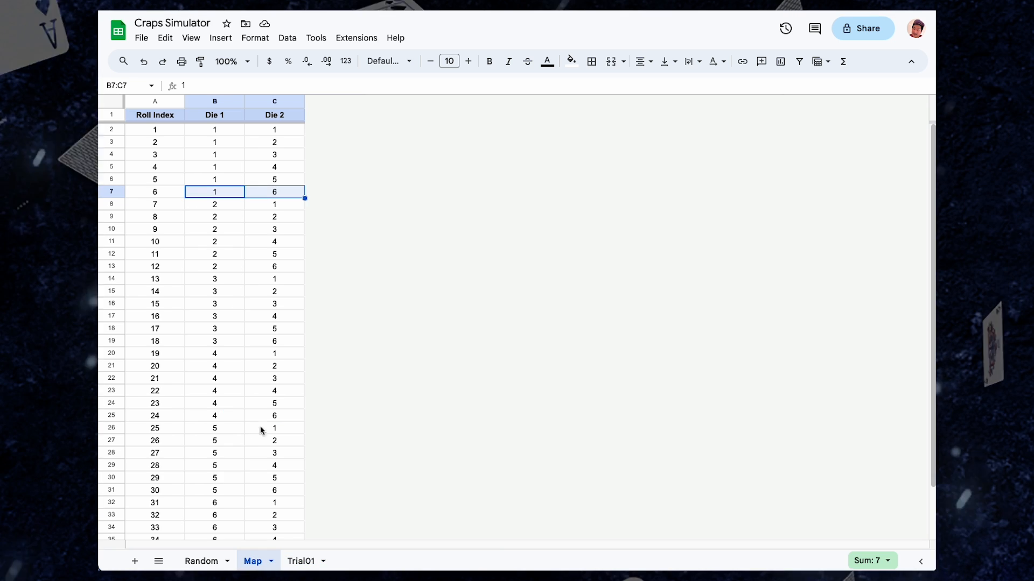
{"action": "left_click", "coordinate": [307, 566]}
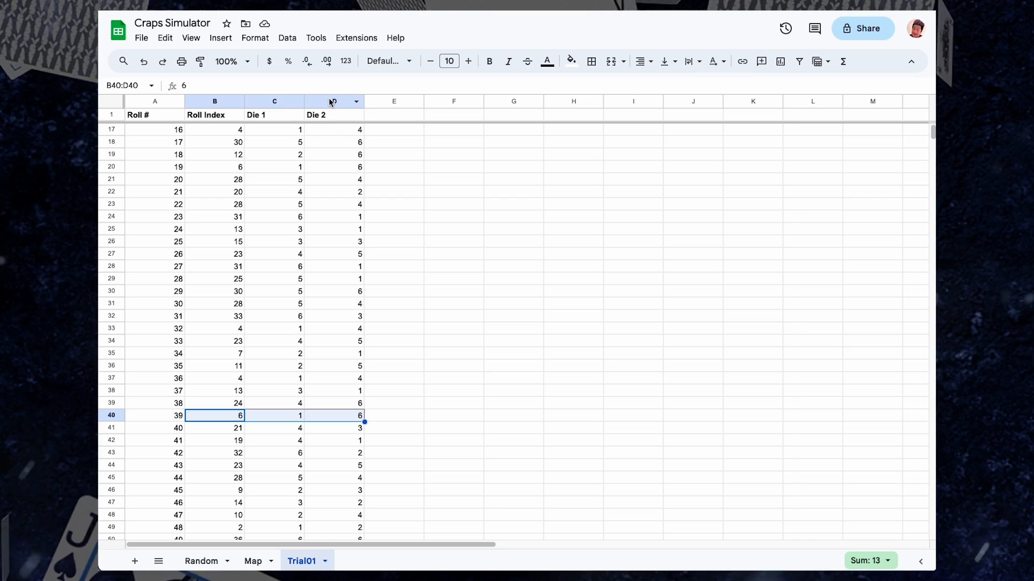
Step: Center-align columns A to D of Trial01 and fill header row 1 with light blue
{"action": "left_click_drag", "start_coordinate": [331, 101], "coordinate": [141, 101]}
{"action": "left_click", "coordinate": [641, 62]}
{"action": "left_click", "coordinate": [662, 80]}
{"action": "left_click", "coordinate": [112, 115]}
{"action": "left_click", "coordinate": [571, 61]}
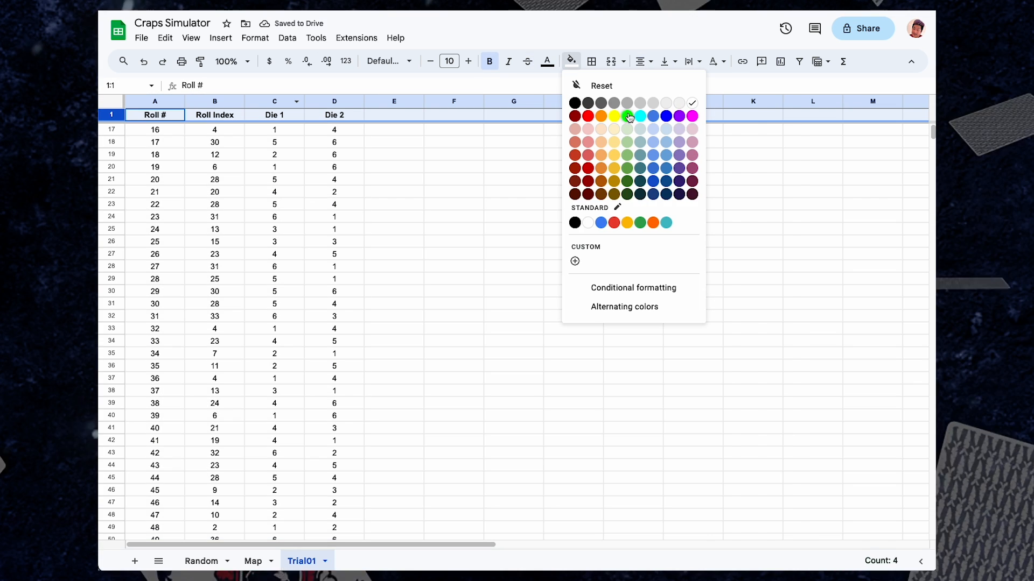
{"action": "left_click", "coordinate": [653, 127]}
Step: Fit the widths of columns A to D to their contents and slightly widen the Die 1 and Die 2 columns
{"action": "left_click_drag", "start_coordinate": [335, 100], "coordinate": [215, 101]}
{"action": "double_click", "coordinate": [245, 101]}
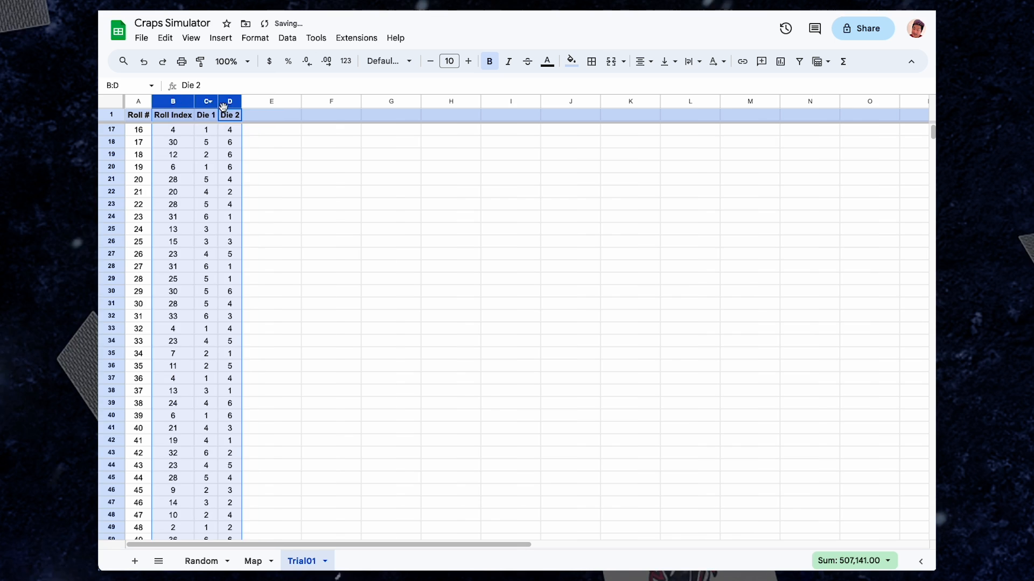
{"action": "left_click_drag", "start_coordinate": [202, 102], "coordinate": [252, 100]}
Step: Add a Sum header in E1, enter =$C2+$D2 in E2, and autofill the formula down the column
{"action": "left_click", "coordinate": [283, 114]}
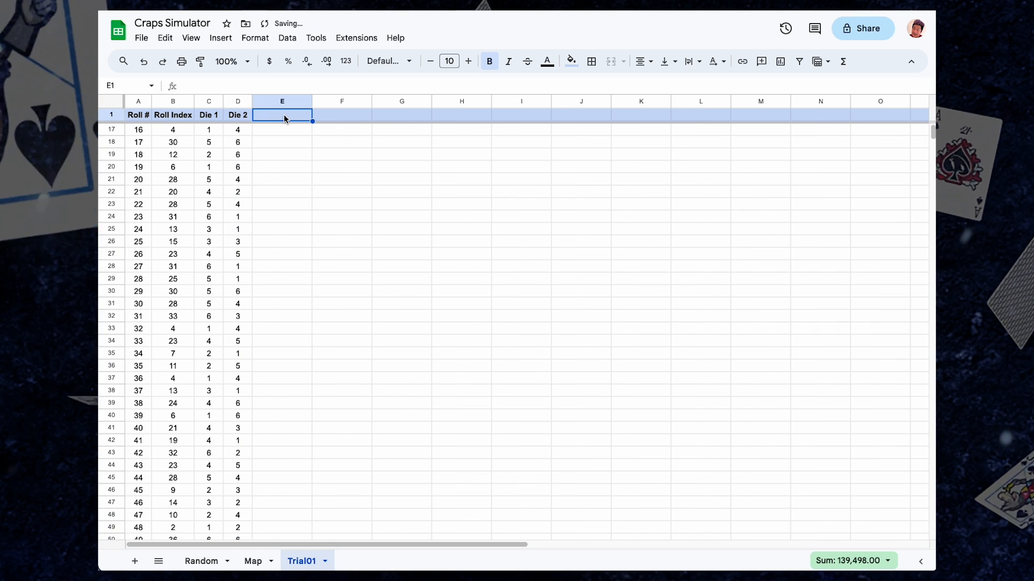
{"action": "type", "text": "Sum"}
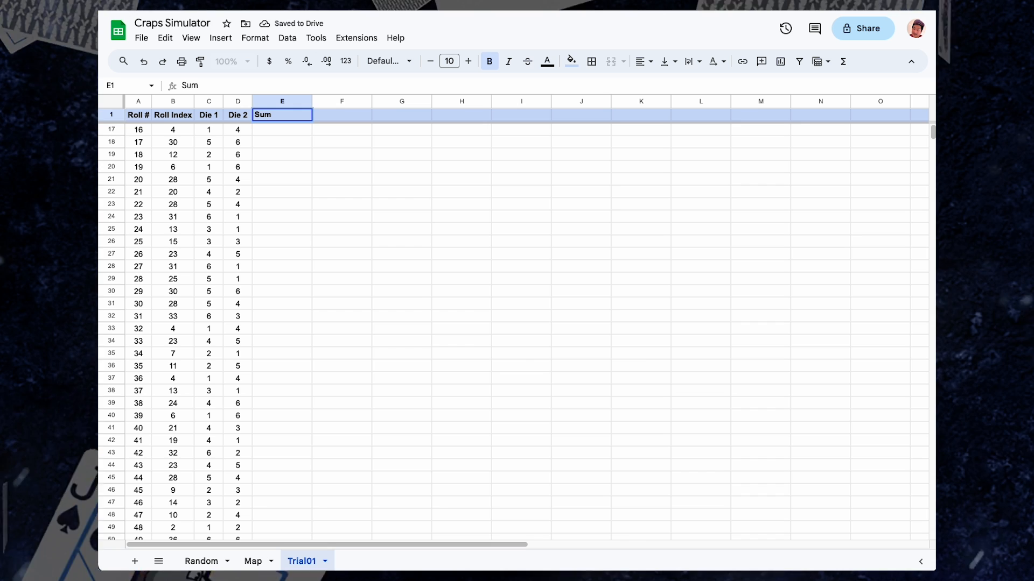
{"action": "key", "text": "Return"}
{"action": "type", "text": "=C2+D2"}
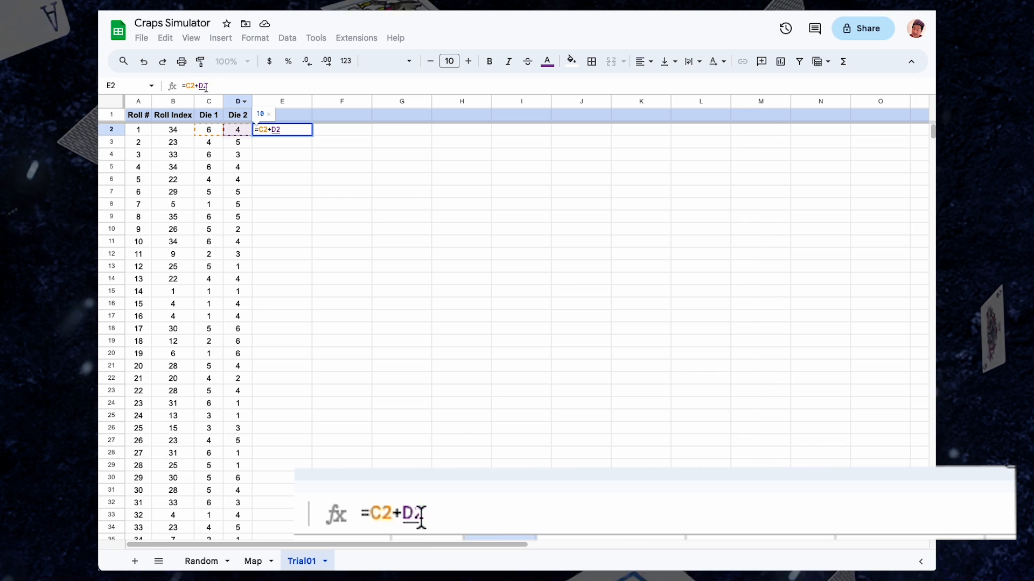
{"action": "left_click", "coordinate": [187, 85]}
{"action": "type", "text": "$"}
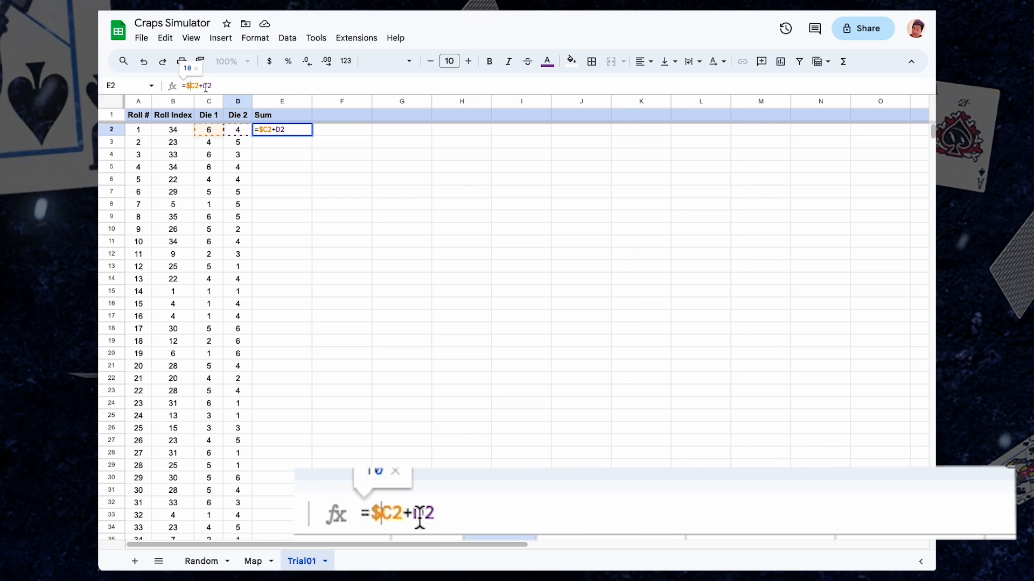
{"action": "left_click", "coordinate": [204, 87]}
{"action": "type", "text": "$"}
{"action": "key", "text": "Return"}
{"action": "key", "text": "super+Return"}
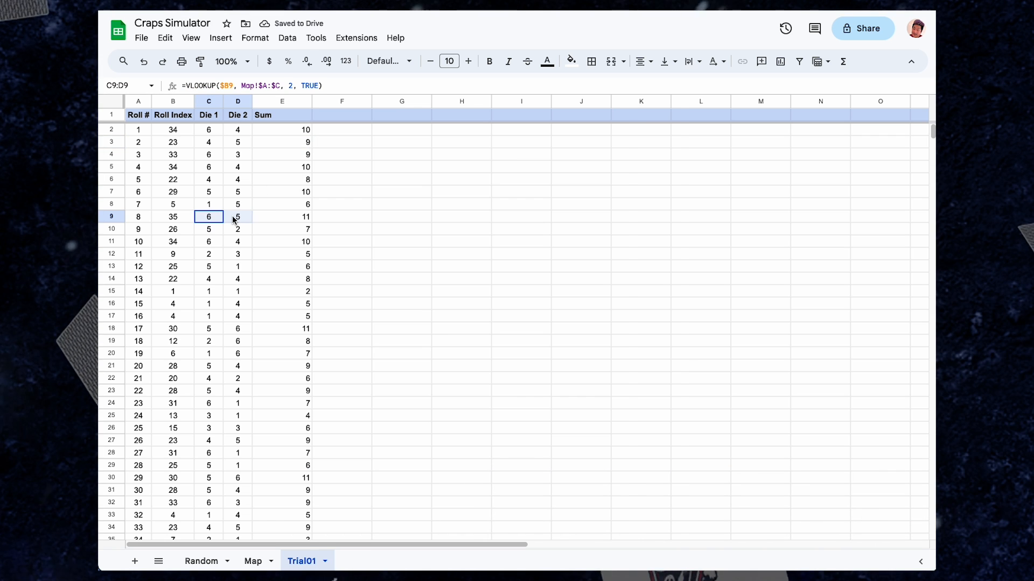
Step: Check the Sum values in Trial01 rows 13, 24 and 30 against the two dice values beside them
{"action": "left_click_drag", "start_coordinate": [209, 267], "coordinate": [296, 273]}
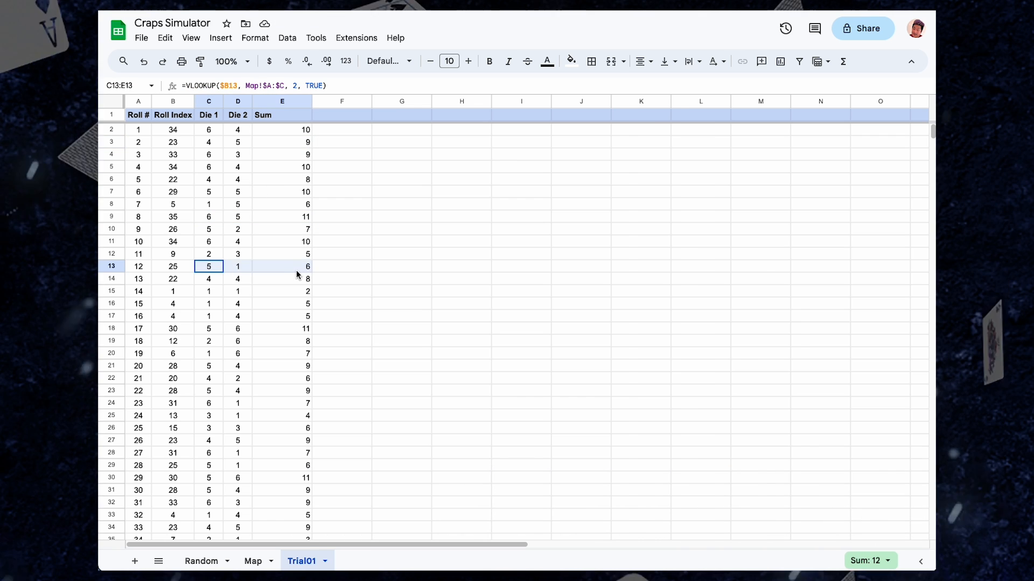
{"action": "left_click_drag", "start_coordinate": [209, 407], "coordinate": [302, 406]}
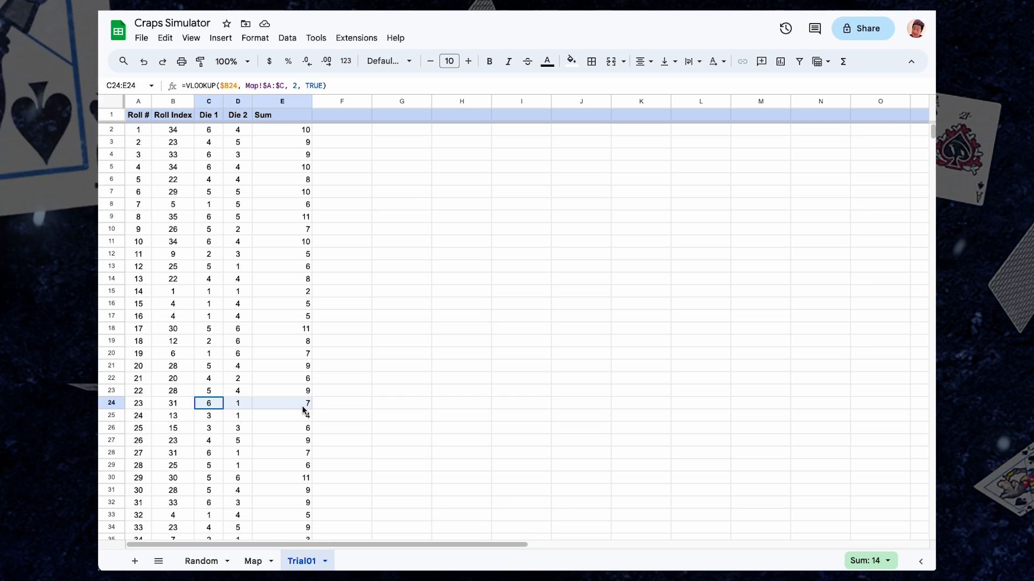
{"action": "left_click", "coordinate": [222, 478]}
{"action": "left_click_drag", "start_coordinate": [248, 483], "coordinate": [294, 486]}
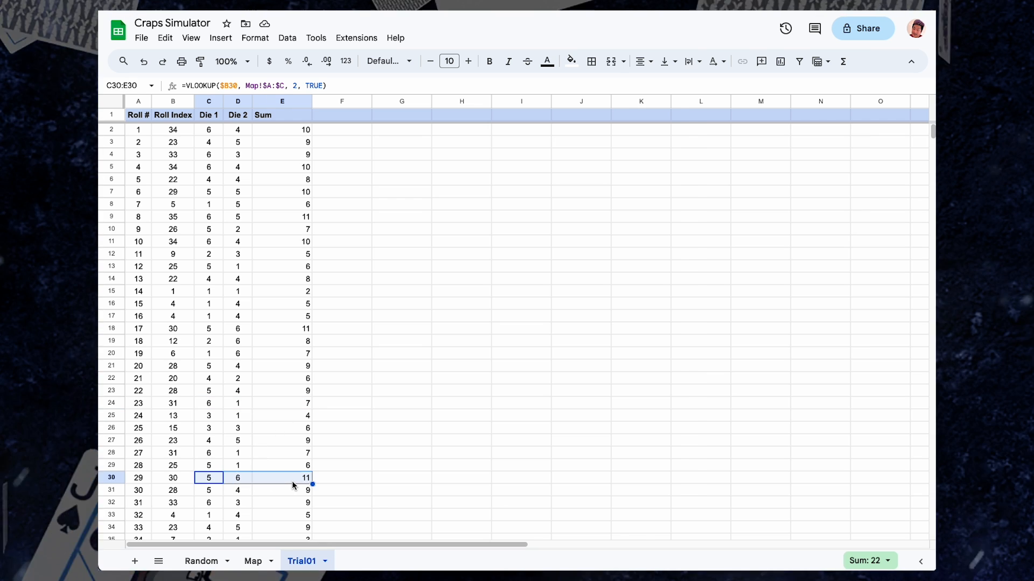
Step: Center-align the Sum column and narrow its width
{"action": "left_click", "coordinate": [280, 101]}
{"action": "key", "text": "ctrl+shift+e"}
{"action": "left_click_drag", "start_coordinate": [310, 102], "coordinate": [289, 103]}
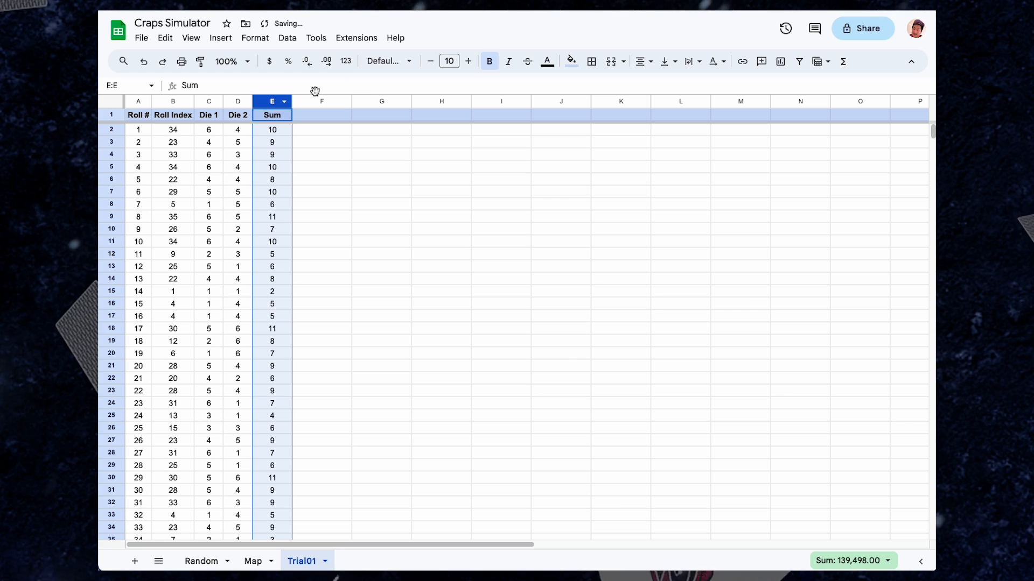
Step: Make the Sum column bold at font size 18, and set its header in E1 to size 10
{"action": "left_click", "coordinate": [468, 62]}
{"action": "left_click", "coordinate": [468, 62]}
{"action": "left_click", "coordinate": [468, 62]}
{"action": "left_click", "coordinate": [469, 62]}
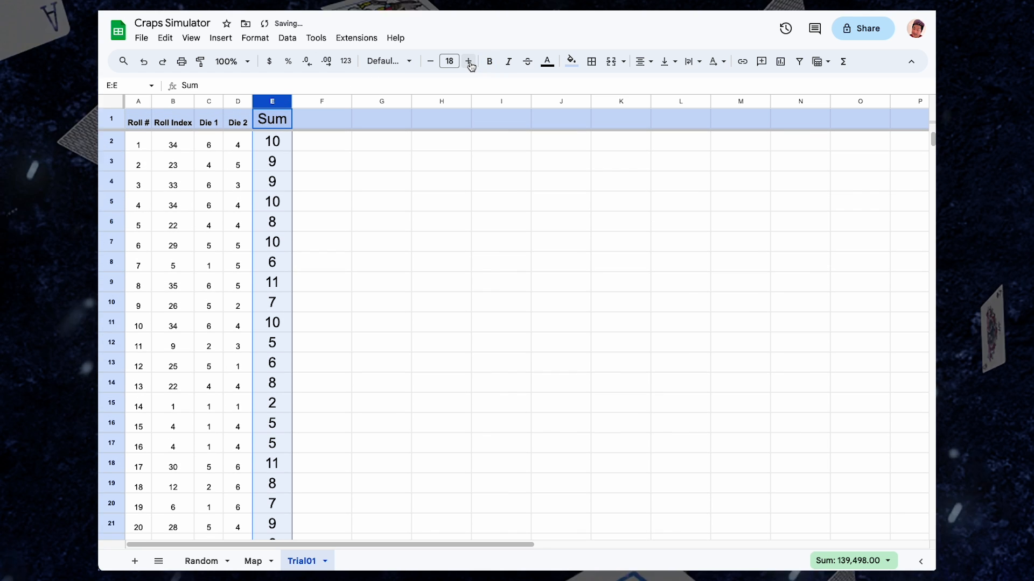
{"action": "left_click", "coordinate": [282, 125]}
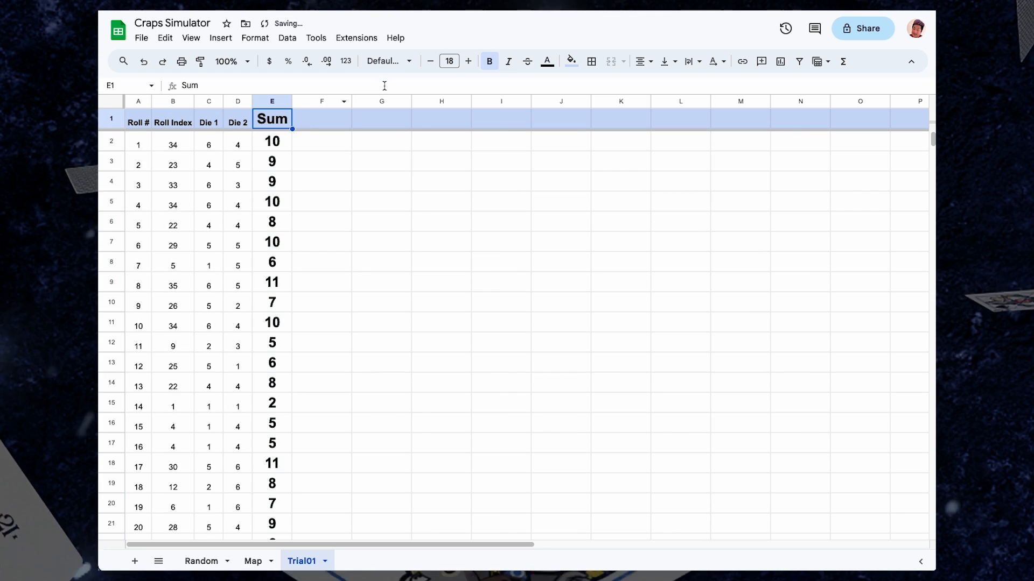
{"action": "left_click", "coordinate": [449, 61]}
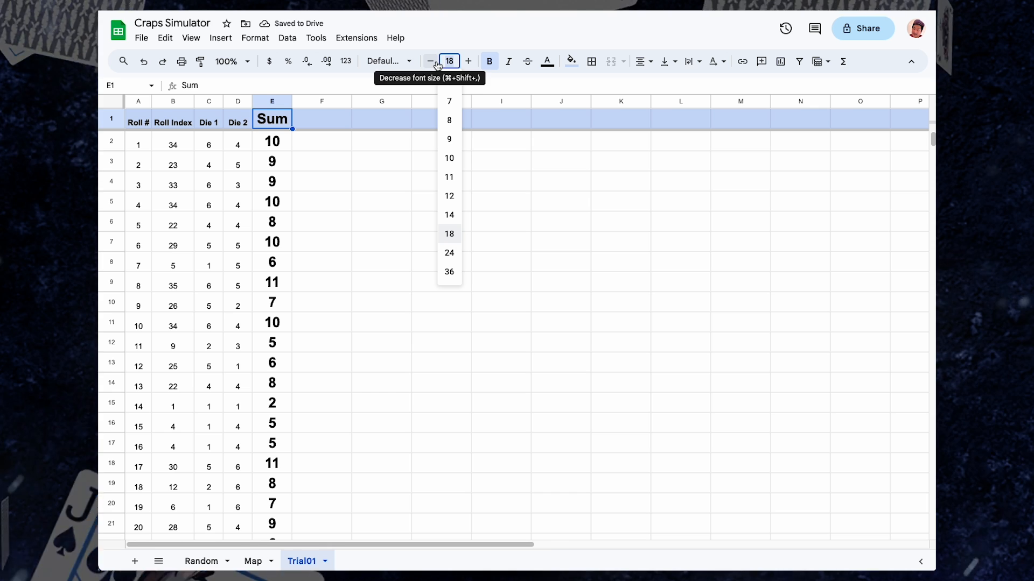
{"action": "left_click", "coordinate": [449, 158]}
{"action": "left_click", "coordinate": [265, 102]}
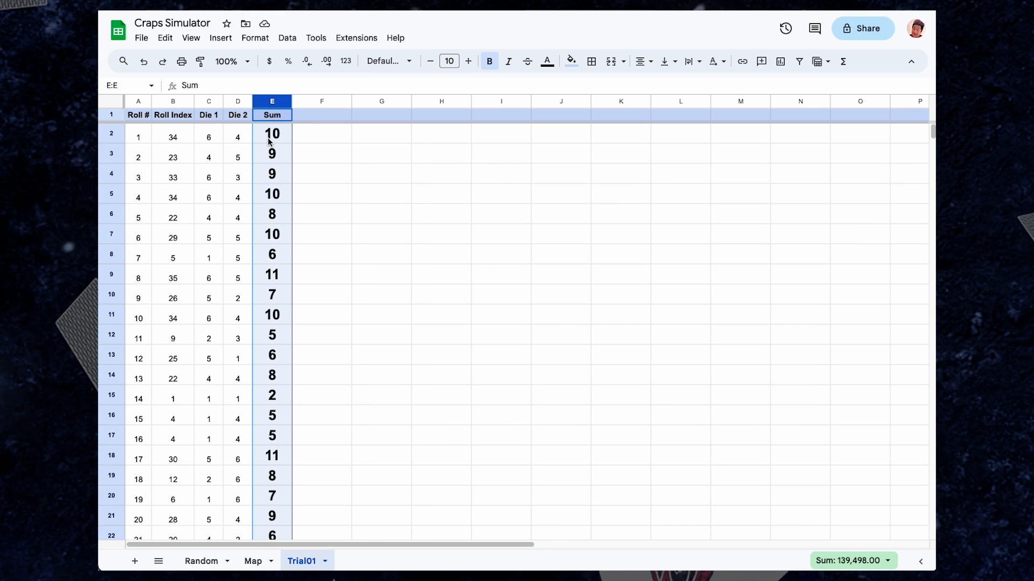
Step: Add the header Is COR in F1 and enter 1 in F2 for the first roll
{"action": "key", "text": "Right"}
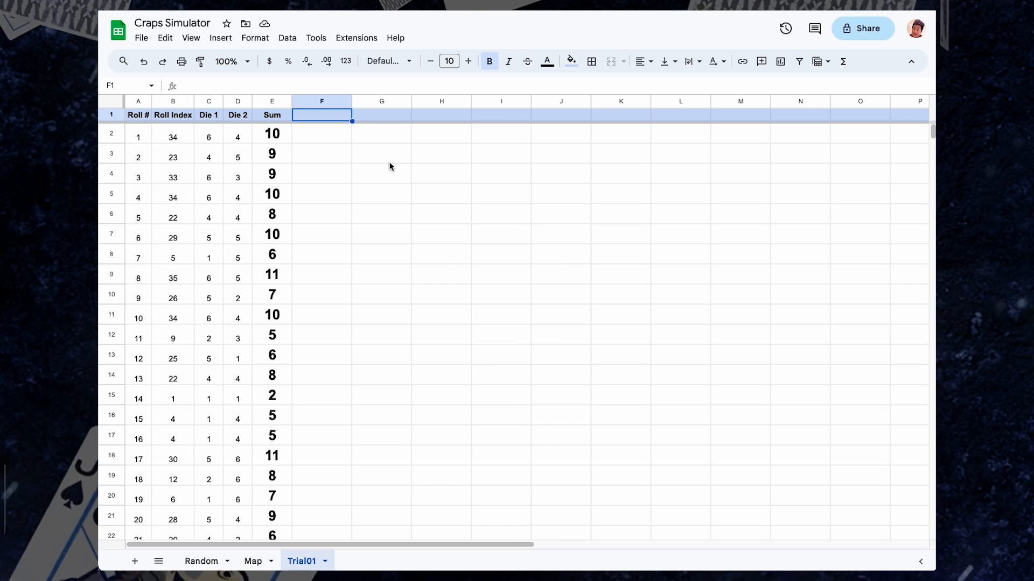
{"action": "type", "text": "Is COR"}
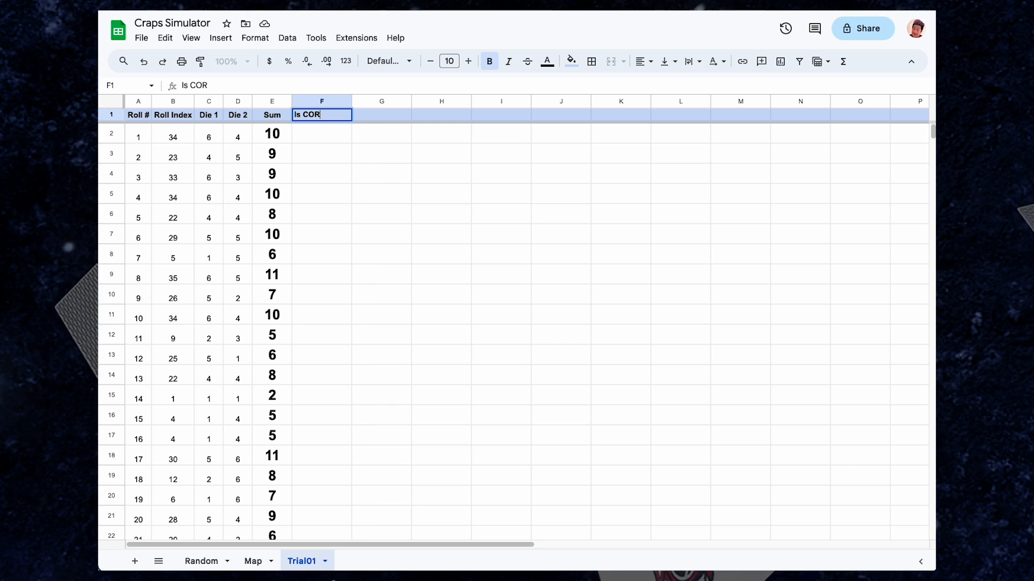
{"action": "key", "text": "Return"}
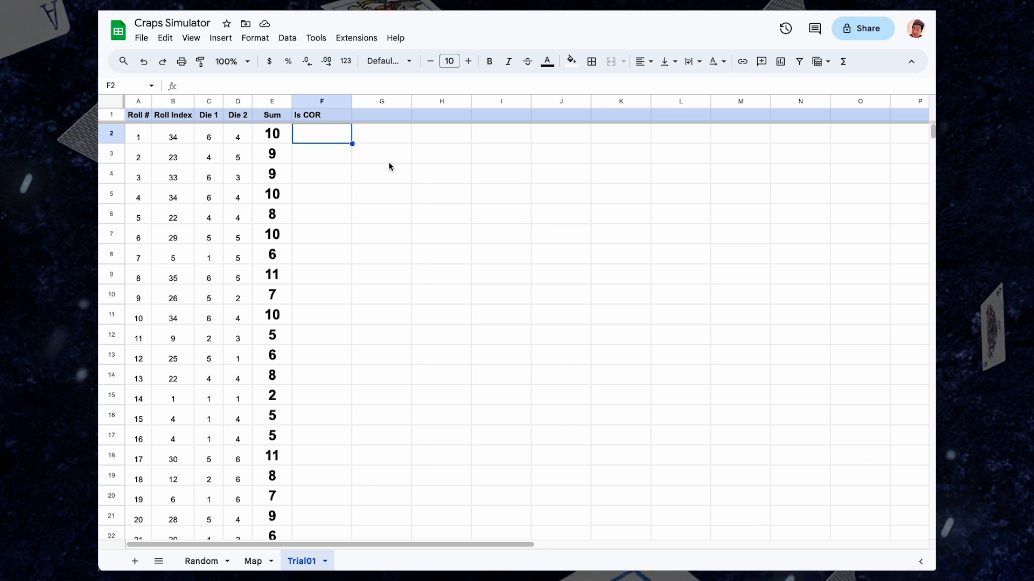
{"action": "type", "text": "1"}
{"action": "key", "text": "Tab"}
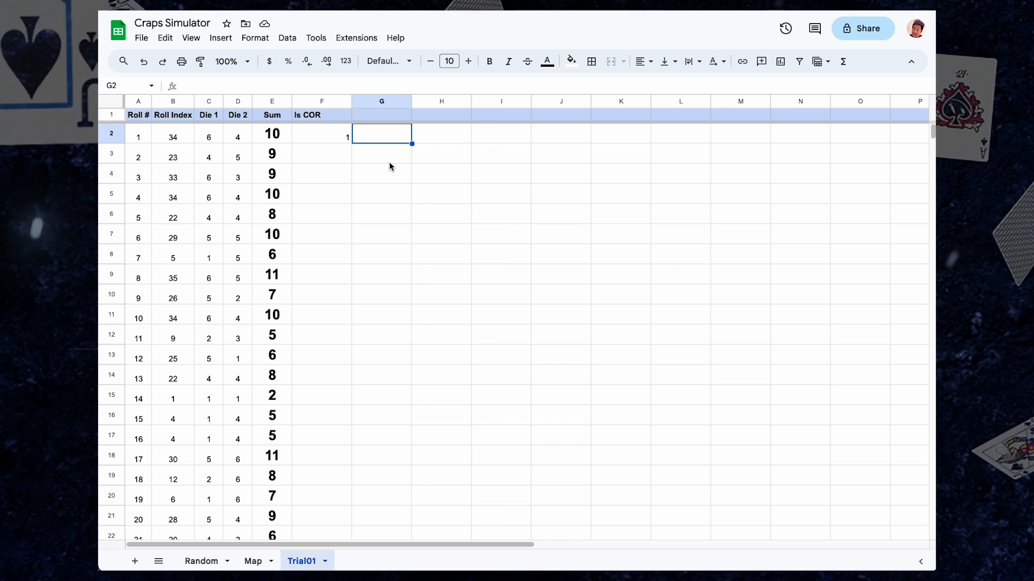
Step: Add the headers COR Win in G1 and COR Loss in H1, each split over two lines
{"action": "type", "text": "COR"}
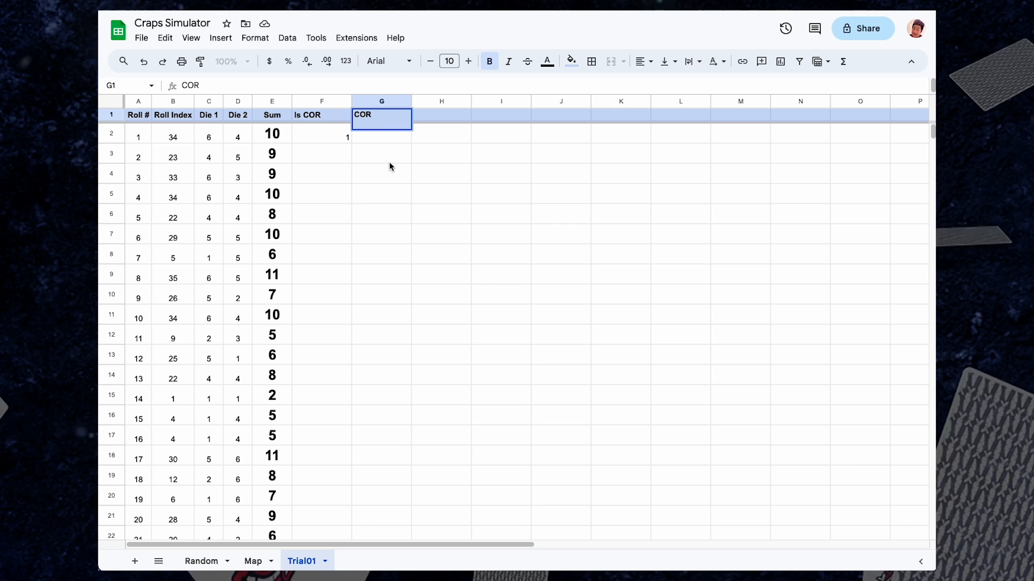
{"action": "key", "text": "alt+Return"}
{"action": "type", "text": "Win"}
{"action": "key", "text": "Tab"}
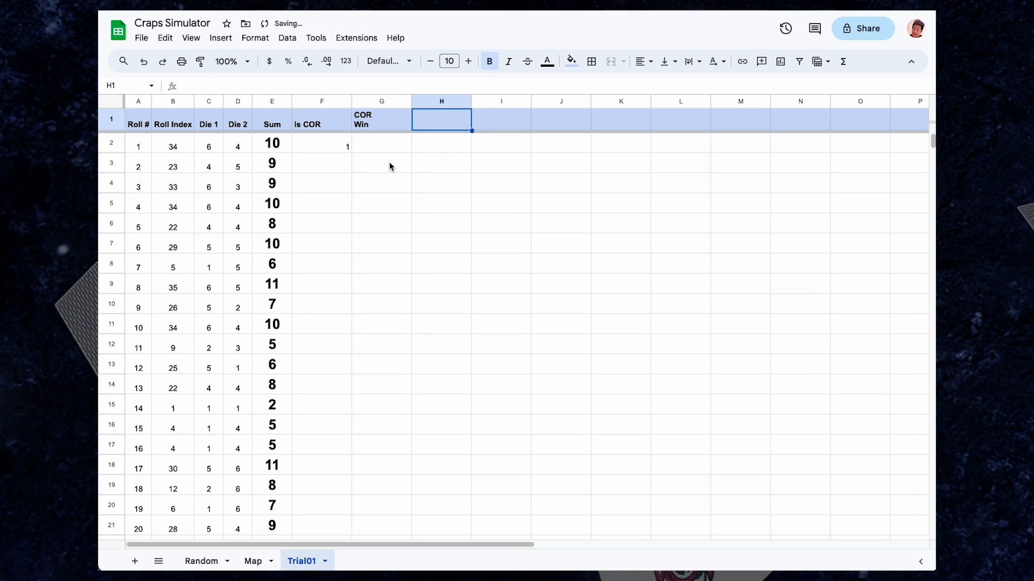
{"action": "type", "text": "COR Loss"}
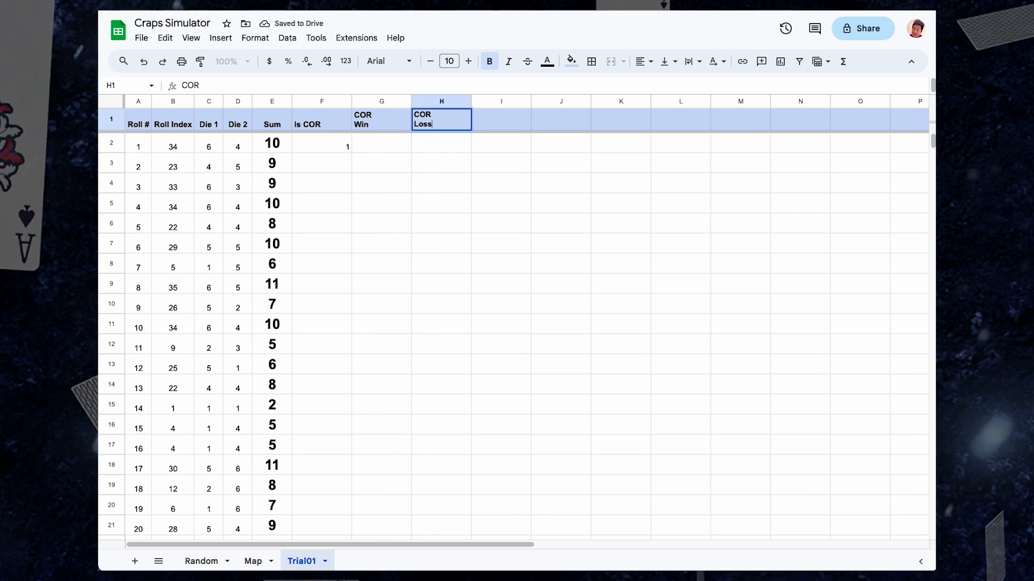
{"action": "key", "text": "Return"}
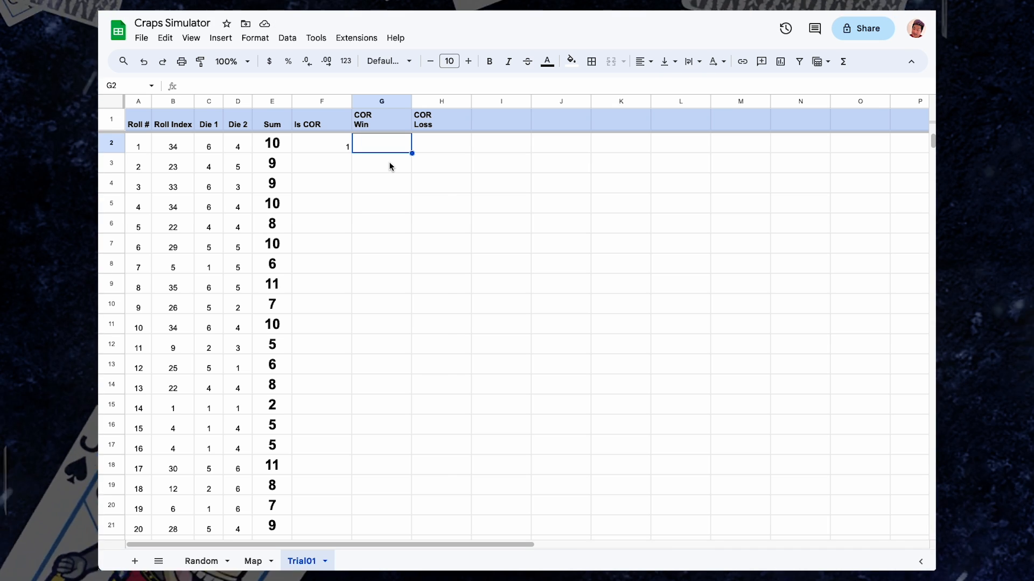
Step: Begin an IF formula in G2 whose AND condition tests $F2=1 and $E2=7
{"action": "type", "text": "="}
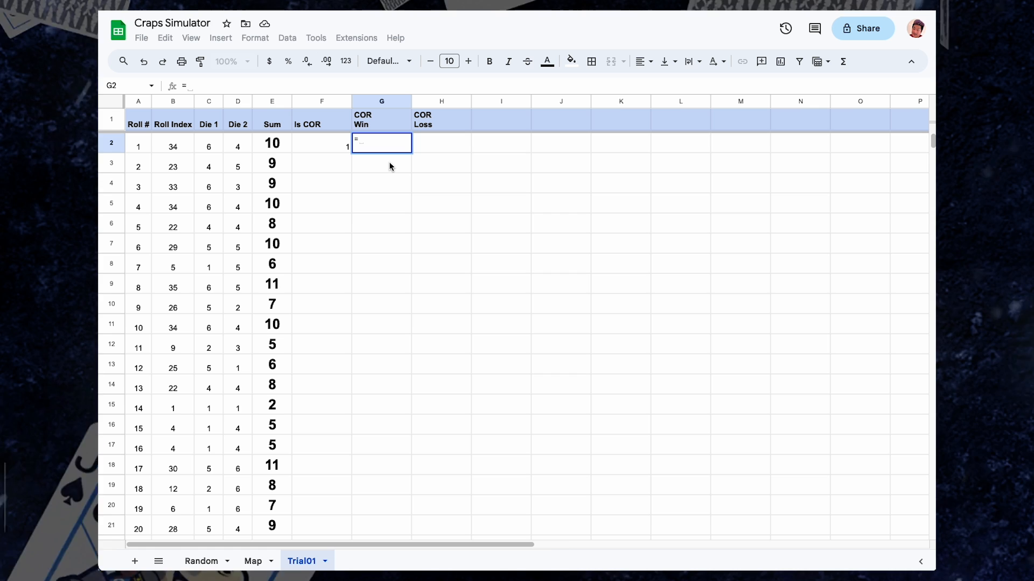
{"action": "key", "text": "Escape"}
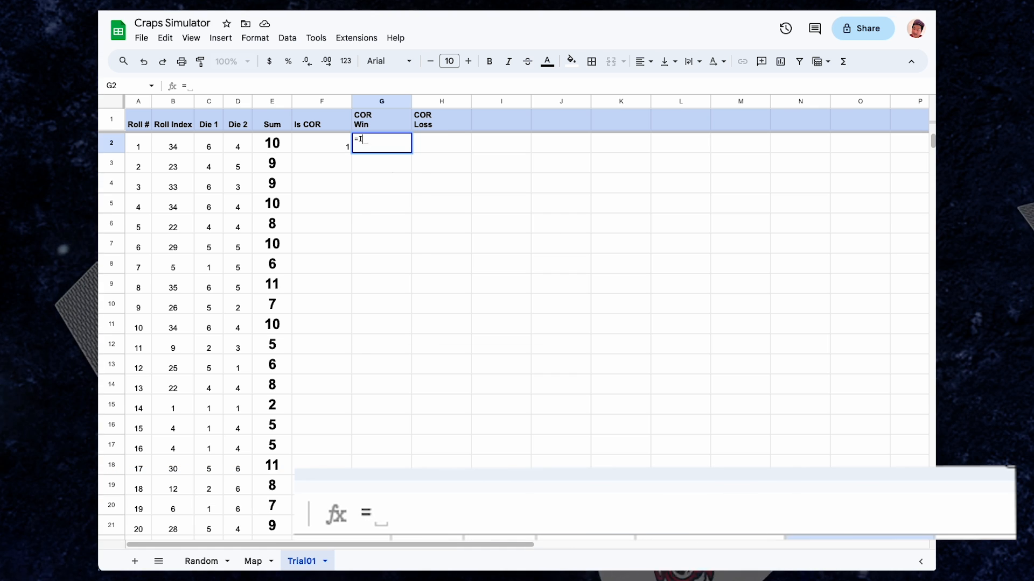
{"action": "type", "text": "IF($F2=1"}
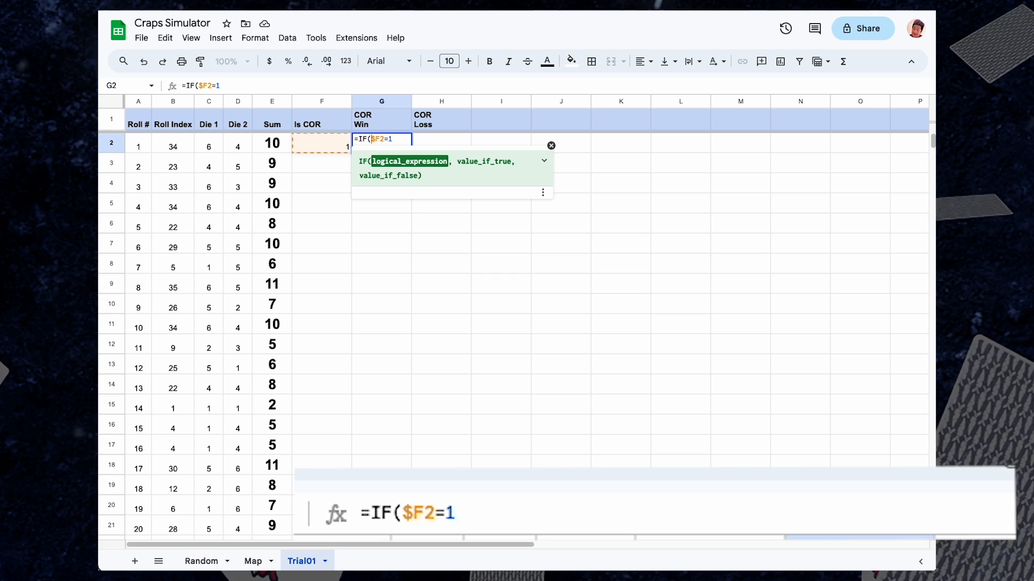
{"action": "left_click", "coordinate": [370, 139]}
{"action": "type", "text": "AND($F2=1"}
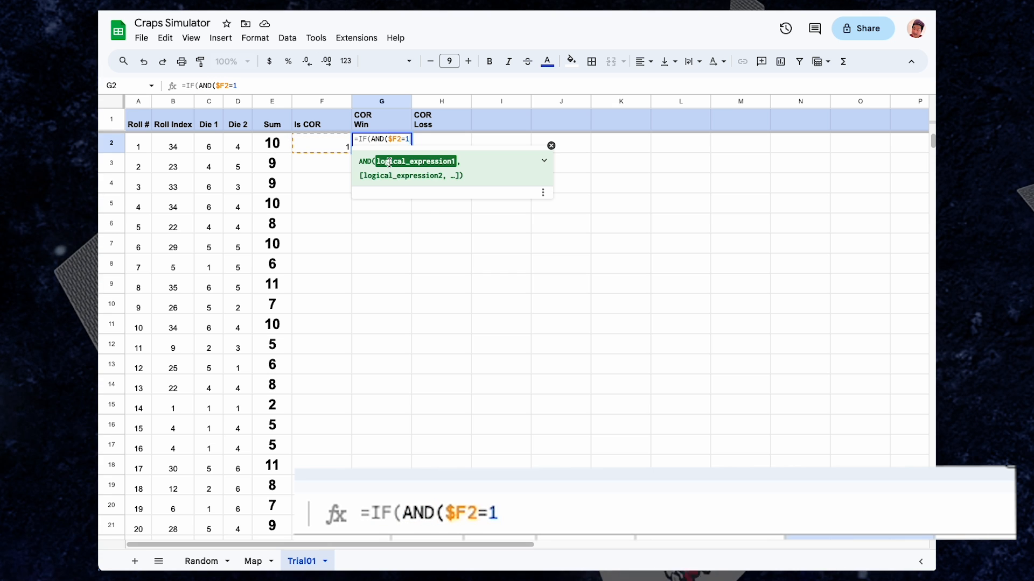
{"action": "type", "text": ", "}
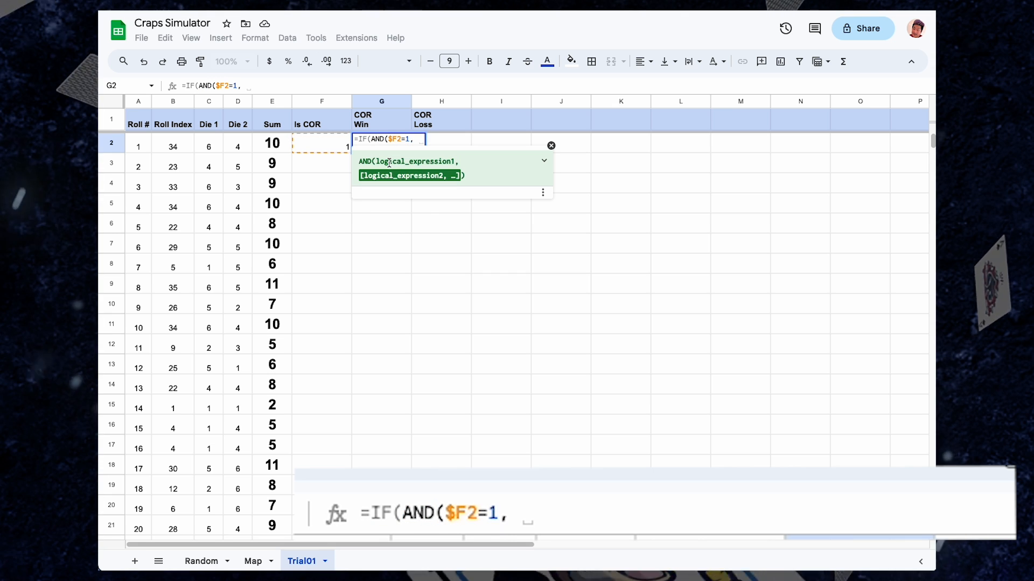
{"action": "type", "text": "$E2=7"}
Step: Complete the G2 formula as =IF(AND($F2=1, OR($E2=7, $E2=11)), 1, 0) and autofill it down the COR Win column
{"action": "key", "text": "Left"}
{"action": "key", "text": "Left"}
{"action": "key", "text": "Left"}
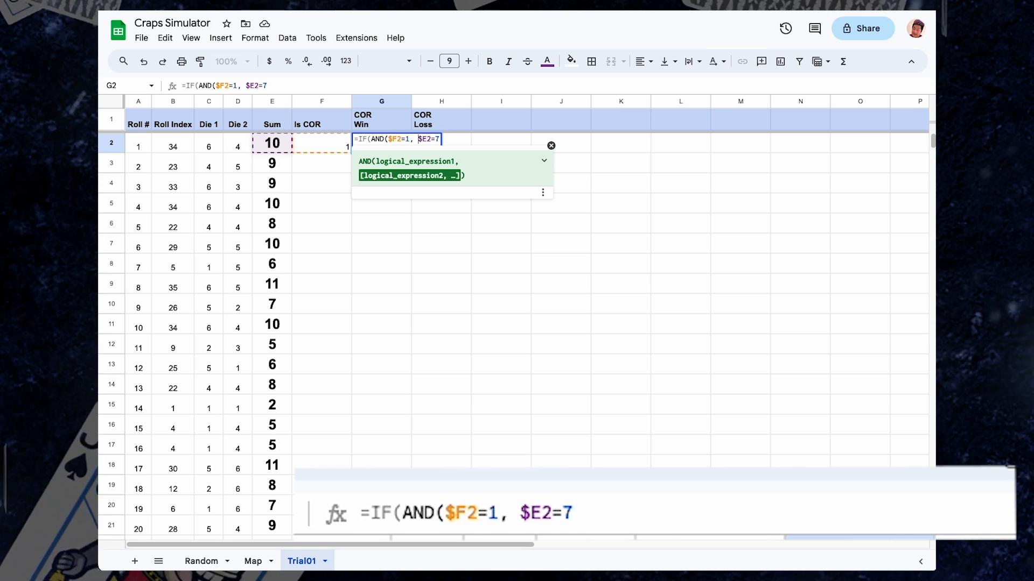
{"action": "type", "text": "OR"}
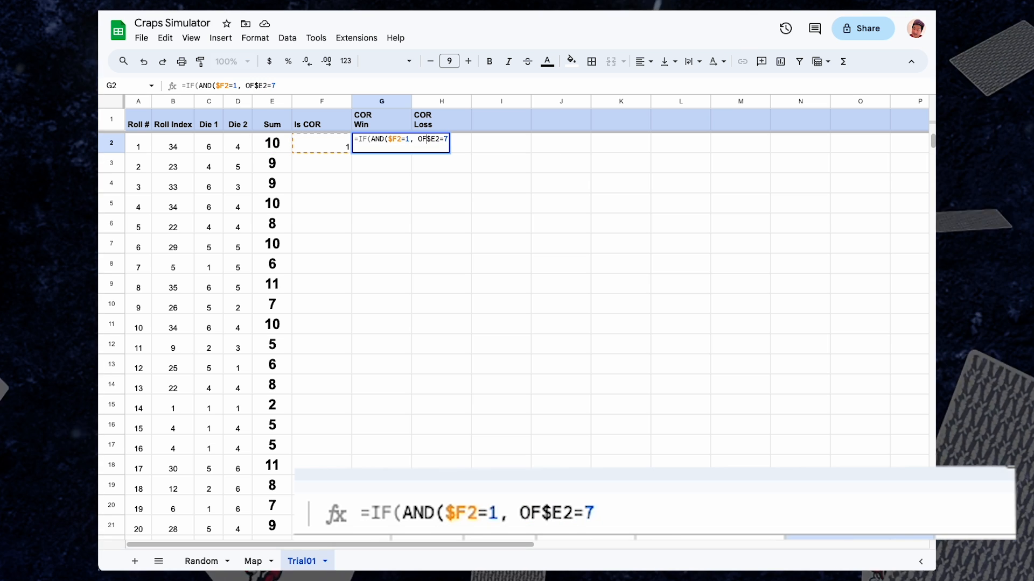
{"action": "type", "text": "($E2=7"}
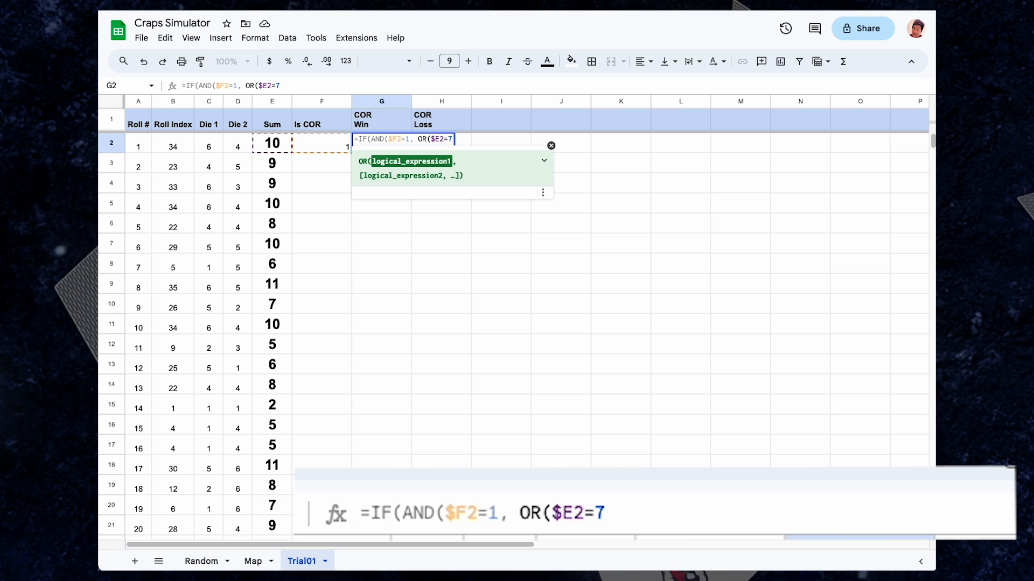
{"action": "type", "text": ", $"}
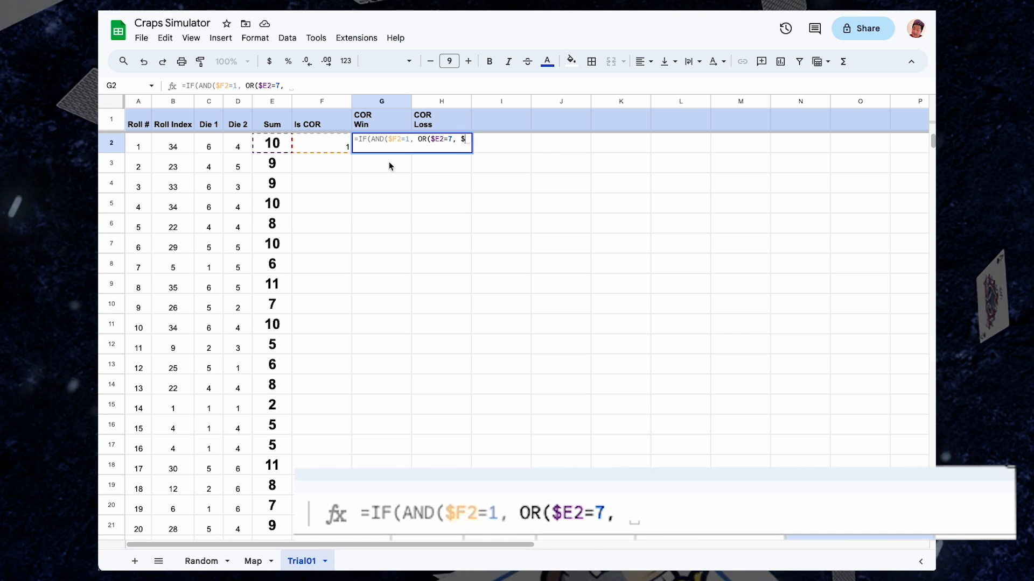
{"action": "type", "text": "E2=1"}
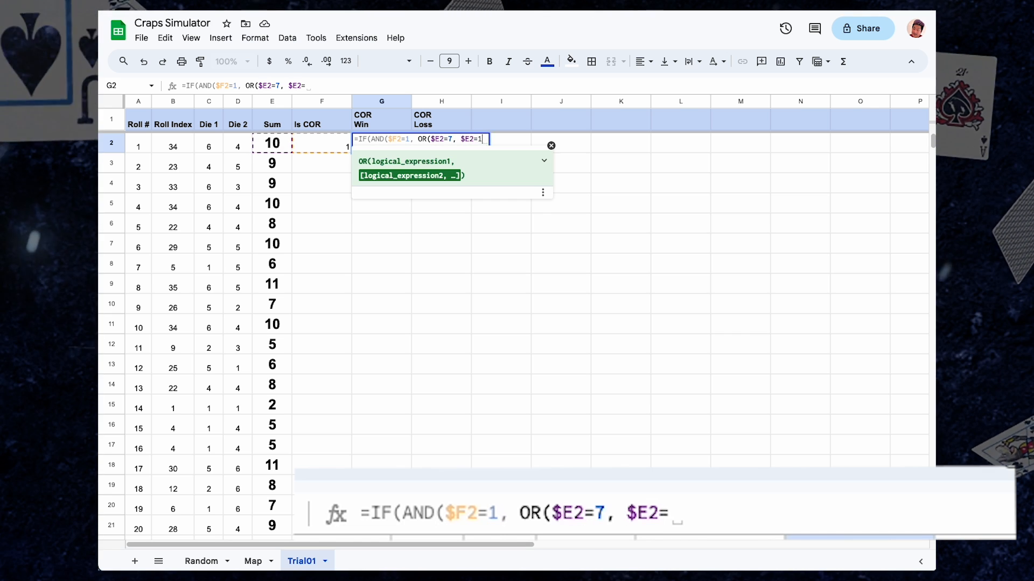
{"action": "type", "text": "1)), 1, "}
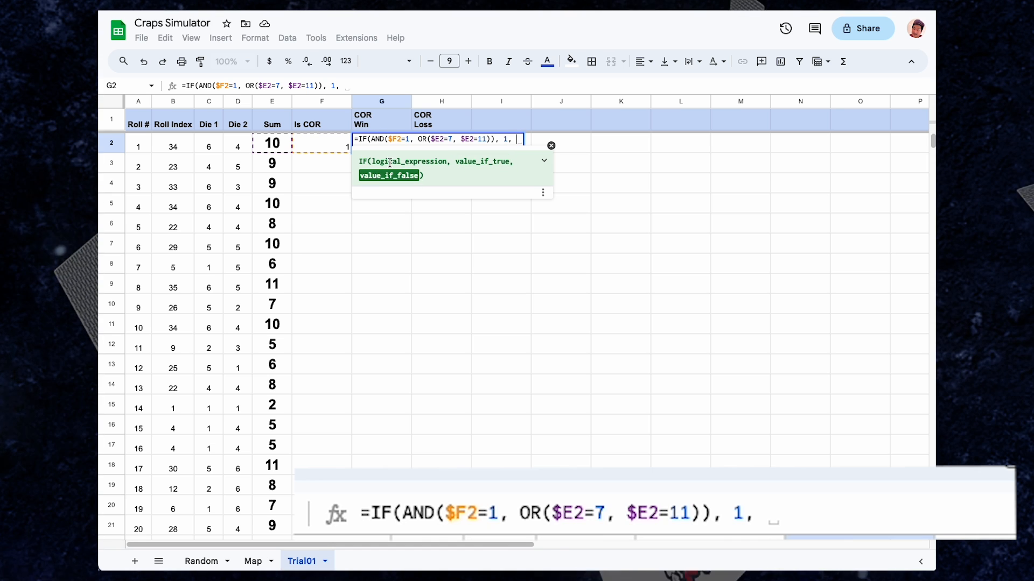
{"action": "type", "text": "0)"}
{"action": "key", "text": "Return"}
{"action": "key", "text": "super+Return"}
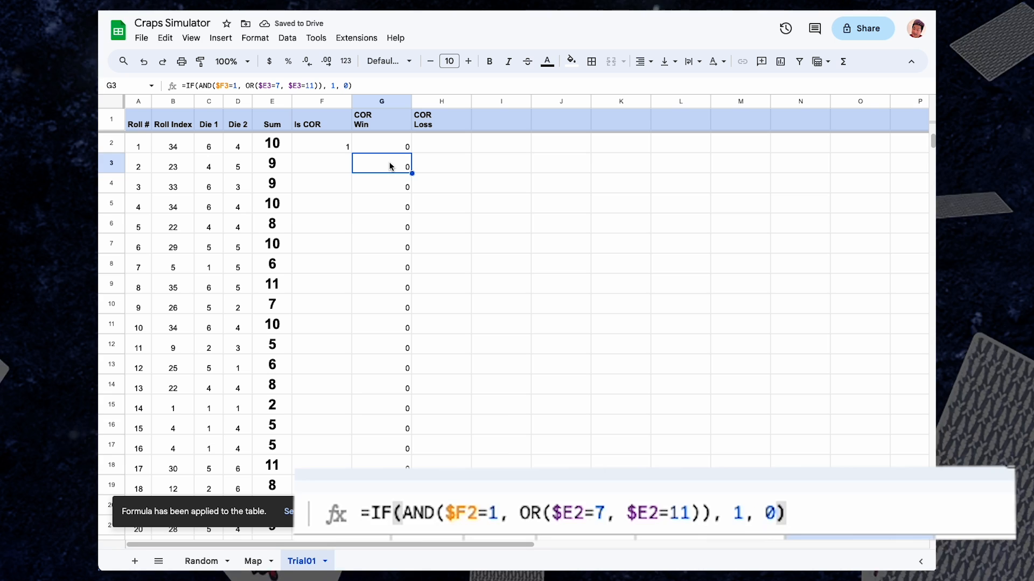
Step: Copy the COR Win formula into H2 and change its two OR tests to $E2=2 and $E2=3
{"action": "key", "text": "Right"}
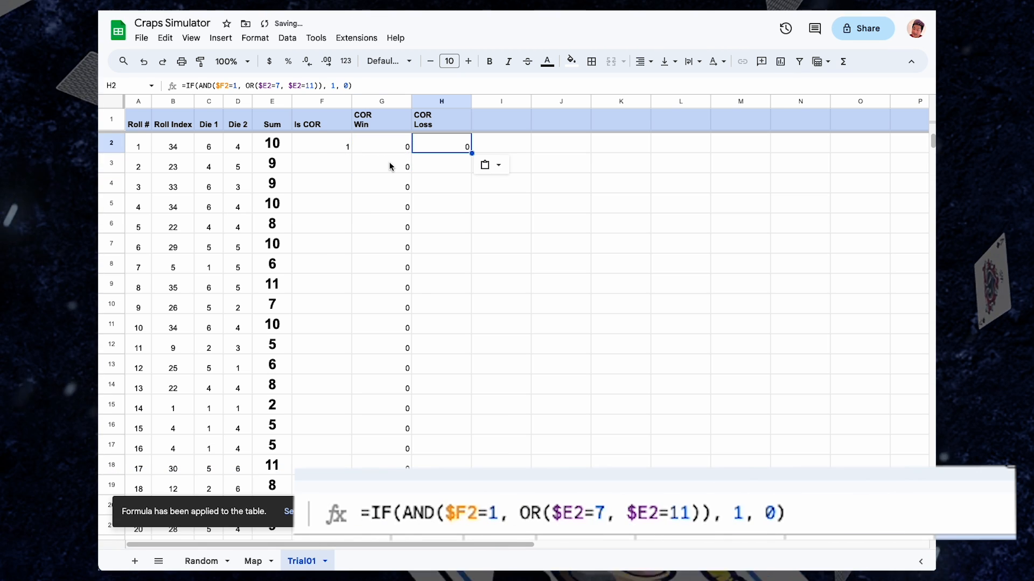
{"action": "left_click", "coordinate": [280, 86]}
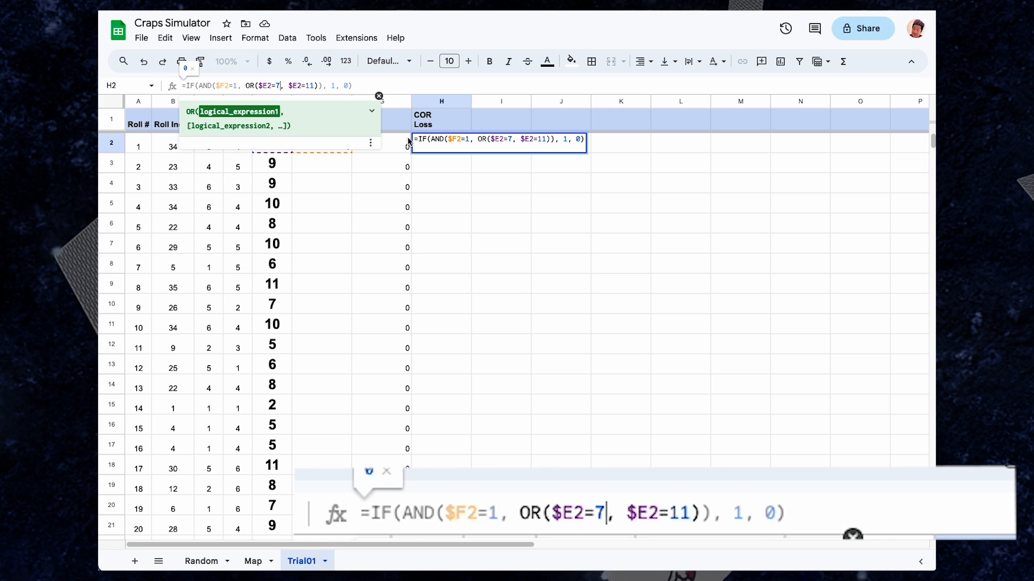
{"action": "key", "text": "BackSpace"}
{"action": "type", "text": "2"}
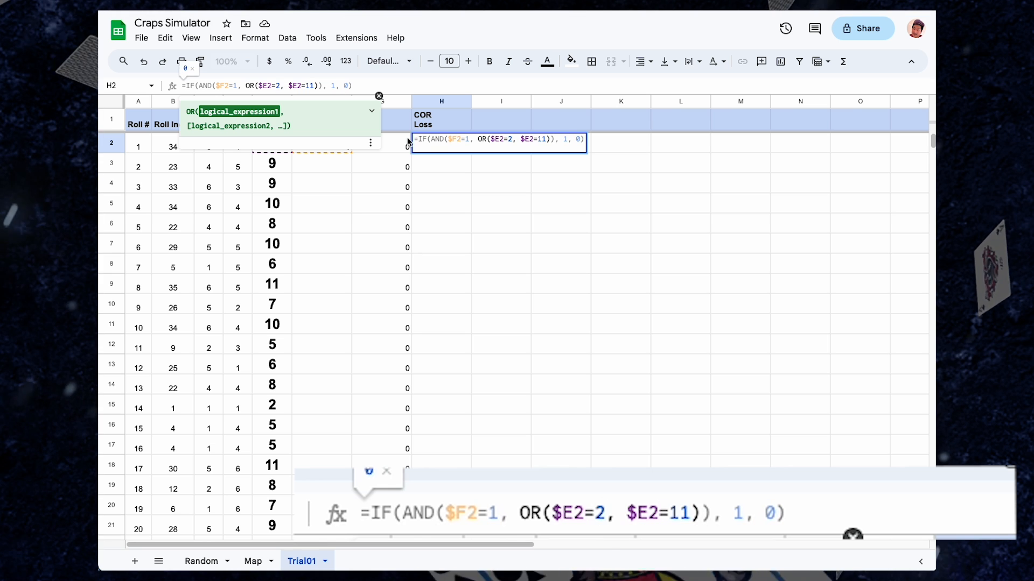
{"action": "key", "text": "Right"}
{"action": "key", "text": "Right"}
{"action": "key", "text": "Right"}
{"action": "key", "text": "Right"}
{"action": "key", "text": "Right"}
{"action": "key", "text": "Right"}
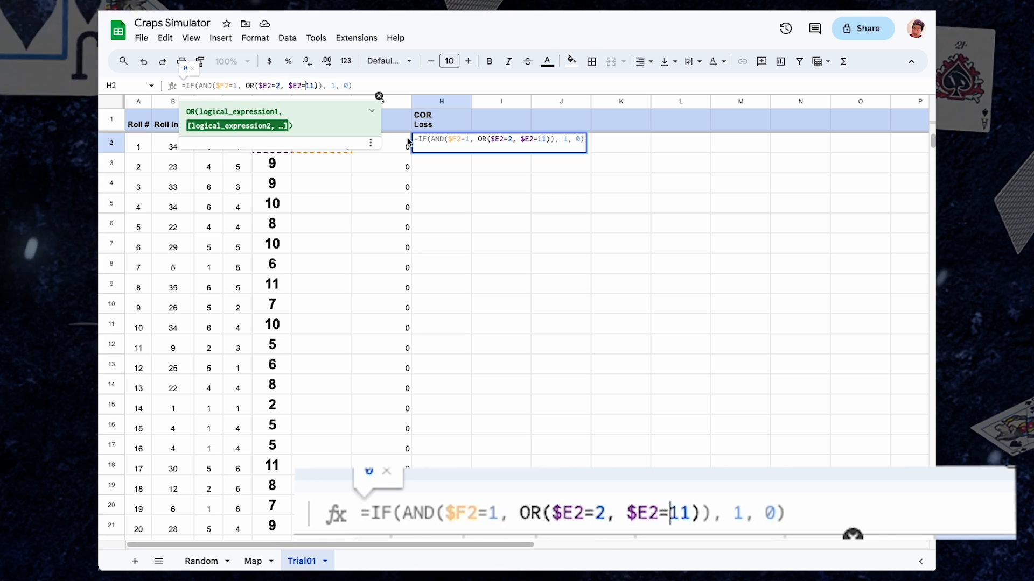
{"action": "key", "text": "Delete"}
{"action": "key", "text": "Delete"}
{"action": "type", "text": "3"}
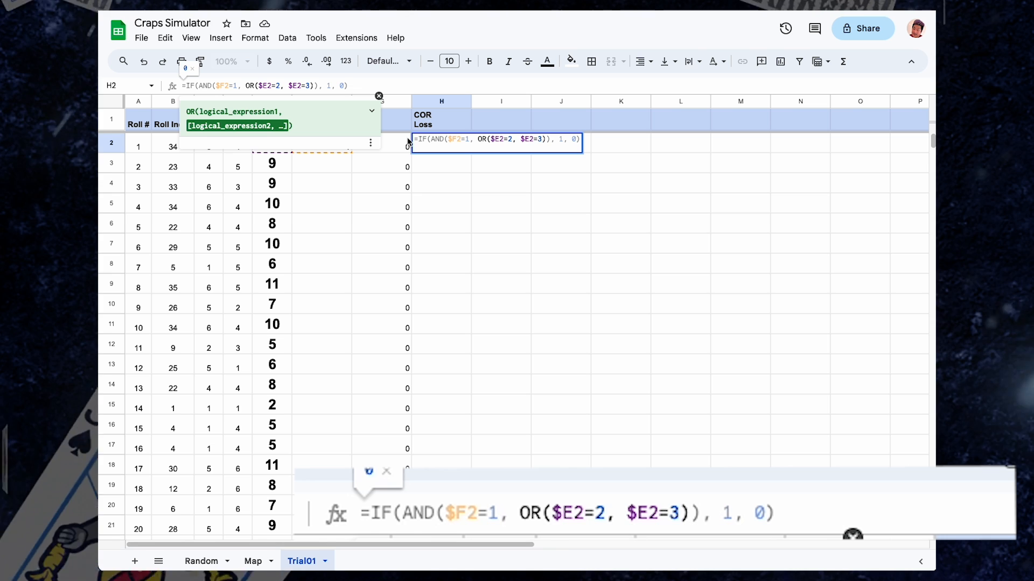
Step: Add a third OR test, $E2=12, to the H2 formula and autofill it down the COR Loss column
{"action": "type", "text": ", $E2"}
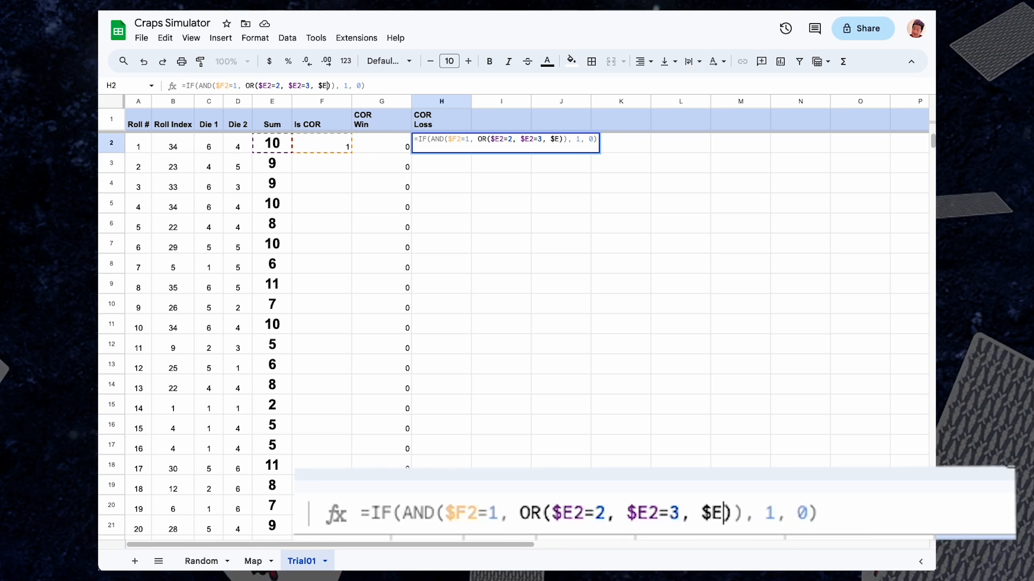
{"action": "type", "text": "=12"}
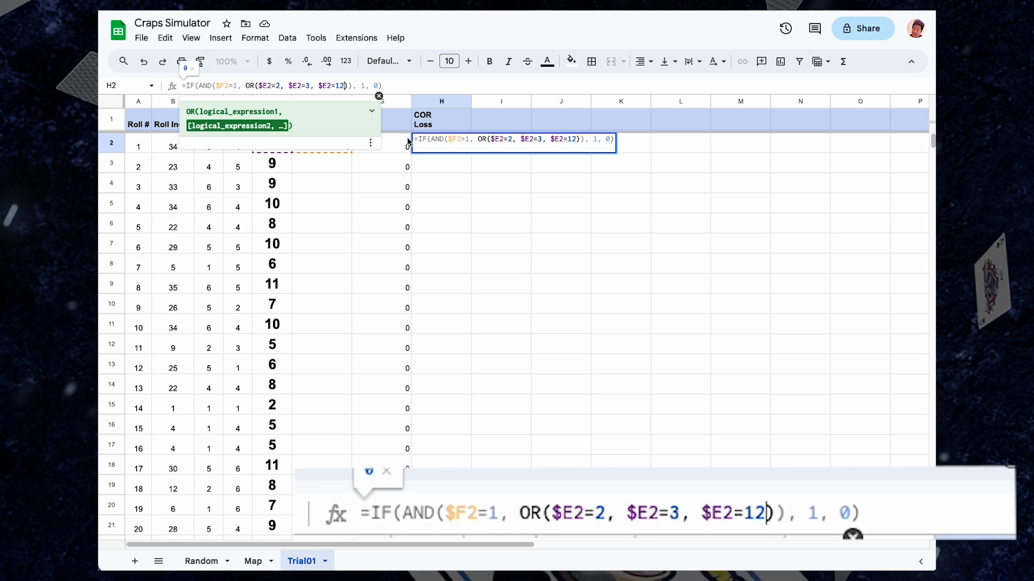
{"action": "key", "text": "Return"}
{"action": "key", "text": "ctrl+Return"}
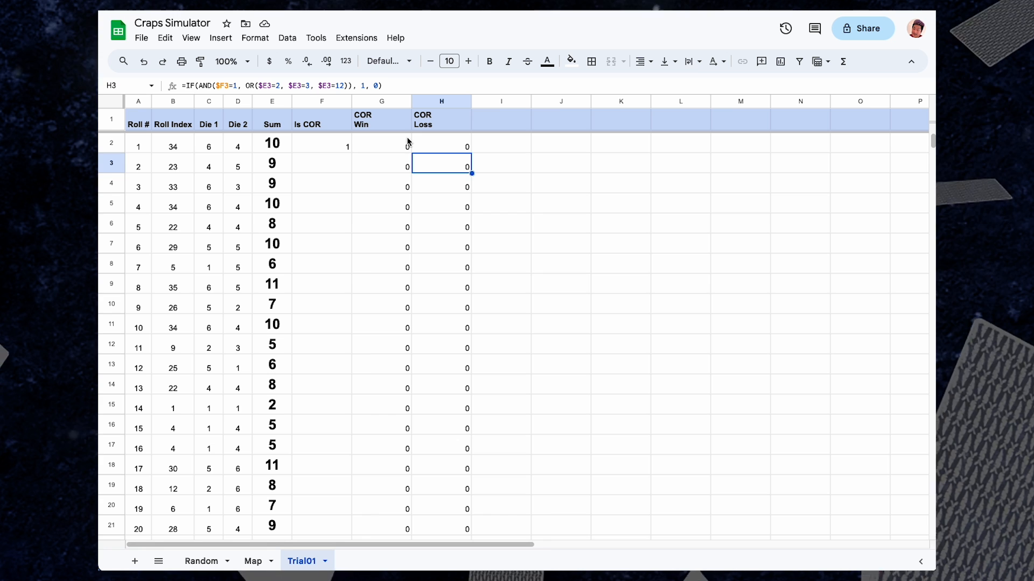
{"action": "key", "text": "shift+Right"}
{"action": "key", "text": "ctrl+shift+Down"}
{"action": "key", "text": "Right"}
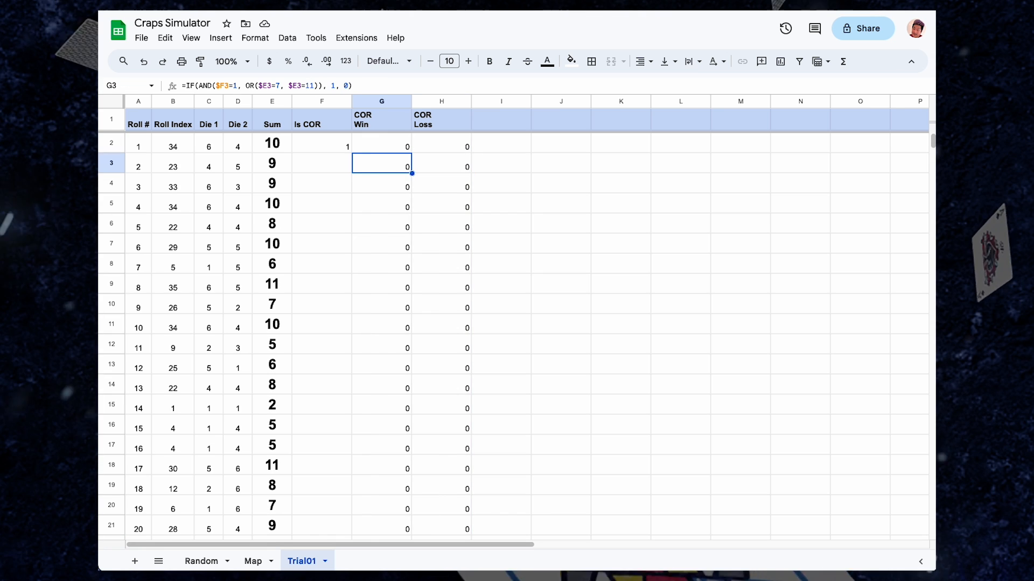
{"action": "key", "text": "Left"}
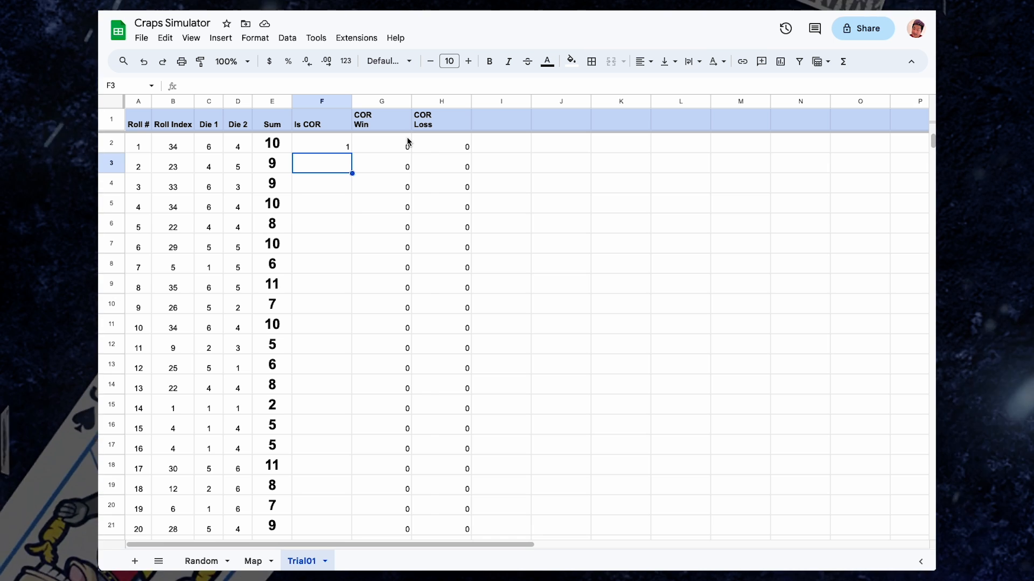
Step: Add the headers Point Established in I1 and Current Point in J1, each split over two lines
{"action": "key", "text": "Right"}
{"action": "key", "text": "Right"}
{"action": "key", "text": "Up"}
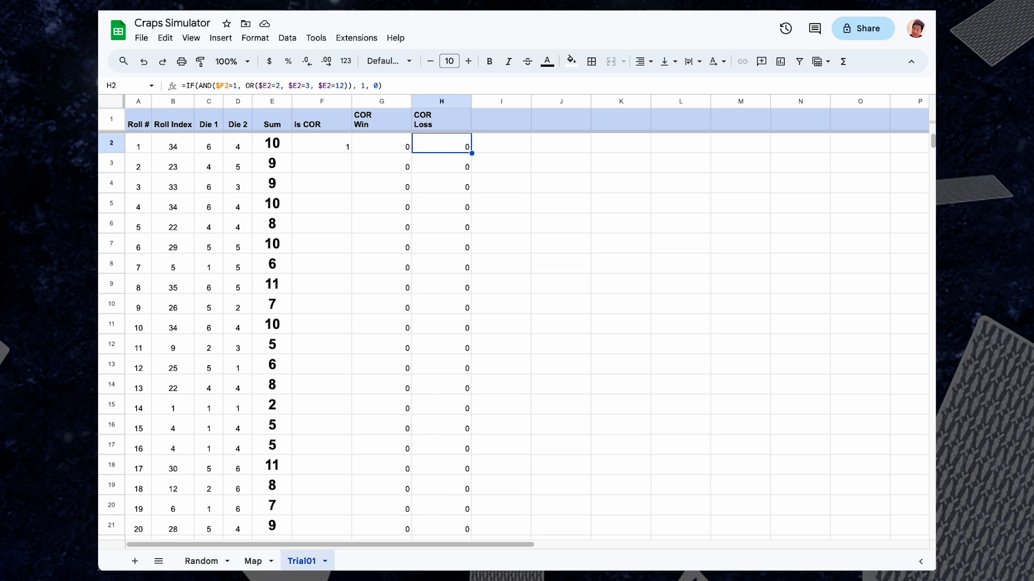
{"action": "key", "text": "Up"}
{"action": "key", "text": "Right"}
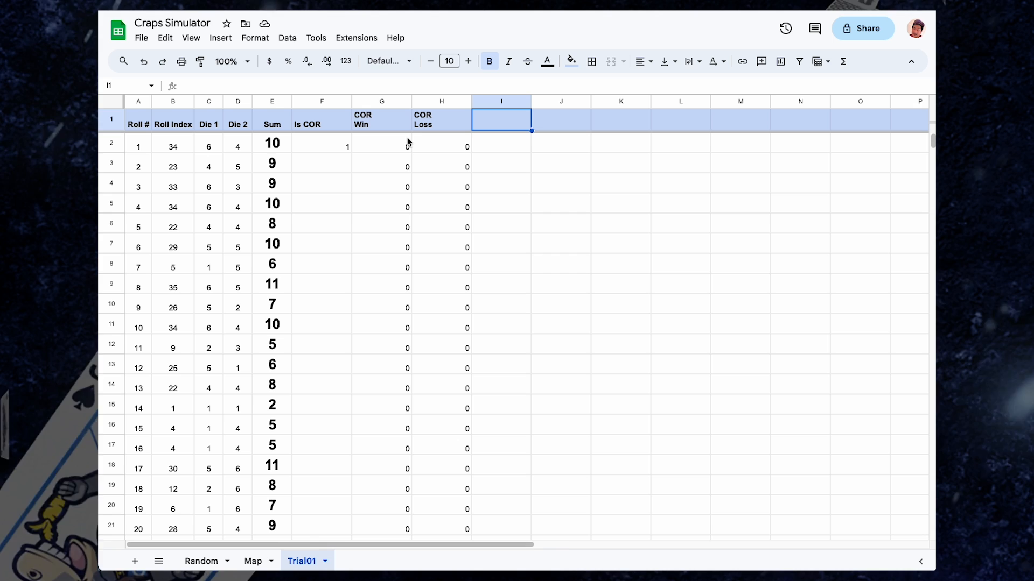
{"action": "type", "text": "Point Established"}
{"action": "key", "text": "Tab"}
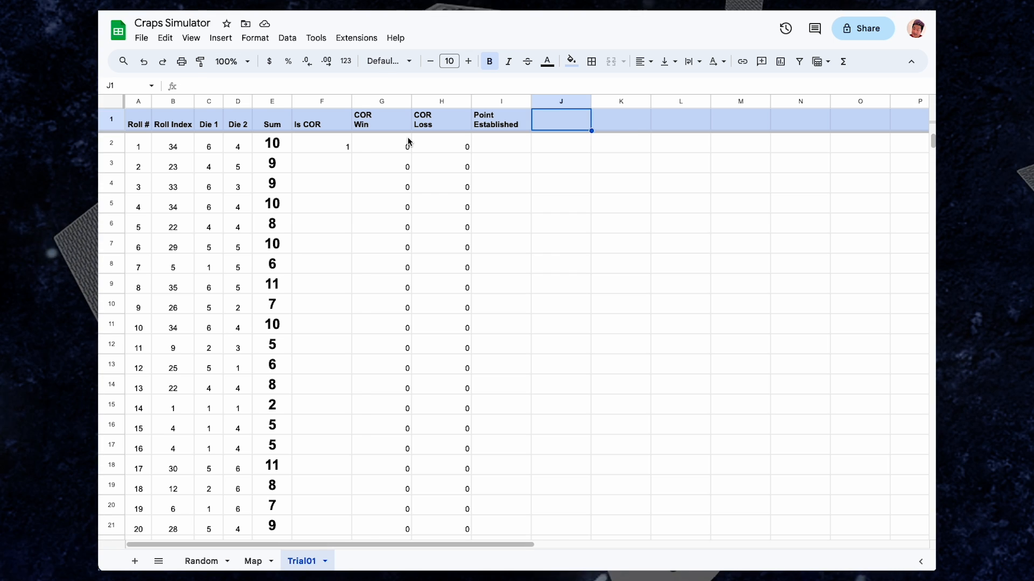
{"action": "type", "text": "Current Point"}
{"action": "key", "text": "Return"}
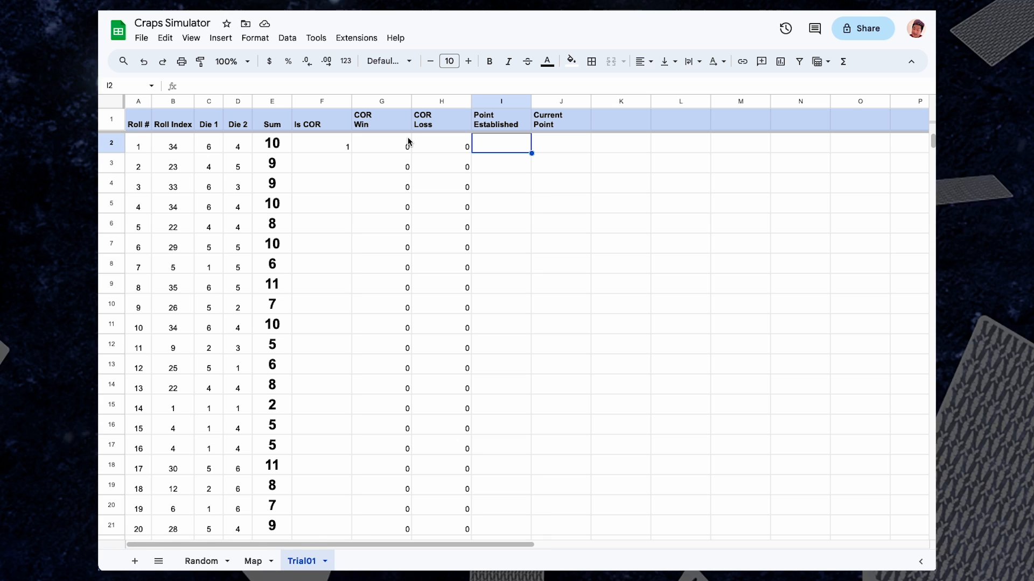
Step: Enter =IF($F2+$G2+$H2=1, $E2, 0) in I2 and autofill it down the Point Established column
{"action": "type", "text": "="}
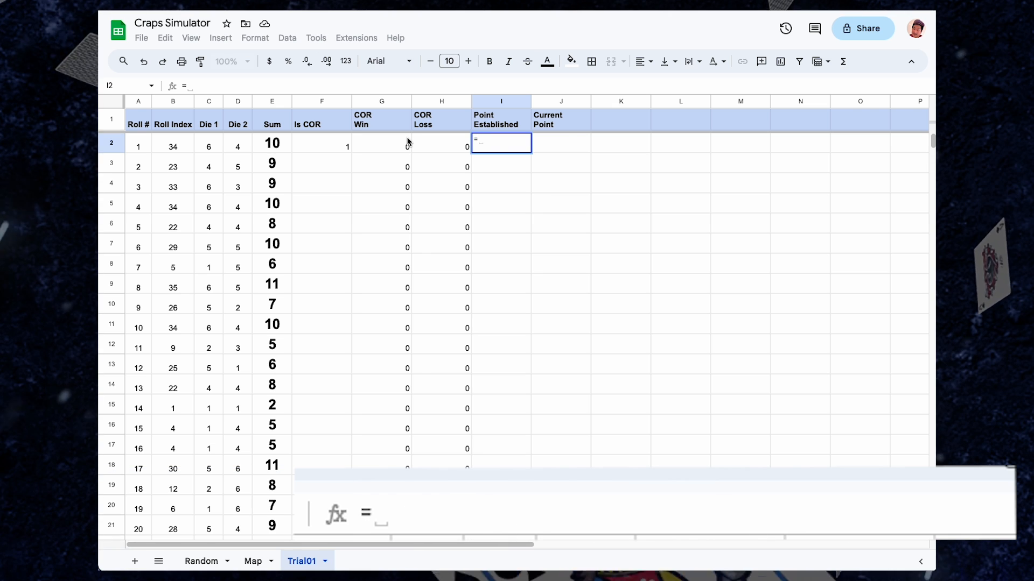
{"action": "type", "text": "IF("}
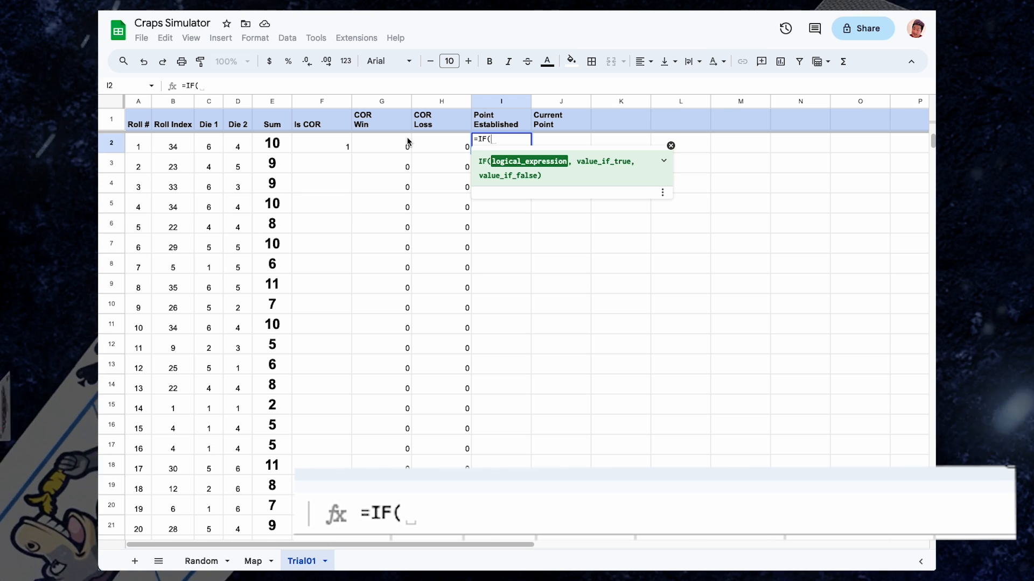
{"action": "type", "text": "$F2+"}
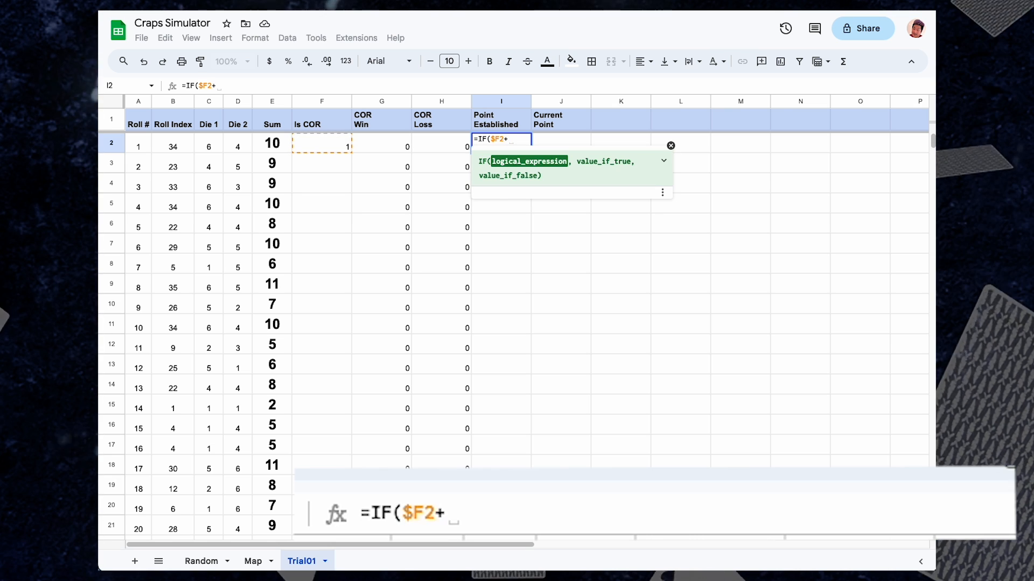
{"action": "type", "text": "$G2"}
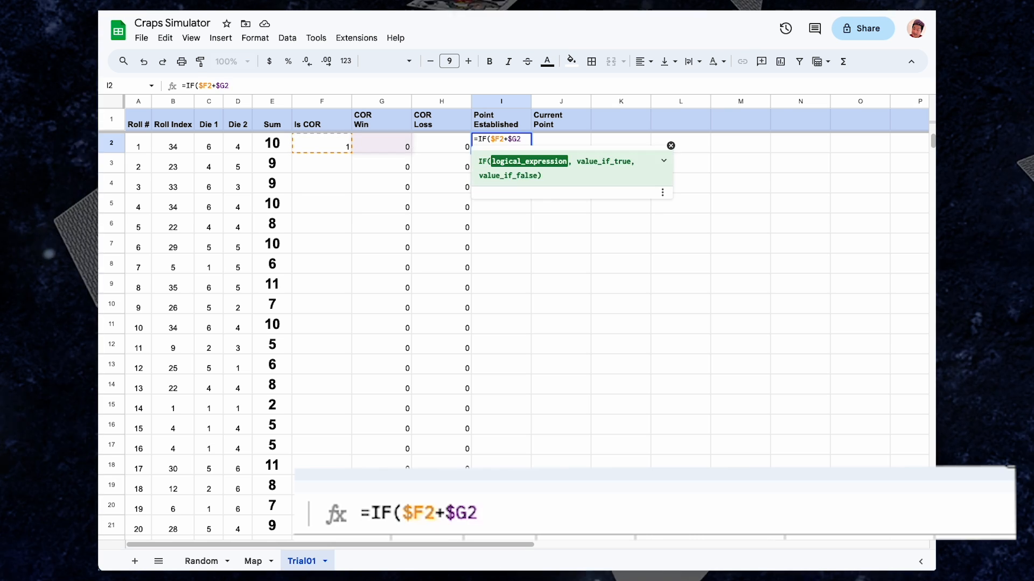
{"action": "type", "text": "+$H2"}
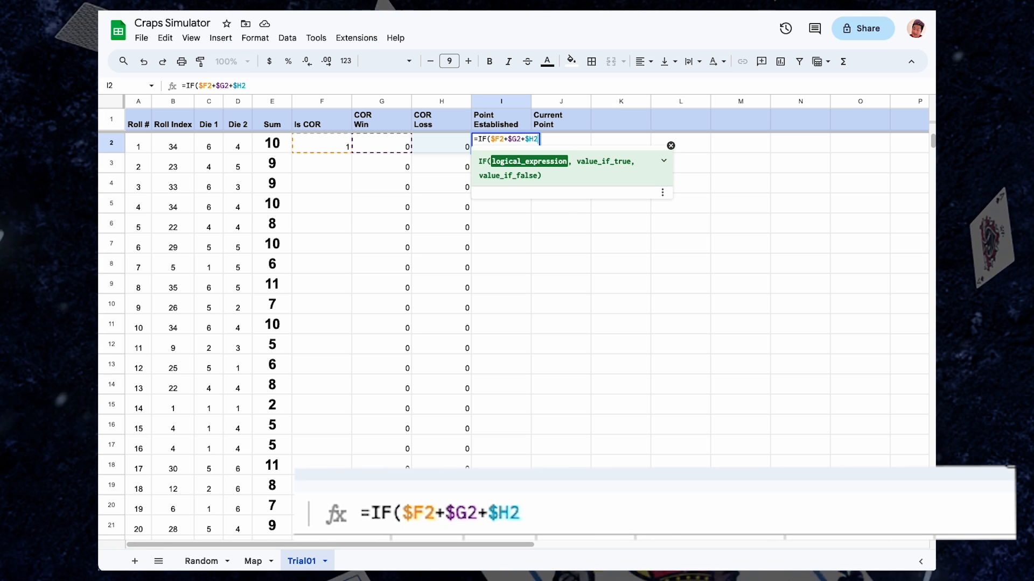
{"action": "type", "text": "=1,"}
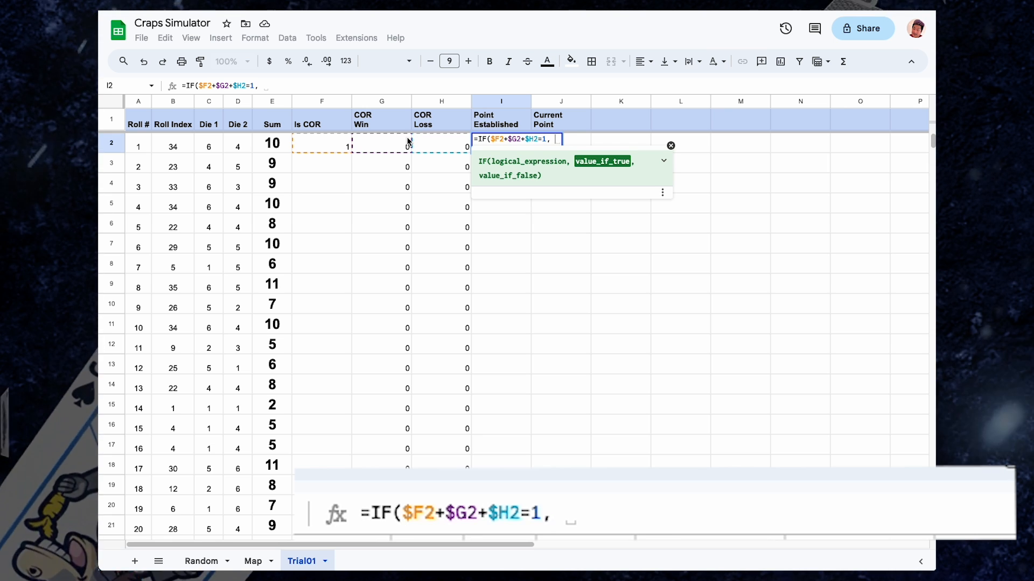
{"action": "type", "text": "$E2, 0"}
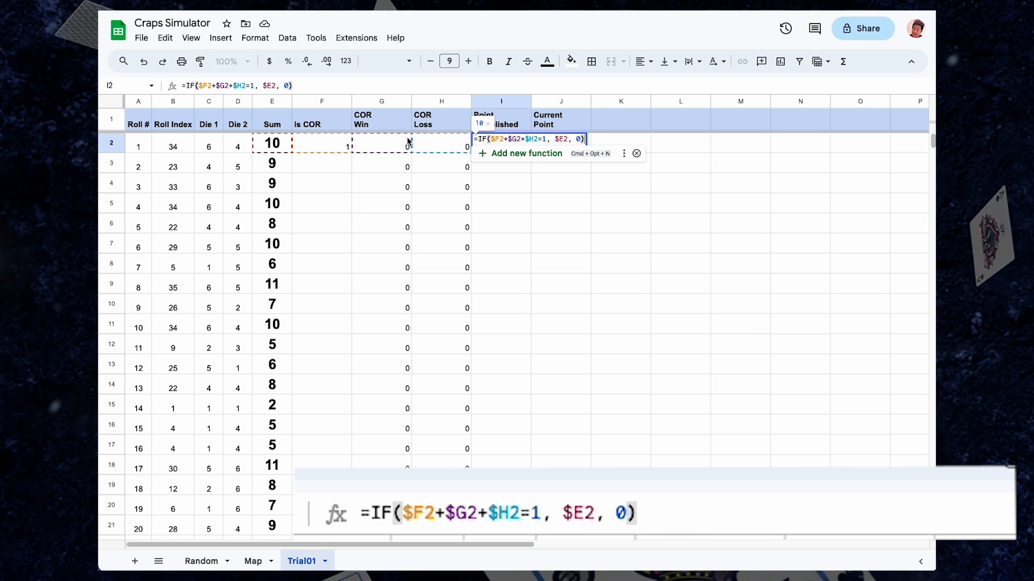
{"action": "key", "text": "Return"}
{"action": "key", "text": "super+Return"}
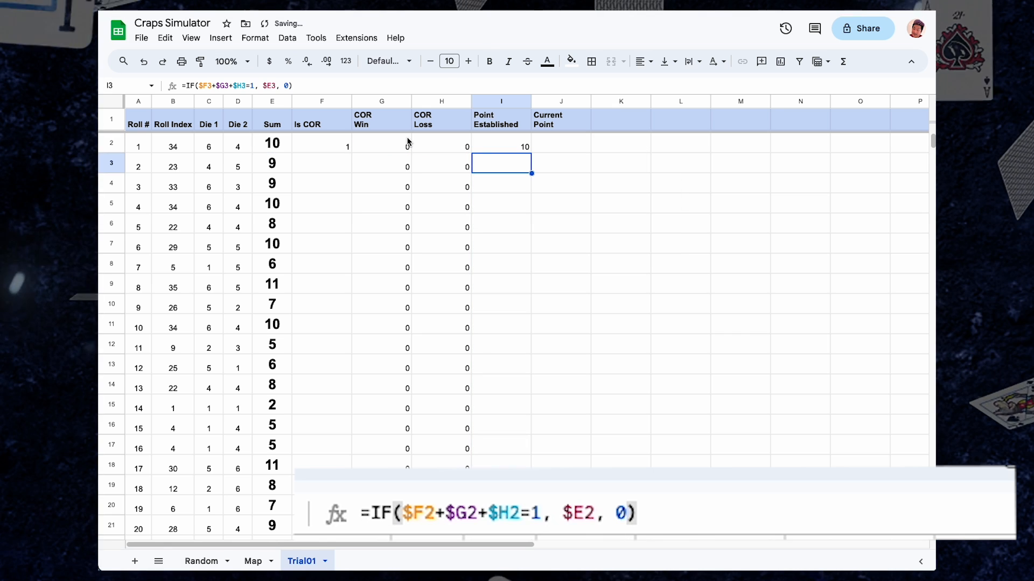
Step: Add the headers Point Made in K1, split over two lines, and 7 Out in L1, and enter 0 in J2, K2 and L2
{"action": "key", "text": "Up"}
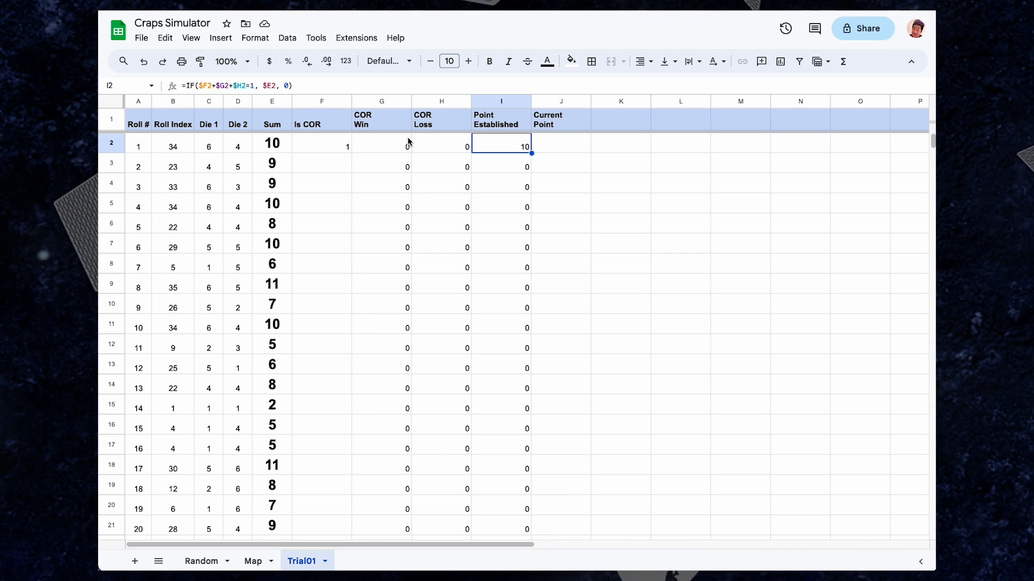
{"action": "key", "text": "Right"}
{"action": "key", "text": "Right"}
{"action": "key", "text": "Up"}
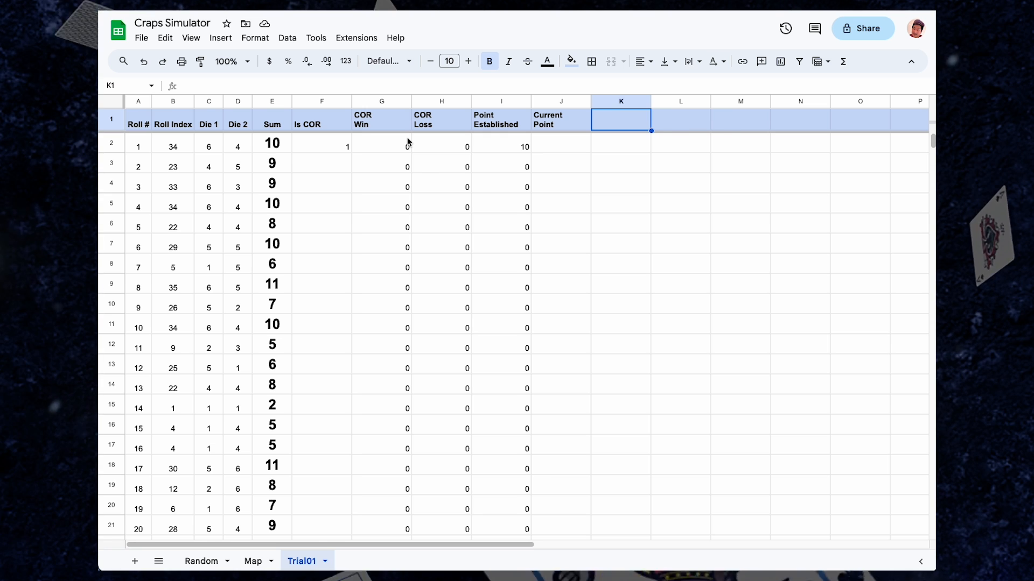
{"action": "type", "text": "Point"}
{"action": "key", "text": "alt+Return"}
{"action": "type", "text": "Made"}
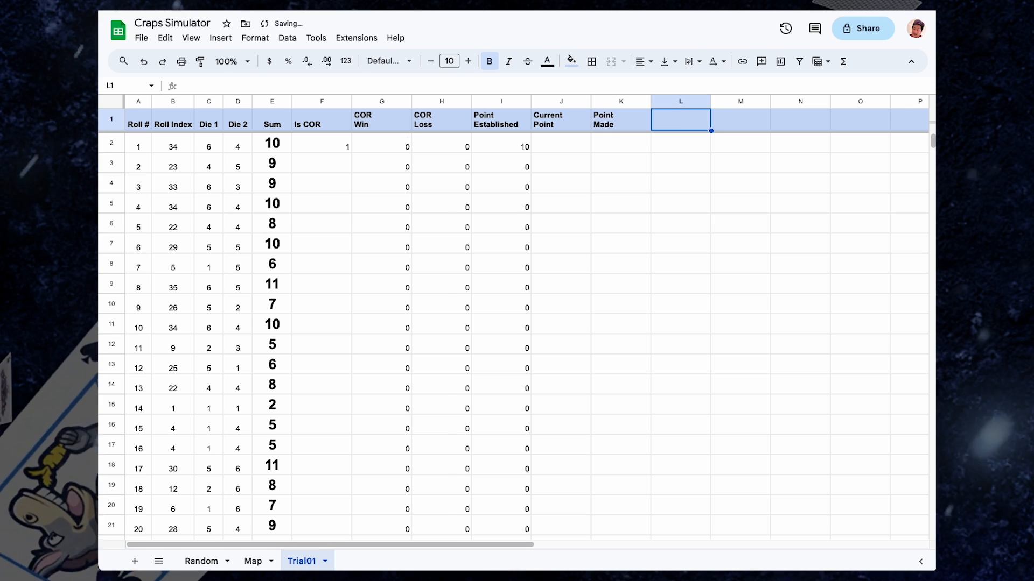
{"action": "type", "text": "7 Out"}
{"action": "key", "text": "Return"}
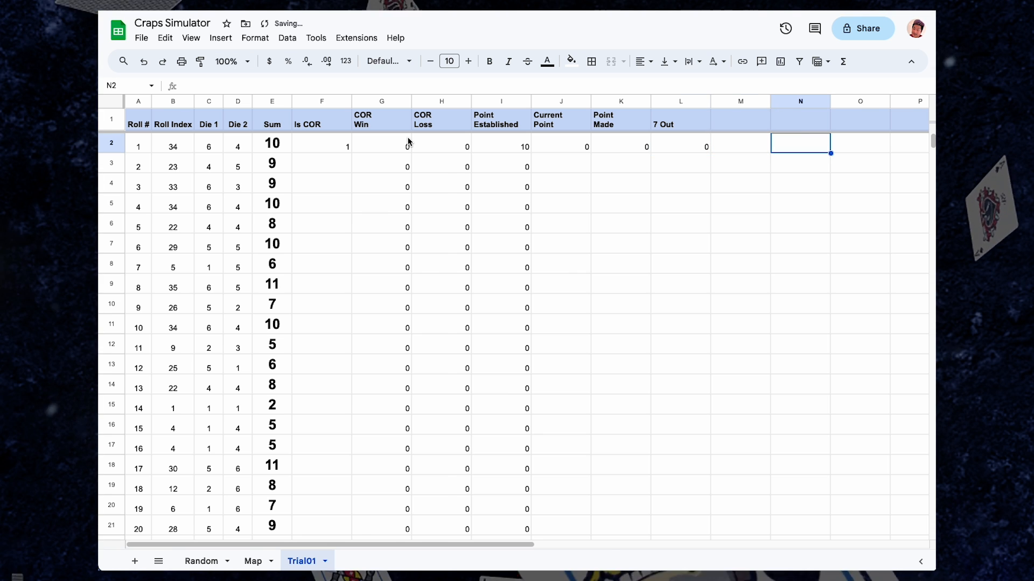
{"action": "key", "text": "Left"}
{"action": "key", "text": "Left"}
{"action": "key", "text": "Left"}
{"action": "key", "text": "Left"}
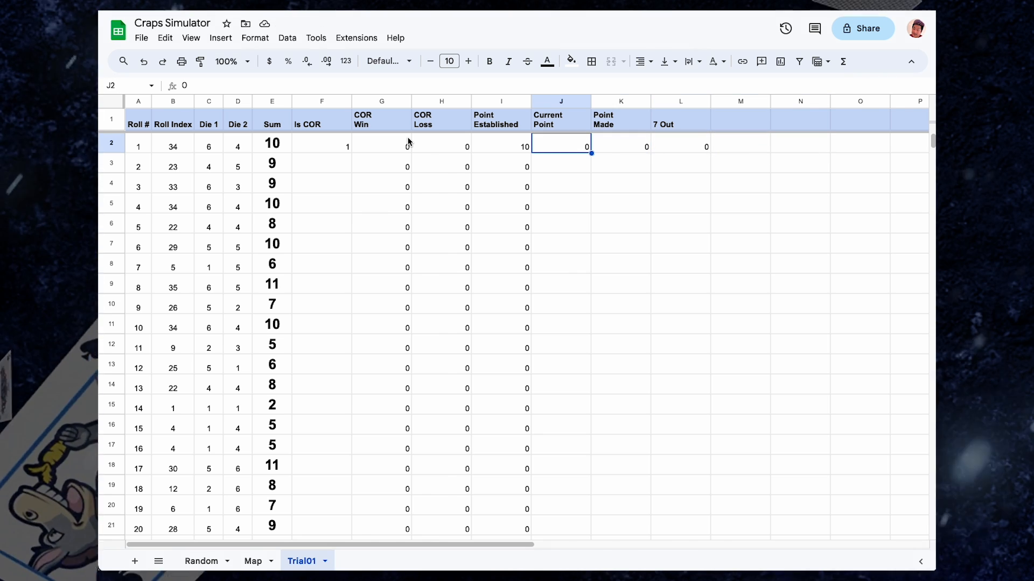
{"action": "key", "text": "Right"}
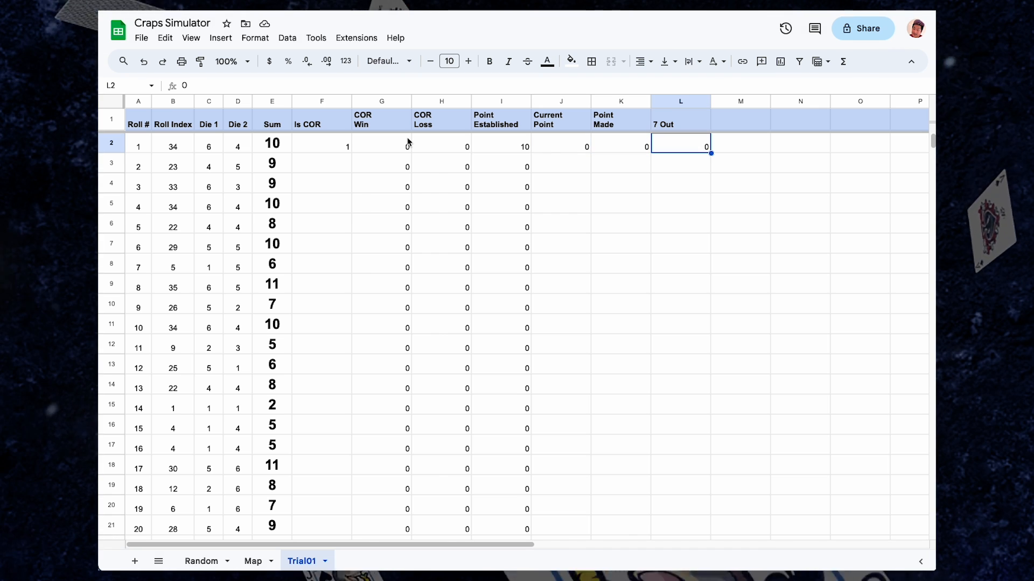
{"action": "key", "text": "Left"}
{"action": "key", "text": "Left"}
Step: Add the headers Pass Line W/L Result in M1 and Running Total in N1, each split over two lines
{"action": "key", "text": "Right"}
{"action": "key", "text": "Right"}
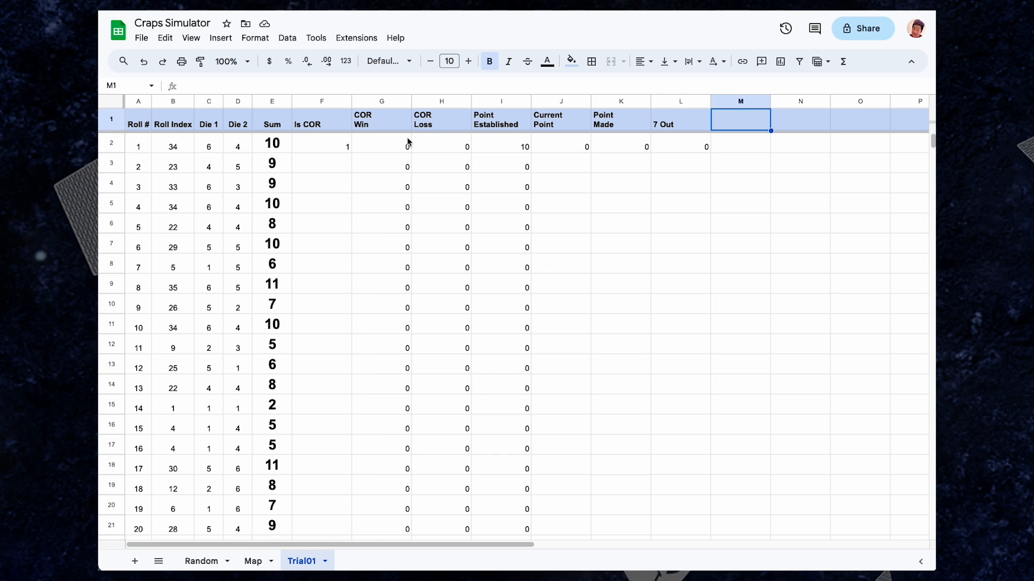
{"action": "type", "text": "P"}
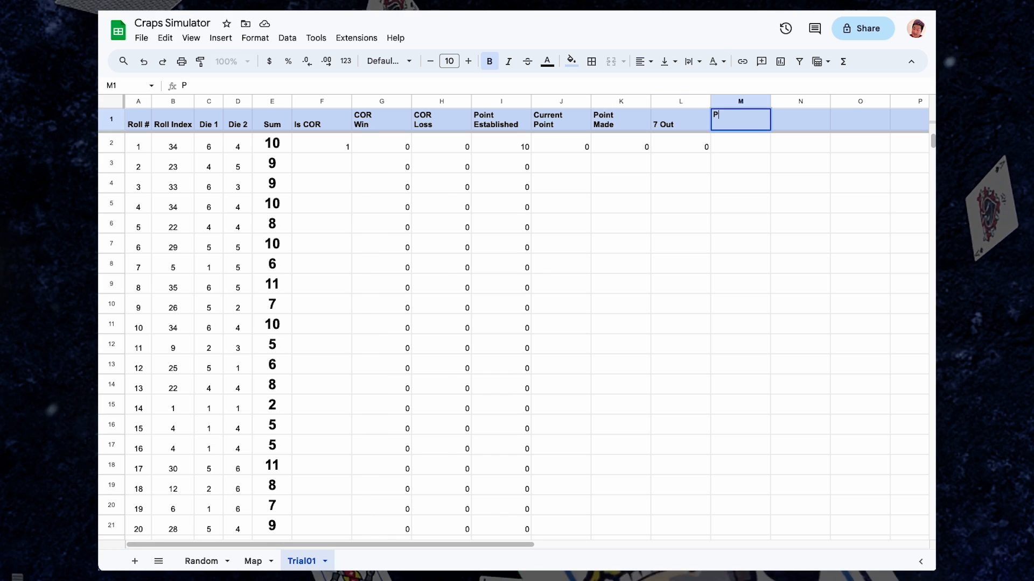
{"action": "type", "text": "ass Line"}
{"action": "key", "text": "alt+Return"}
{"action": "type", "text": "W/"}
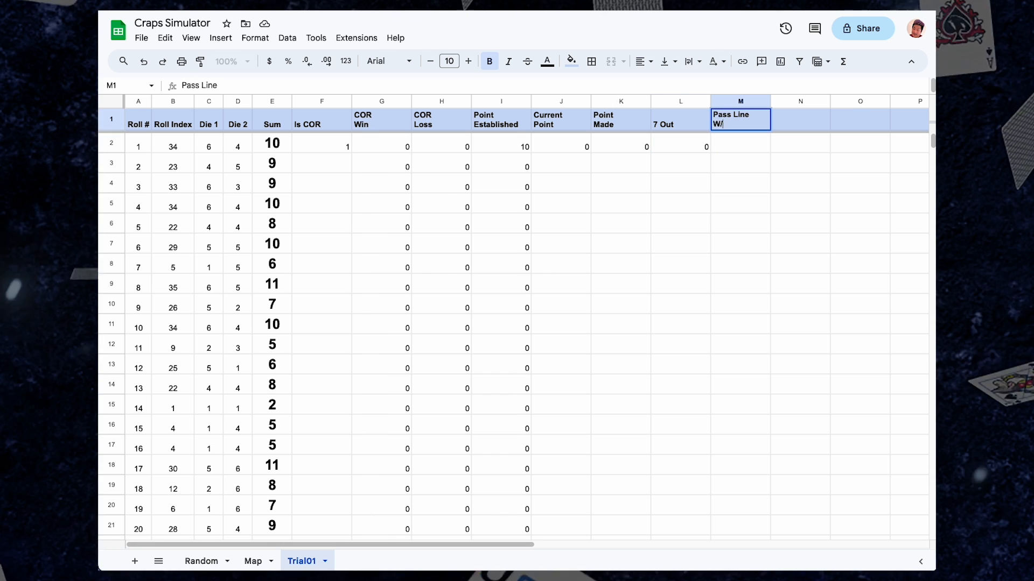
{"action": "type", "text": "L Result"}
{"action": "key", "text": "Tab"}
{"action": "type", "text": "Running"}
{"action": "key", "text": "alt+Return"}
{"action": "type", "text": "Total"}
{"action": "key", "text": "Return"}
{"action": "key", "text": "Return"}
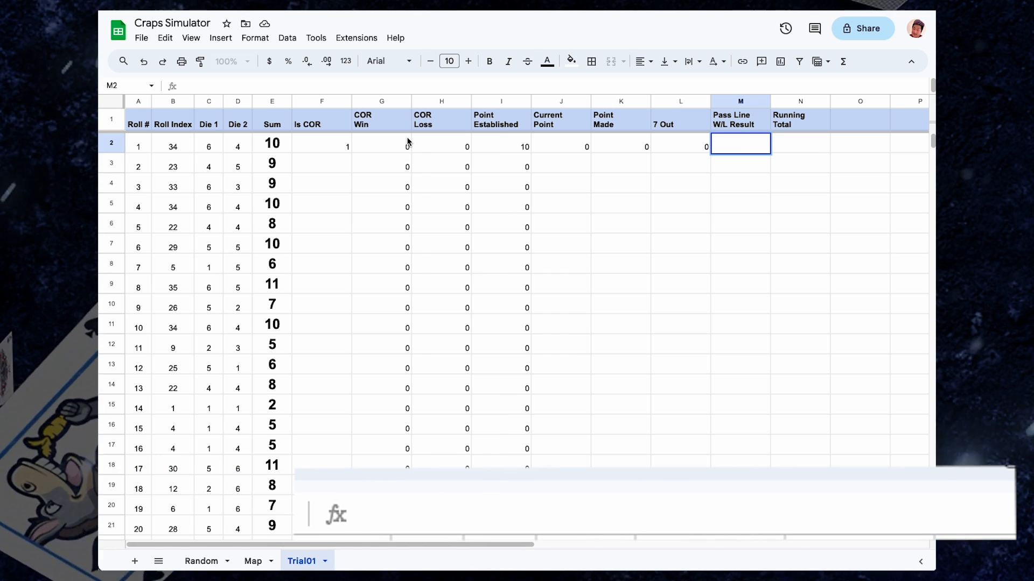
Step: Enter =$G2+$K2-$H2-$L2 in M2 and autofill it down the Pass Line W/L Result column
{"action": "type", "text": "="}
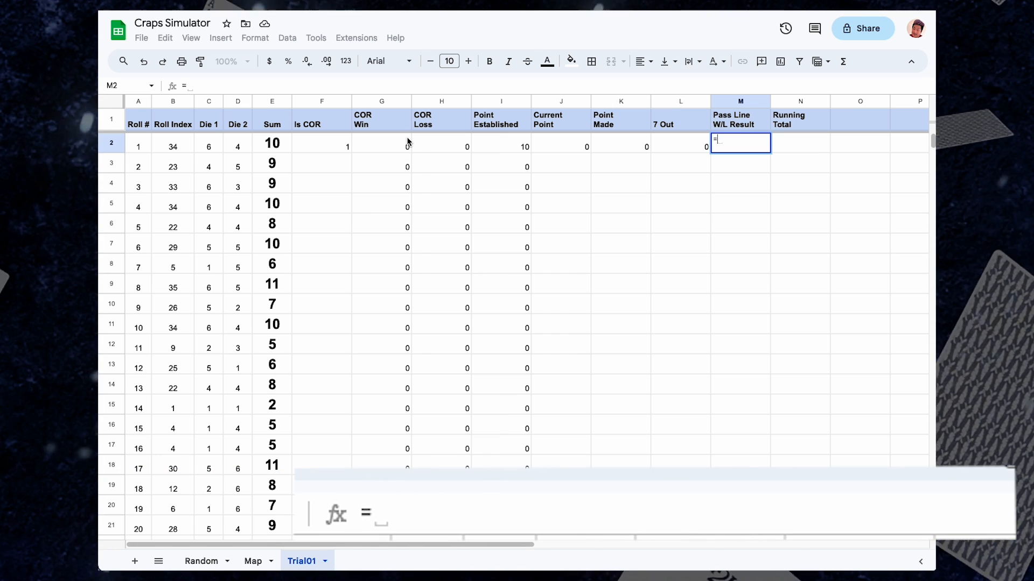
{"action": "type", "text": "$G2"}
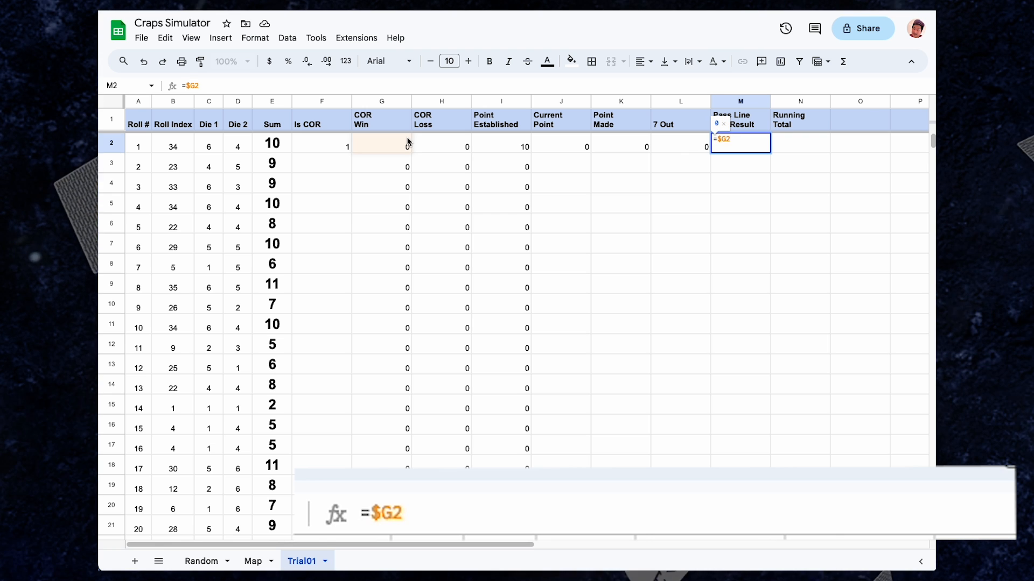
{"action": "type", "text": "+$K2"}
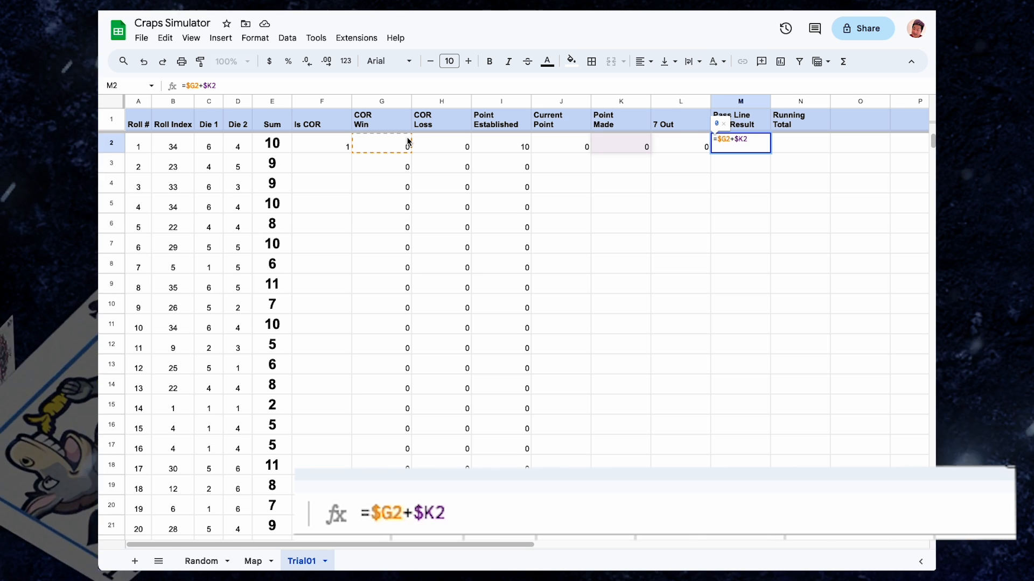
{"action": "type", "text": "-$H2"}
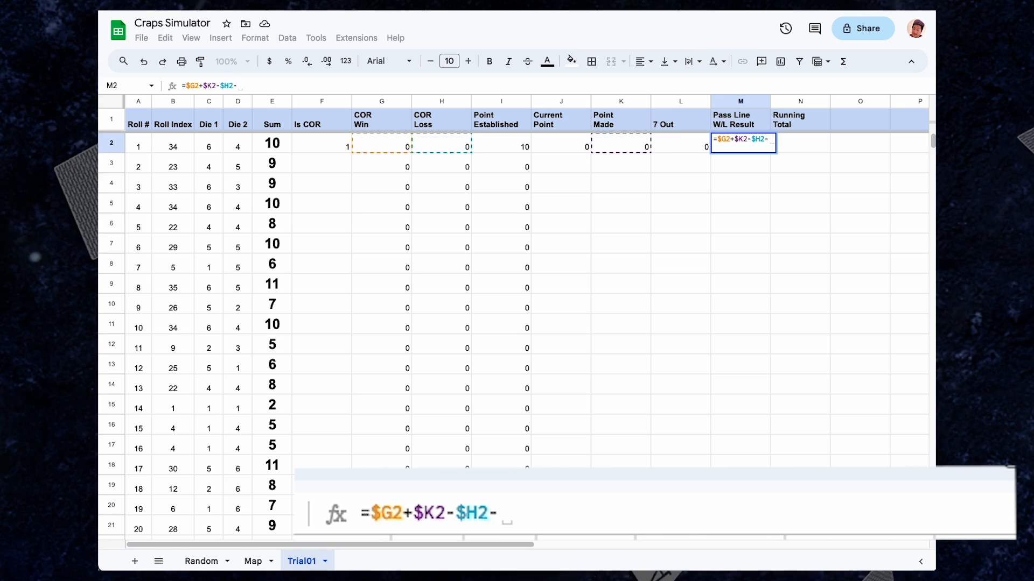
{"action": "type", "text": "-$L2"}
{"action": "key", "text": "Return"}
{"action": "key", "text": "super+Return"}
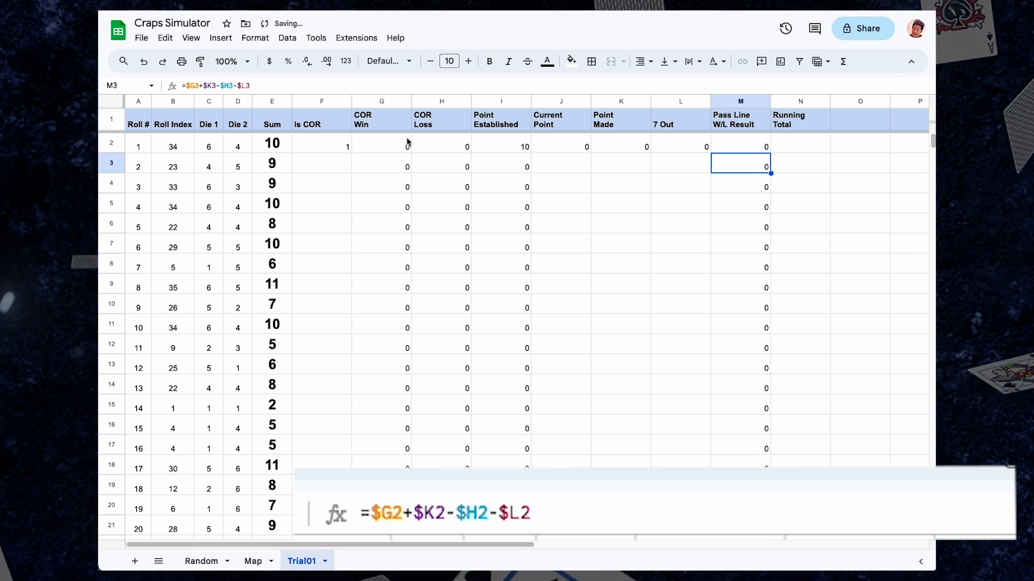
Step: Enter =$M2 in N2 as the first Running Total value
{"action": "key", "text": "Up"}
{"action": "key", "text": "Right"}
{"action": "type", "text": "="}
{"action": "key", "text": "Left"}
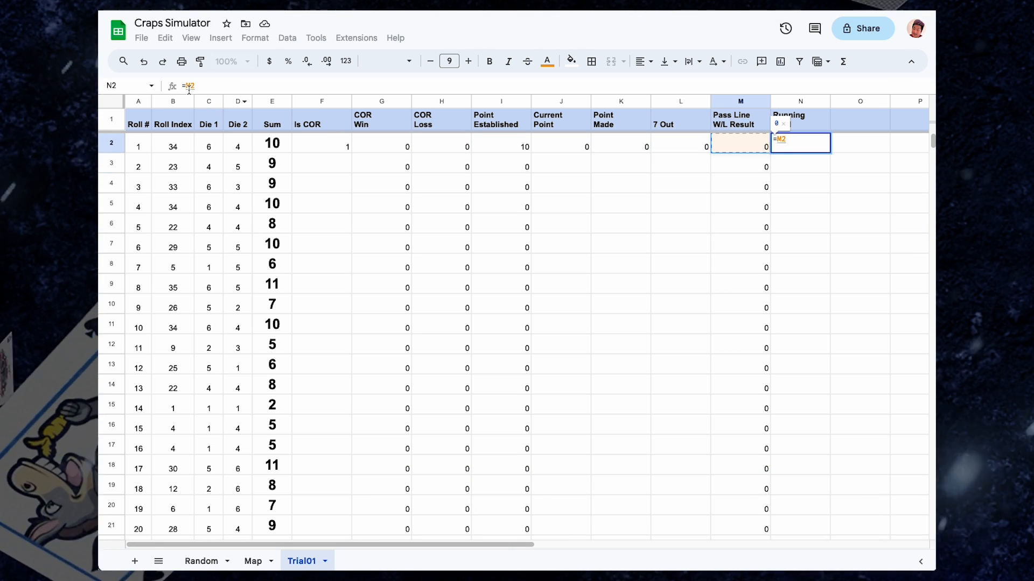
{"action": "key", "text": "BackSpace"}
{"action": "key", "text": "BackSpace"}
{"action": "type", "text": "$M2"}
{"action": "key", "text": "Return"}
{"action": "left_click", "coordinate": [805, 147]}
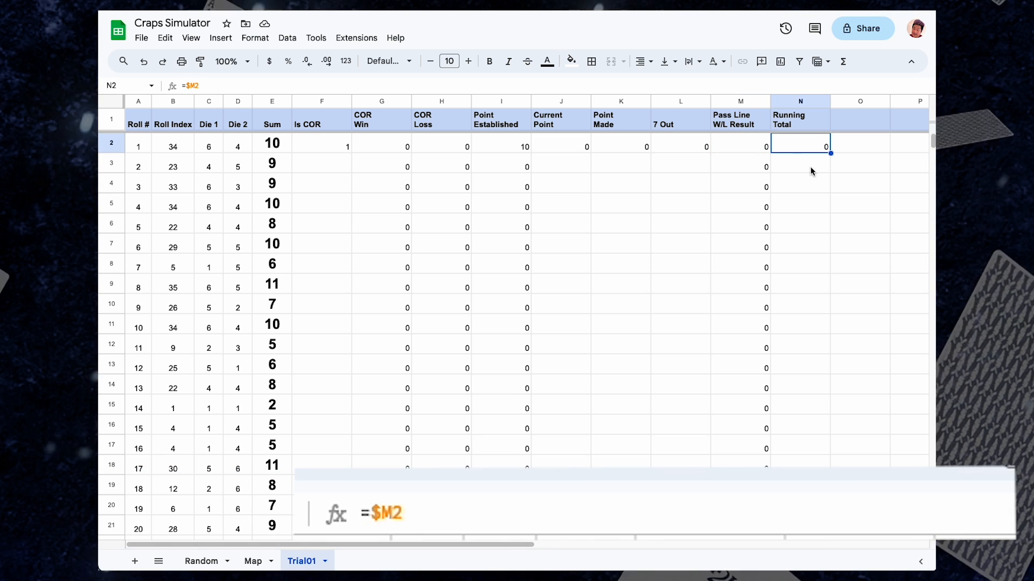
Step: Enter =$N2+$M3 in N3 and fill it down the rest of the Running Total column
{"action": "left_click", "coordinate": [812, 167]}
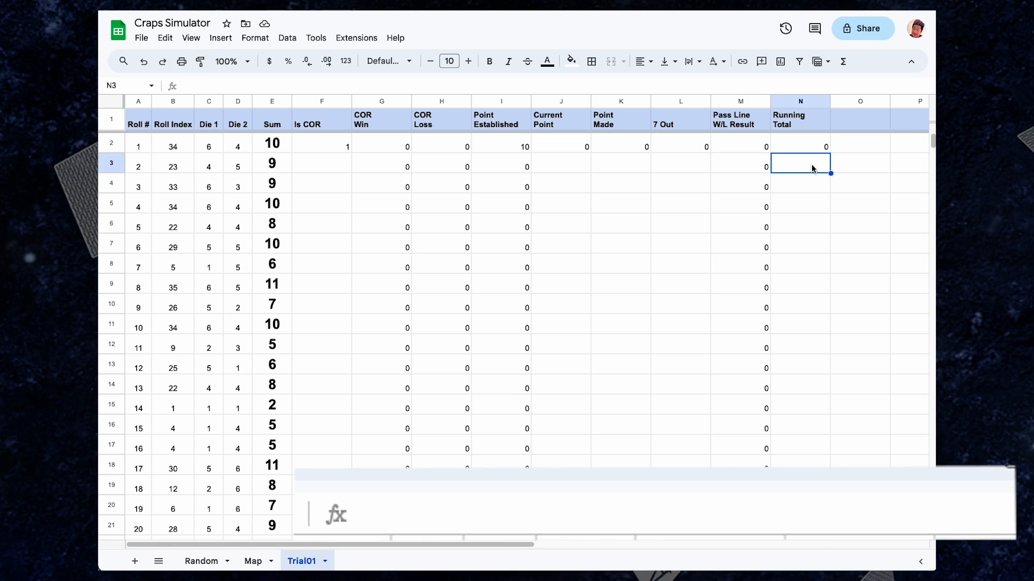
{"action": "type", "text": "="}
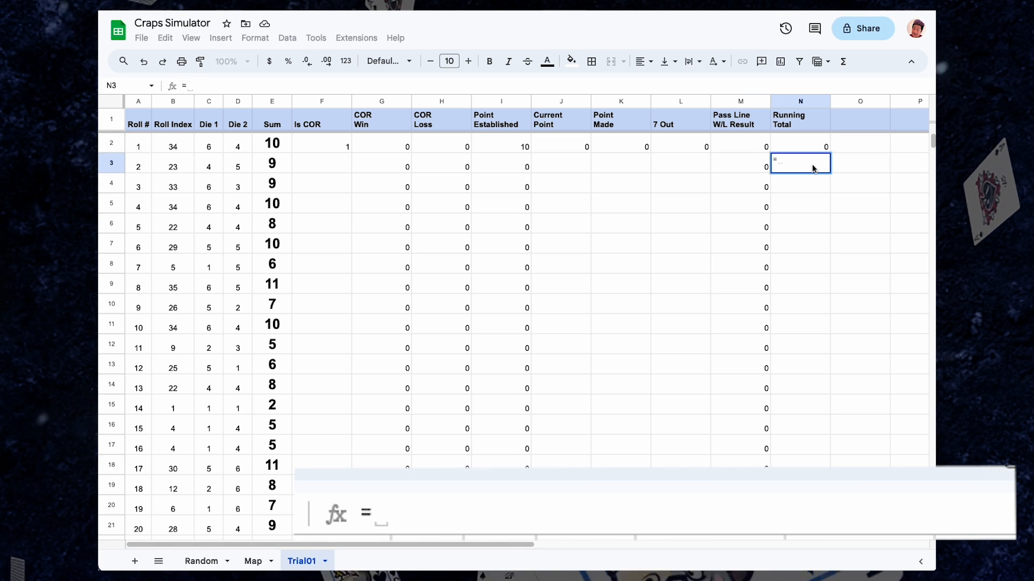
{"action": "type", "text": "N2"}
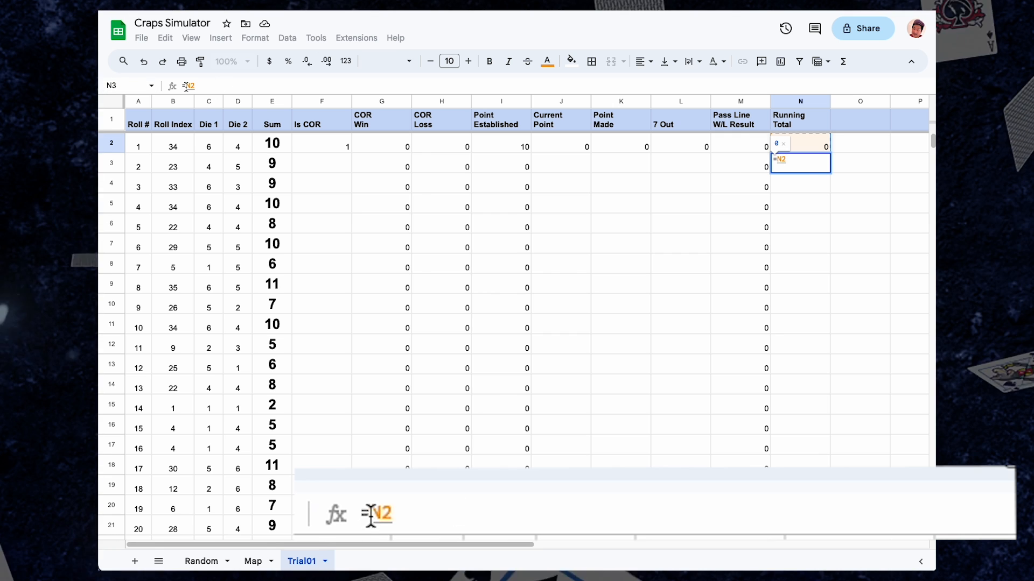
{"action": "key", "text": "F4"}
{"action": "key", "text": "F4"}
{"action": "key", "text": "F4"}
{"action": "type", "text": "+"}
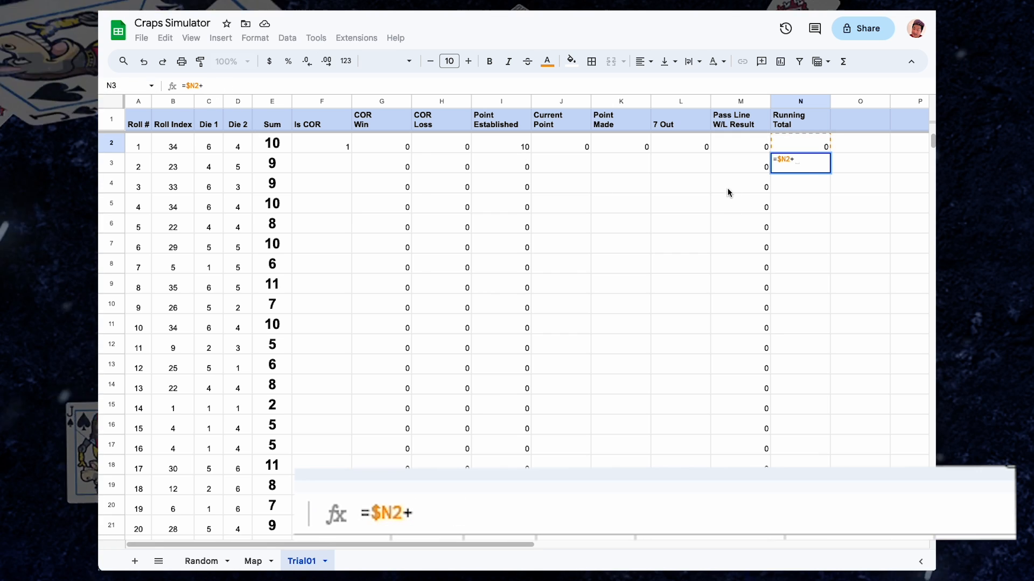
{"action": "left_click", "coordinate": [758, 169]}
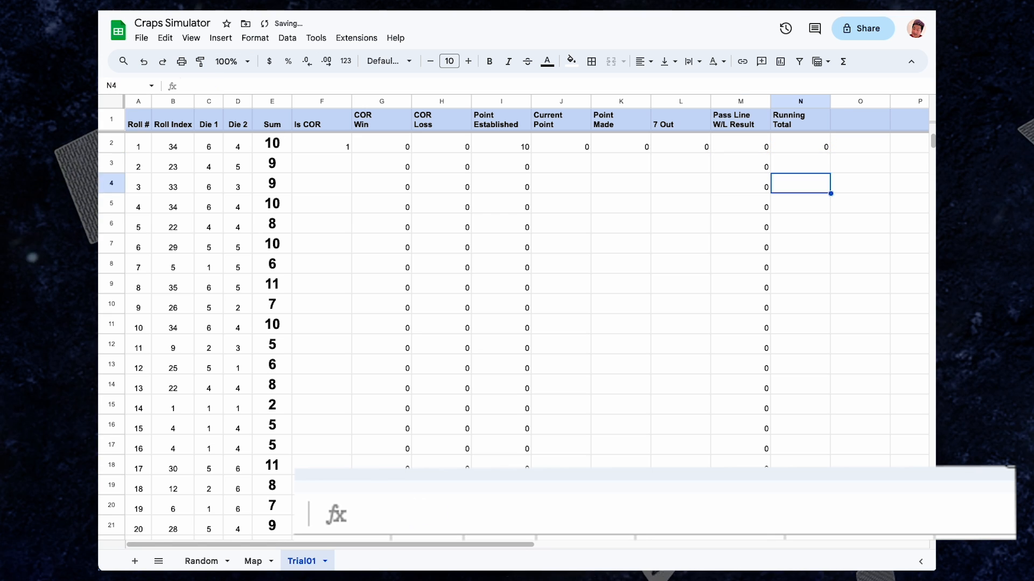
{"action": "key", "text": "super+shift+Down"}
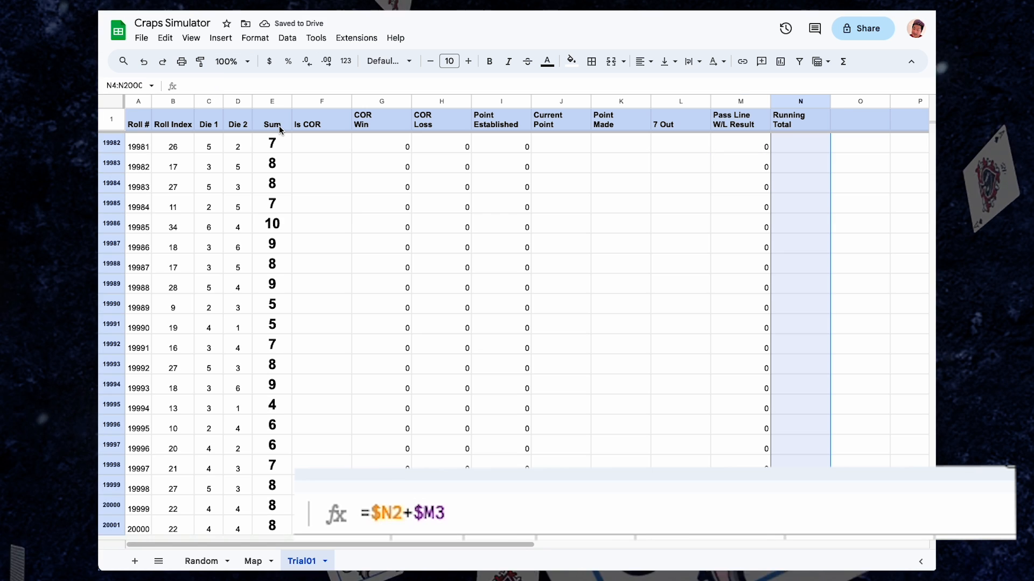
Step: Insert a column before Running Total and give it the header Total Bets, split over two lines
{"action": "right_click", "coordinate": [798, 102]}
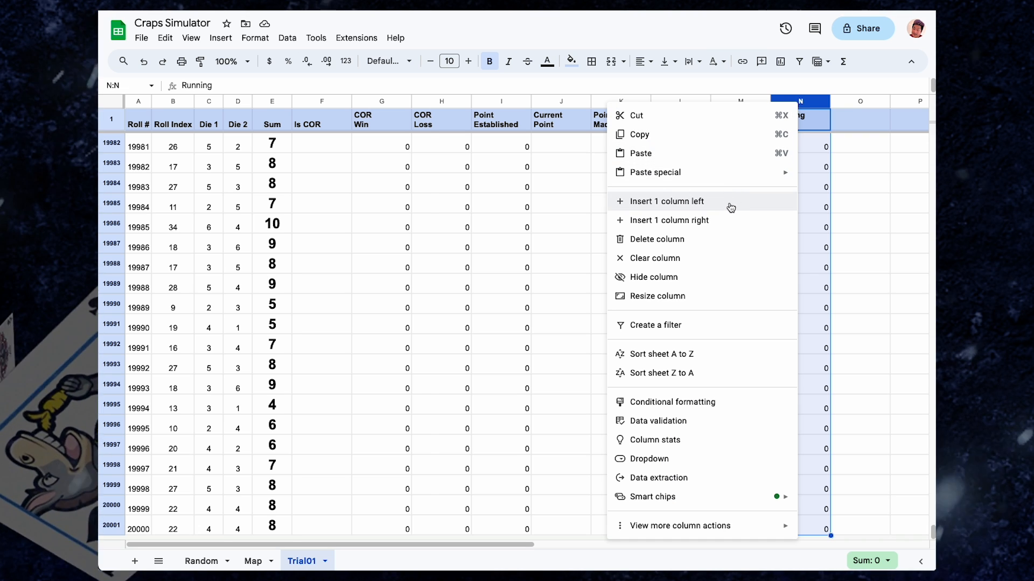
{"action": "left_click", "coordinate": [731, 207]}
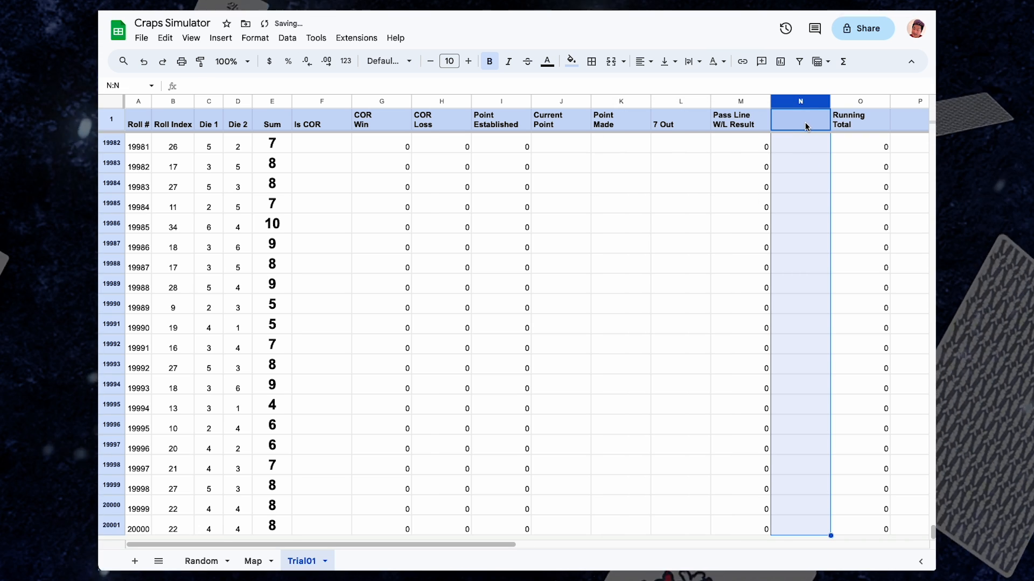
{"action": "left_click", "coordinate": [806, 122]}
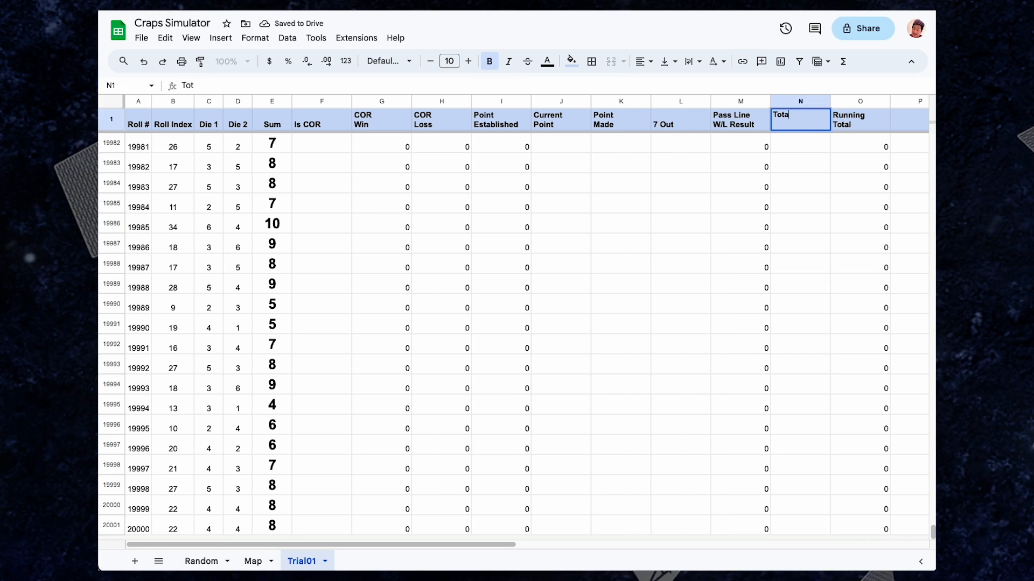
Step: Enter =$F2 in N2 and =$N2+$F3 in N3, and fill the latter down the rest of the Total Bets column
{"action": "type", "text": "=$F2"}
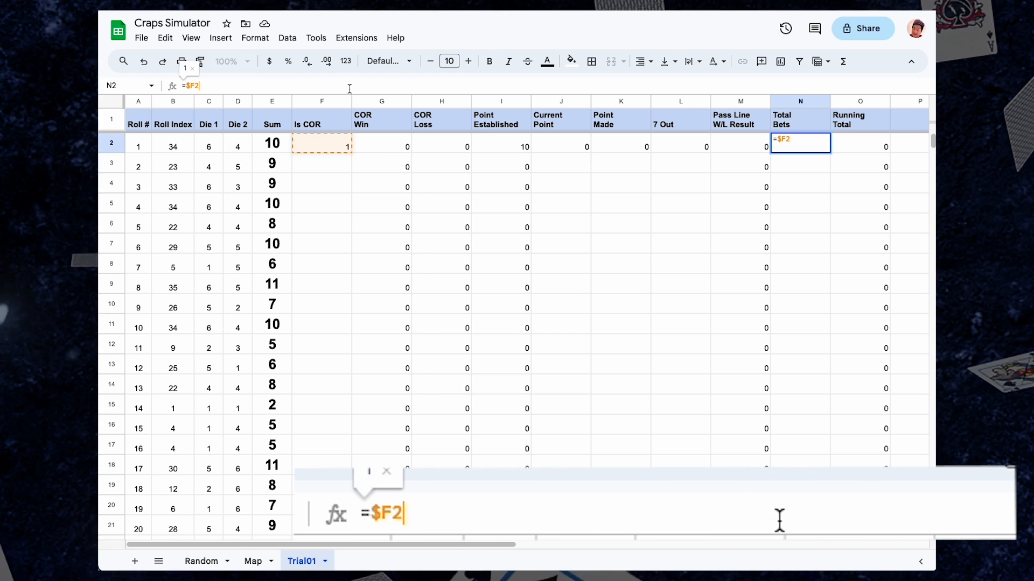
{"action": "key", "text": "Return"}
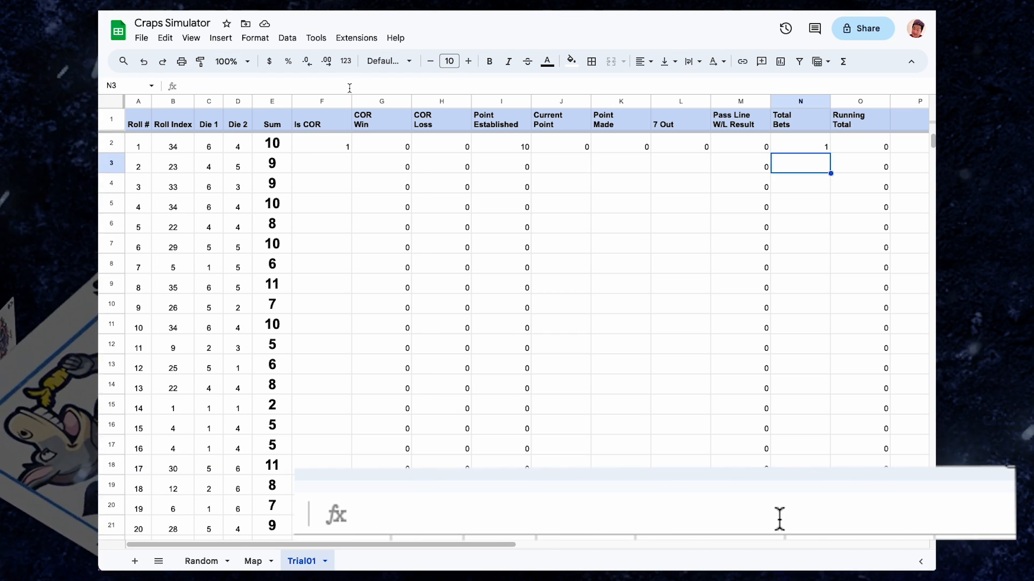
{"action": "type", "text": "=$N2"}
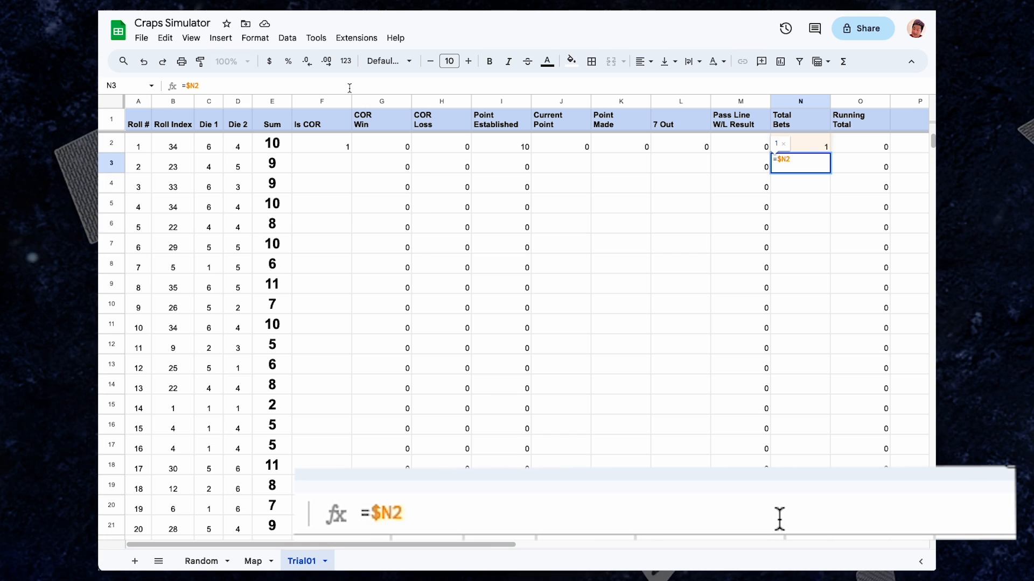
{"action": "type", "text": "+$"}
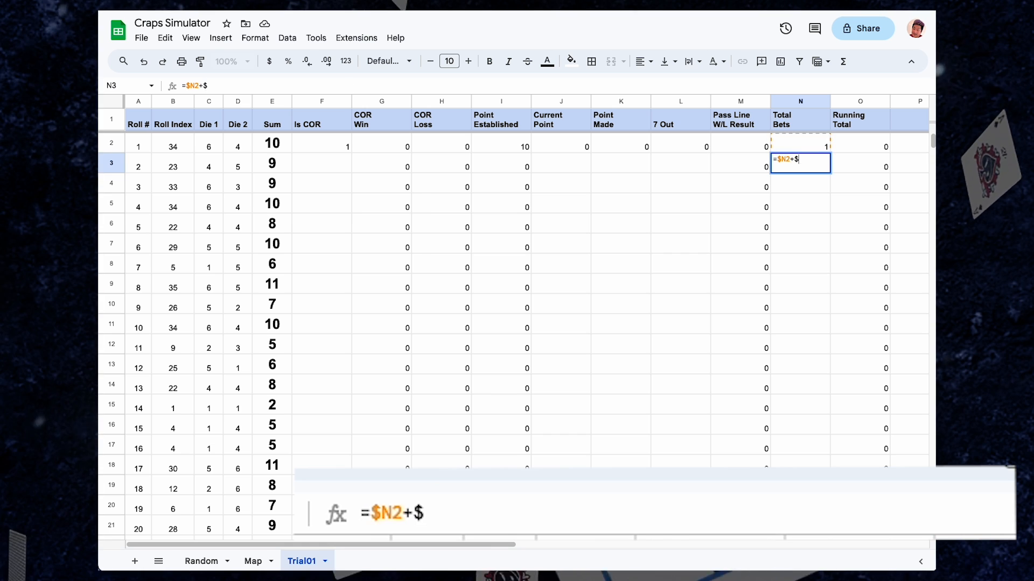
{"action": "type", "text": "F3"}
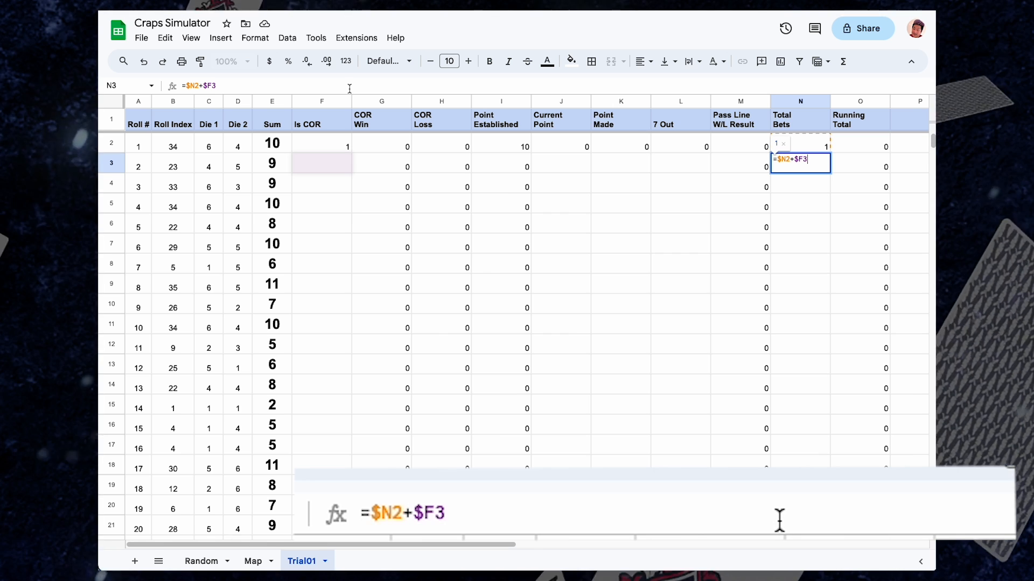
{"action": "key", "text": "Return"}
{"action": "key", "text": "super+shift+Down"}
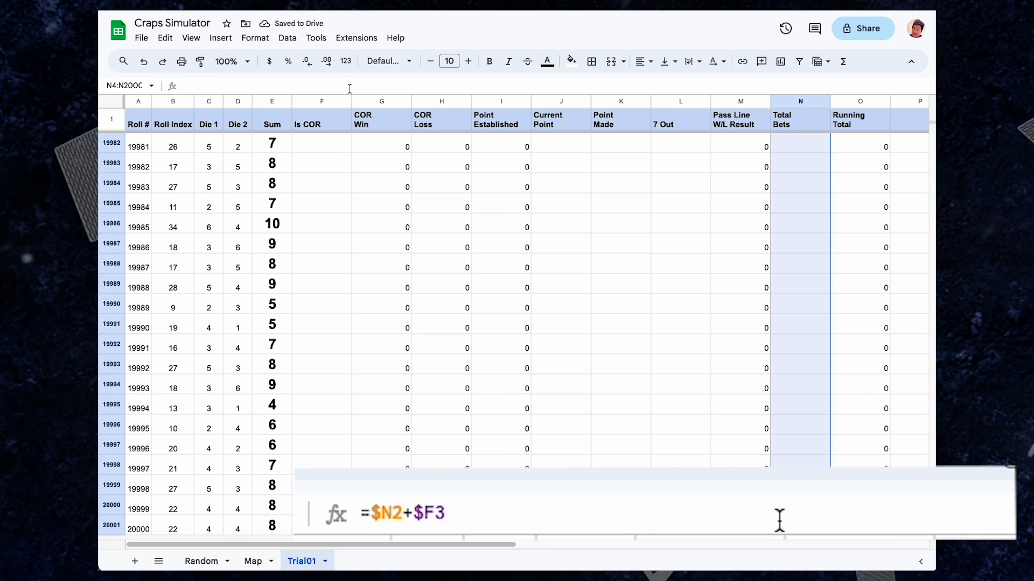
Step: Add the headers Win % in P1 and Expected Loss in Q1, with Expected Loss split over two lines
{"action": "key", "text": "Up"}
{"action": "key", "text": "Right"}
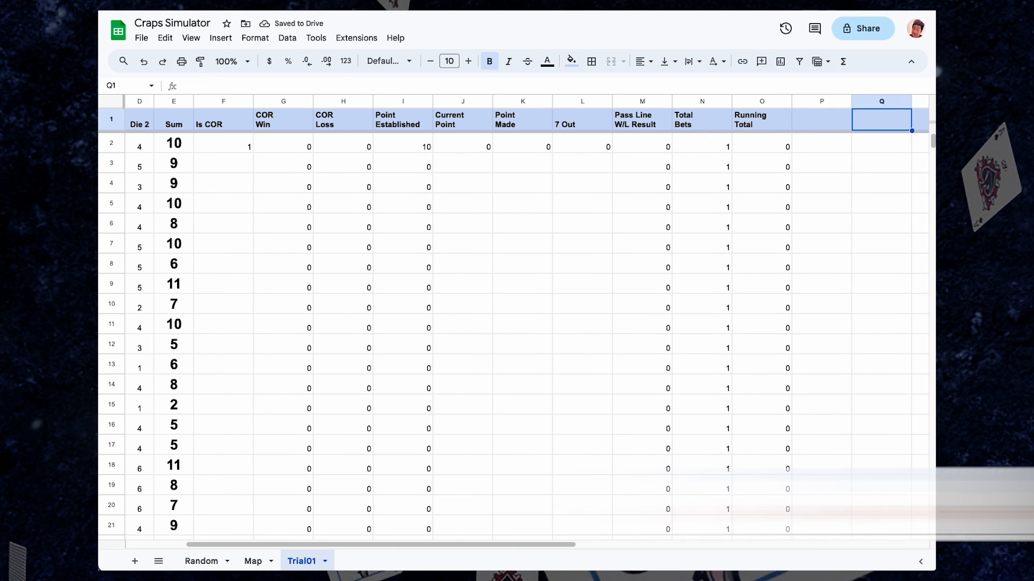
{"action": "key", "text": "Left"}
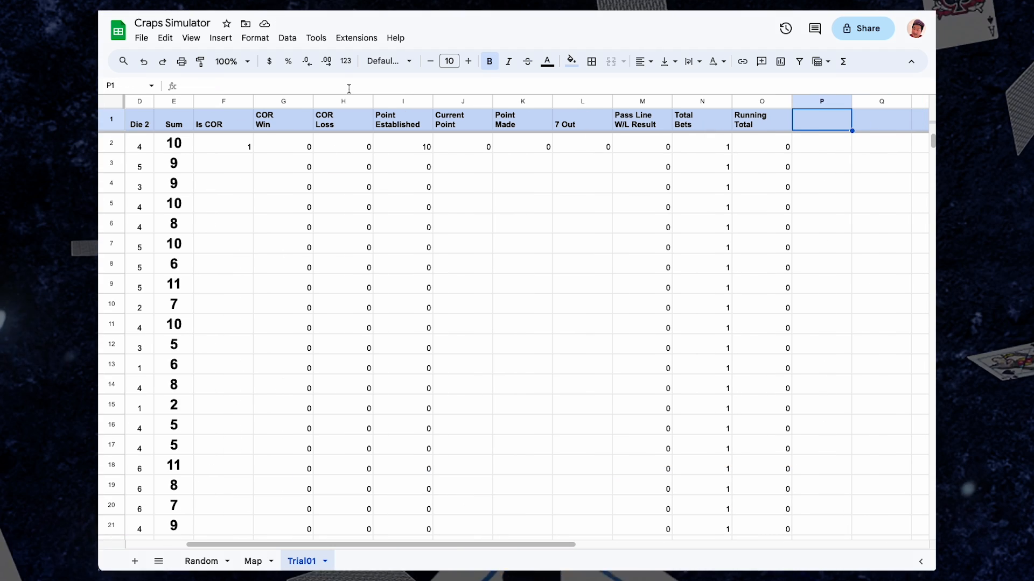
{"action": "type", "text": "Win %"}
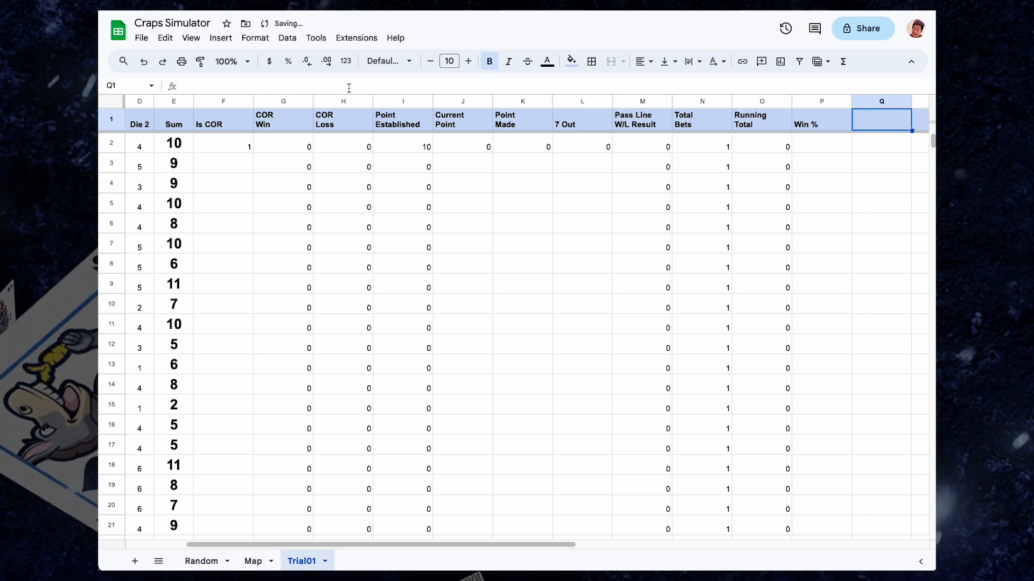
{"action": "type", "text": "Expected"}
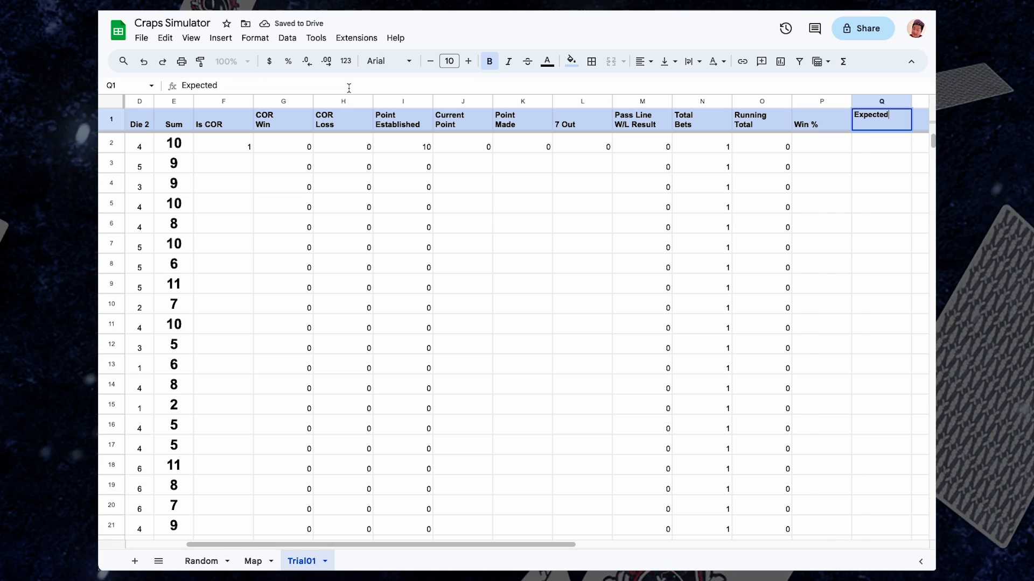
{"action": "type", "text": " Loss"}
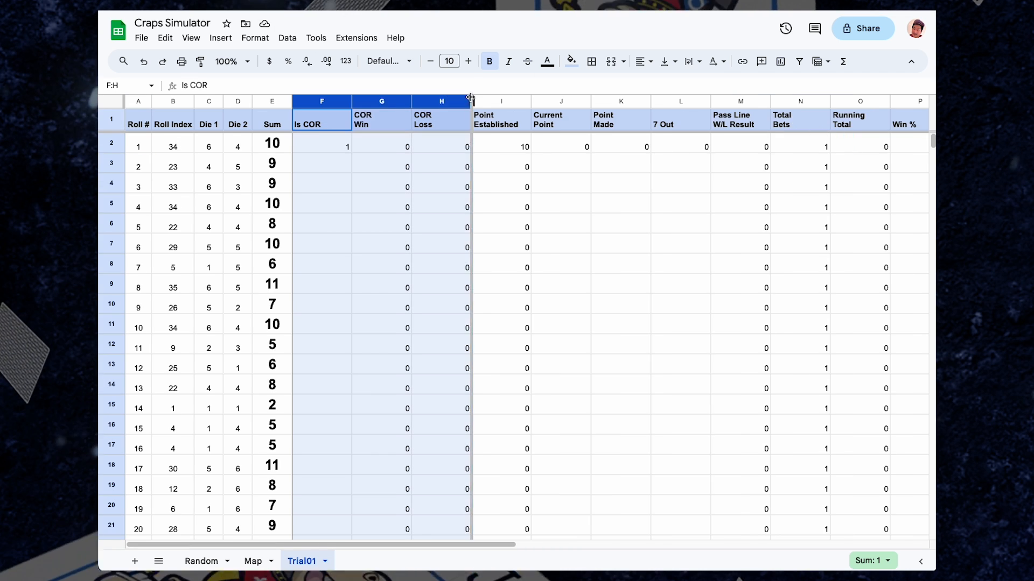
Step: Fit columns F to H and M to O to their contents and center-align columns F through Q
{"action": "double_click", "coordinate": [474, 102]}
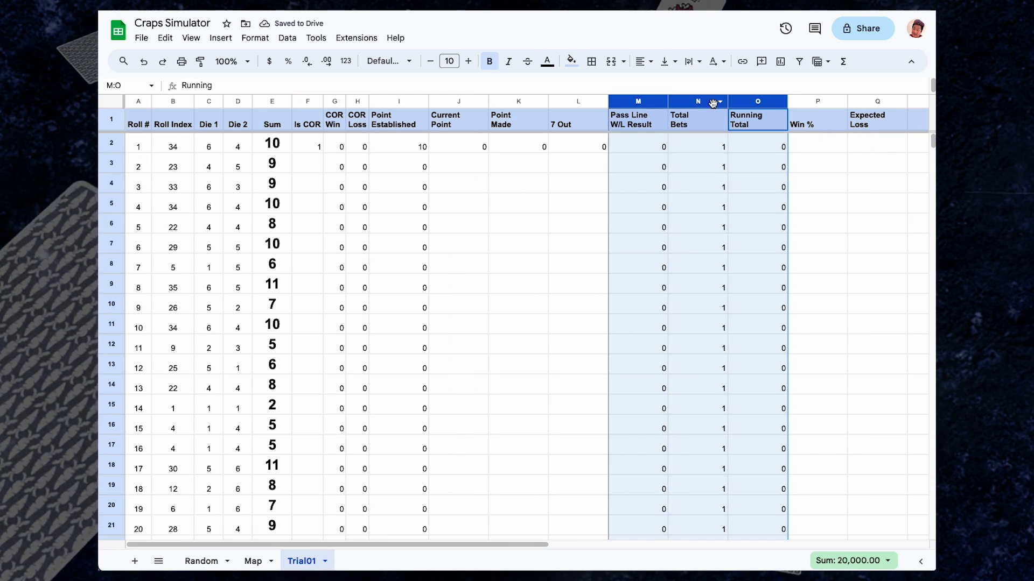
{"action": "left_click", "coordinate": [518, 163]}
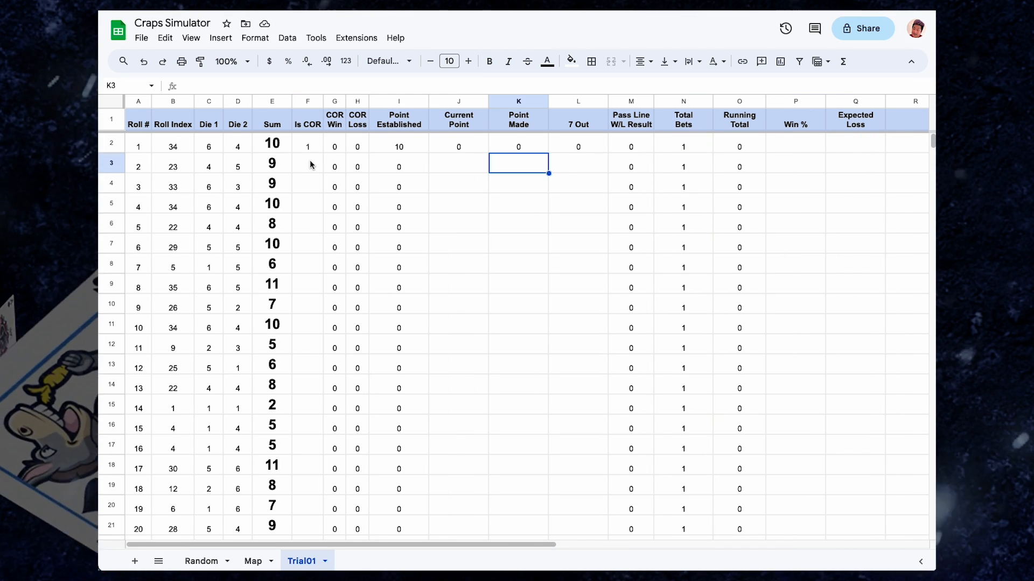
Step: Enter =IF($M2<>0, 1, 0) in F3 and autofill it down the Is COR column
{"action": "left_click", "coordinate": [310, 165]}
{"action": "type", "text": "="}
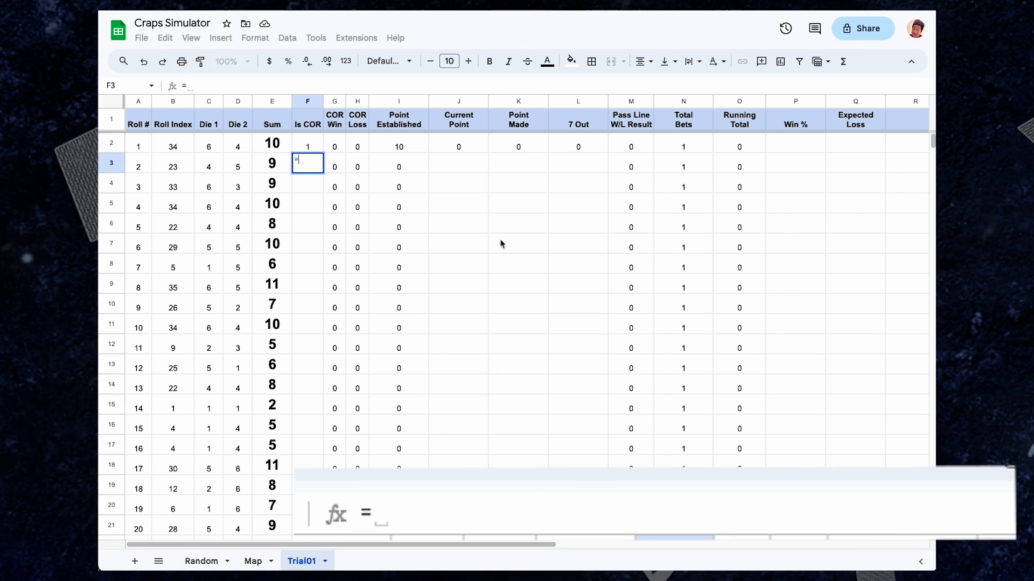
{"action": "type", "text": "IF("}
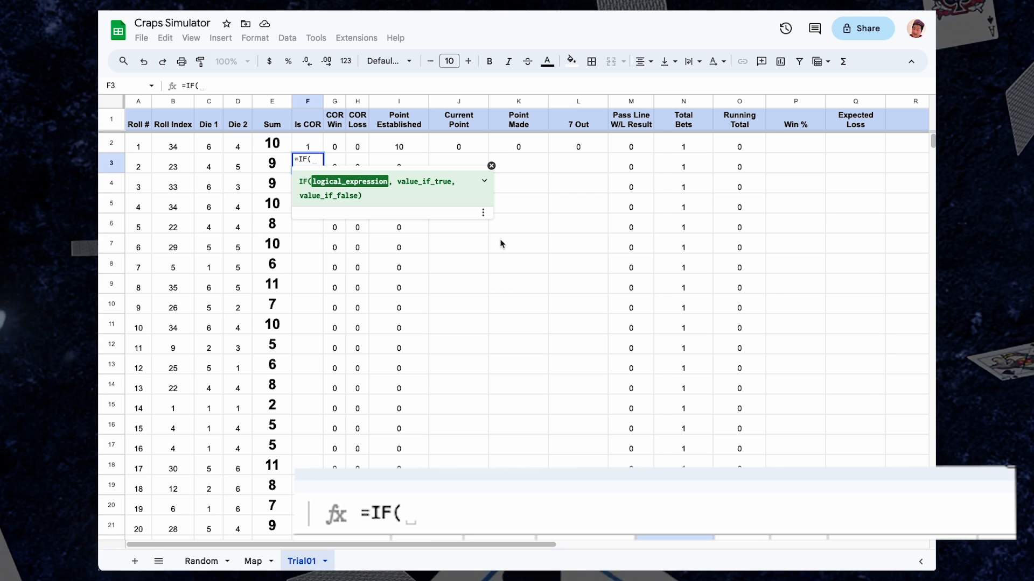
{"action": "type", "text": "$M2"}
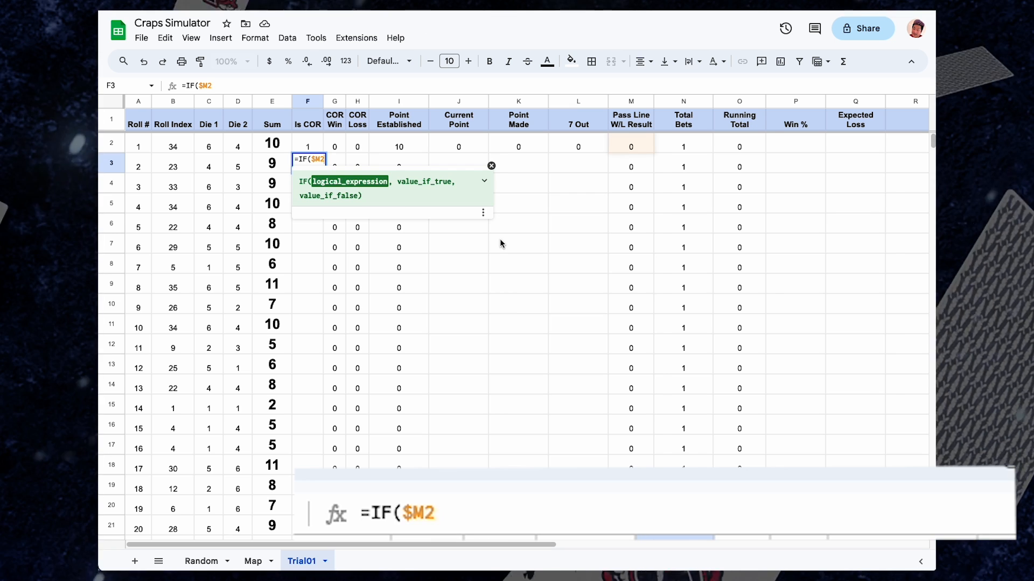
{"action": "type", "text": "<>0, 1"}
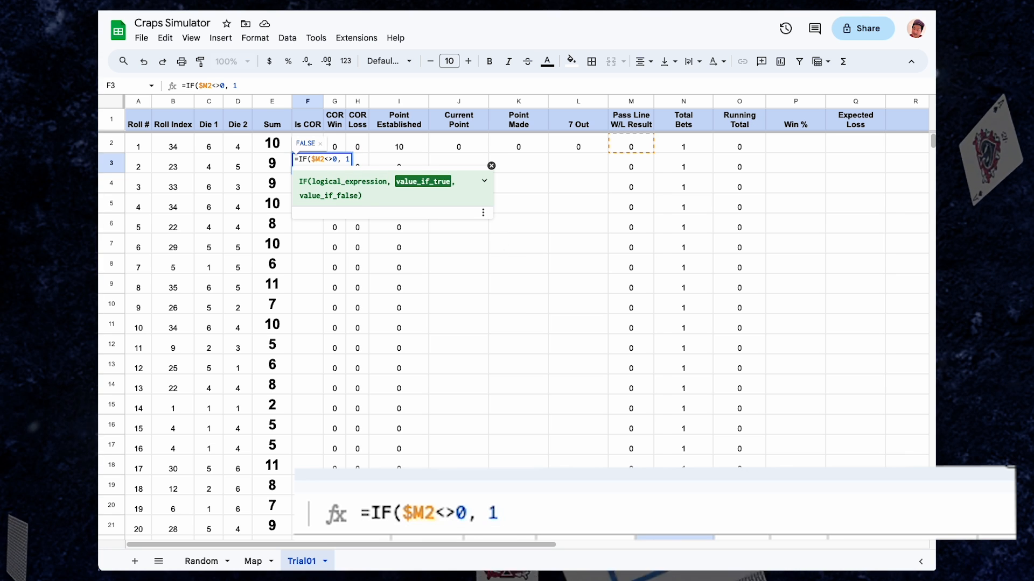
{"action": "type", "text": ", 0)"}
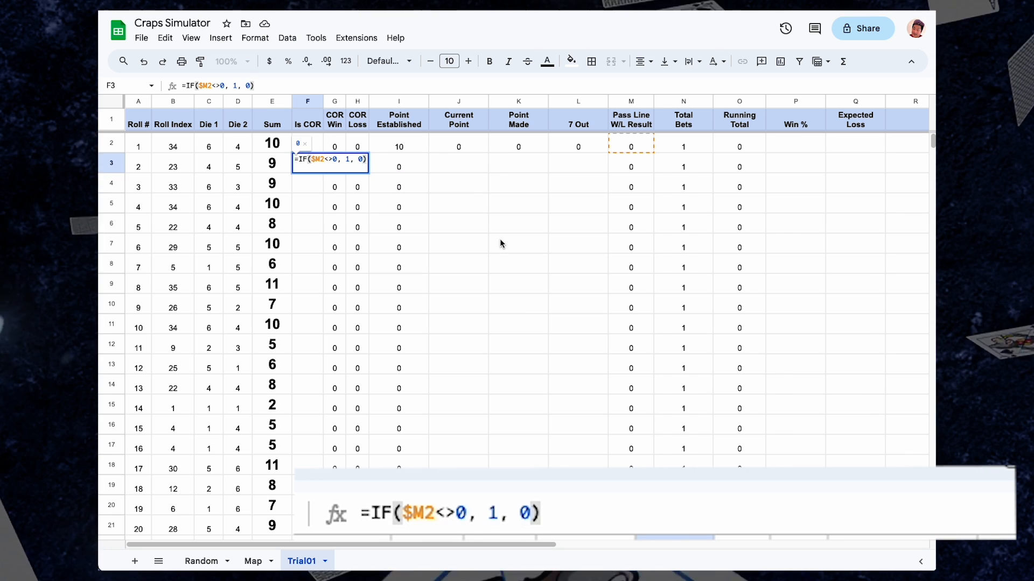
{"action": "key", "text": "Return"}
{"action": "key", "text": "super+Return"}
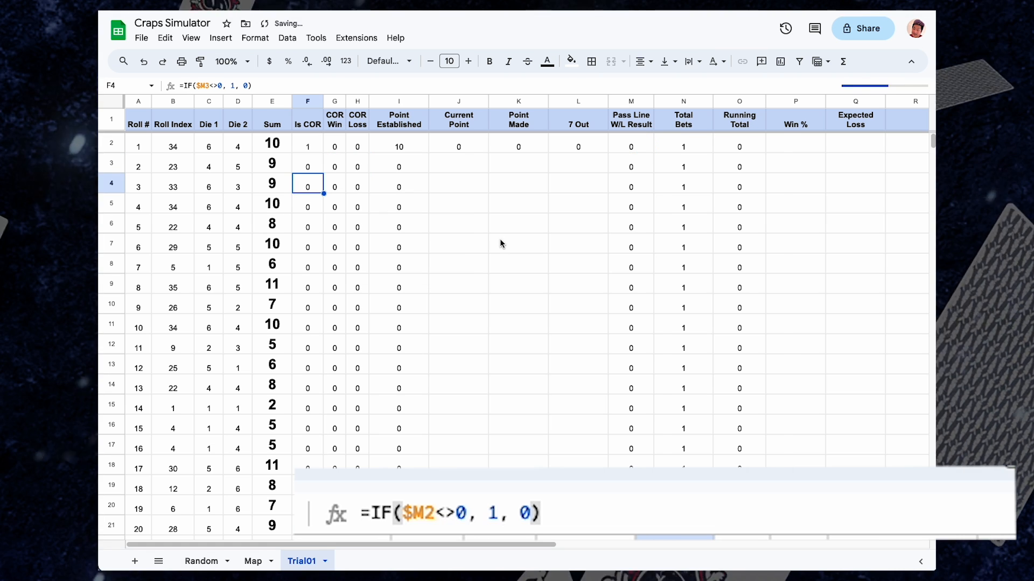
Step: Enter =IF($F3=0, $I2+$J2, 0) in J3 and autofill it down the Current Point column
{"action": "key", "text": "Up"}
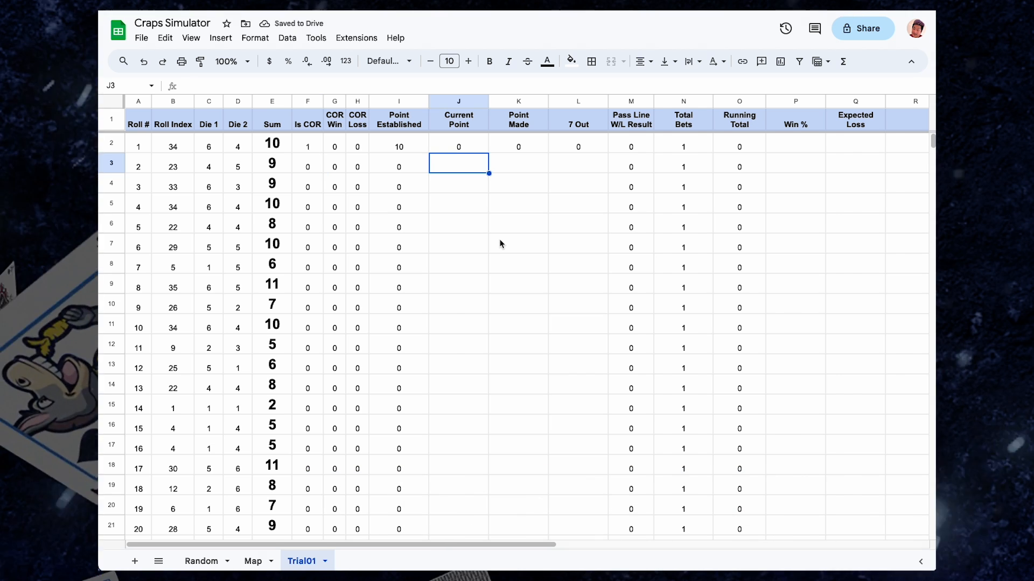
{"action": "type", "text": "=IF("}
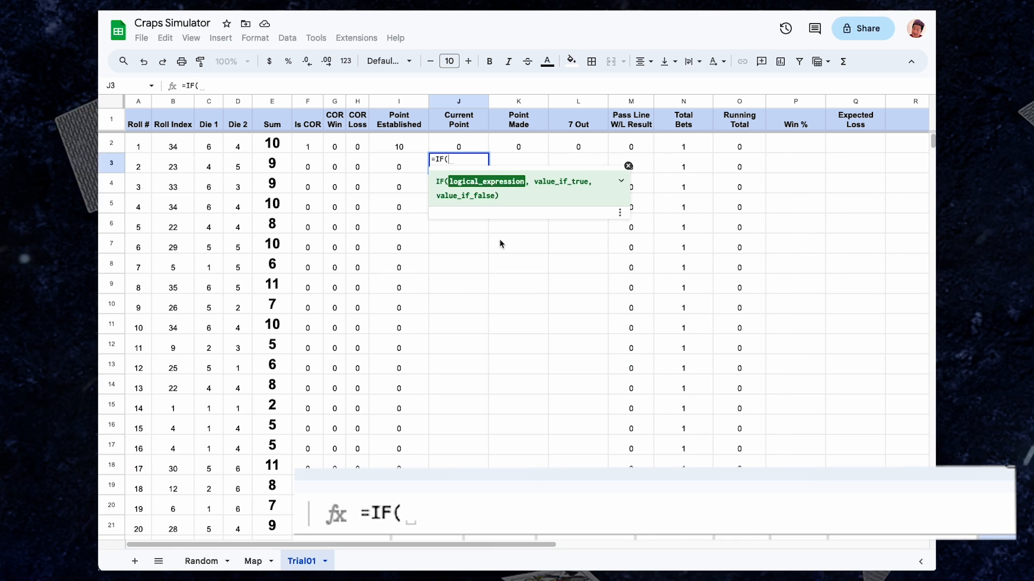
{"action": "type", "text": "$"}
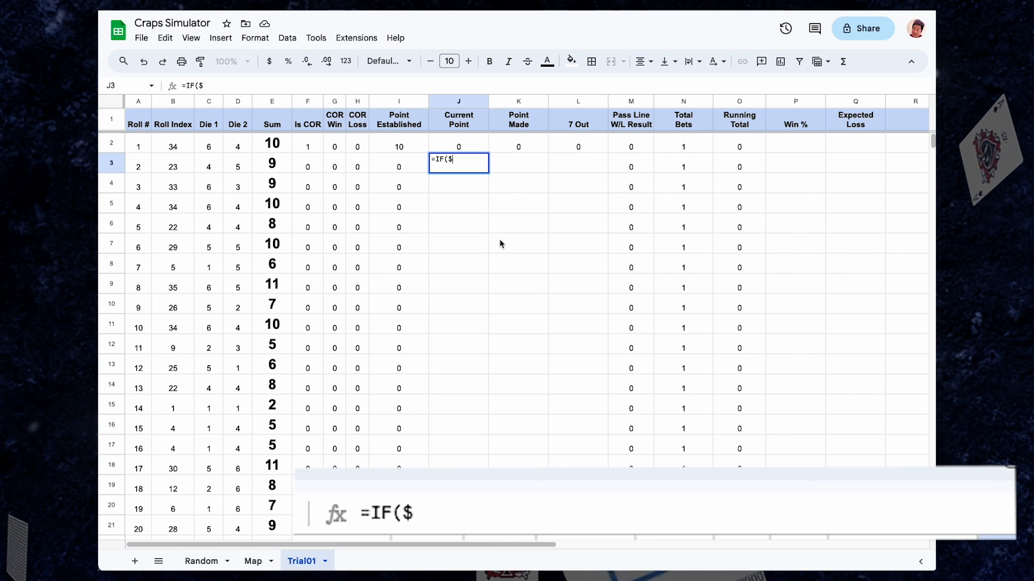
{"action": "type", "text": "F3=0,"}
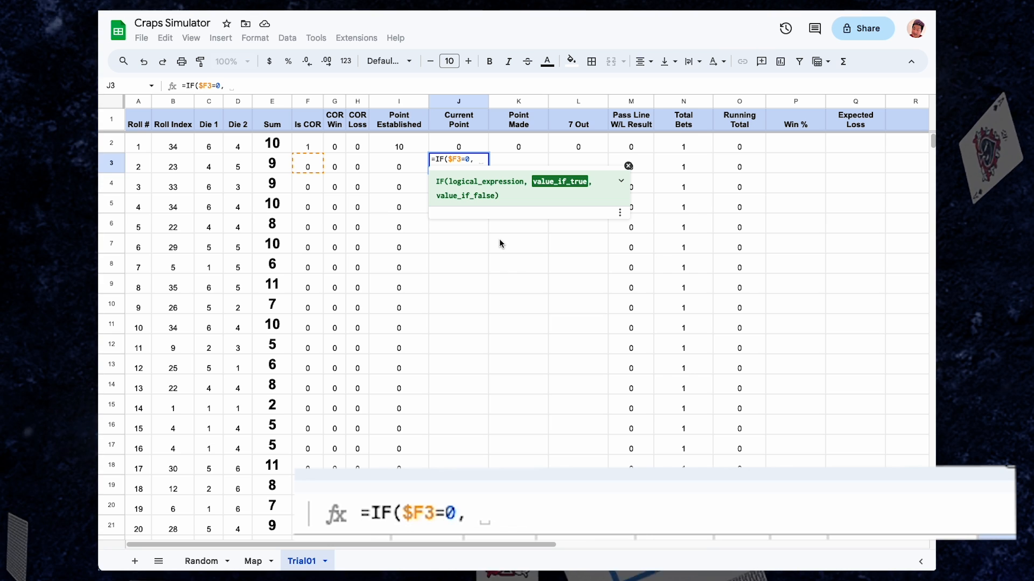
{"action": "type", "text": "$I2"}
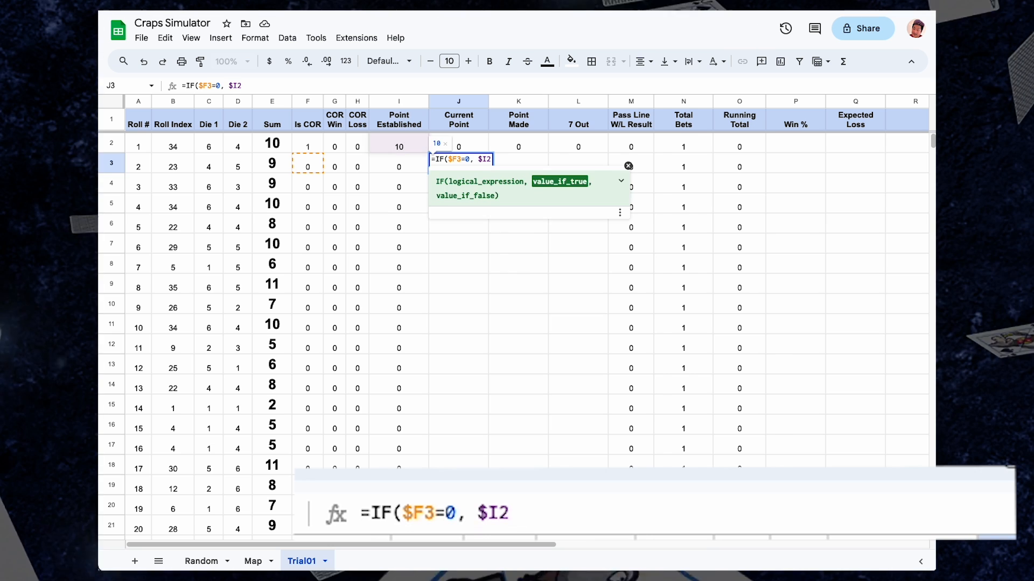
{"action": "type", "text": "+"}
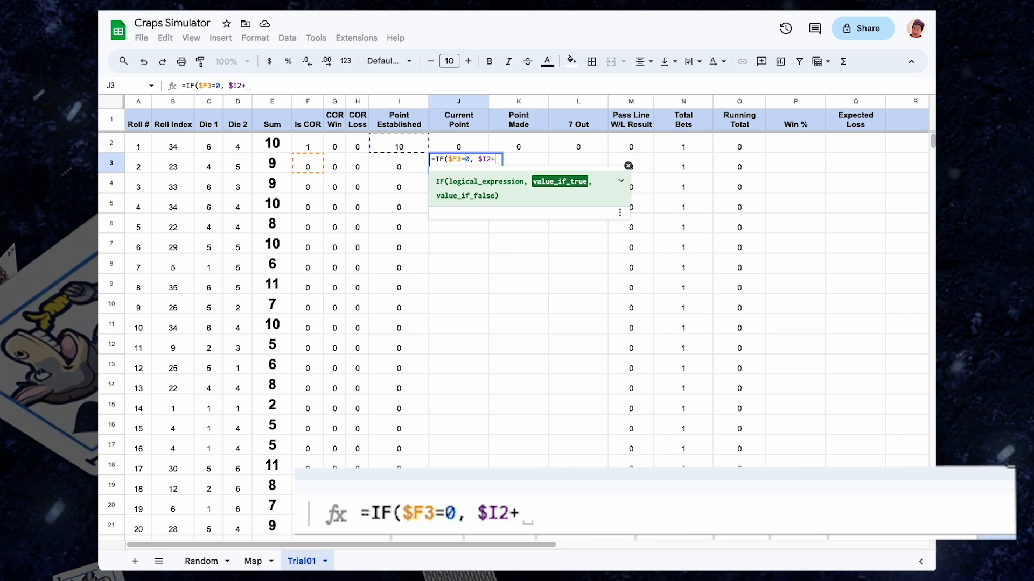
{"action": "type", "text": "$J2,"}
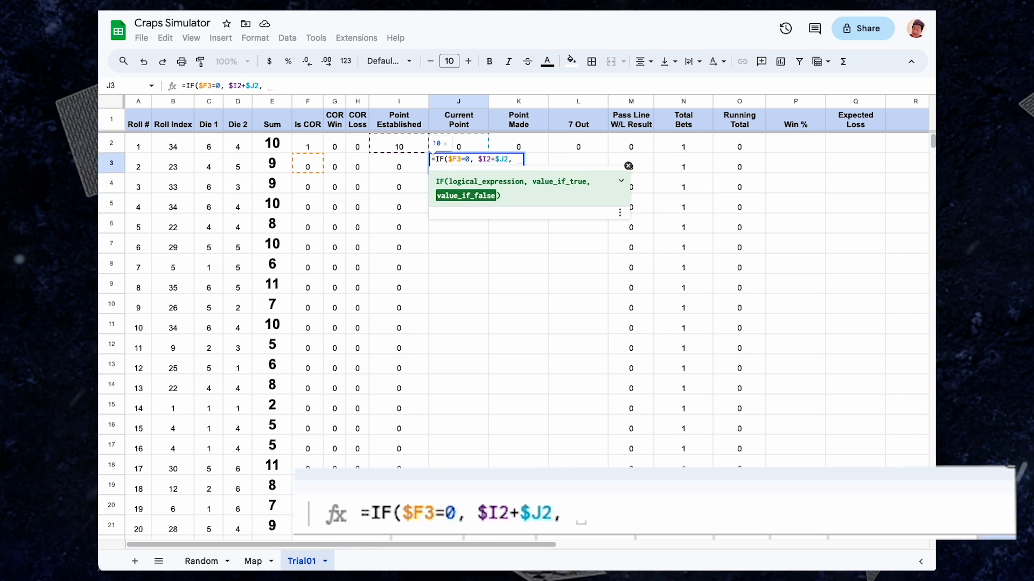
{"action": "type", "text": " 0)"}
{"action": "key", "text": "Return"}
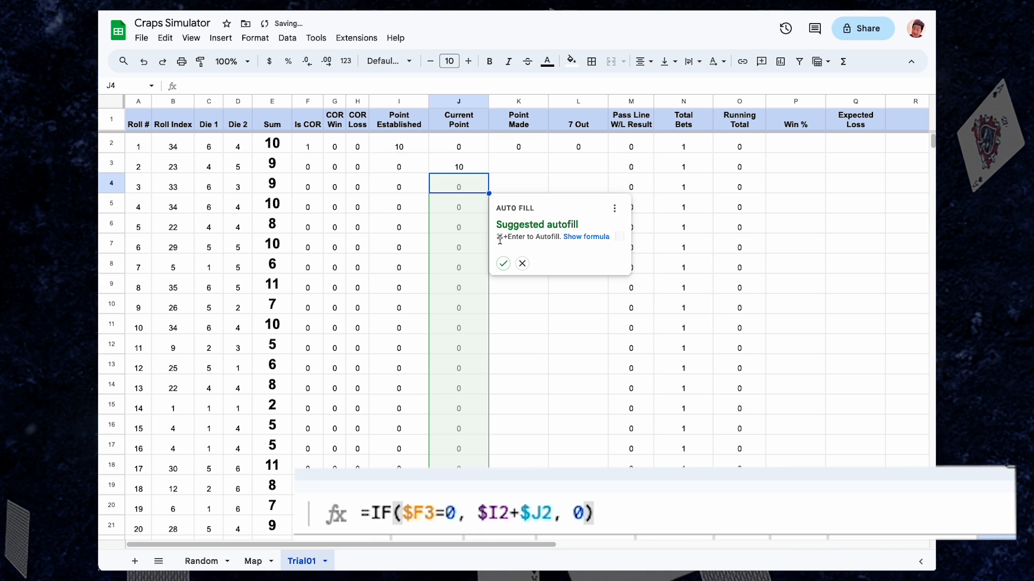
{"action": "key", "text": "super+Return"}
Step: Check how the point established in row 2 carries into the Current Point column through row 6
{"action": "left_click_drag", "start_coordinate": [405, 141], "coordinate": [463, 149]}
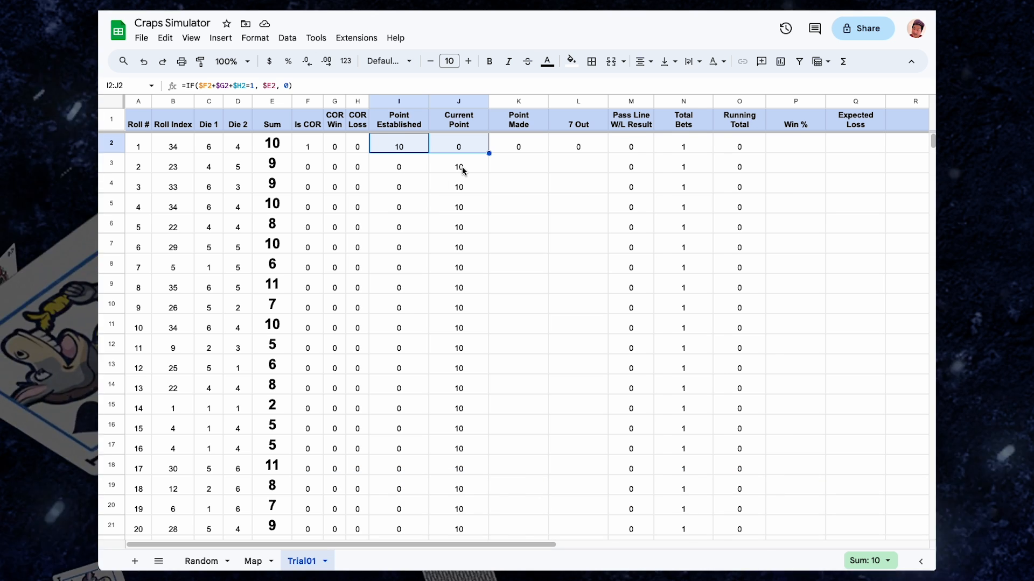
{"action": "left_click", "coordinate": [462, 167]}
{"action": "left_click", "coordinate": [461, 186]}
{"action": "left_click", "coordinate": [463, 208]}
{"action": "key", "text": "Down"}
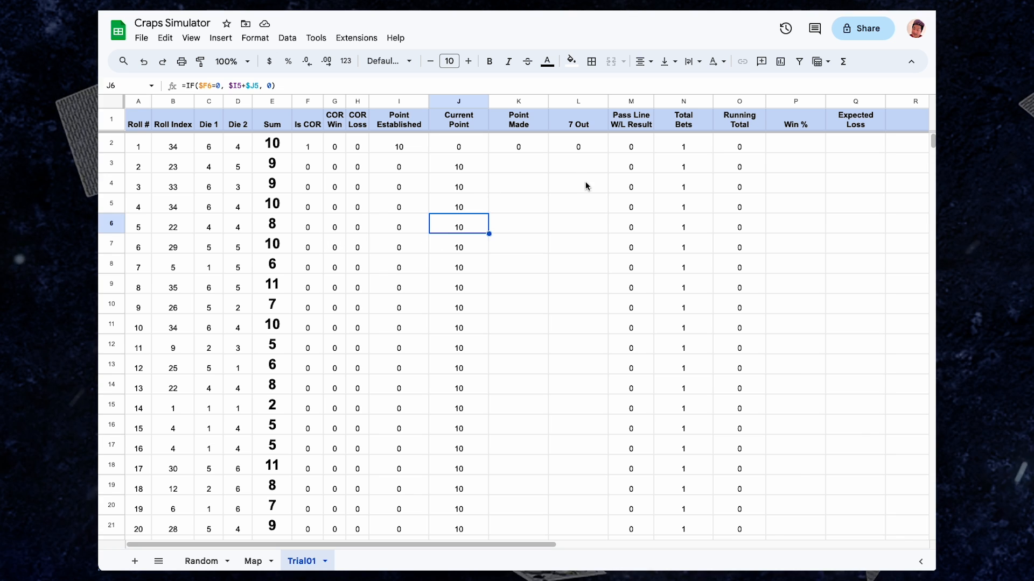
Step: Enter =IF(AND($F3=0, $E3=$J3), 1, 0) in K3 and autofill it down the Point Made column
{"action": "left_click_drag", "start_coordinate": [518, 102], "coordinate": [581, 101]}
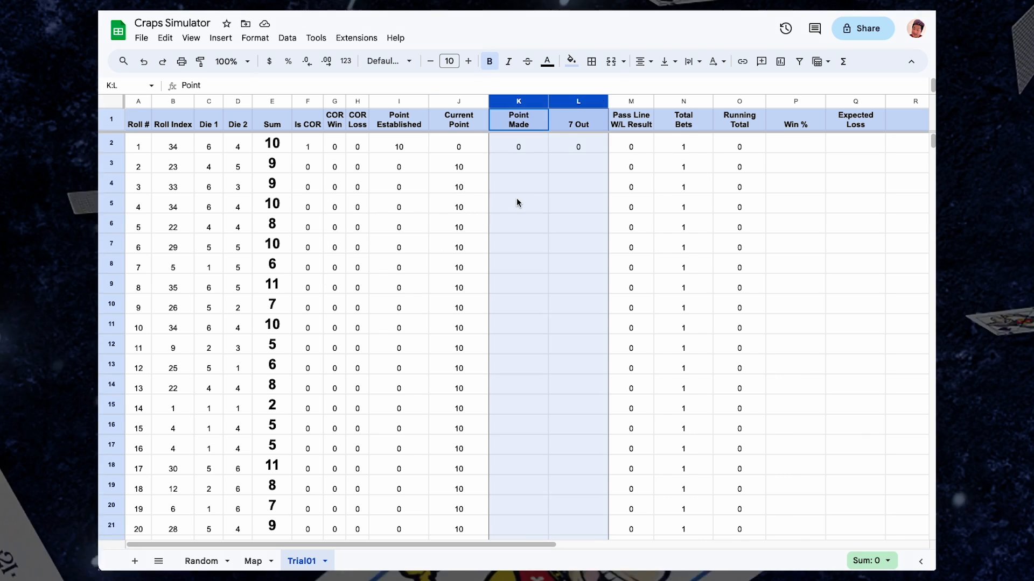
{"action": "left_click", "coordinate": [525, 164]}
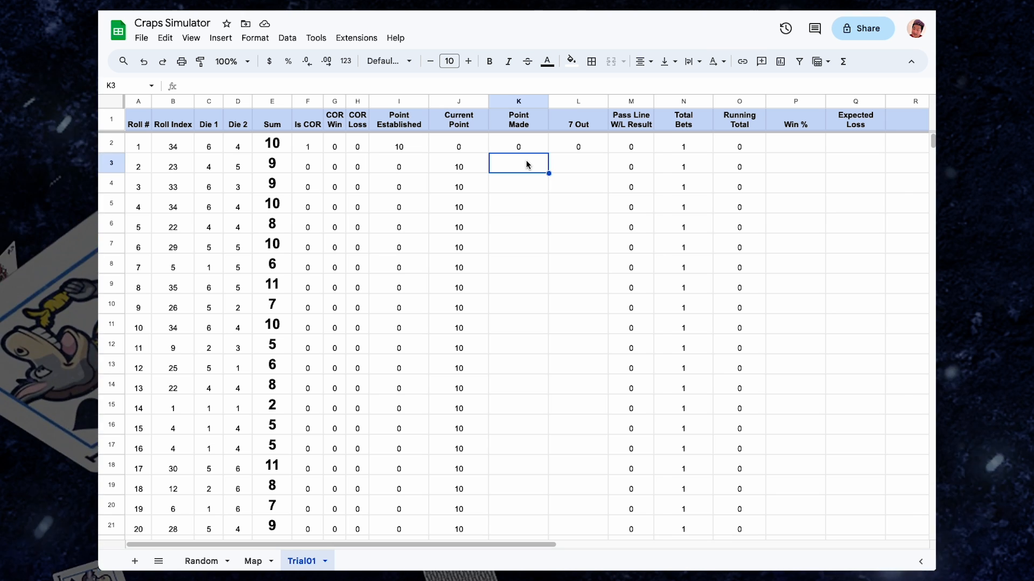
{"action": "type", "text": "="}
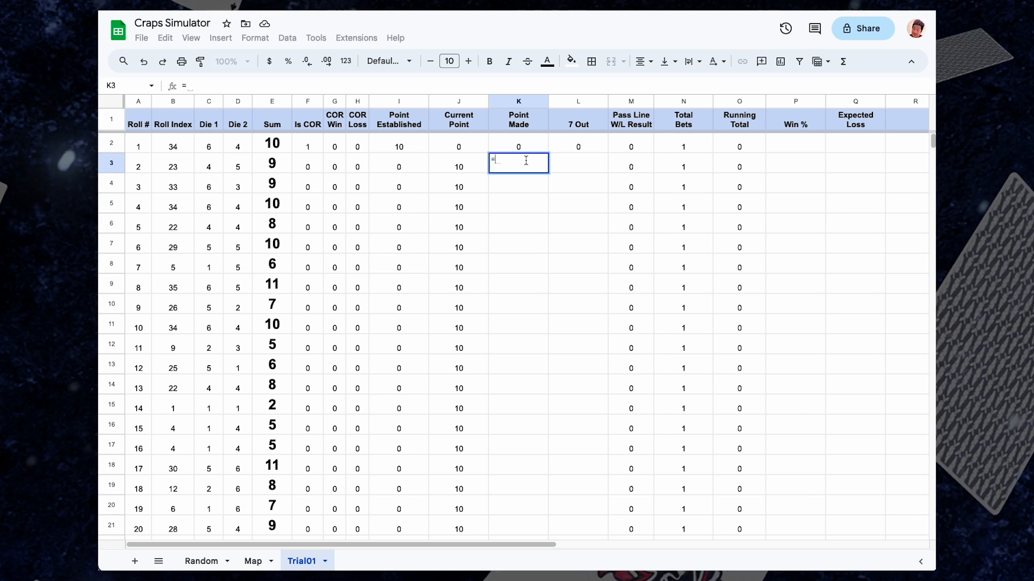
{"action": "type", "text": "IF(AND("}
{"action": "type", "text": "$"}
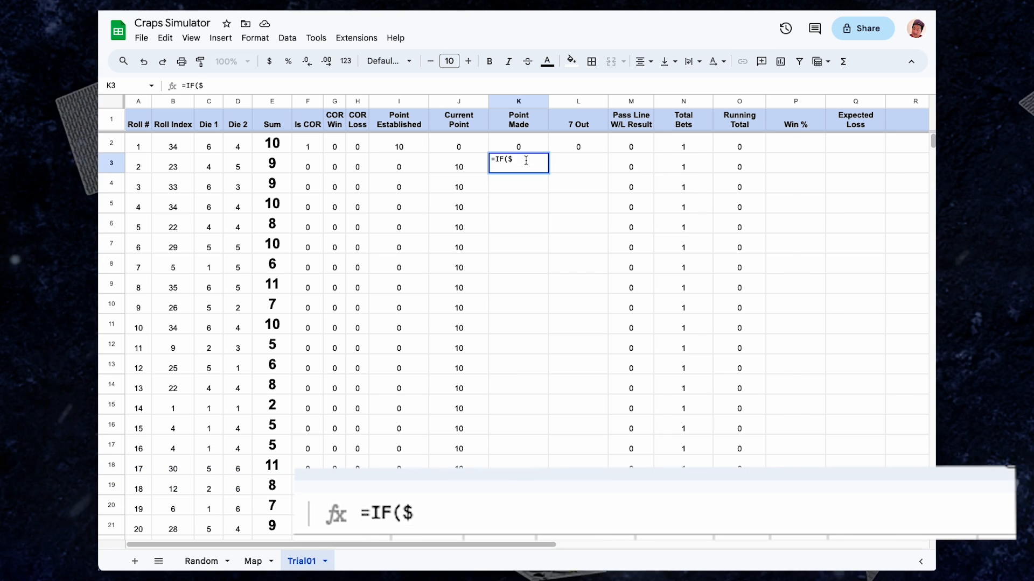
{"action": "type", "text": "F3=0"}
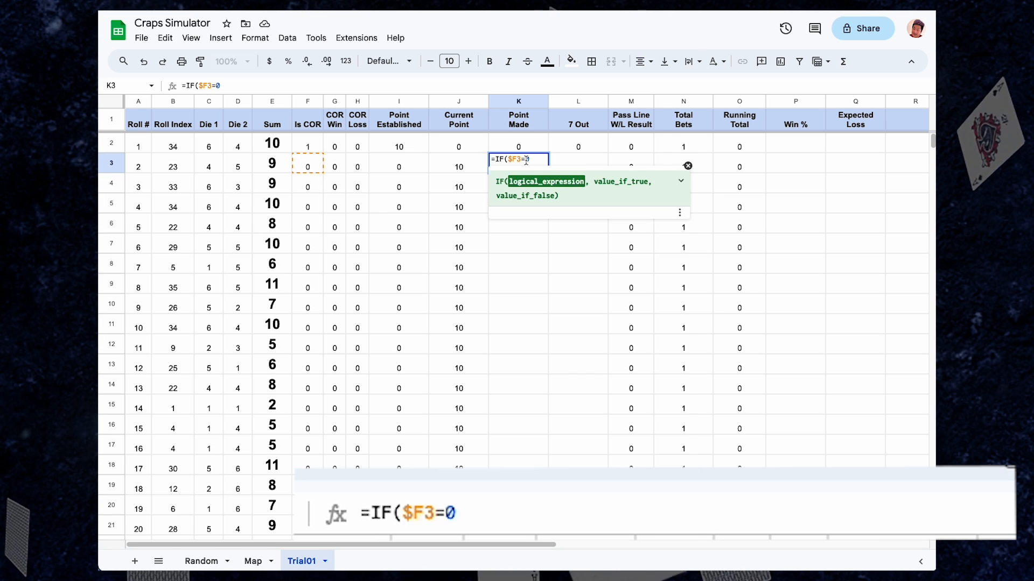
{"action": "key", "text": "Left"}
{"action": "key", "text": "Left"}
{"action": "key", "text": "Left"}
{"action": "key", "text": "Left"}
{"action": "key", "text": "Left"}
{"action": "type", "text": "AND("}
{"action": "key", "text": "End"}
{"action": "type", "text": ", "}
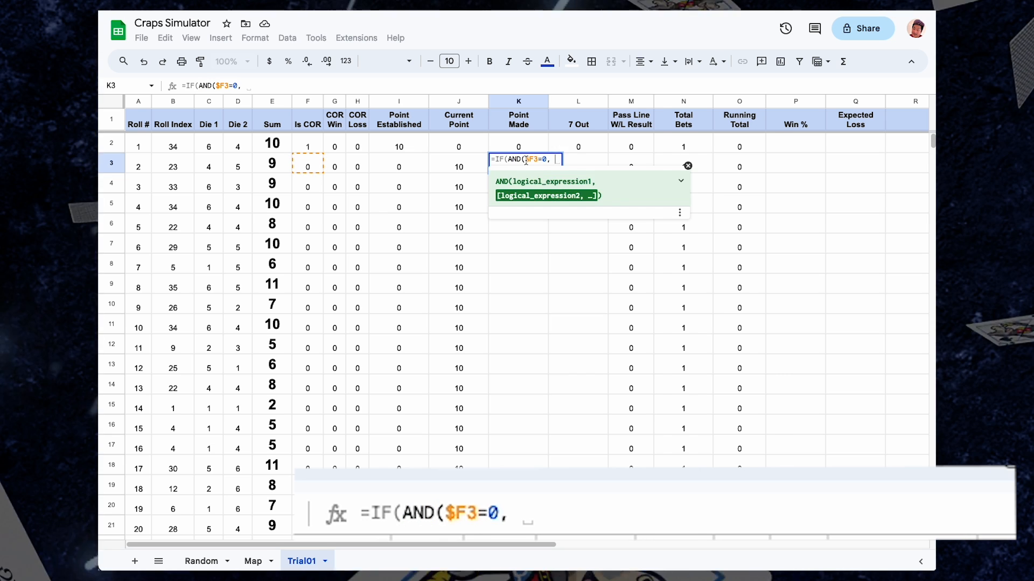
{"action": "type", "text": "$E3="}
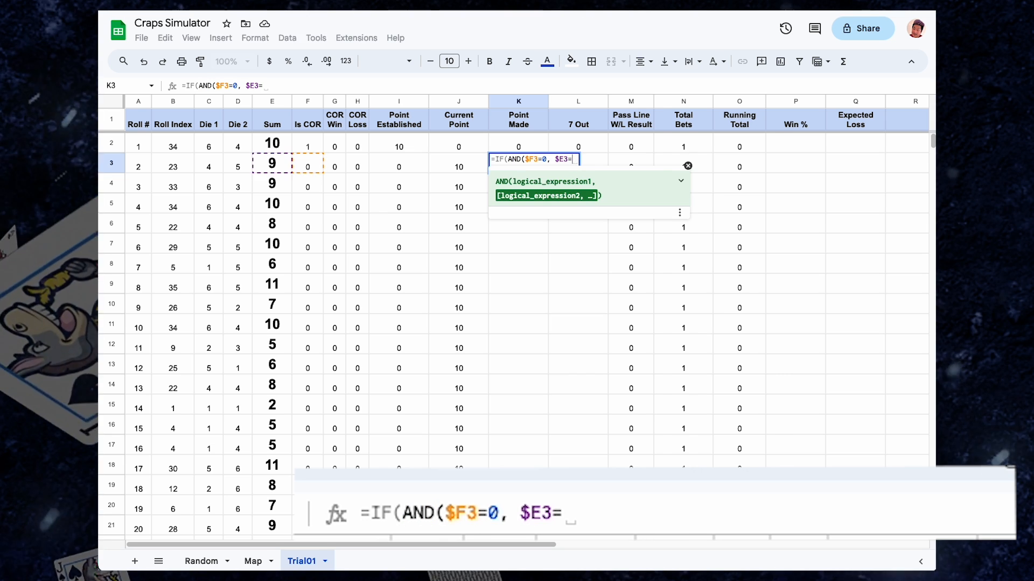
{"action": "type", "text": "$J3),"}
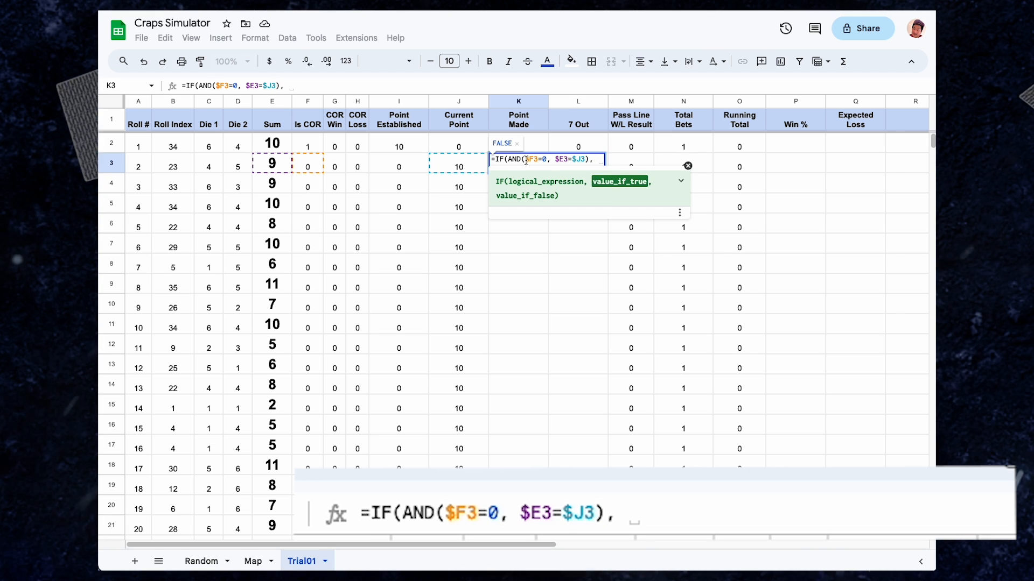
{"action": "type", "text": " 1, 0)"}
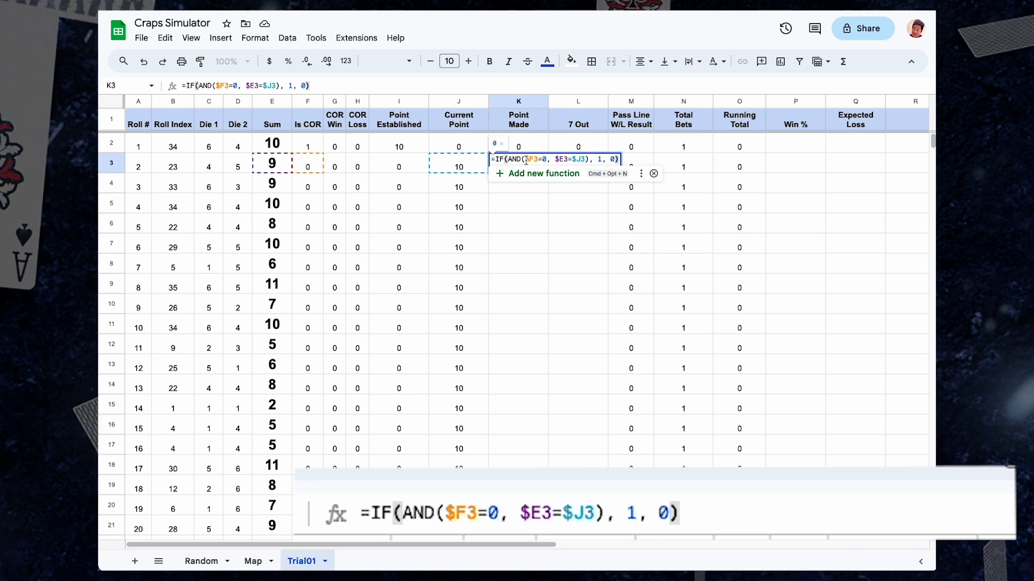
{"action": "key", "text": "Return"}
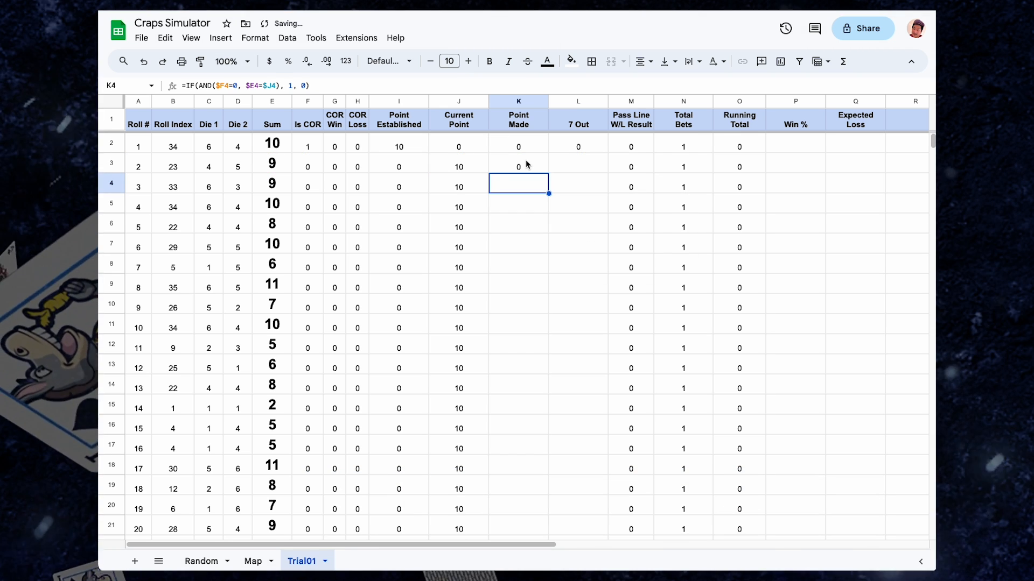
{"action": "key", "text": "Down"}
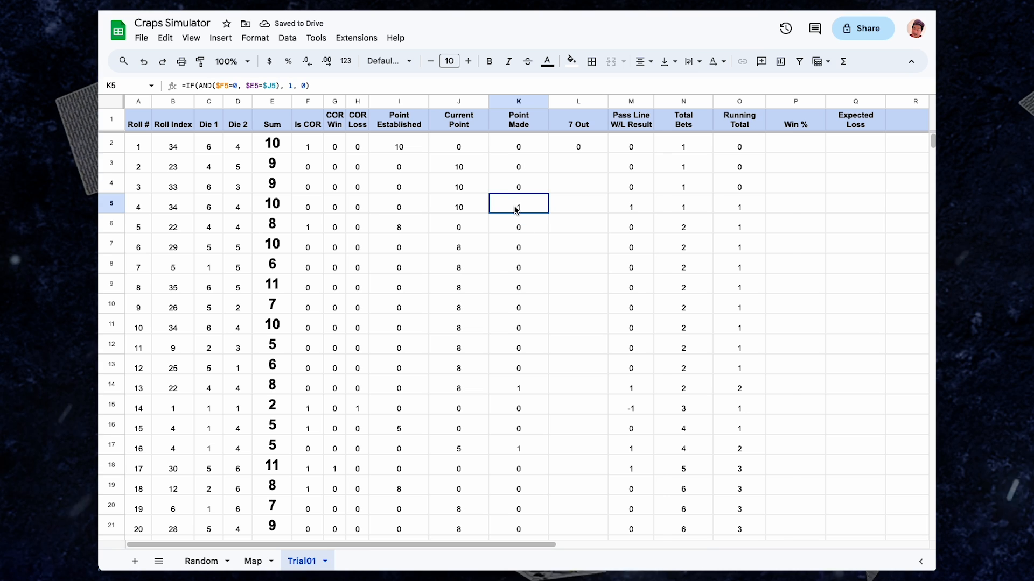
Step: Copy the K3 formula into L3, change it to =IF(AND($F3=0, $E3=7), 1, 0), and autofill the 7 Out column
{"action": "left_click", "coordinate": [539, 166]}
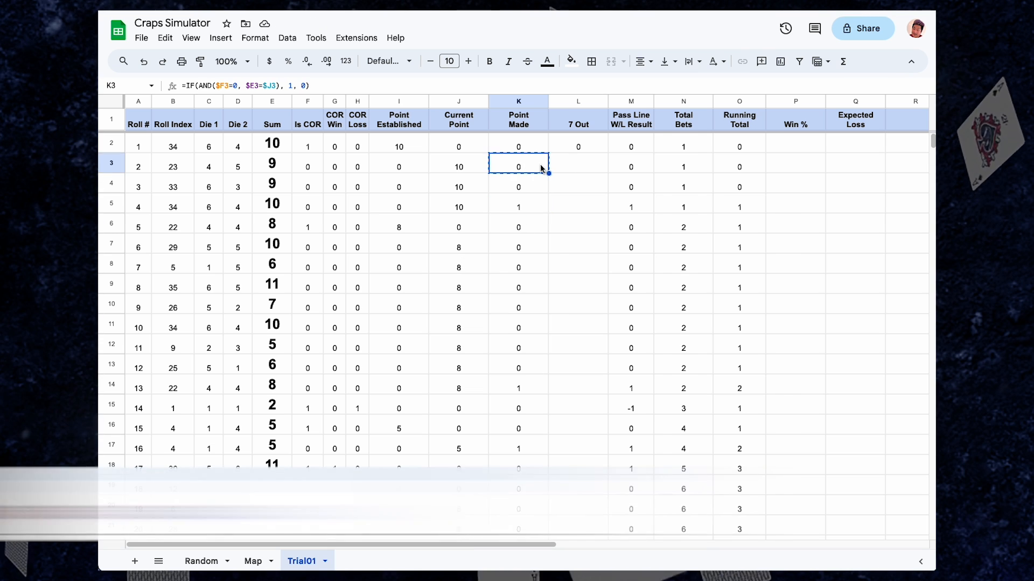
{"action": "key", "text": "ctrl+c"}
{"action": "left_click", "coordinate": [552, 172]}
{"action": "key", "text": "ctrl+v"}
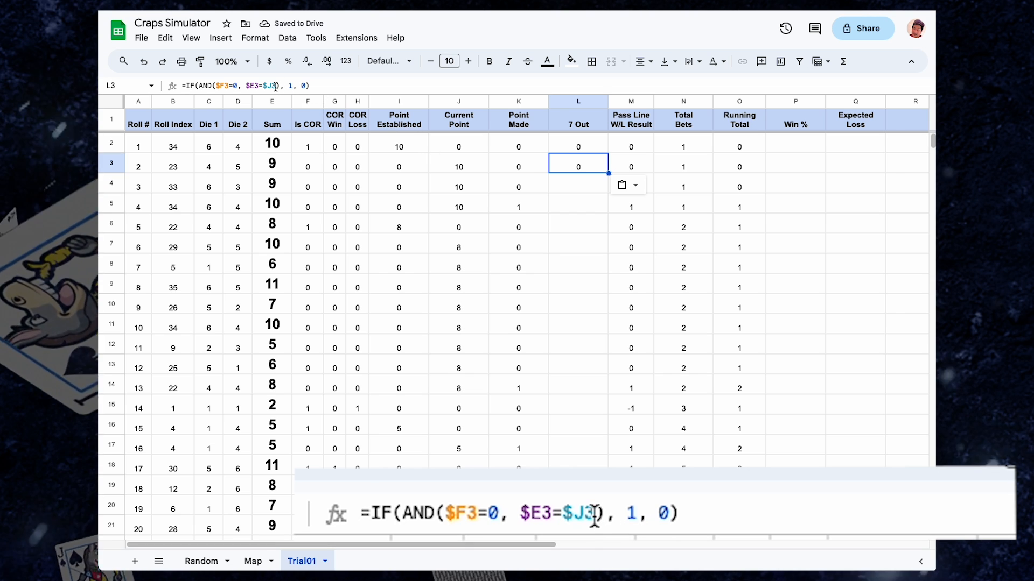
{"action": "left_click", "coordinate": [276, 86]}
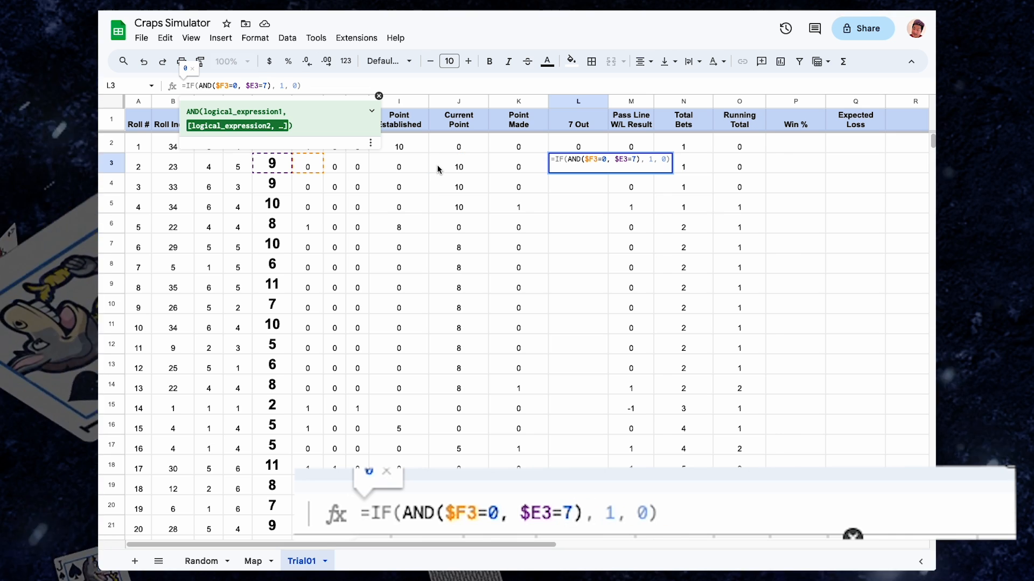
{"action": "key", "text": "Return"}
{"action": "key", "text": "ctrl+Return"}
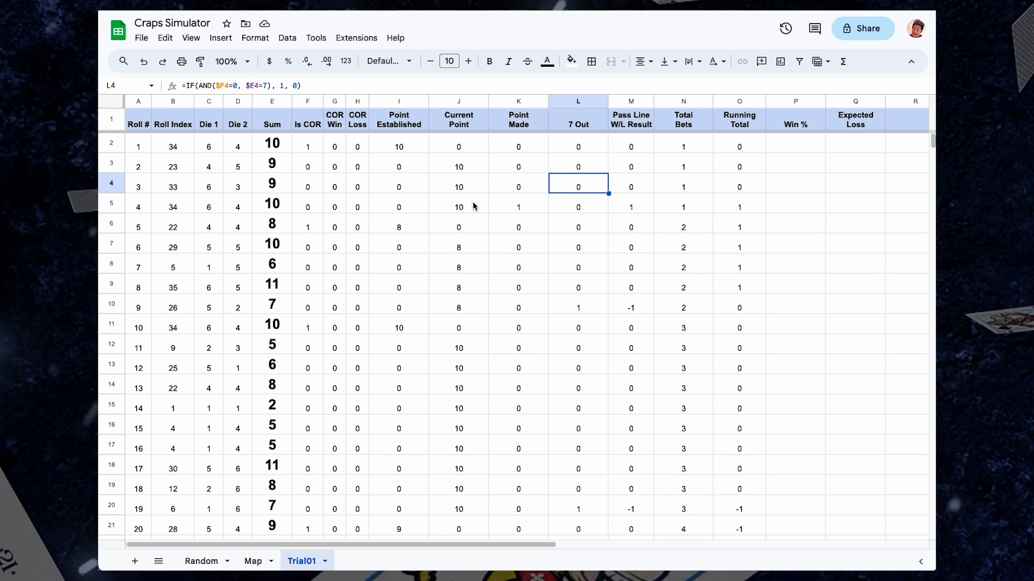
Step: Examine rows 2 through 10 roll by roll, ending with row 10's 7 Out, Pass Line W/L Result and Running Total cells
{"action": "left_click", "coordinate": [111, 144]}
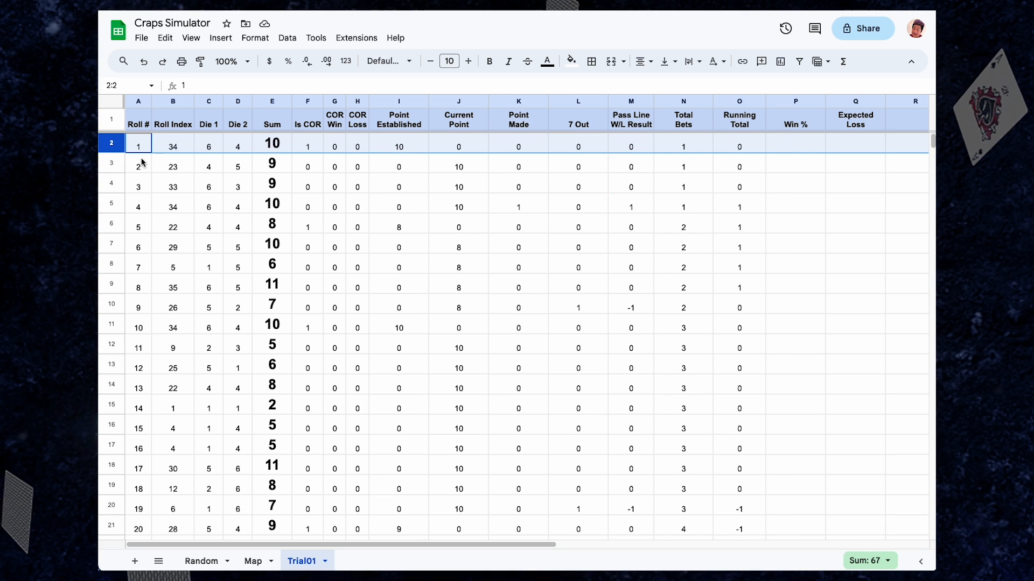
{"action": "left_click", "coordinate": [113, 166]}
{"action": "left_click", "coordinate": [113, 182]}
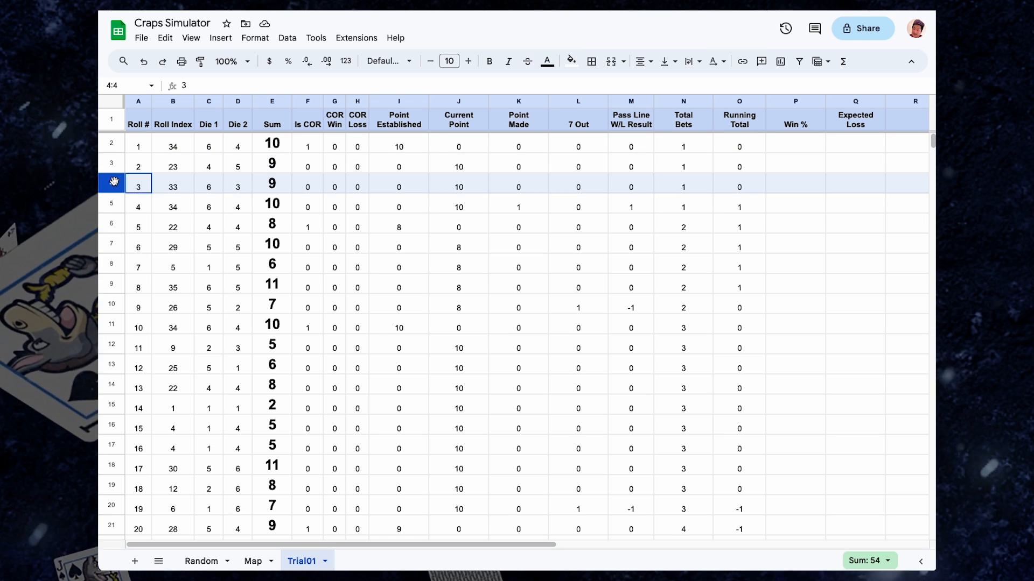
{"action": "left_click", "coordinate": [112, 207]}
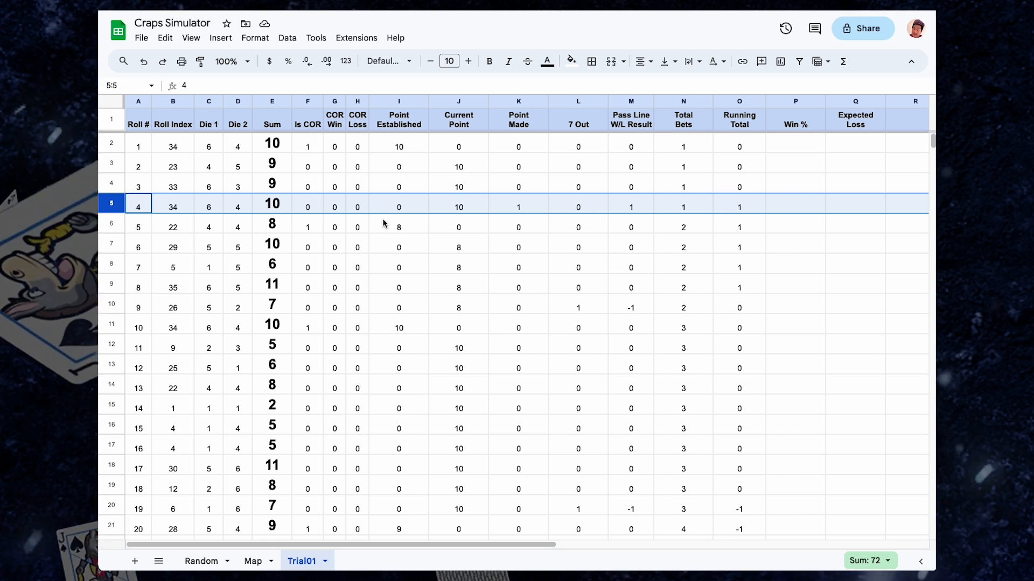
{"action": "left_click", "coordinate": [111, 224]}
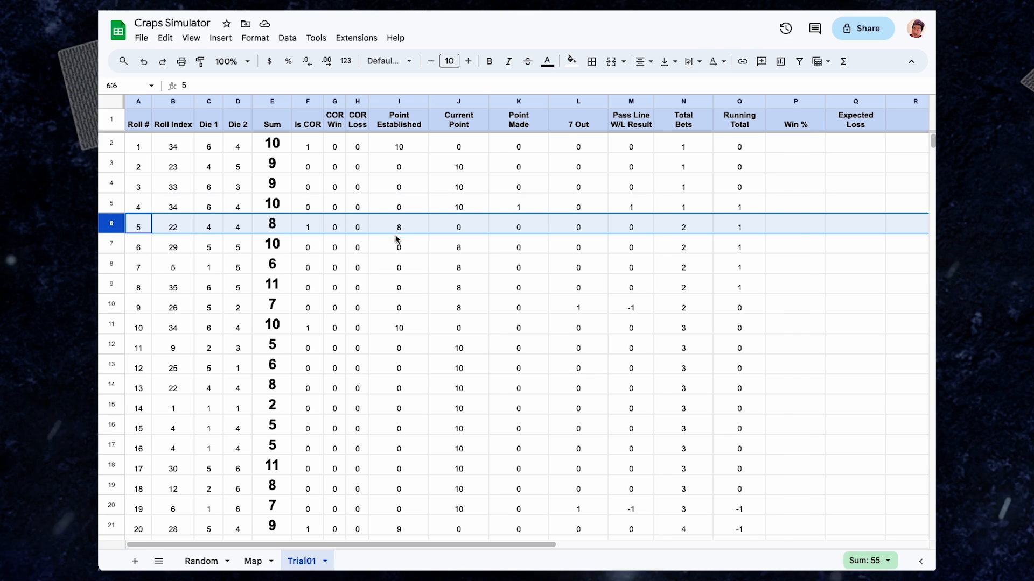
{"action": "left_click", "coordinate": [111, 245]}
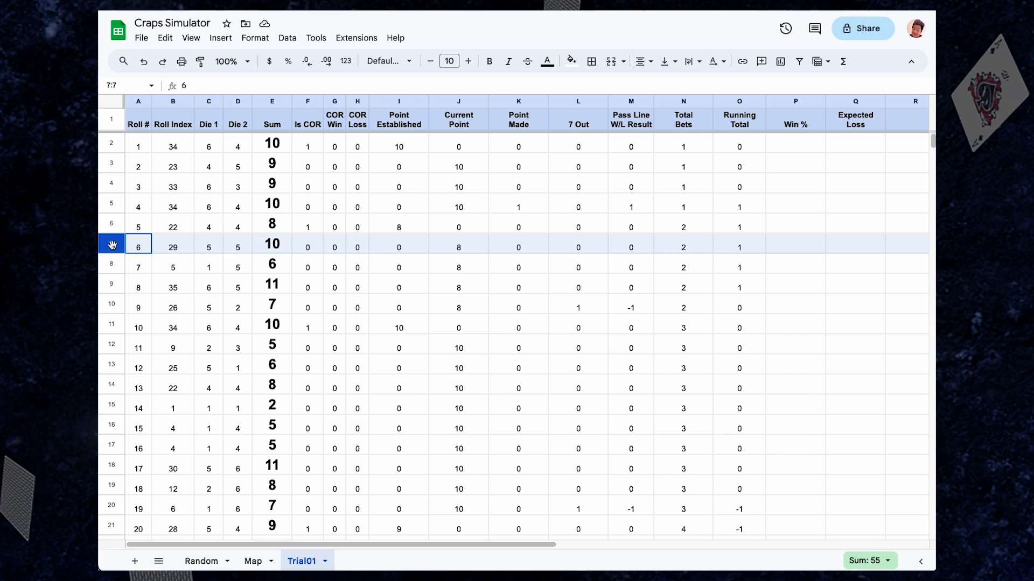
{"action": "left_click", "coordinate": [111, 265]}
{"action": "left_click", "coordinate": [112, 284]}
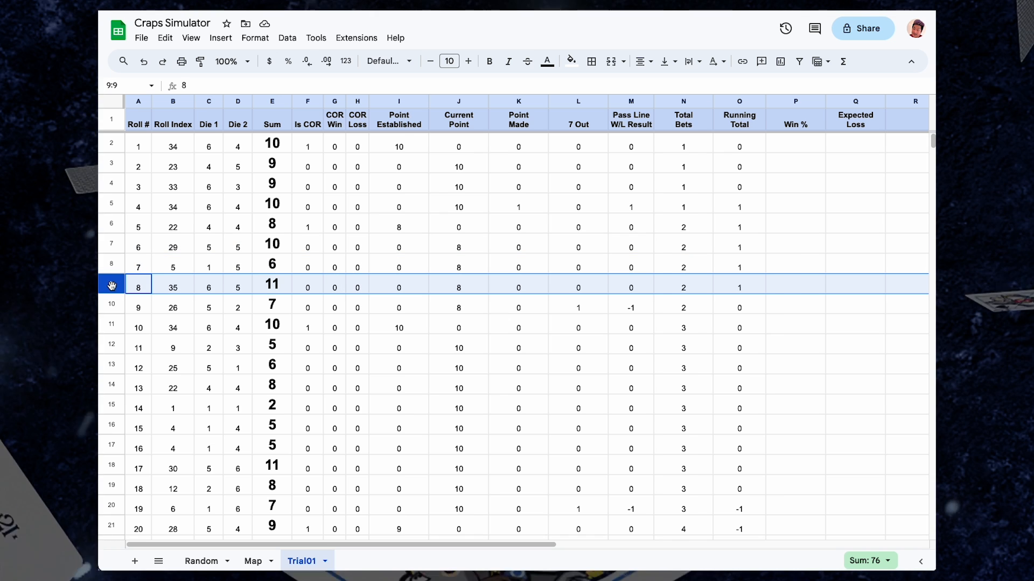
{"action": "left_click", "coordinate": [112, 305]}
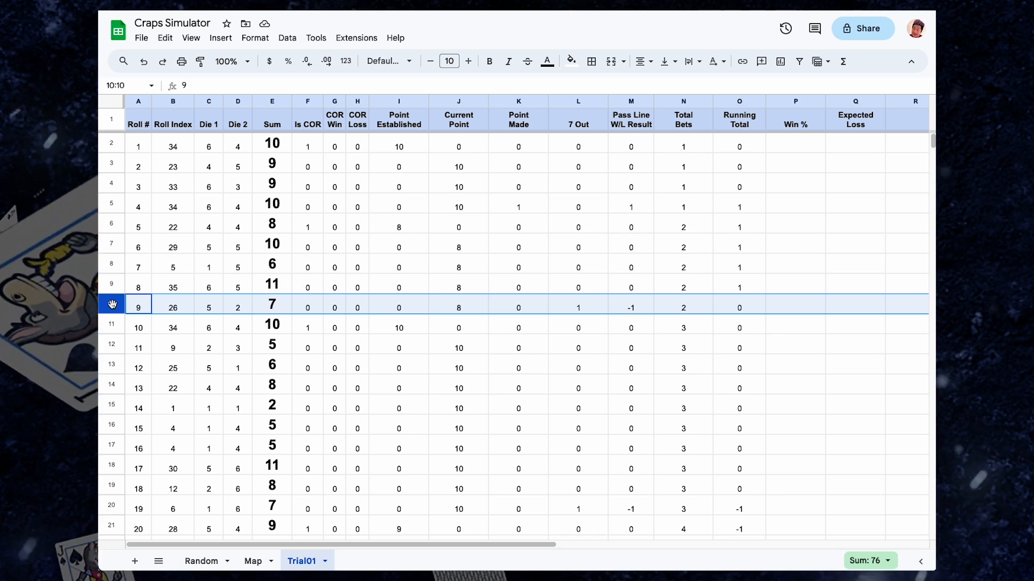
{"action": "left_click", "coordinate": [587, 305]}
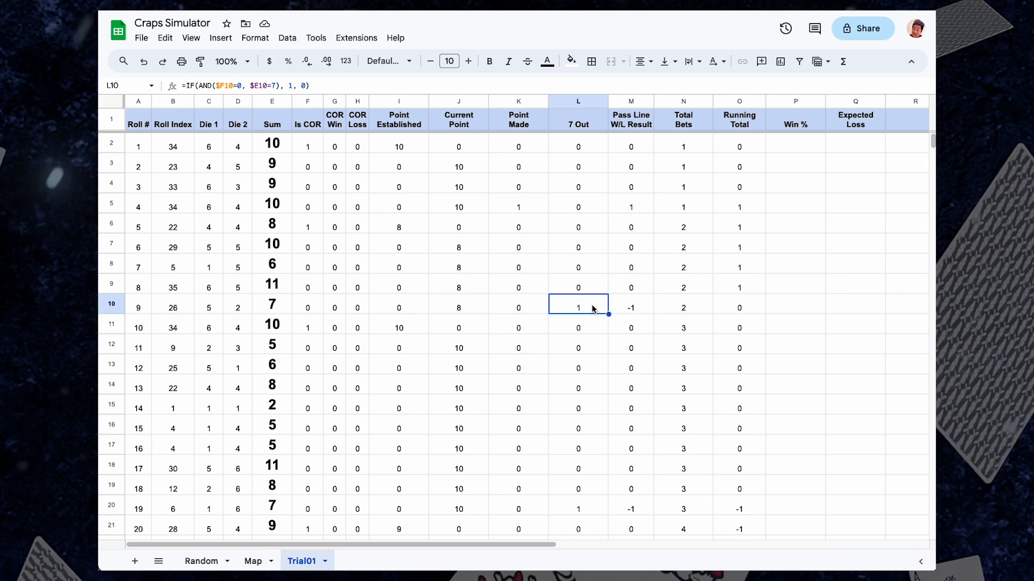
{"action": "left_click", "coordinate": [640, 308]}
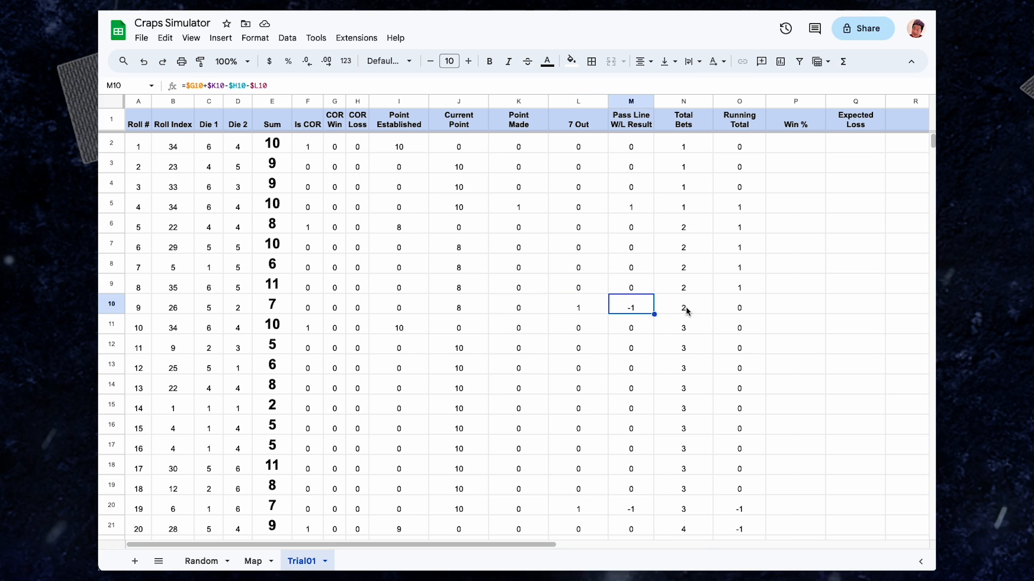
{"action": "left_click", "coordinate": [746, 308]}
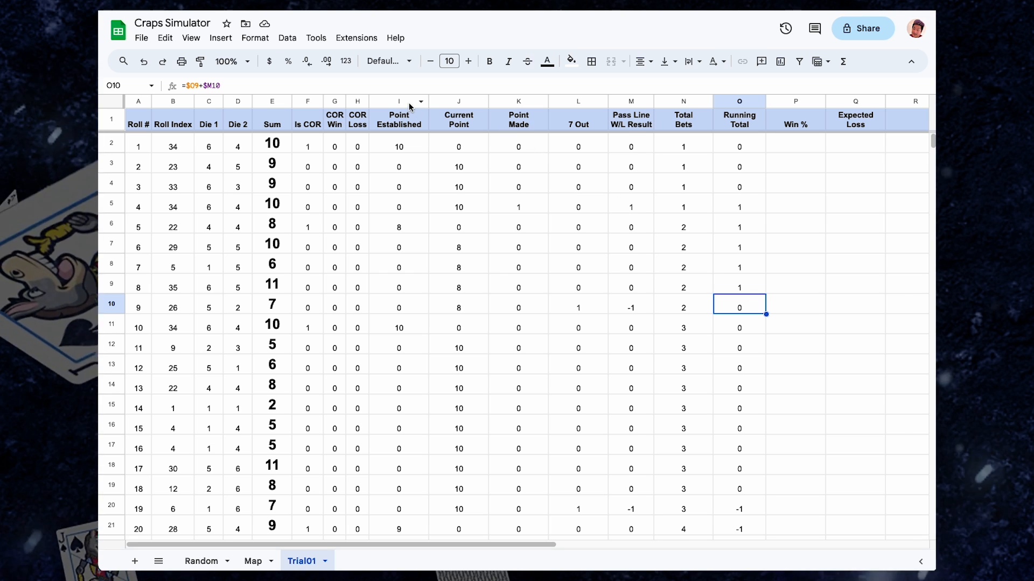
Step: Fit the widths of the Current Point, Point Made and 7 Out columns to their contents
{"action": "left_click_drag", "start_coordinate": [441, 101], "coordinate": [607, 101]}
{"action": "double_click", "coordinate": [607, 102]}
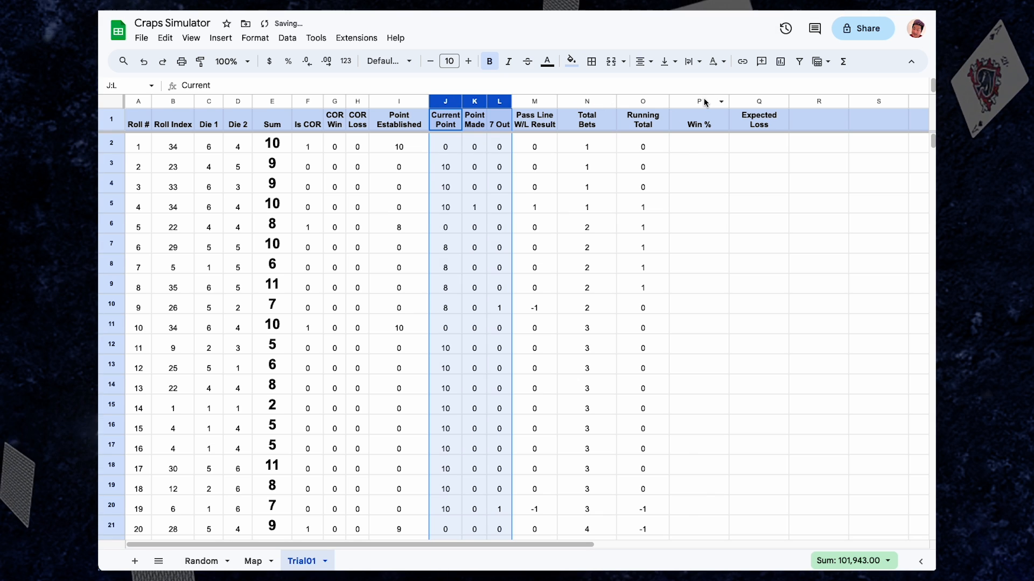
Step: Enter =-$N2*0.0141 in Q2 and autofill it down the Expected Loss column
{"action": "left_click_drag", "start_coordinate": [704, 103], "coordinate": [759, 101]}
{"action": "left_click", "coordinate": [698, 143]}
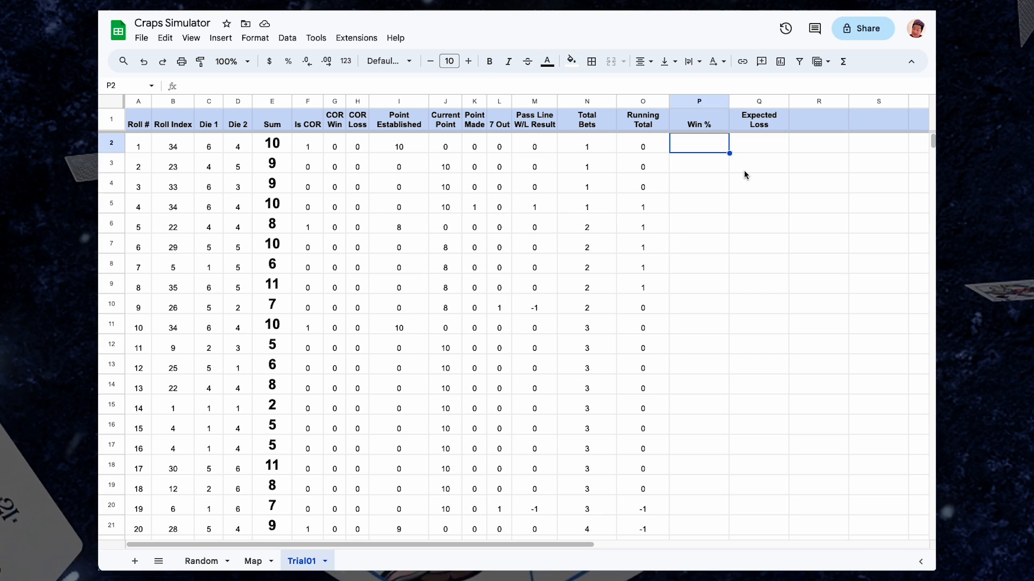
{"action": "key", "text": "Right"}
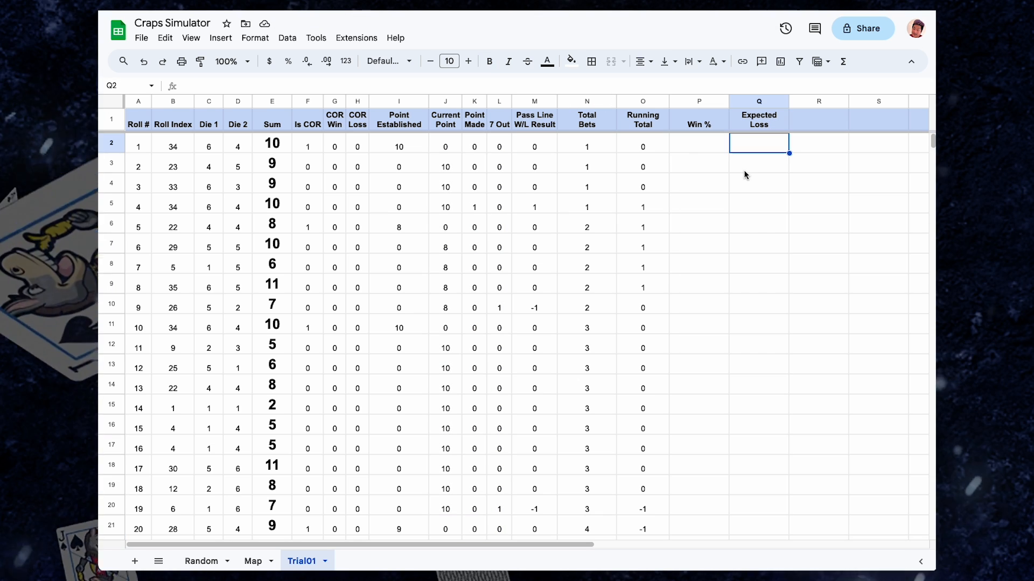
{"action": "type", "text": "=-"}
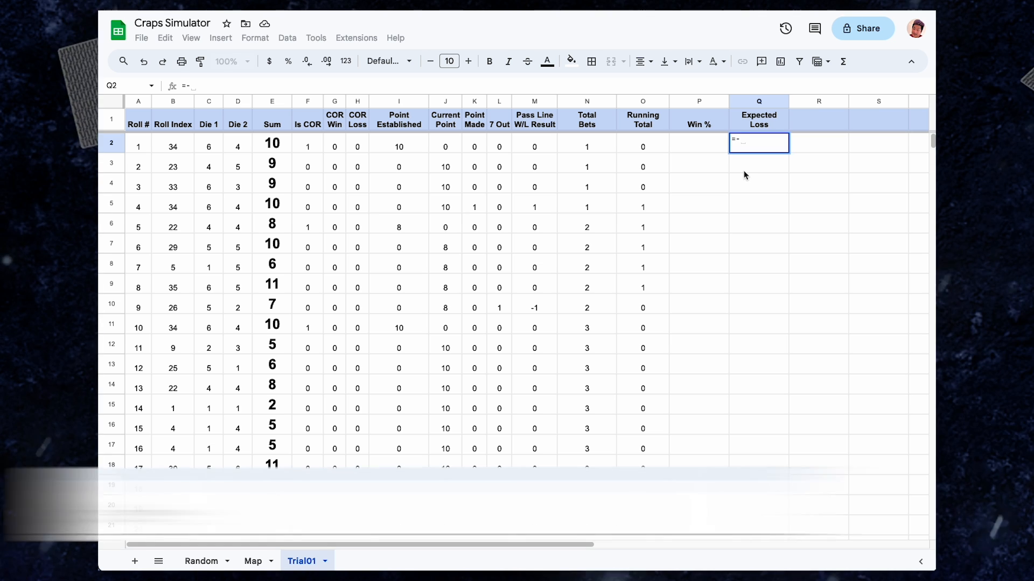
{"action": "type", "text": "$N"}
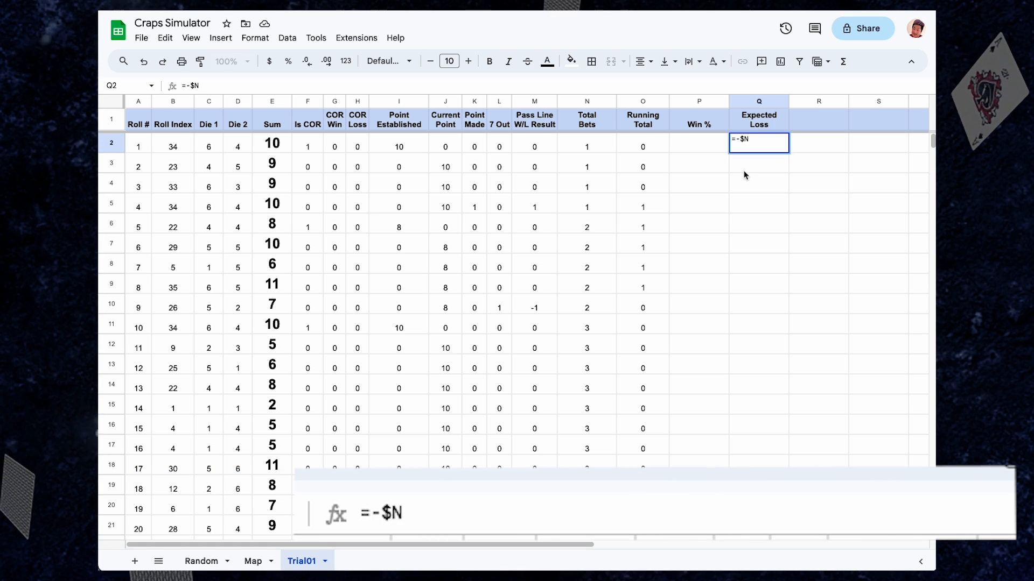
{"action": "type", "text": "2*0.0"}
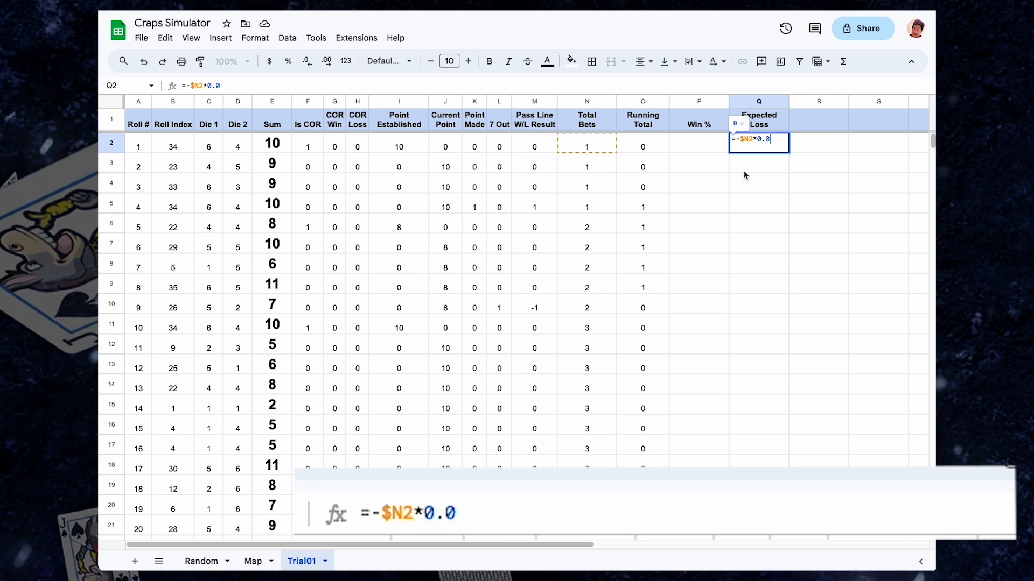
{"action": "type", "text": "14"}
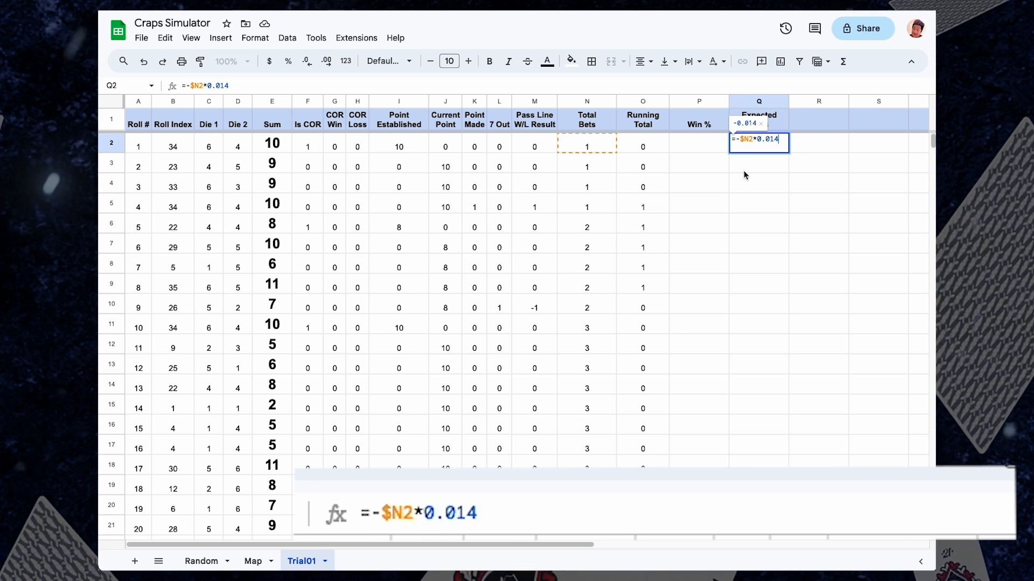
{"action": "type", "text": "1"}
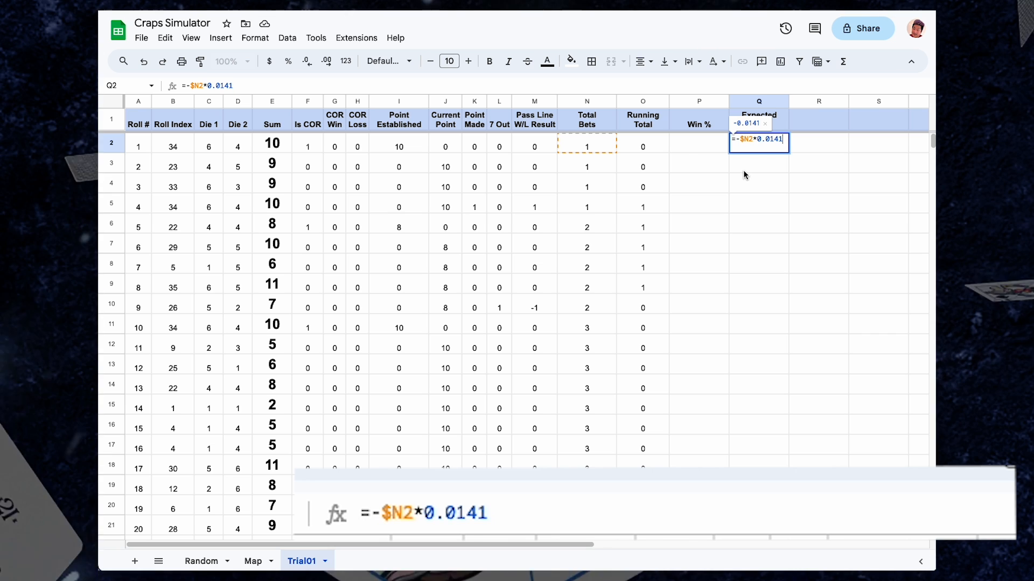
{"action": "key", "text": "Return"}
{"action": "key", "text": "ctrl+Return"}
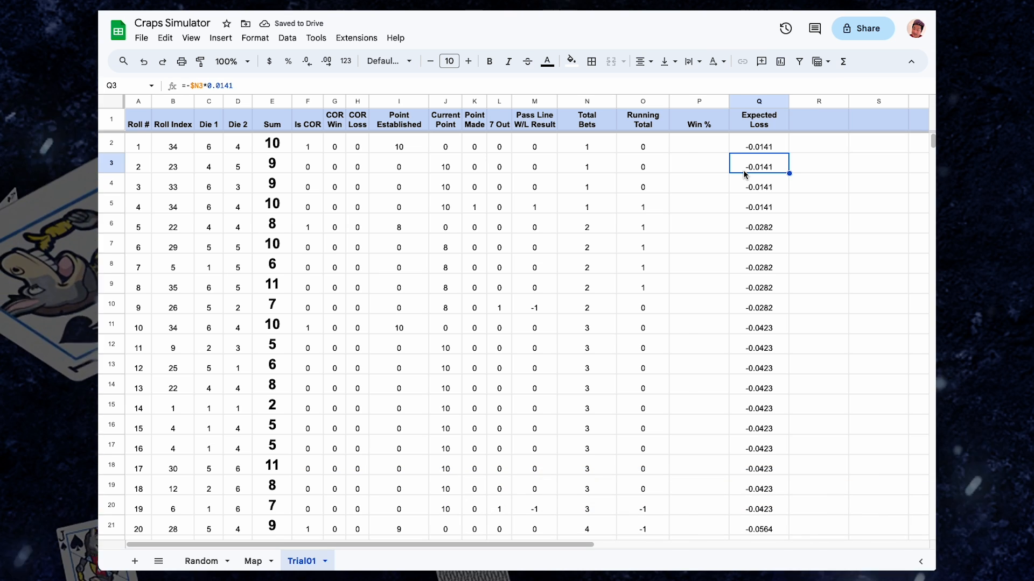
Step: Enter =IF($M2<>0, $O2/$N2, "") in P2 and autofill it down the Win % column
{"action": "key", "text": "Up"}
{"action": "key", "text": "Left"}
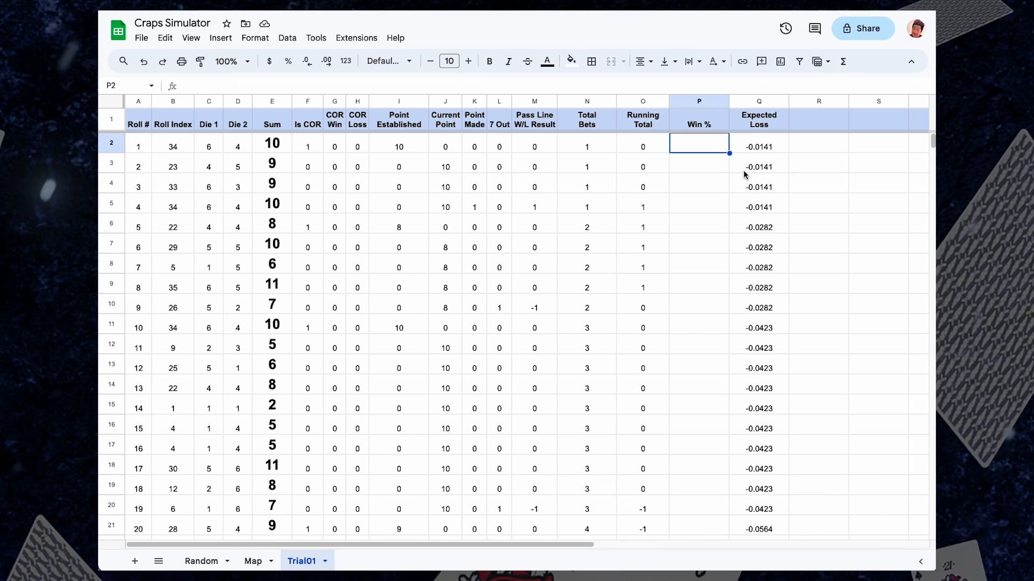
{"action": "type", "text": "=IF("}
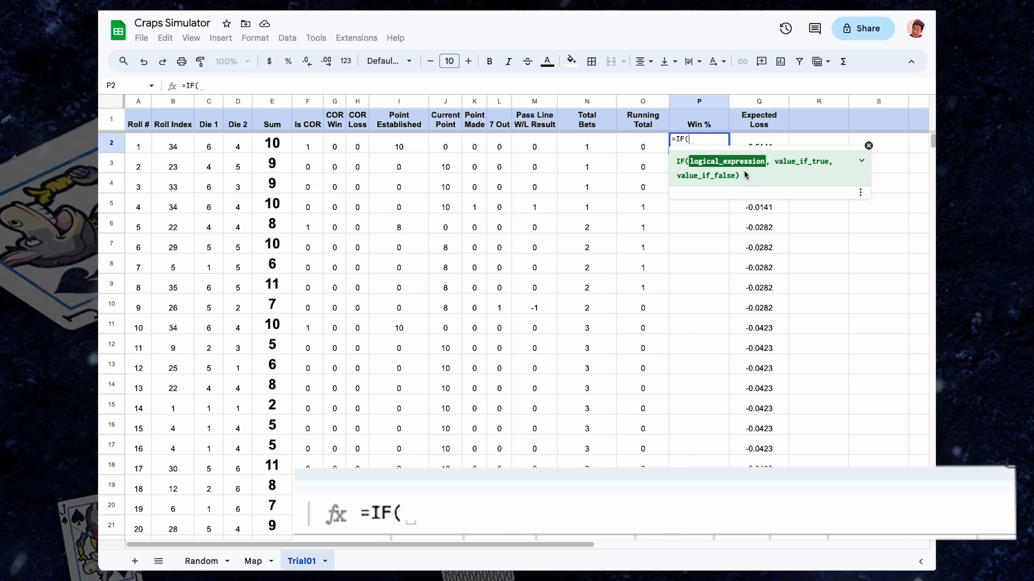
{"action": "type", "text": "$M"}
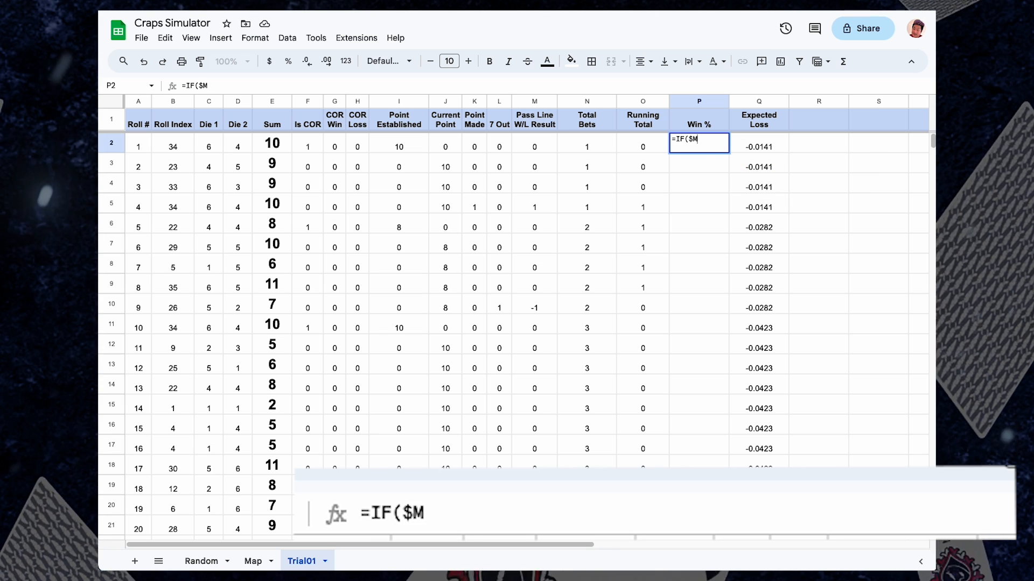
{"action": "type", "text": "2<>-"}
{"action": "key", "text": "BackSpace"}
{"action": "type", "text": "0, $"}
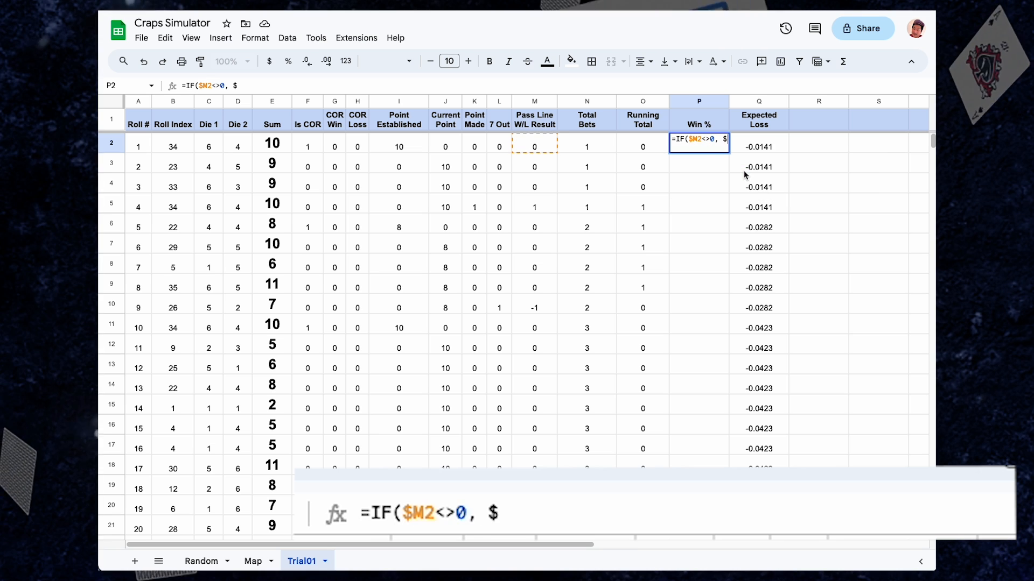
{"action": "type", "text": "O2"}
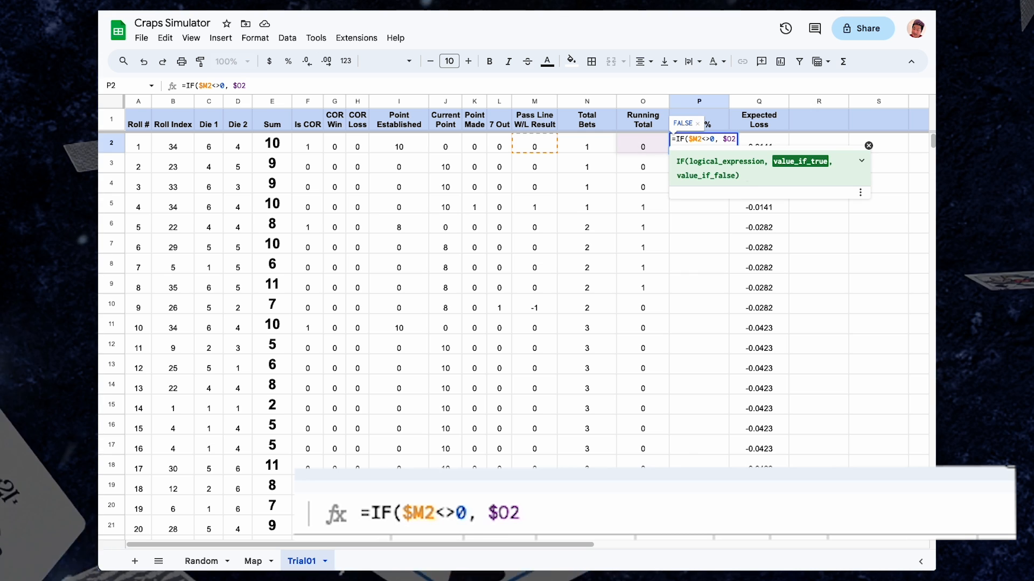
{"action": "type", "text": "/$"}
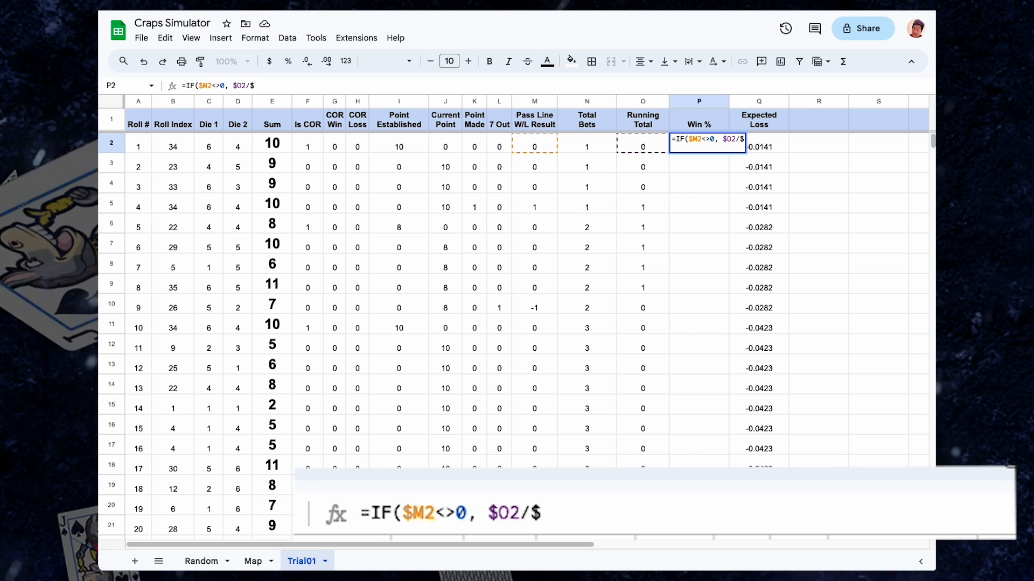
{"action": "type", "text": "N2, "}
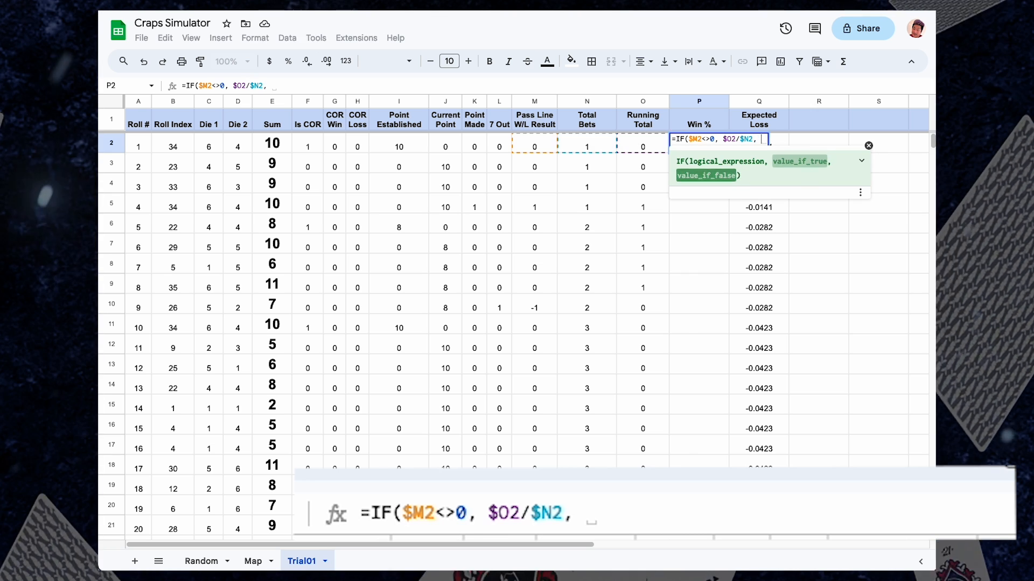
{"action": "type", "text": "\"\")"}
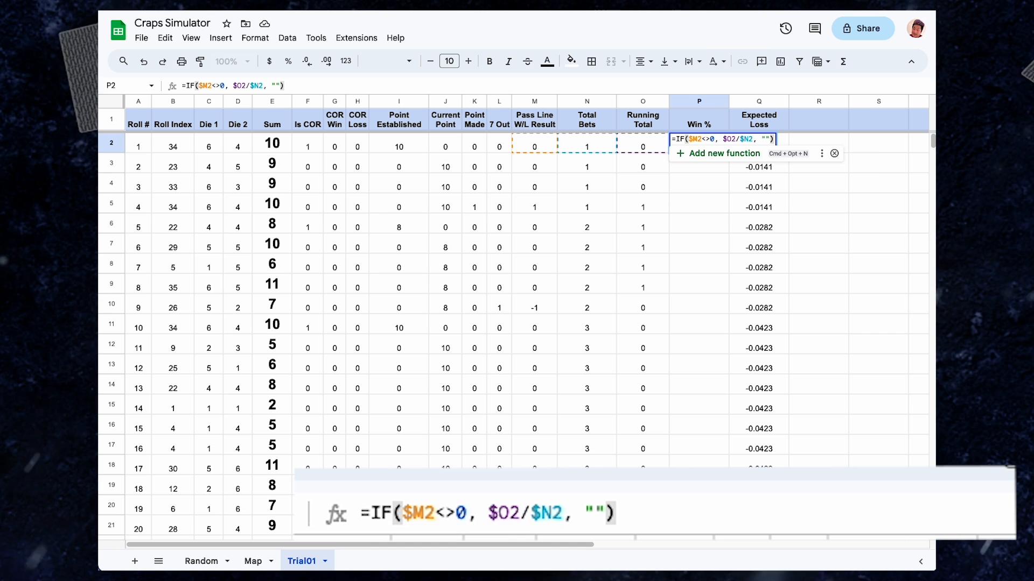
{"action": "key", "text": "Return"}
{"action": "key", "text": "super+Return"}
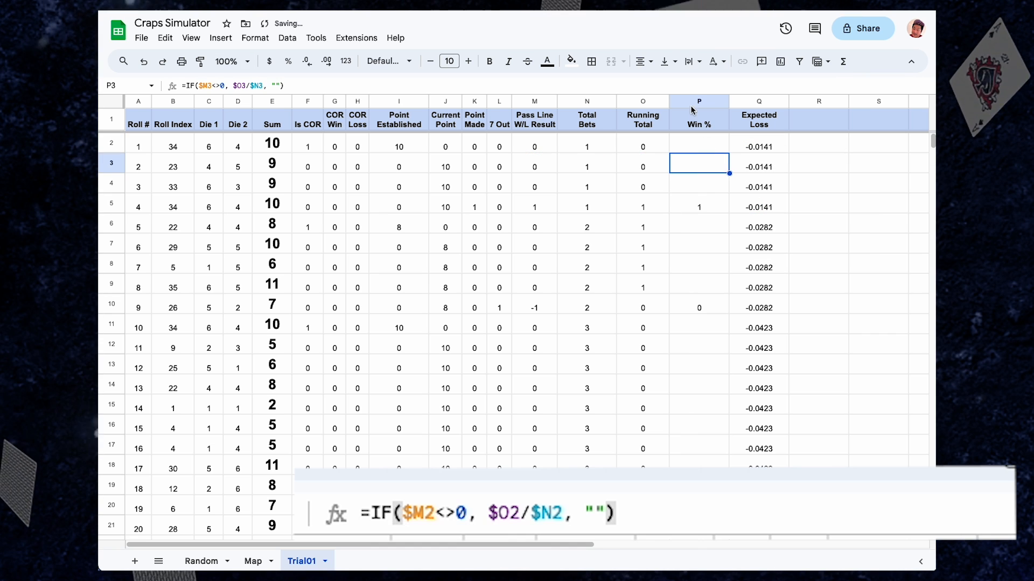
Step: Format the Win % column as percentages and go to the last row of the Total Bets column
{"action": "left_click", "coordinate": [689, 103]}
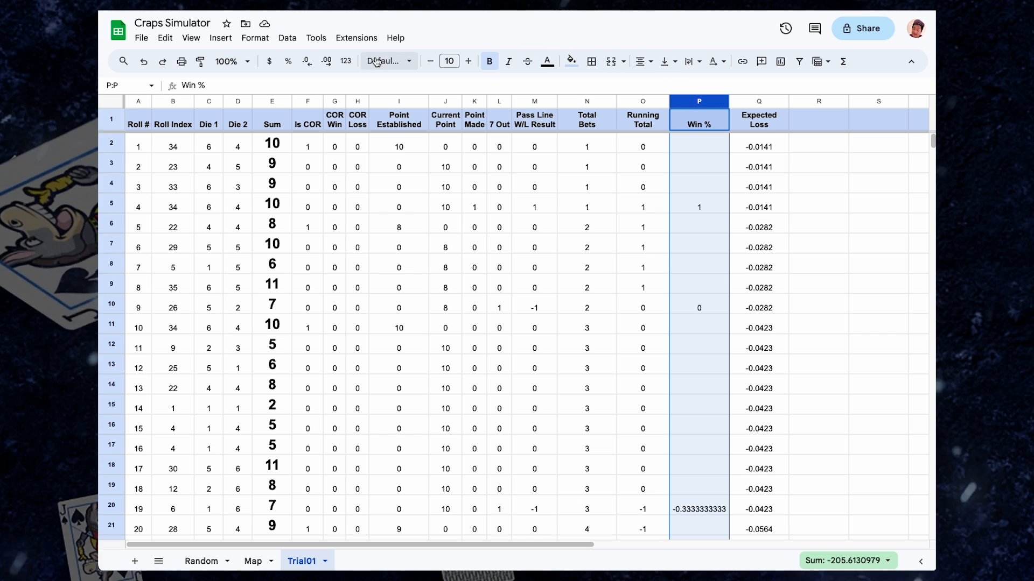
{"action": "left_click", "coordinate": [286, 63]}
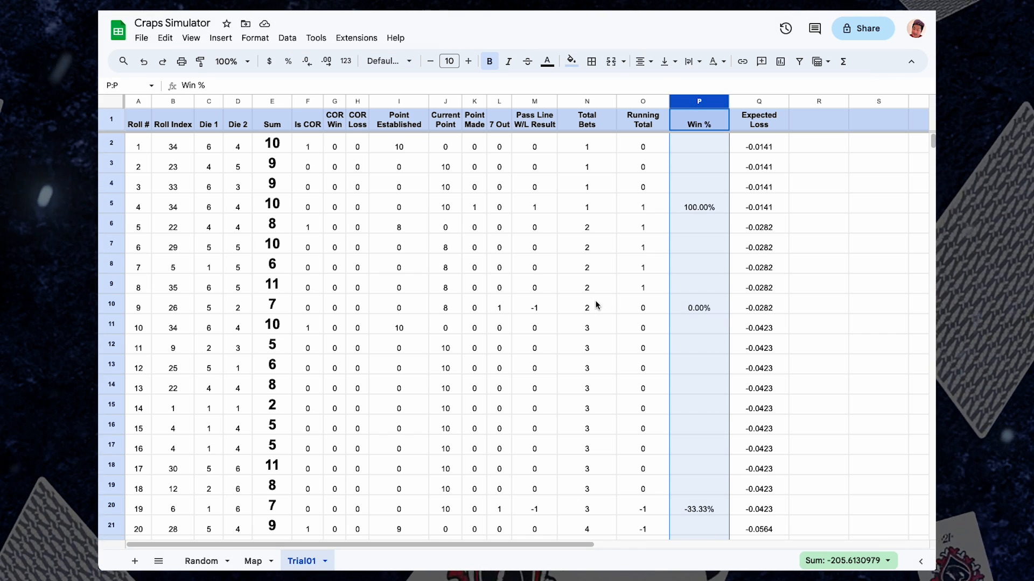
{"action": "left_click", "coordinate": [594, 303]}
{"action": "key", "text": "ctrl+Down"}
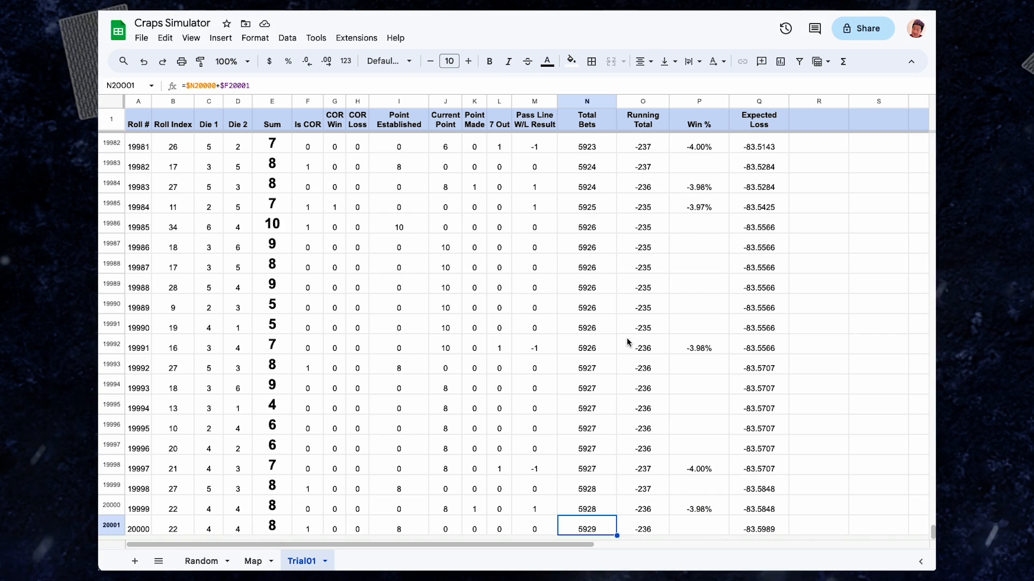
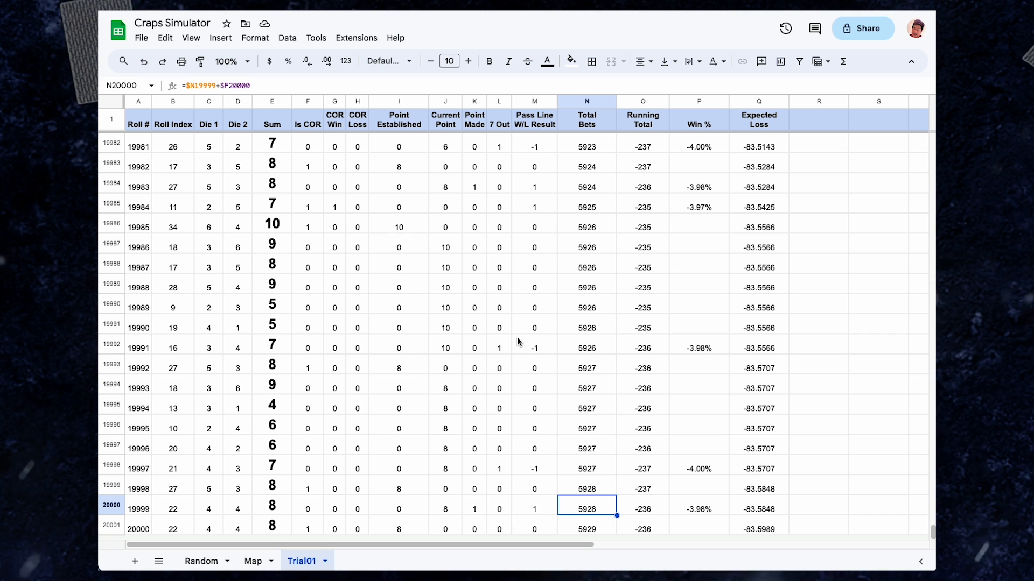
Step: Copy the Roll Index values A2:A20001 on the Random sheet and switch the selection summary to Count
{"action": "left_click", "coordinate": [201, 561]}
{"action": "key", "text": "super+c"}
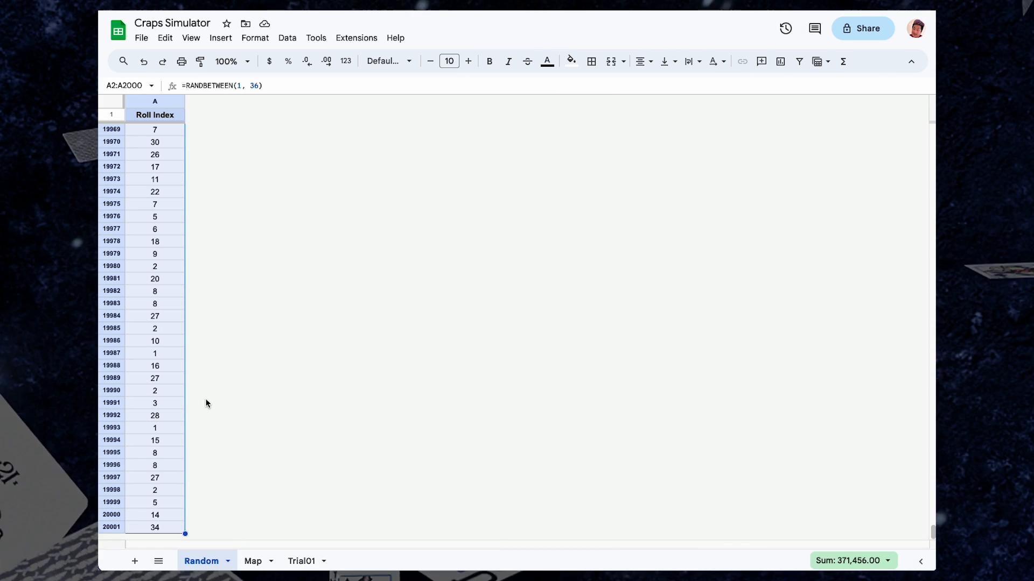
{"action": "left_click", "coordinate": [854, 560]}
{"action": "left_click", "coordinate": [856, 541]}
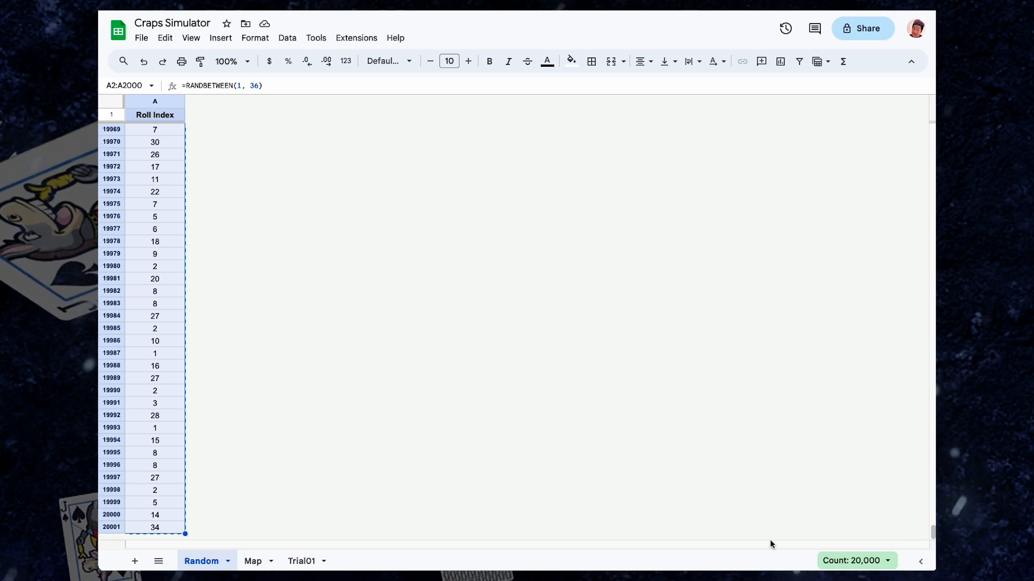
Step: Replace the Trial01 Roll Index cells B2:B20001 with the copied random rolls, pasted as values only
{"action": "left_click", "coordinate": [293, 561]}
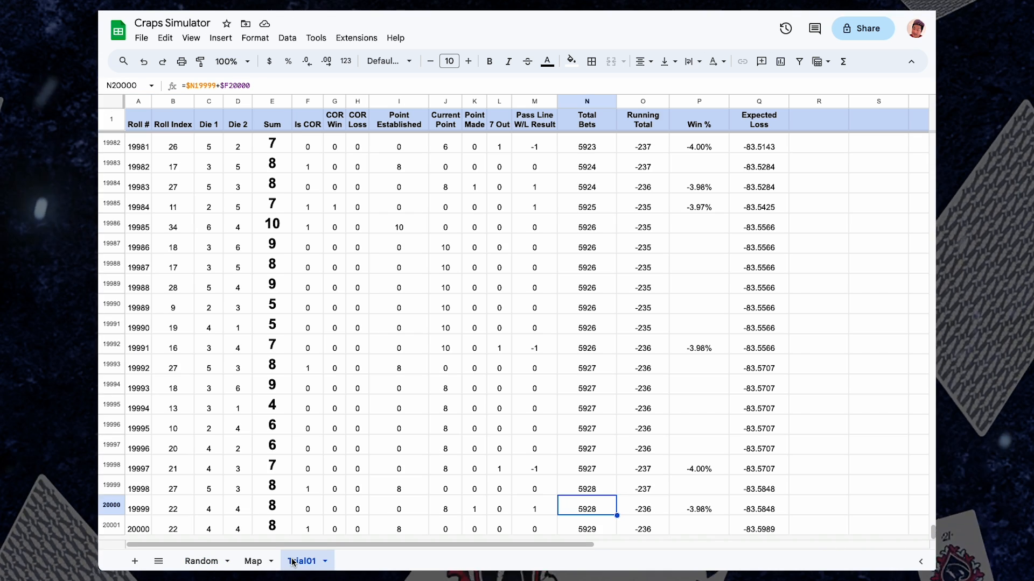
{"action": "left_click", "coordinate": [173, 530]}
{"action": "key", "text": "super+shift+Up"}
{"action": "right_click", "coordinate": [174, 227]}
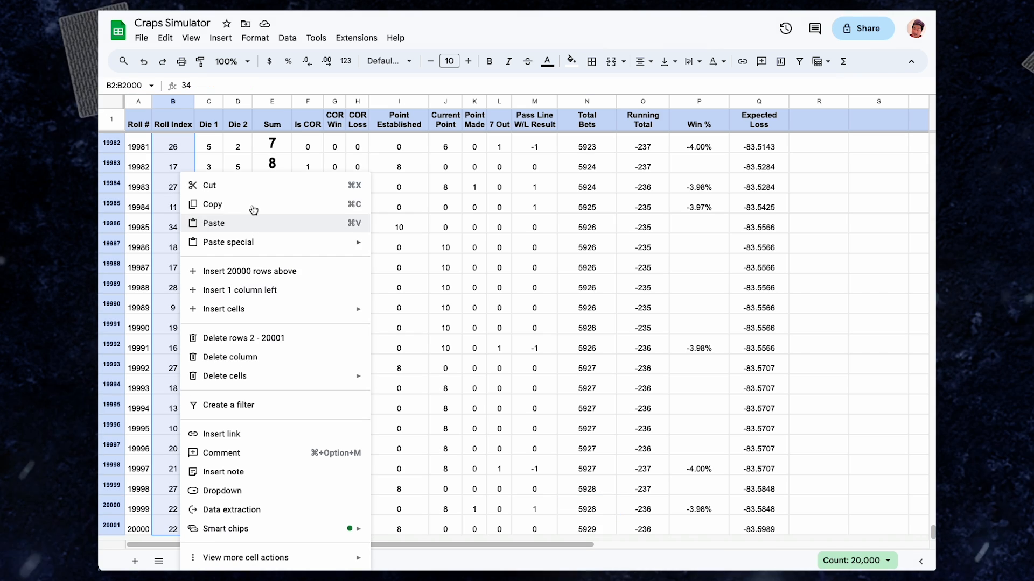
{"action": "mouse_move", "coordinate": [264, 246]}
{"action": "left_click", "coordinate": [401, 247]}
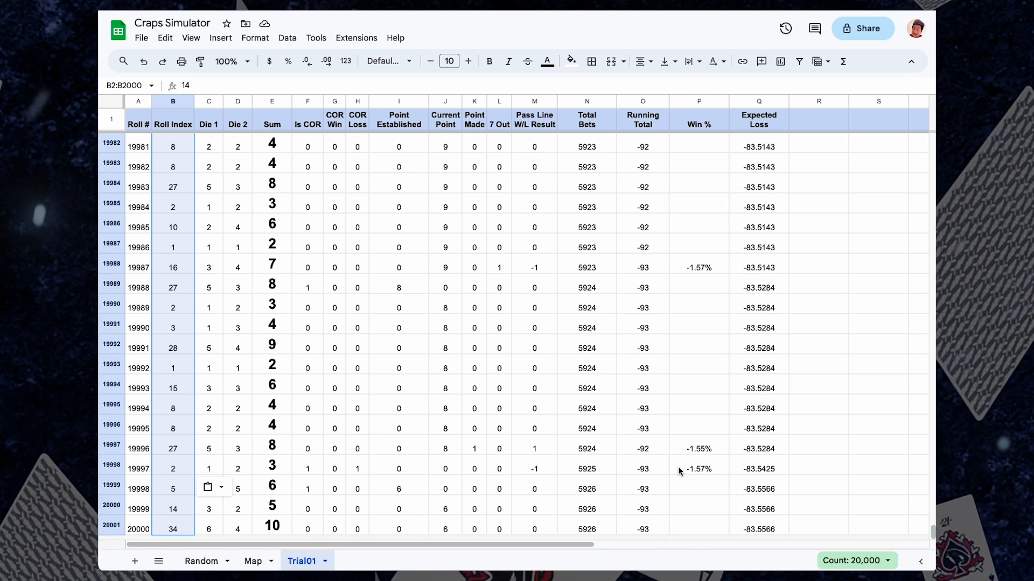
Step: Check the Total Bets, Expected Loss and Running Total cells in row 19998
{"action": "left_click", "coordinate": [584, 470]}
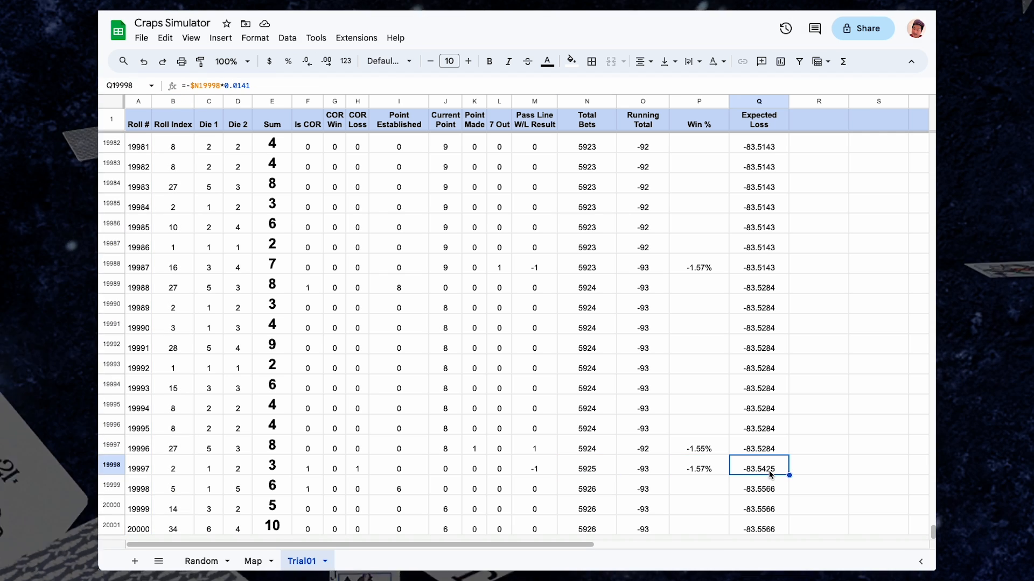
{"action": "left_click", "coordinate": [649, 471]}
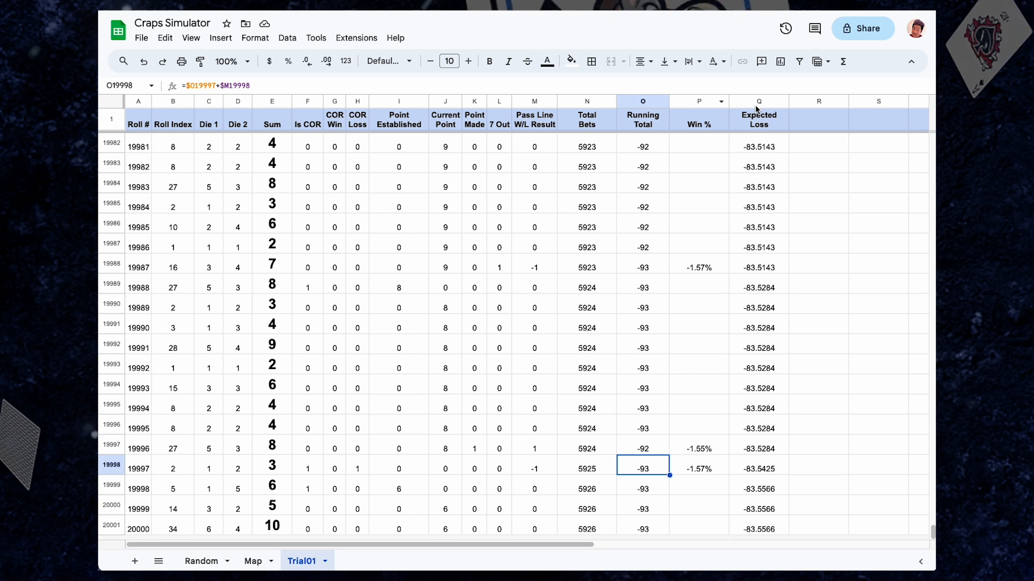
Step: Add a conditional format rule to M1:Q20001 that shows values less than 0 in red text without a fill
{"action": "left_click_drag", "start_coordinate": [759, 102], "coordinate": [651, 105]}
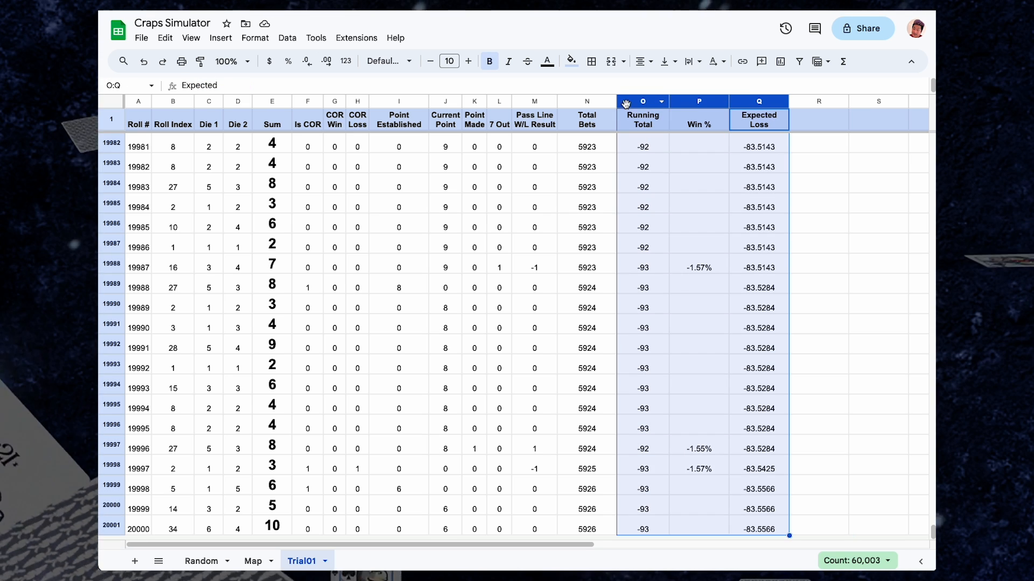
{"action": "left_click_drag", "start_coordinate": [534, 101], "coordinate": [727, 110]}
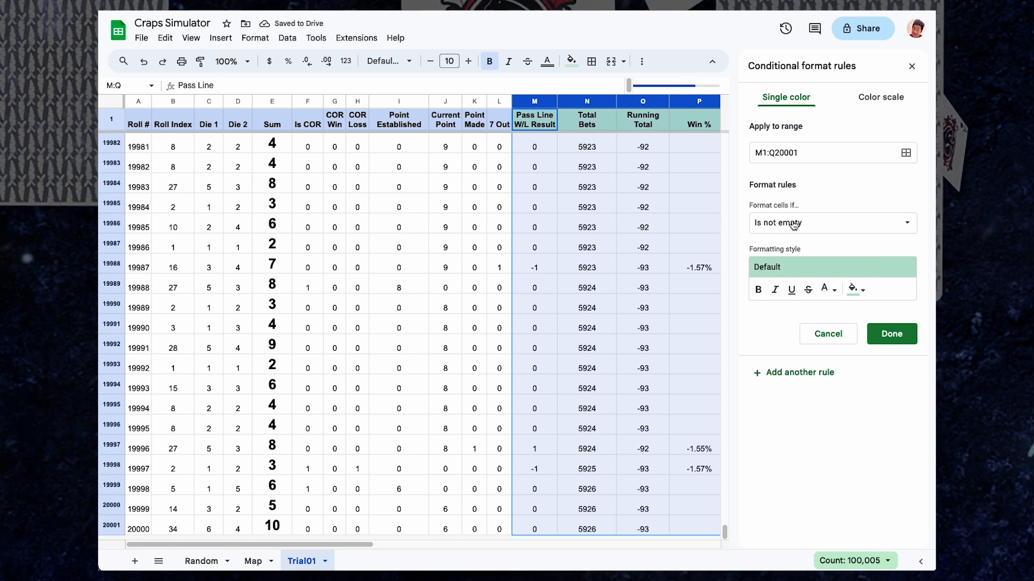
{"action": "left_click", "coordinate": [835, 223]}
{"action": "left_click", "coordinate": [801, 450]}
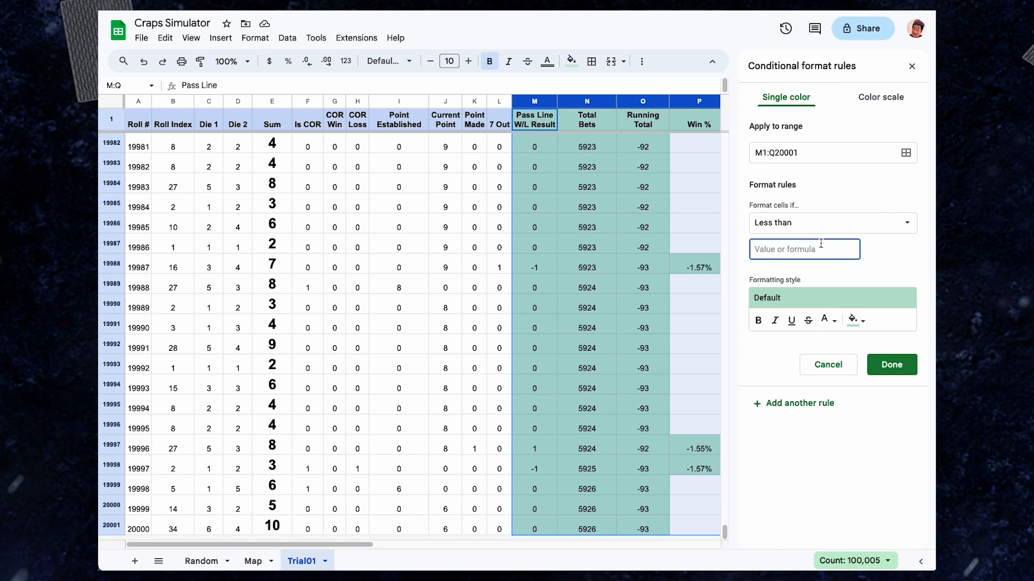
{"action": "left_click", "coordinate": [886, 298]}
{"action": "left_click", "coordinate": [882, 361]}
{"action": "left_click", "coordinate": [883, 366]}
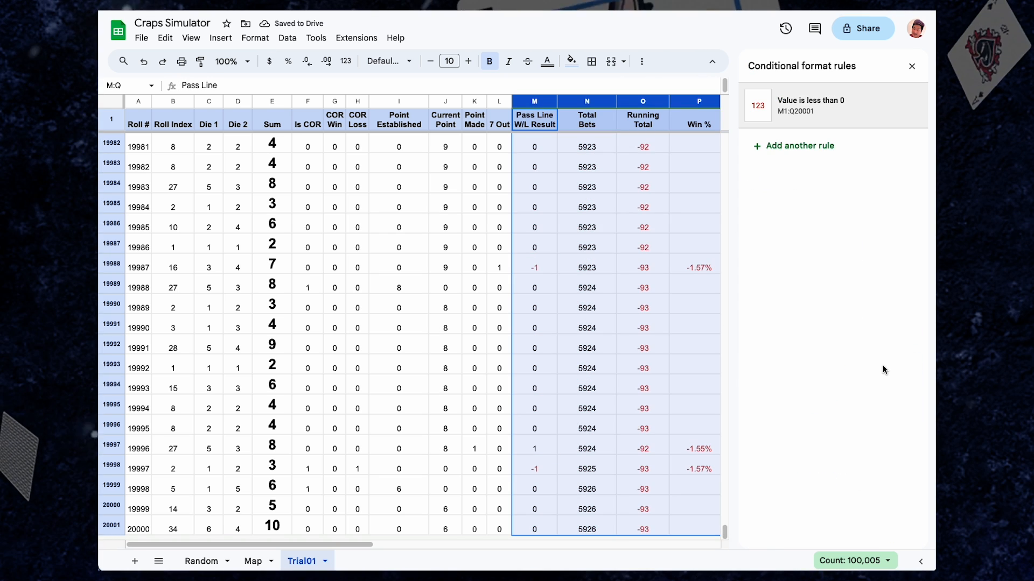
Step: Add a conditional format rule to columns G and K that fills values greater than 0 in green
{"action": "left_click", "coordinate": [334, 102]}
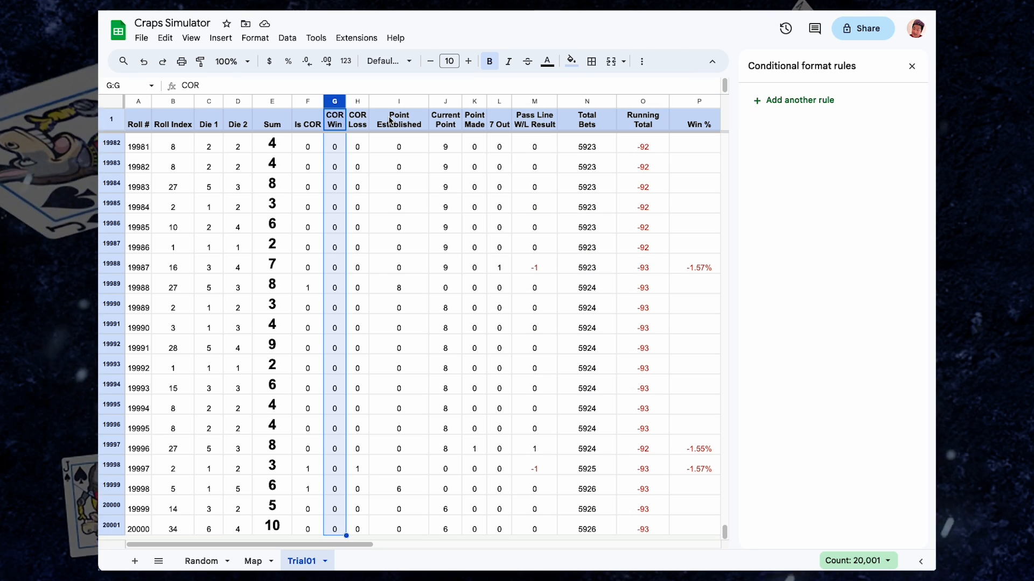
{"action": "left_click", "coordinate": [474, 102], "text": "ctrl"}
{"action": "left_click", "coordinate": [811, 102]}
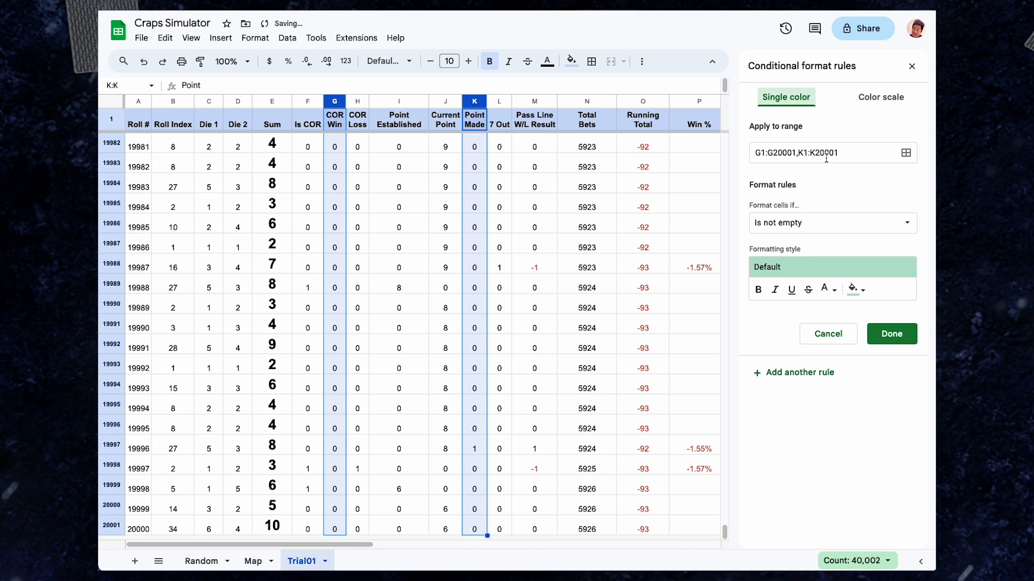
{"action": "left_click", "coordinate": [802, 226]}
{"action": "left_click", "coordinate": [795, 412]}
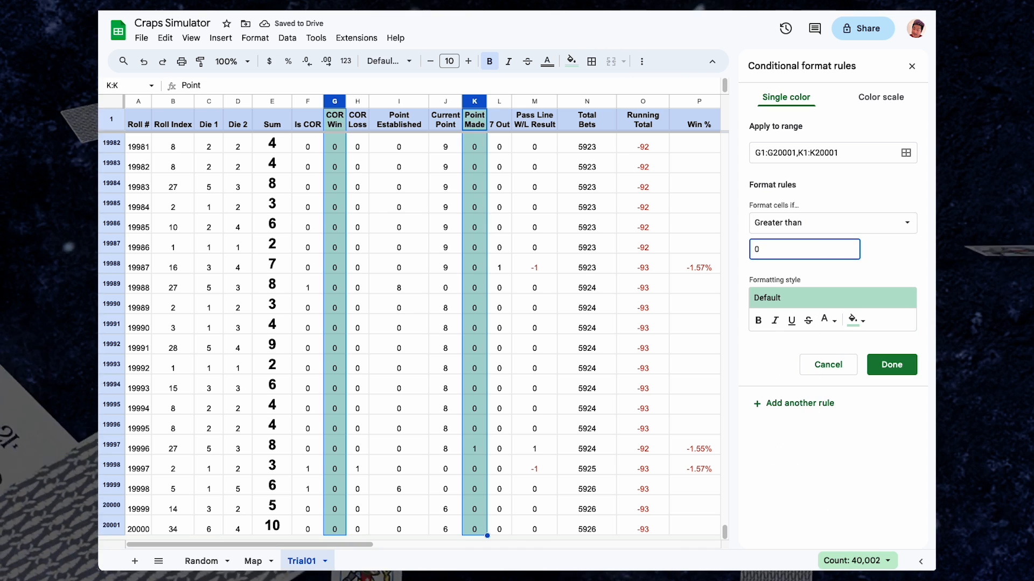
{"action": "left_click", "coordinate": [853, 320]}
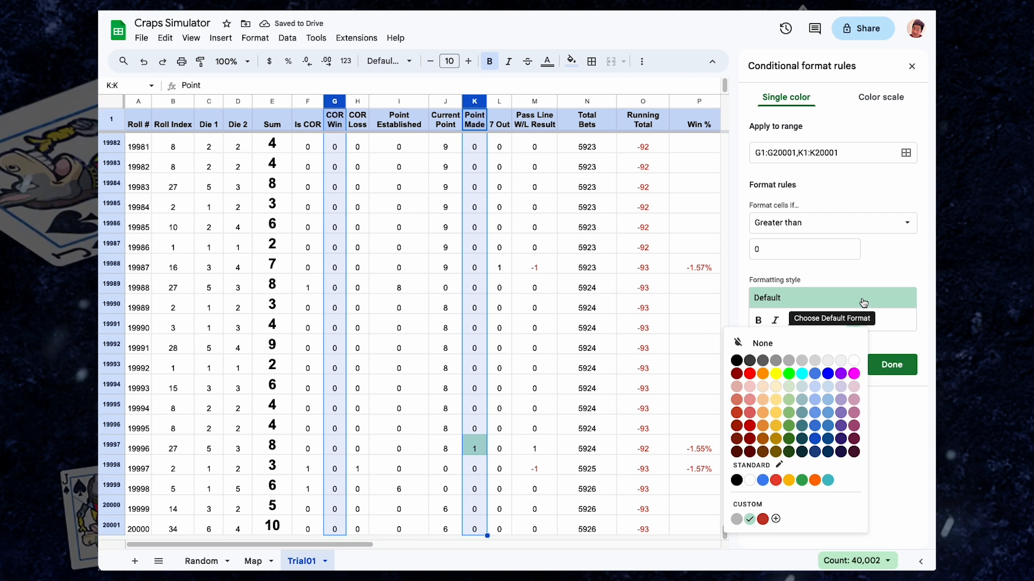
{"action": "left_click", "coordinate": [862, 303]}
{"action": "left_click", "coordinate": [913, 366]}
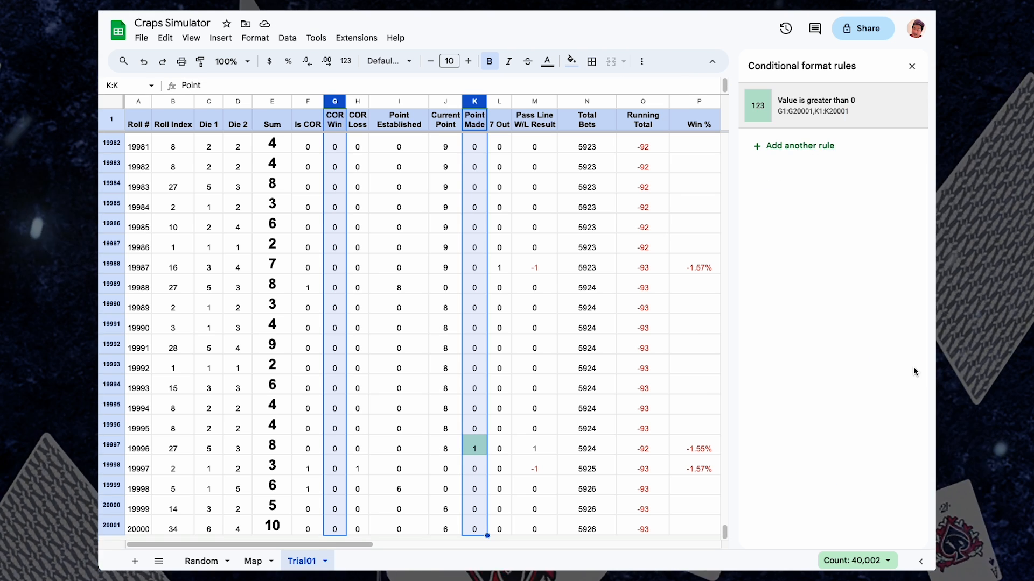
Step: Add a conditional format rule to columns H and L that fills values greater than 0 in light red
{"action": "left_click", "coordinate": [357, 101]}
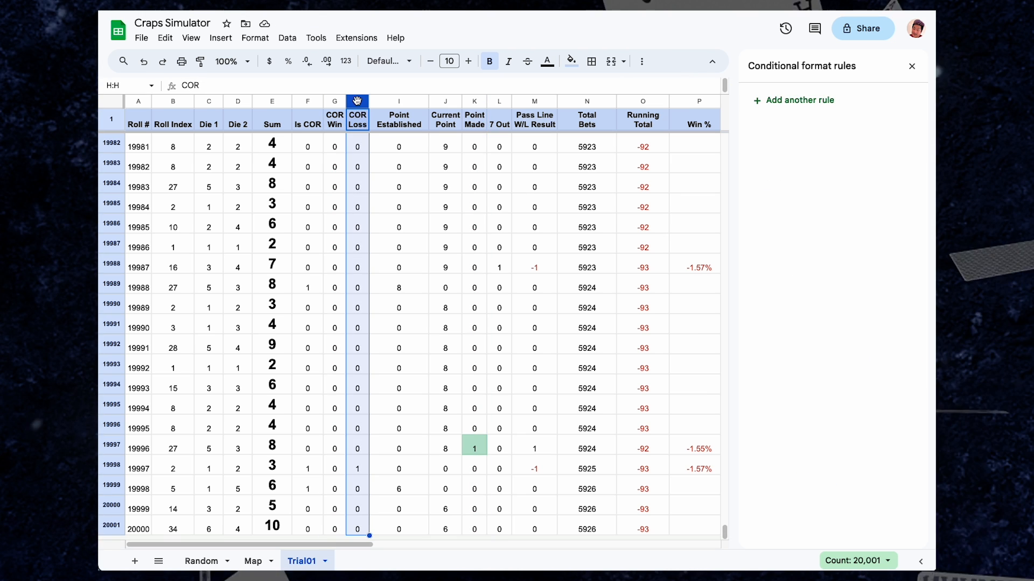
{"action": "left_click", "coordinate": [495, 102], "text": "ctrl"}
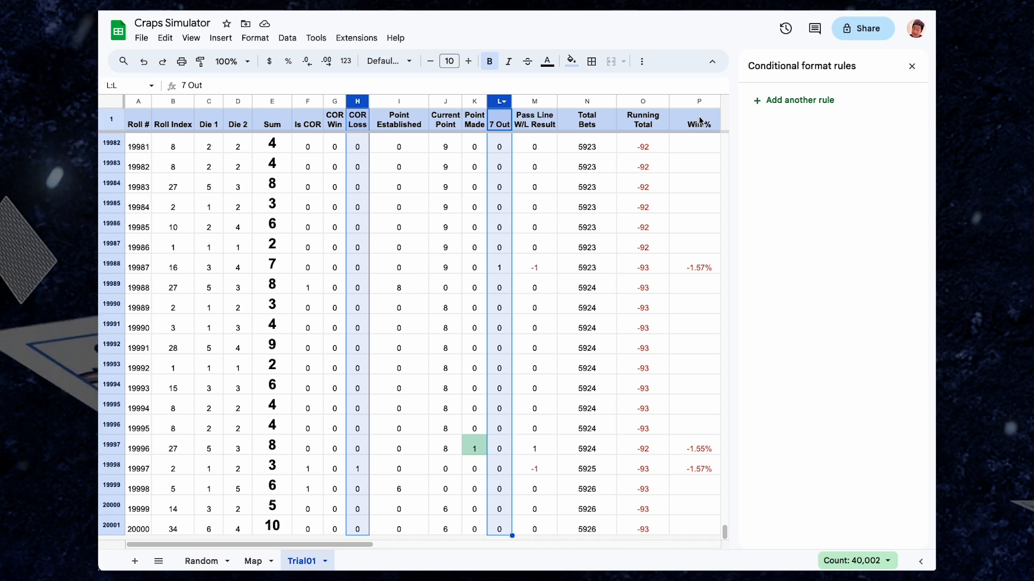
{"action": "left_click", "coordinate": [808, 100]}
{"action": "left_click", "coordinate": [829, 223]}
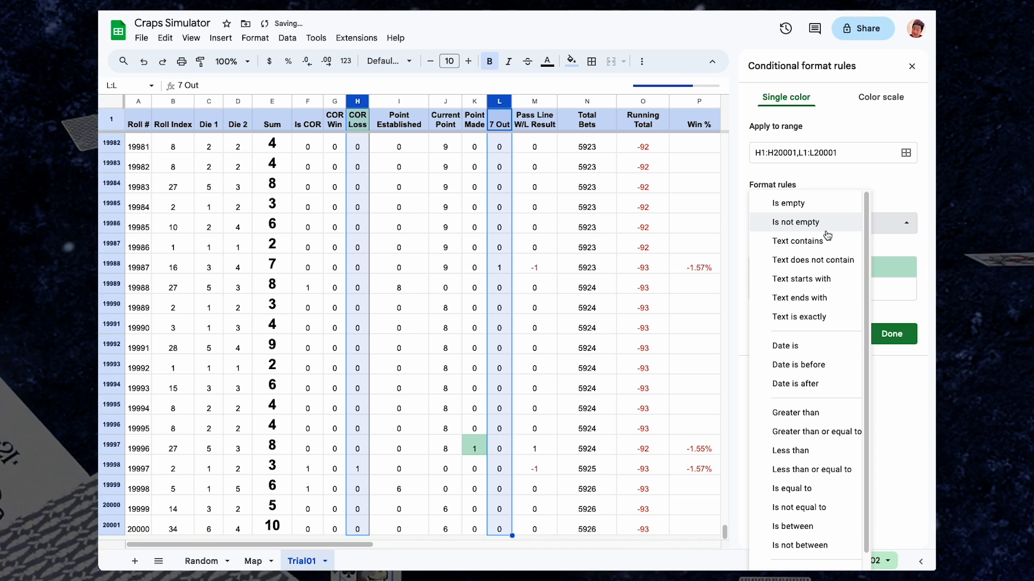
{"action": "left_click", "coordinate": [818, 414]}
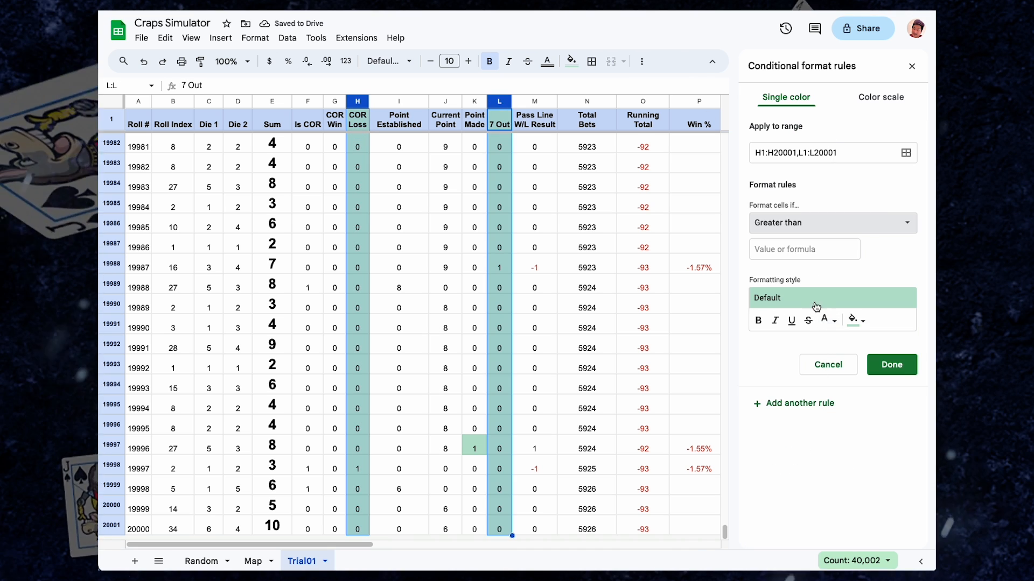
{"action": "left_click", "coordinate": [819, 300]}
{"action": "left_click", "coordinate": [874, 330]}
{"action": "left_click", "coordinate": [891, 365]}
{"action": "left_click", "coordinate": [802, 249]}
{"action": "type", "text": "0"}
{"action": "key", "text": "Return"}
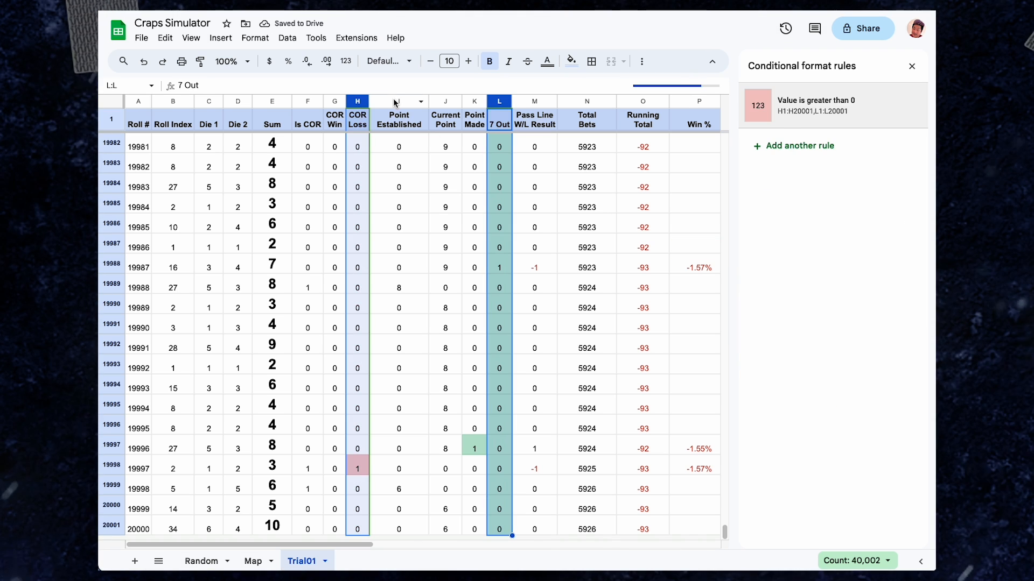
Step: Add a conditional format rule to I1:J20001 that fills values greater than 0 in light yellow
{"action": "left_click_drag", "start_coordinate": [396, 102], "coordinate": [445, 101]}
{"action": "left_click", "coordinate": [791, 101]}
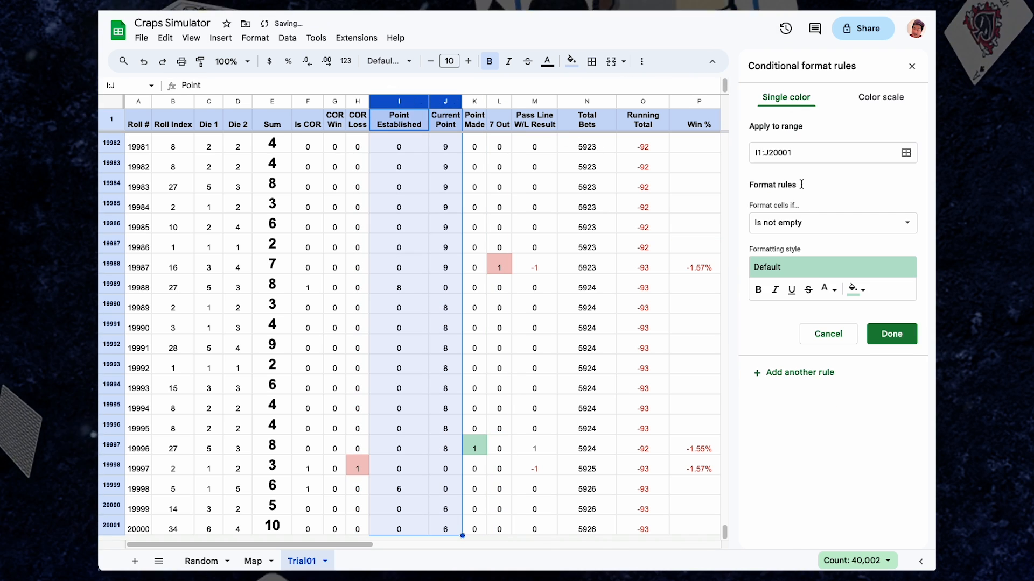
{"action": "left_click", "coordinate": [851, 223]}
{"action": "left_click", "coordinate": [796, 382]}
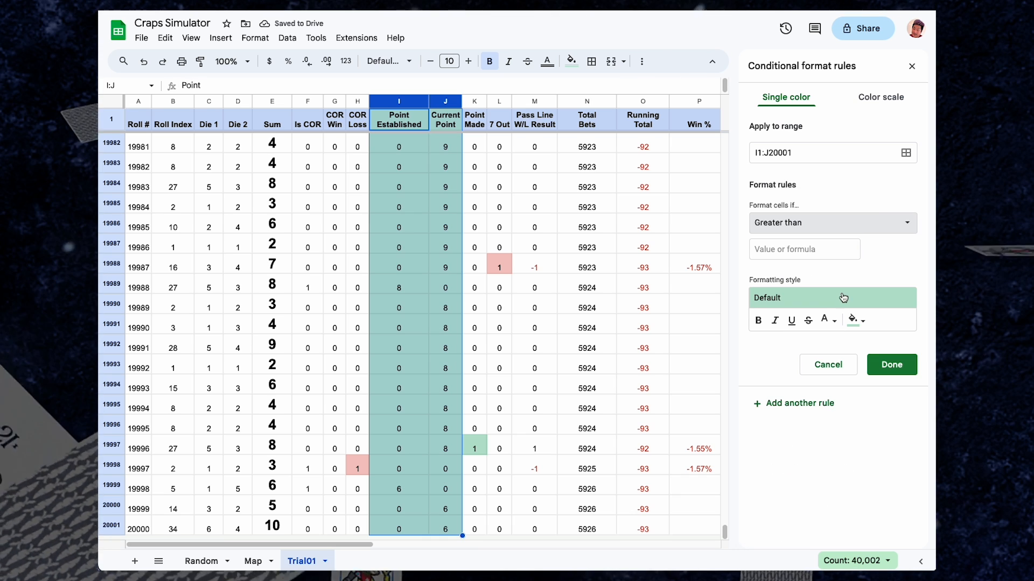
{"action": "left_click", "coordinate": [811, 249]}
{"action": "type", "text": "0"}
{"action": "left_click", "coordinate": [861, 296]}
{"action": "left_click", "coordinate": [815, 329]}
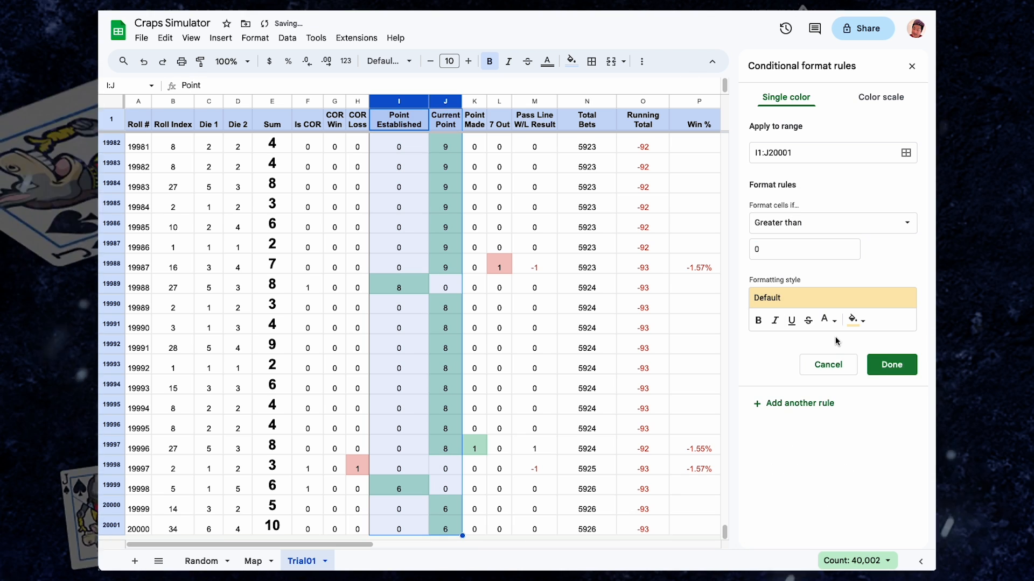
{"action": "left_click", "coordinate": [891, 364]}
Step: Review the highlighted rolls from row 2 onward, including the Win % and Running Total columns, down to row 20001
{"action": "left_click", "coordinate": [437, 247]}
{"action": "key", "text": "Left"}
{"action": "key", "text": "super+Up"}
{"action": "key", "text": "Down"}
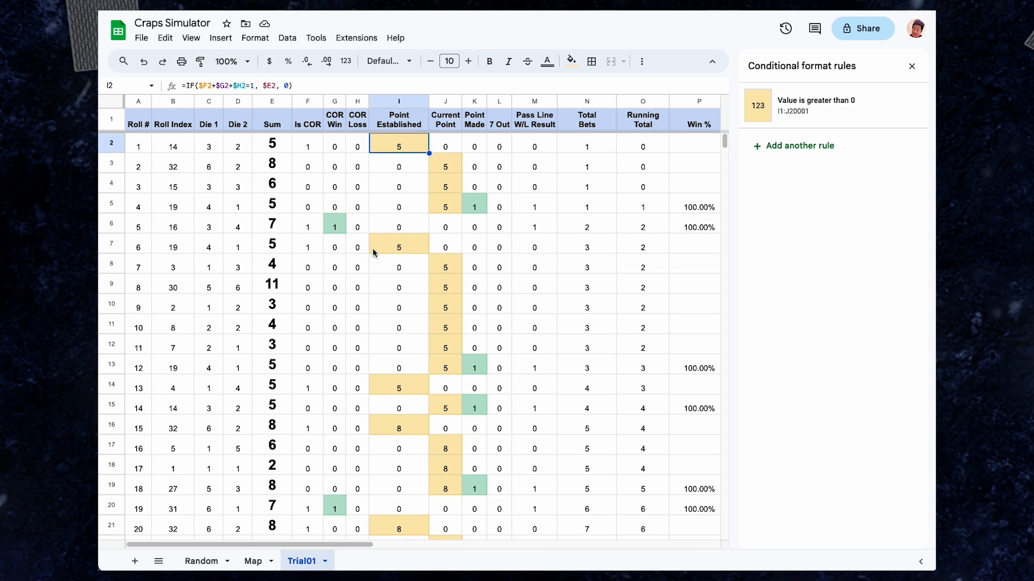
{"action": "left_click", "coordinate": [111, 146]}
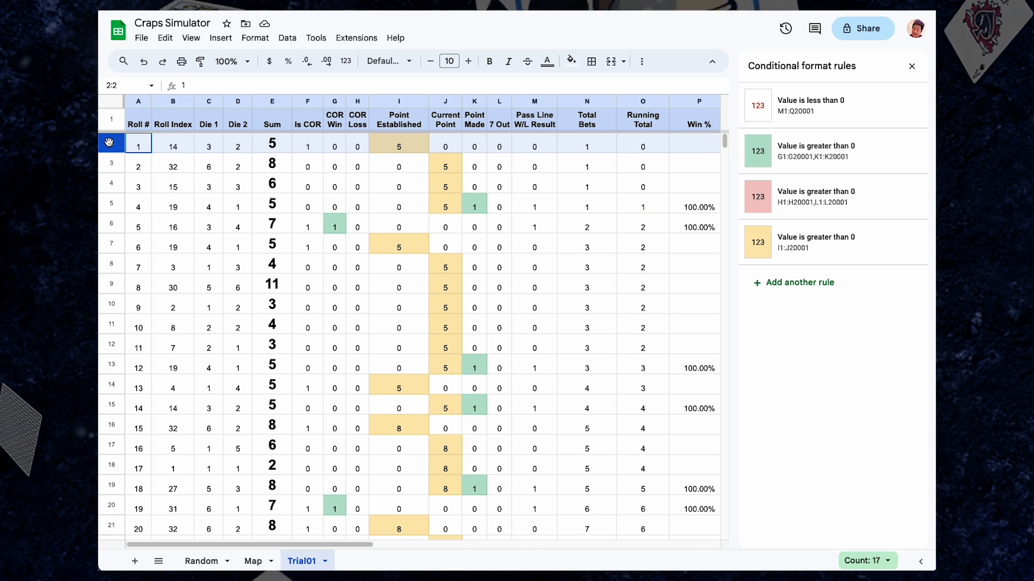
{"action": "left_click", "coordinate": [119, 203], "text": "shift"}
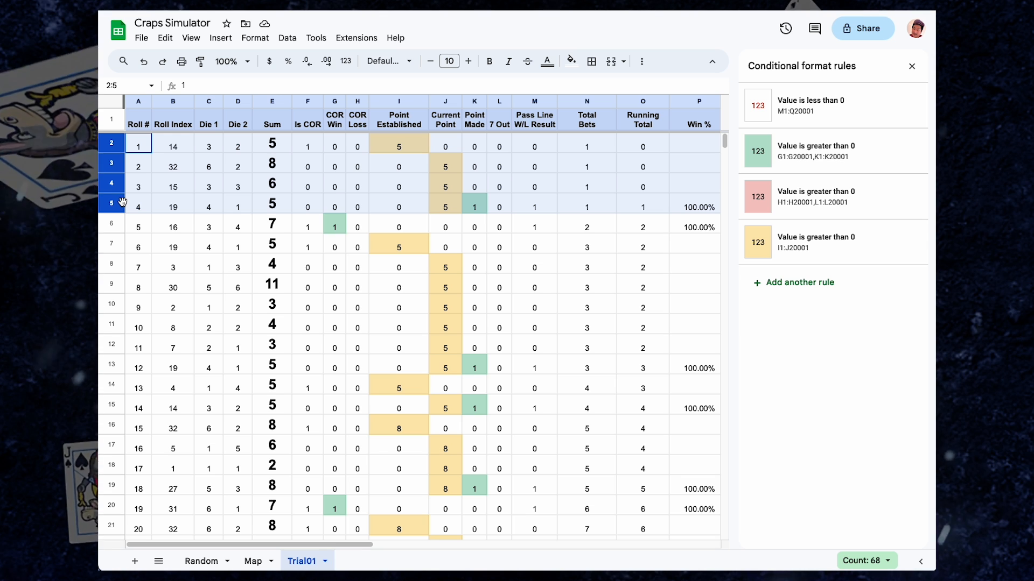
{"action": "left_click", "coordinate": [476, 204]}
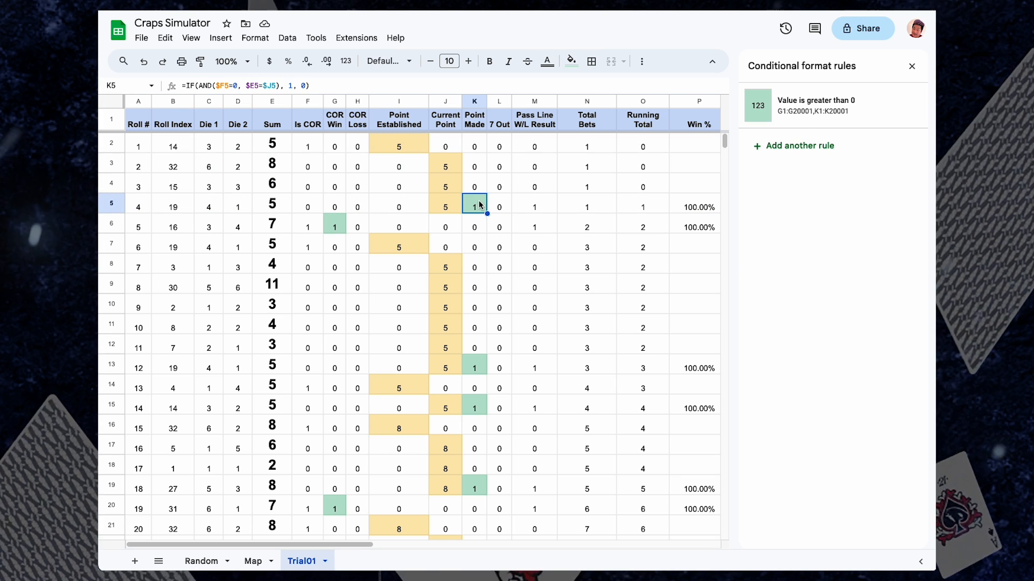
{"action": "left_click", "coordinate": [111, 225]}
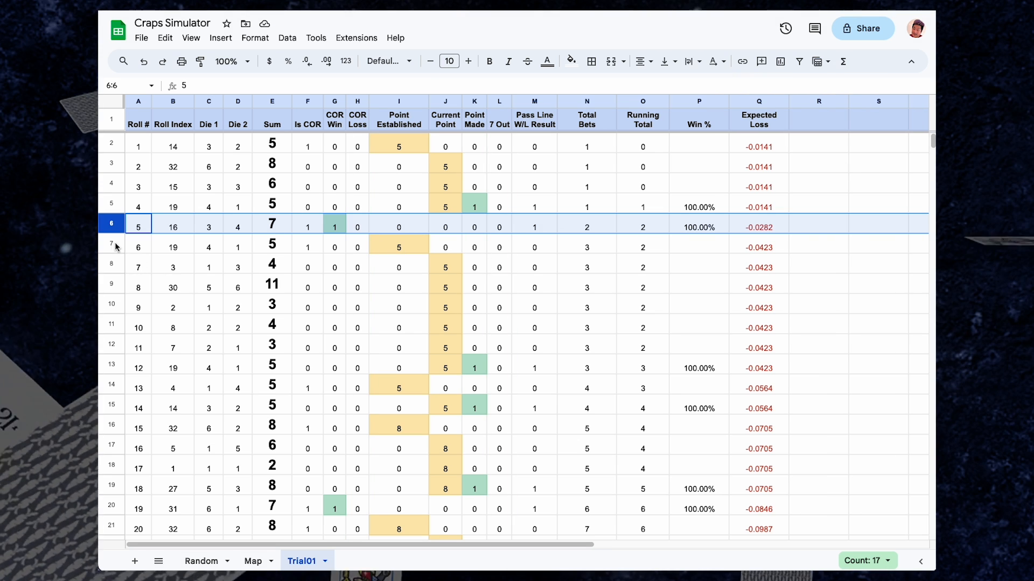
{"action": "left_click_drag", "start_coordinate": [116, 246], "coordinate": [127, 366]}
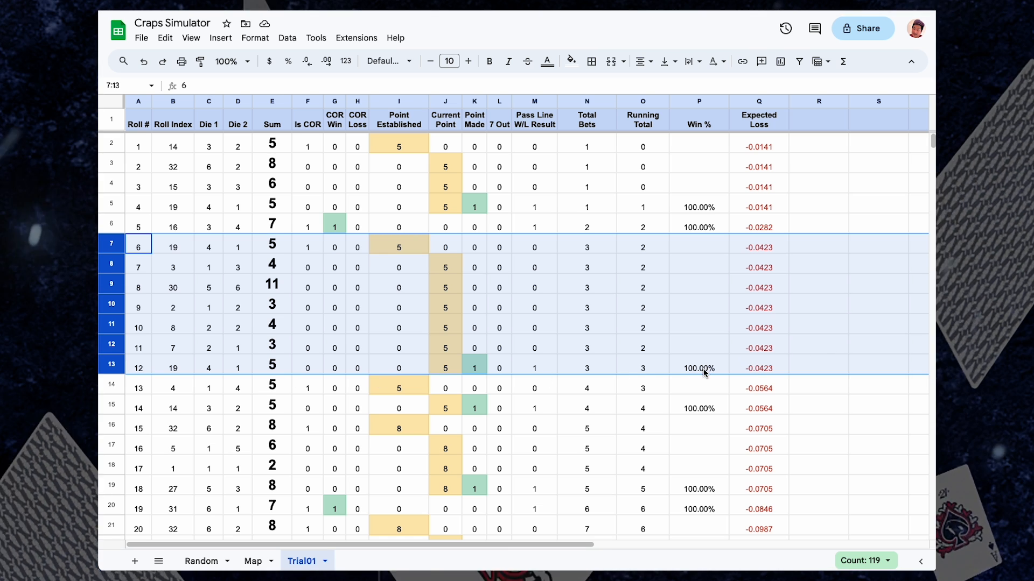
{"action": "left_click", "coordinate": [703, 369]}
{"action": "scroll", "coordinate": [710, 424], "scroll_direction": "down", "scroll_amount": 5}
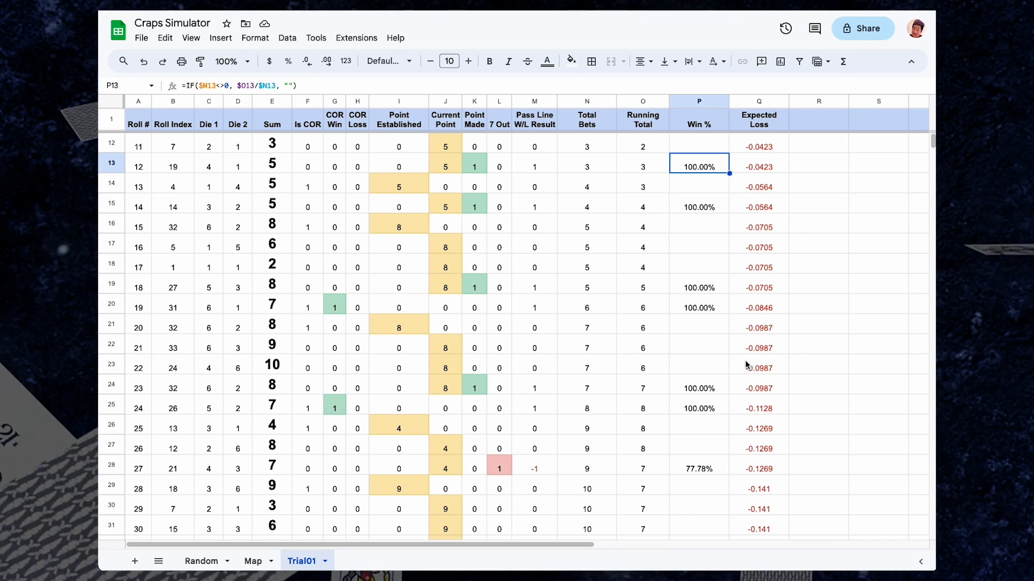
{"action": "left_click", "coordinate": [652, 393]}
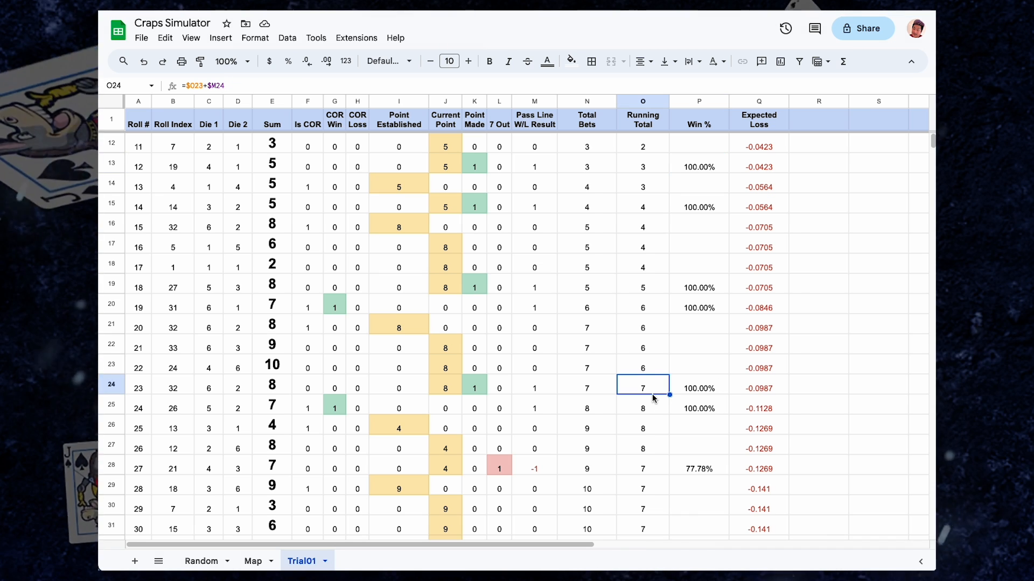
{"action": "key", "text": "ctrl+Down"}
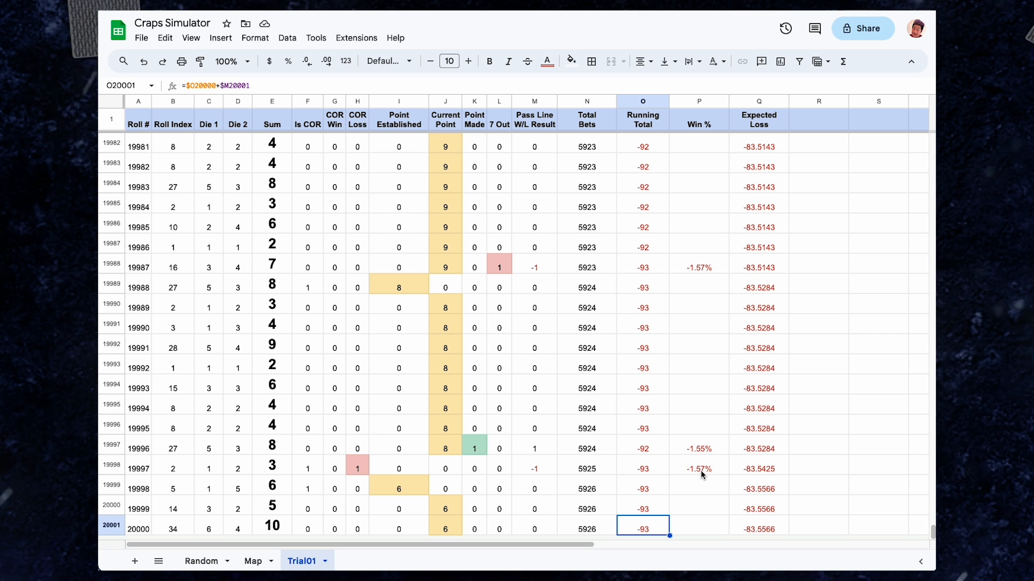
Step: Add rules to the Pass Line W/L Result column M1:M20001: green fill for values greater than 0, light red fill for values less than 0
{"action": "left_click", "coordinate": [534, 101]}
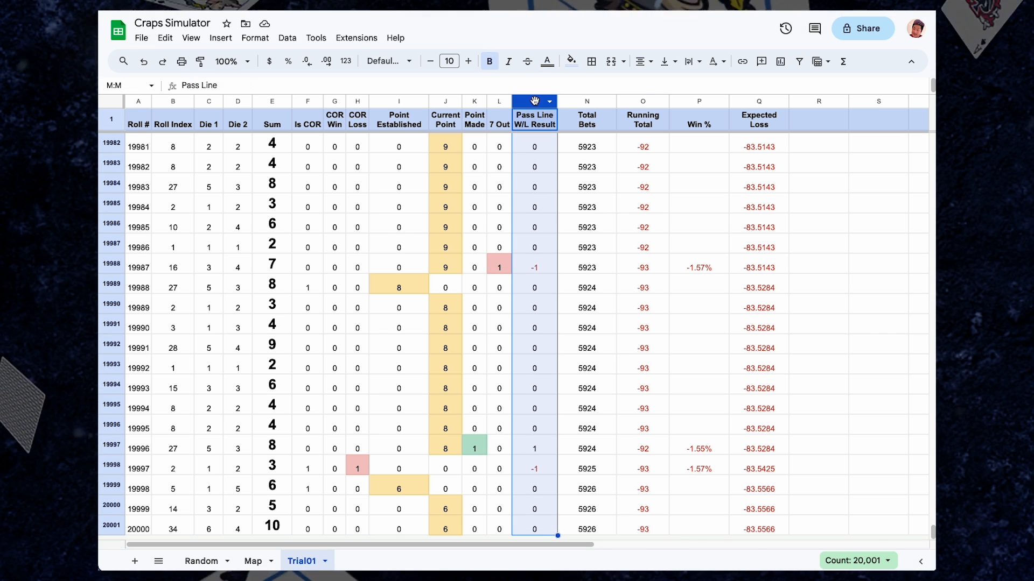
{"action": "left_click", "coordinate": [254, 37]}
{"action": "left_click", "coordinate": [329, 247]}
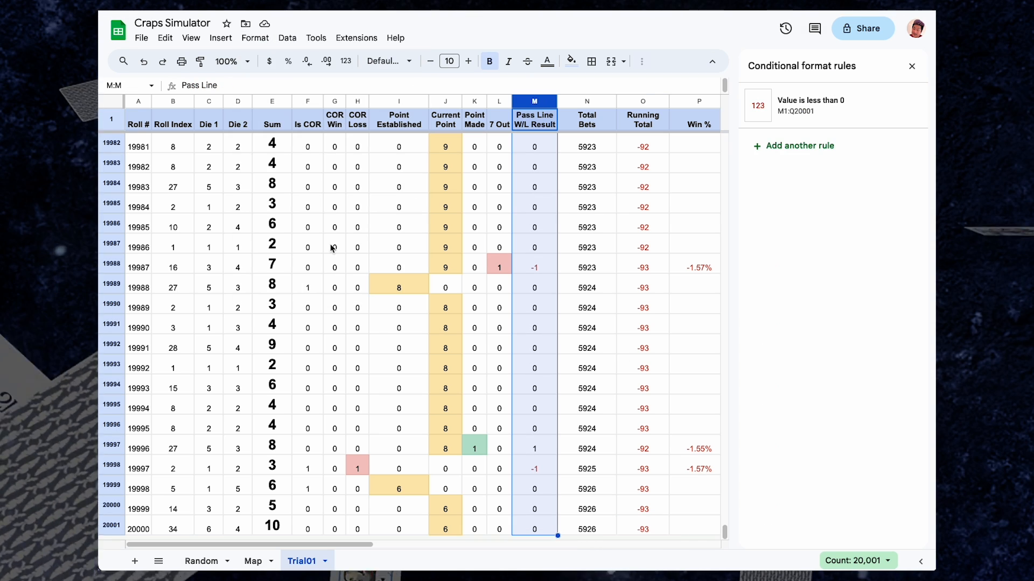
{"action": "left_click", "coordinate": [799, 146]}
{"action": "left_click", "coordinate": [799, 194]}
{"action": "left_click", "coordinate": [805, 247]}
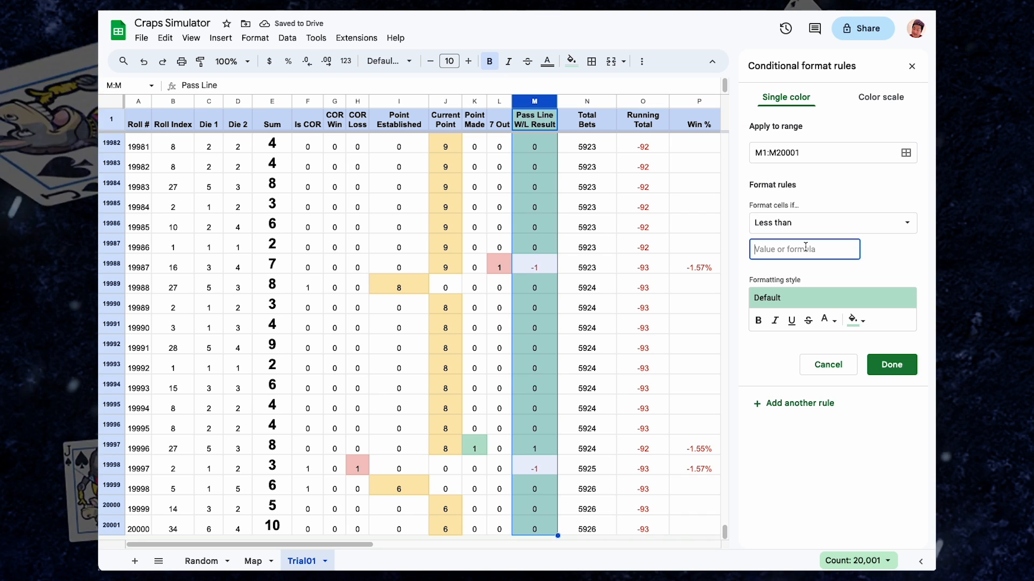
{"action": "left_click", "coordinate": [856, 300]}
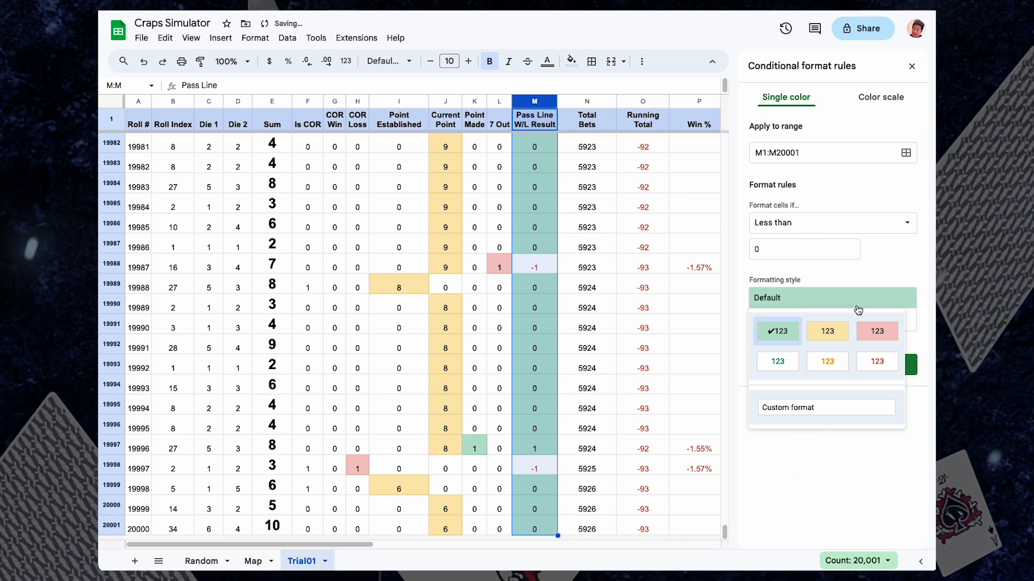
{"action": "left_click", "coordinate": [878, 330]}
{"action": "left_click", "coordinate": [892, 365]}
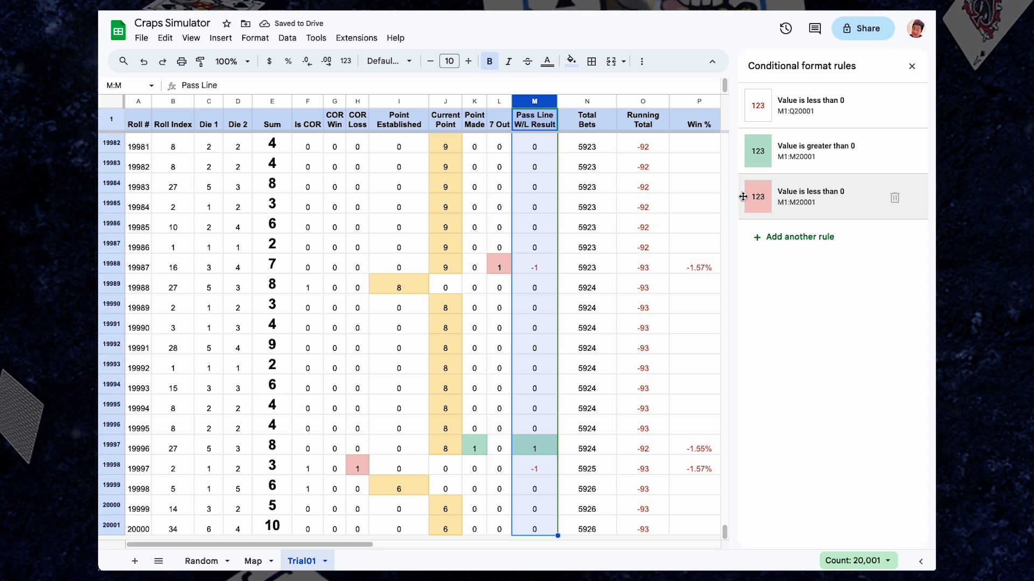
Step: Move both M1:M20001 rules above the M1:Q20001 red text rule and close the conditional format rules
{"action": "left_click_drag", "start_coordinate": [742, 197], "coordinate": [743, 108]}
{"action": "left_click_drag", "start_coordinate": [743, 151], "coordinate": [743, 197]}
{"action": "left_click", "coordinate": [911, 66]}
{"action": "left_click", "coordinate": [682, 207]}
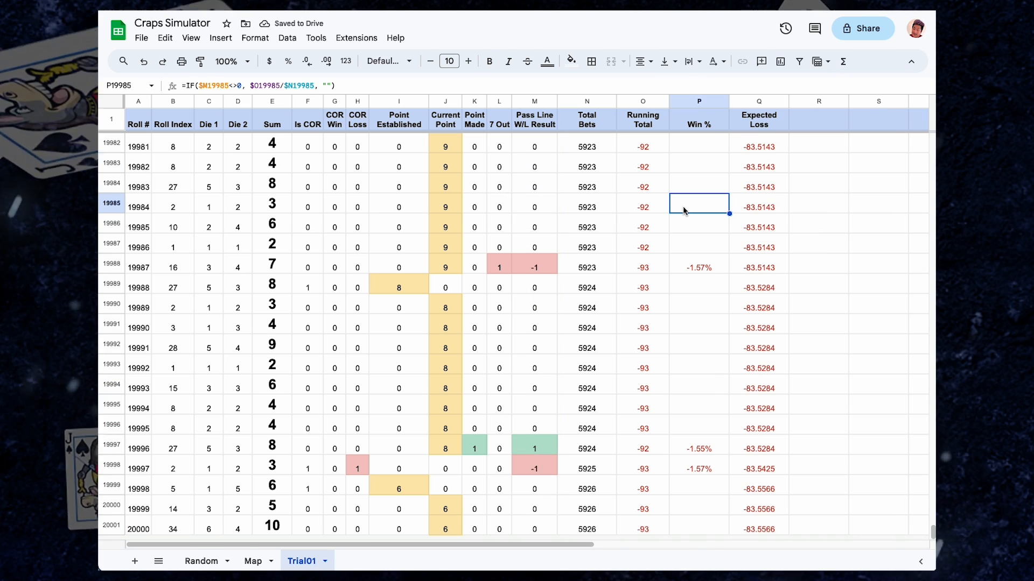
Step: Overwrite the Trial01 Roll Index values in B2:B20001 with a new set of rolls from the Random sheet, pasted as values only
{"action": "left_click", "coordinate": [201, 561]}
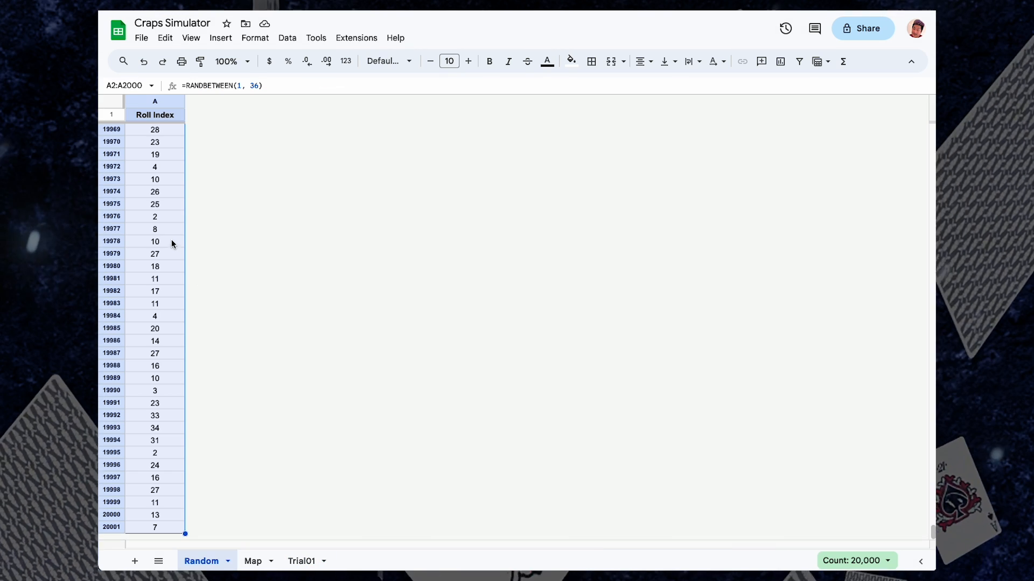
{"action": "left_click", "coordinate": [326, 561]}
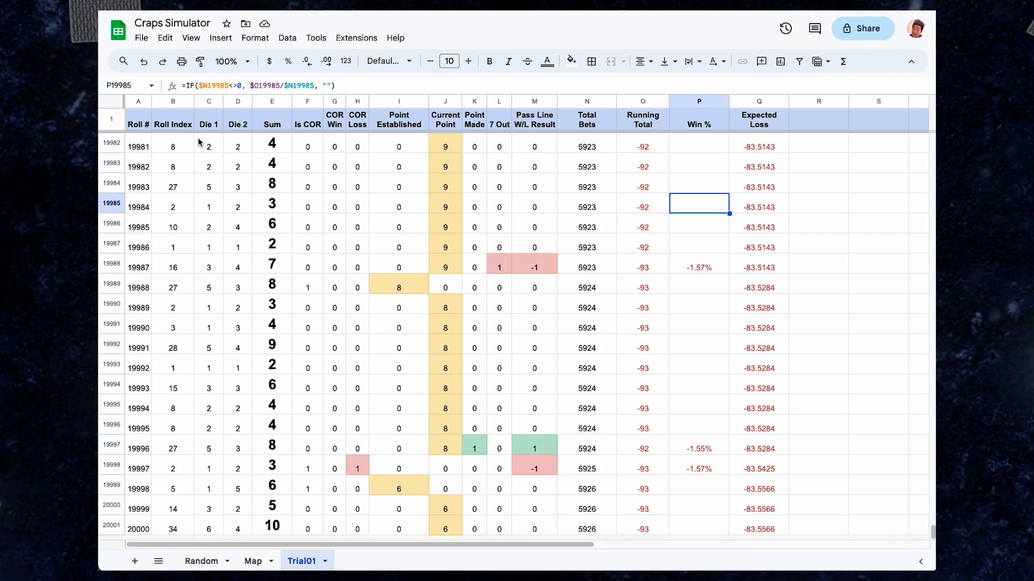
{"action": "left_click", "coordinate": [175, 126]}
{"action": "key", "text": "Down"}
{"action": "key", "text": "super+shift+Down"}
{"action": "right_click", "coordinate": [181, 215]}
{"action": "mouse_move", "coordinate": [207, 242]}
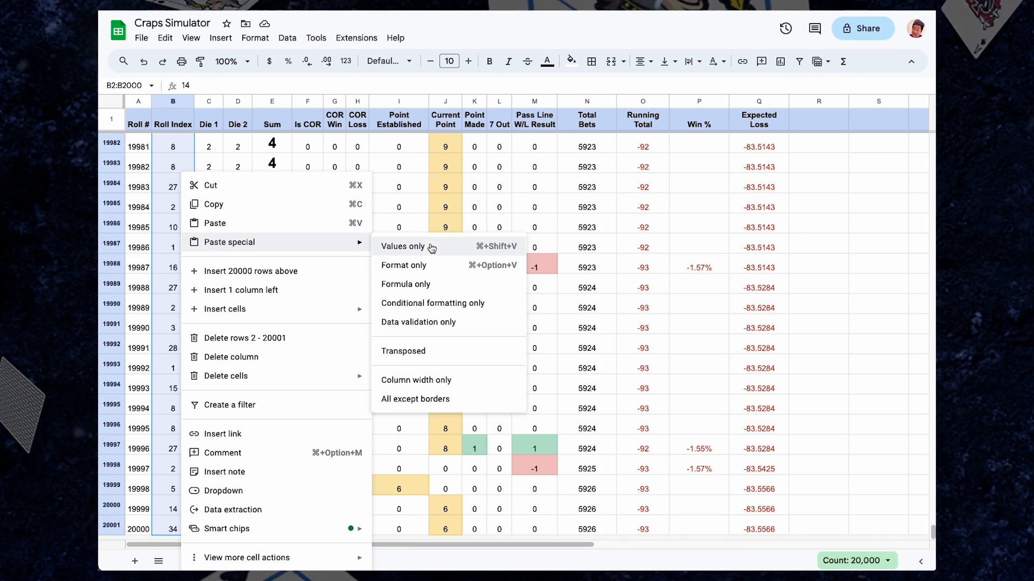
{"action": "left_click", "coordinate": [432, 248]}
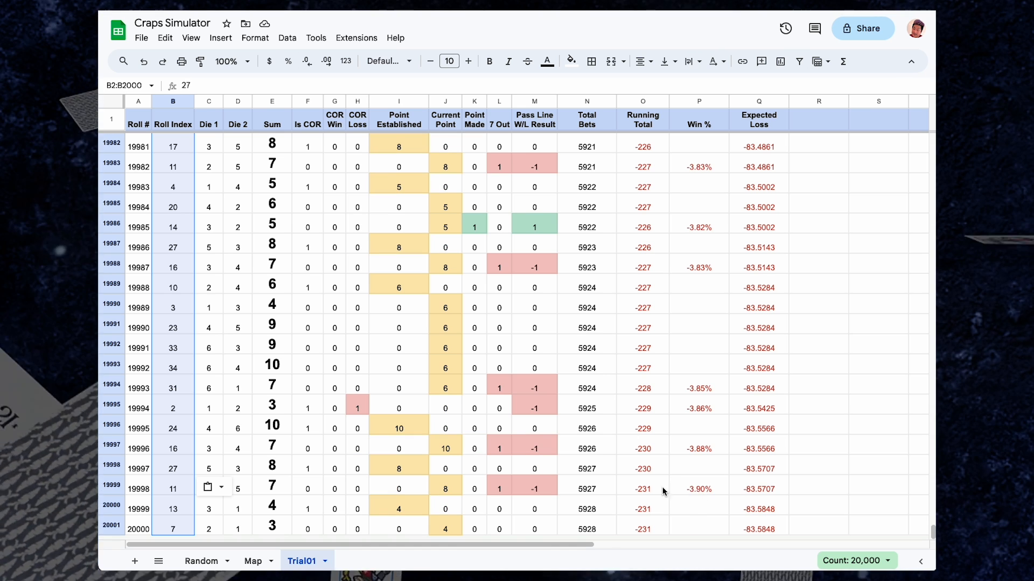
Step: Insert a chart on the Trial01 sheet and set its type to Line chart
{"action": "left_click", "coordinate": [334, 428]}
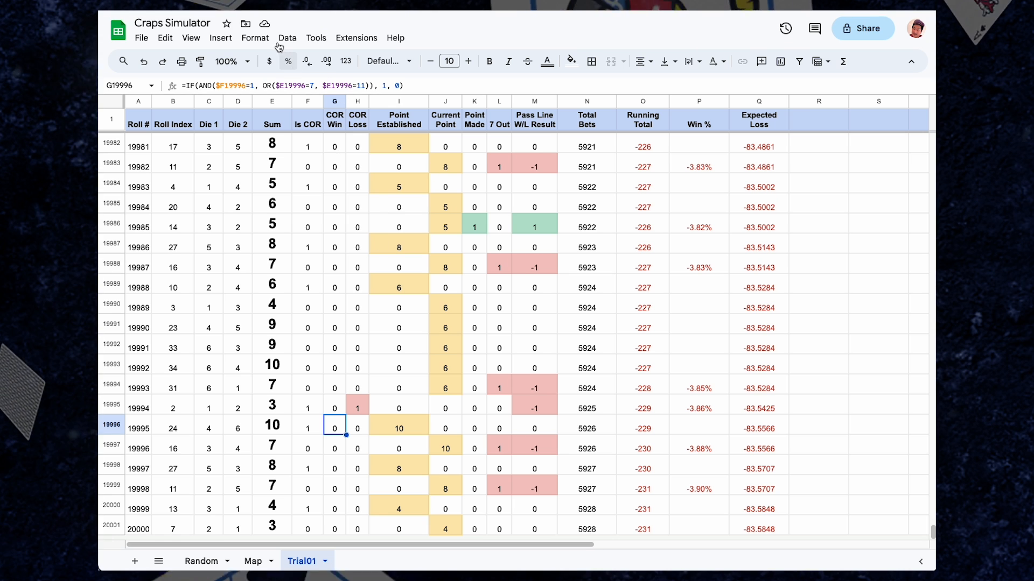
{"action": "left_click", "coordinate": [219, 38]}
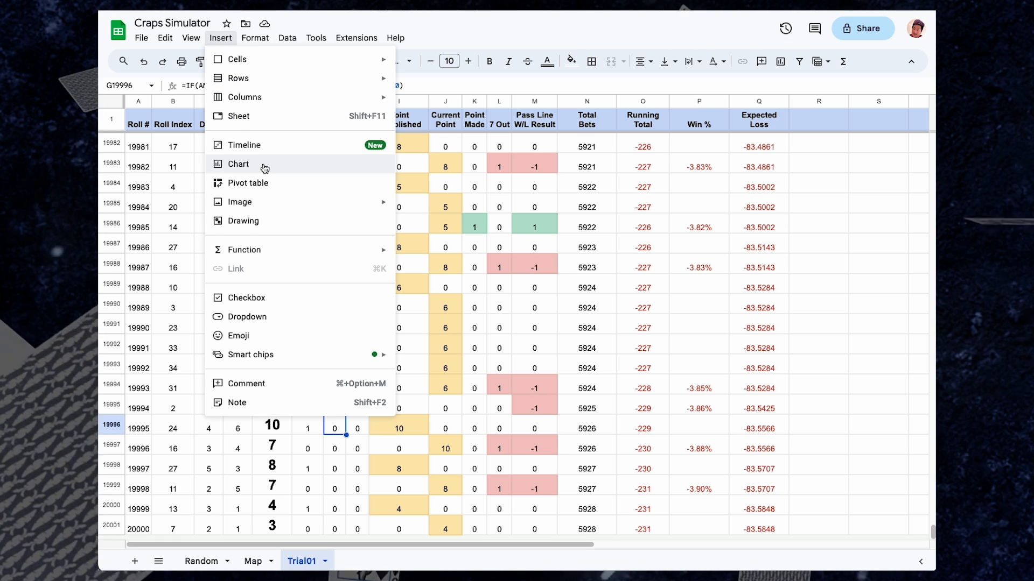
{"action": "left_click", "coordinate": [265, 169]}
{"action": "left_click", "coordinate": [824, 151]}
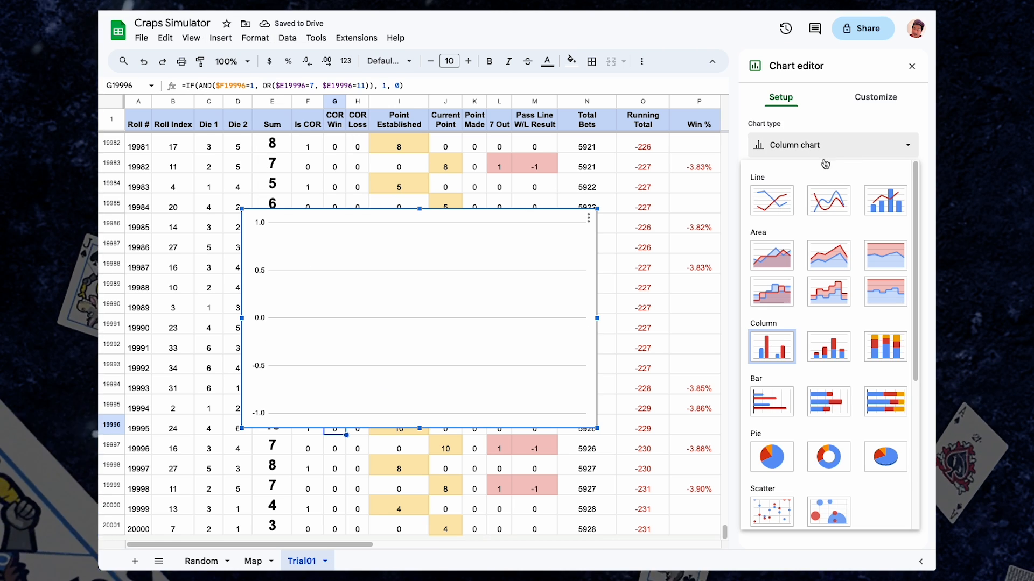
{"action": "left_click", "coordinate": [781, 203]}
Step: Set the line chart's data range to A1:Q20001
{"action": "right_click", "coordinate": [574, 254]}
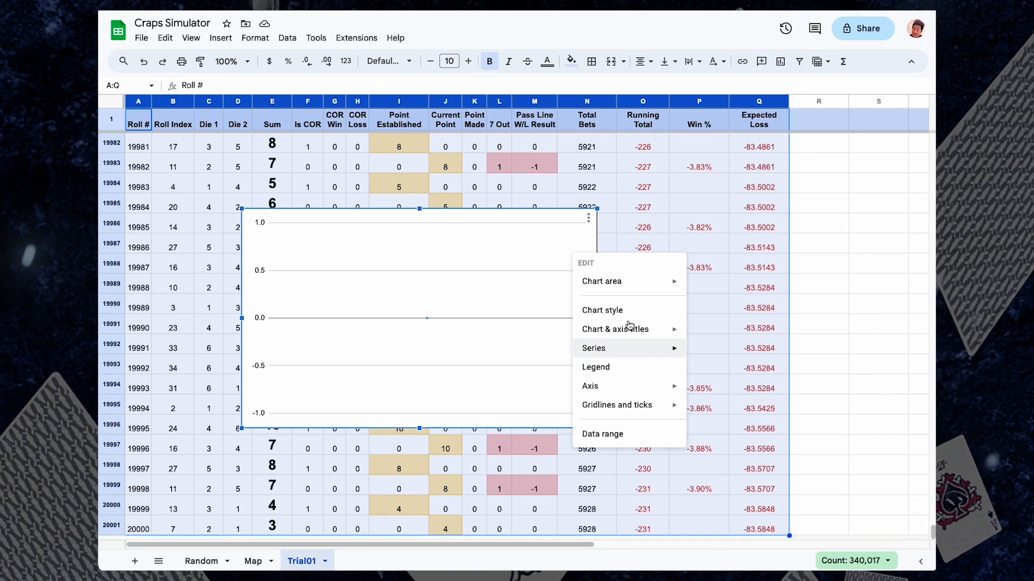
{"action": "left_click", "coordinate": [619, 433]}
{"action": "left_click", "coordinate": [908, 194]}
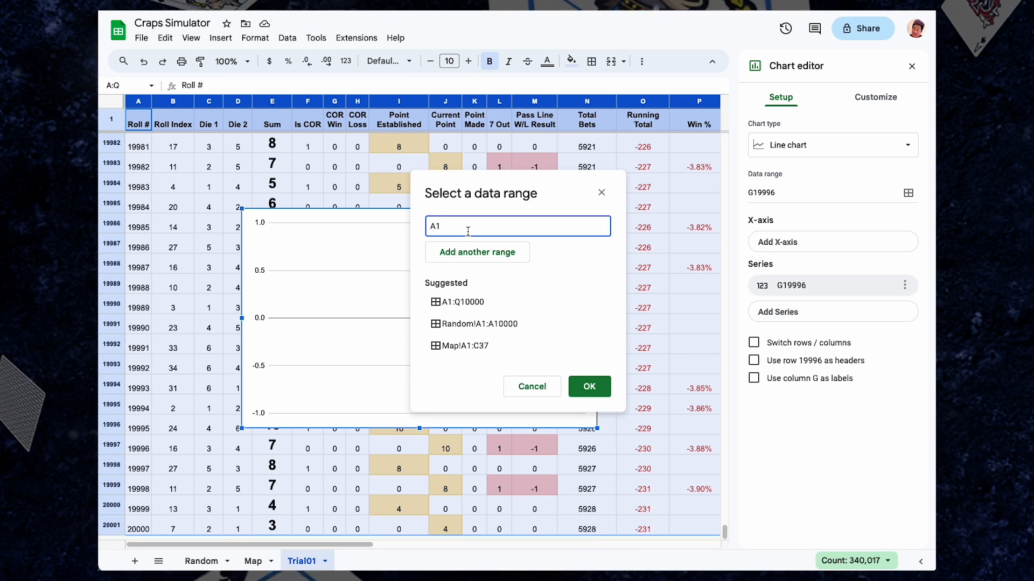
{"action": "type", "text": "A1:Q20001"}
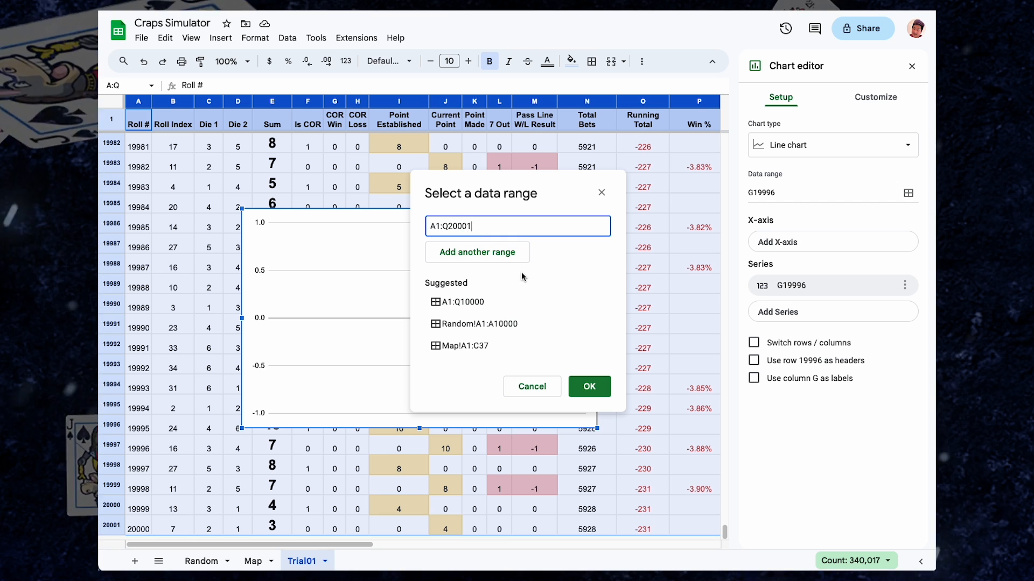
{"action": "left_click", "coordinate": [590, 388]}
Step: Use Roll # as the chart's X-axis and plot Running Total and Expected Loss as its series
{"action": "left_click", "coordinate": [823, 248]}
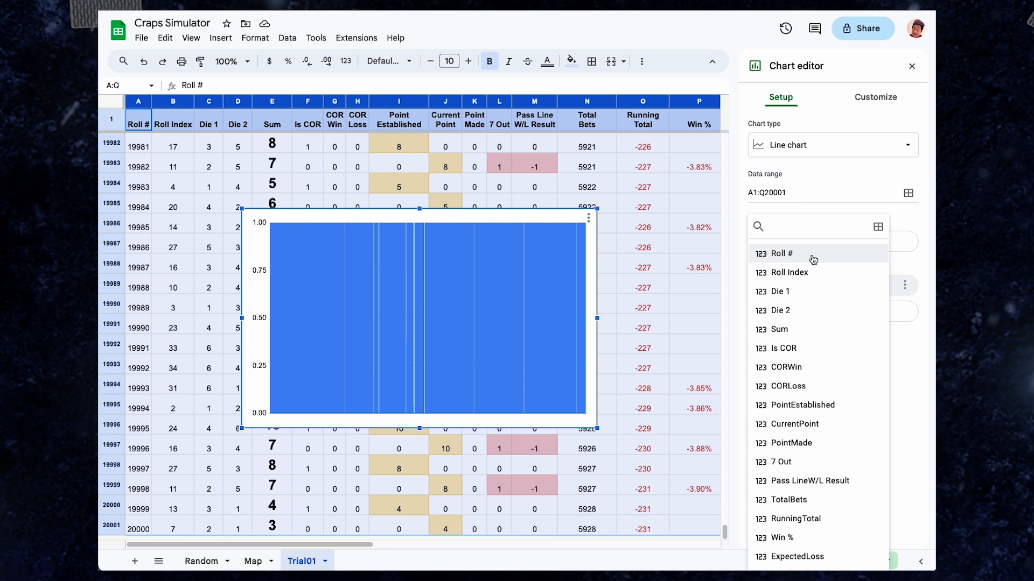
{"action": "left_click", "coordinate": [813, 256]}
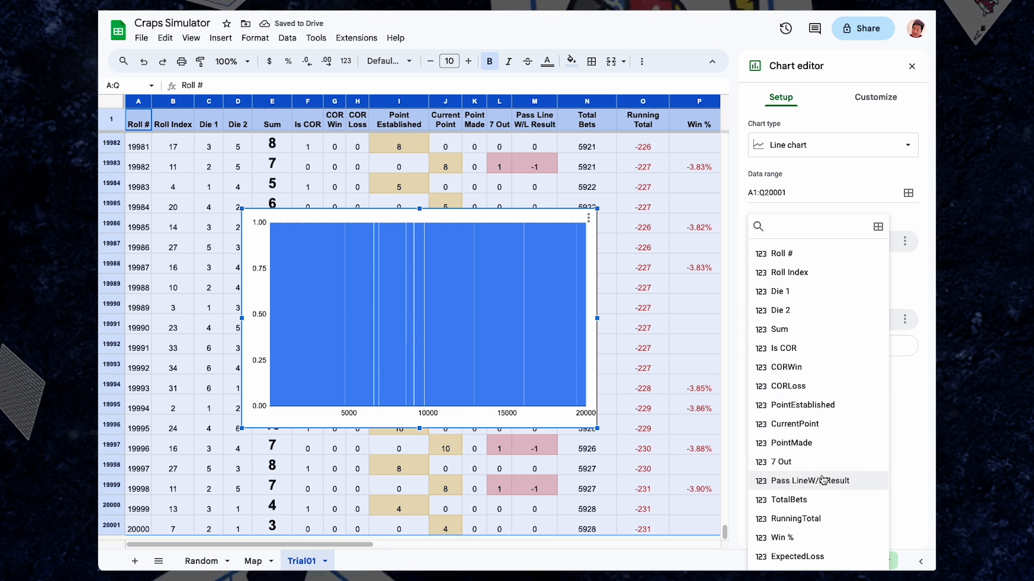
{"action": "left_click", "coordinate": [813, 518]}
{"action": "left_click", "coordinate": [864, 343]}
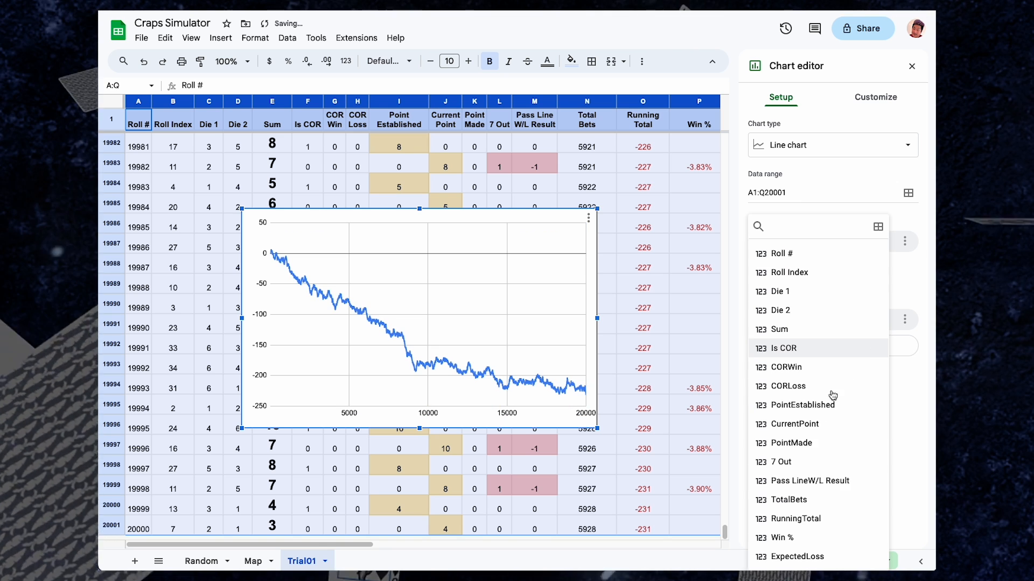
{"action": "left_click", "coordinate": [797, 557]}
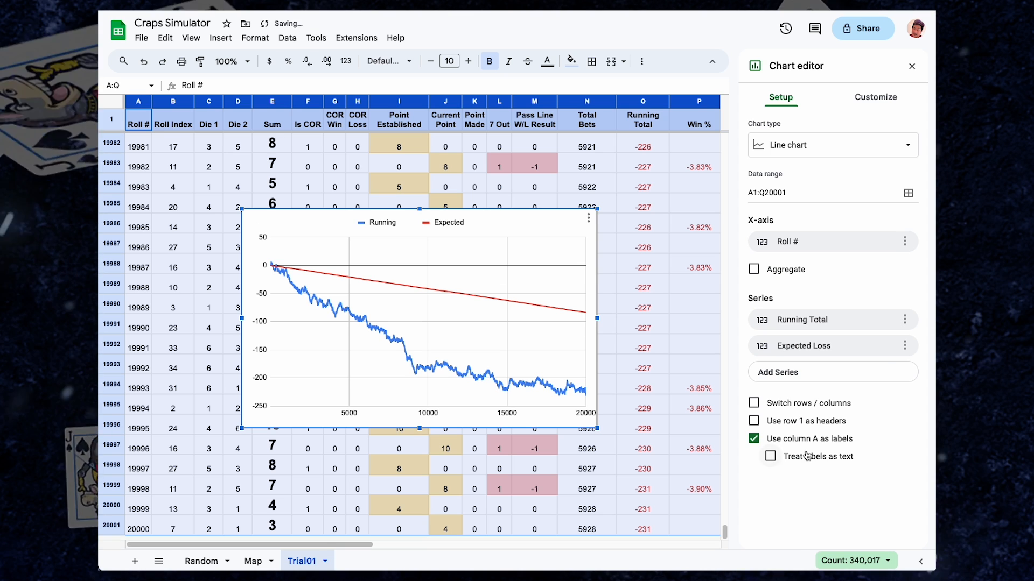
Step: Move the chart to its own sheet and rename that sheet Trial01-Chart
{"action": "left_click", "coordinate": [589, 217]}
{"action": "mouse_move", "coordinate": [610, 278]}
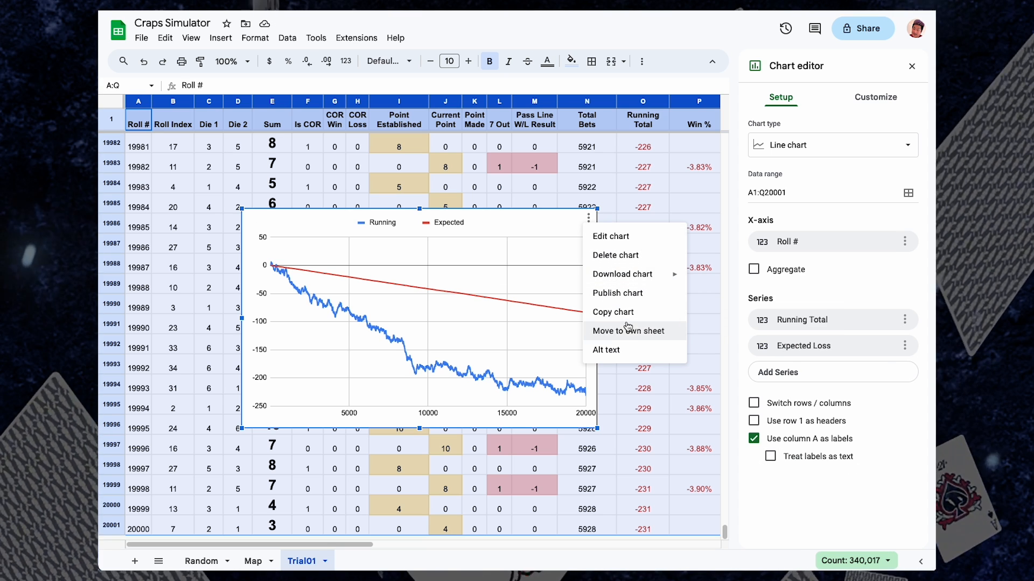
{"action": "left_click", "coordinate": [624, 331]}
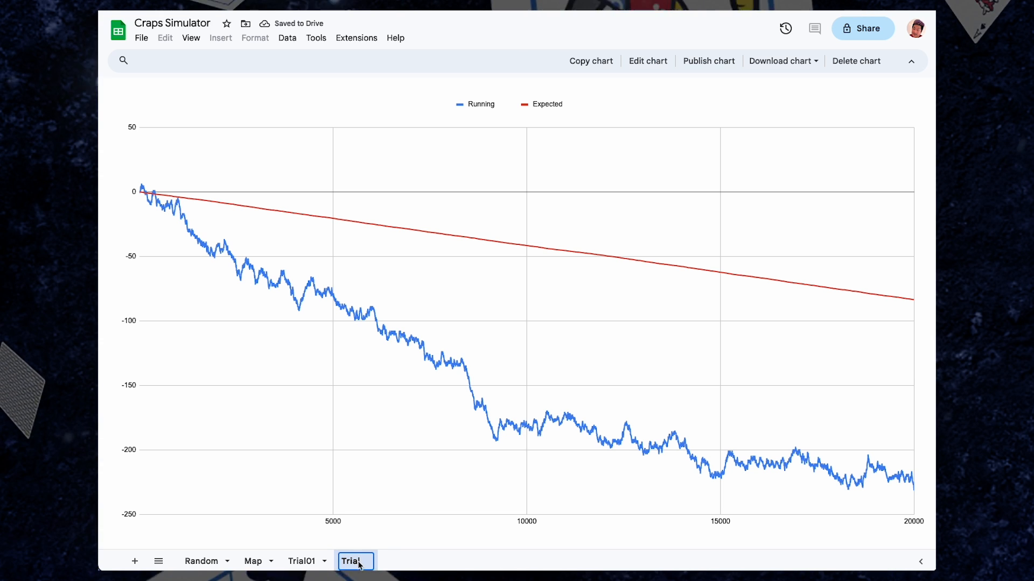
{"action": "type", "text": "art"}
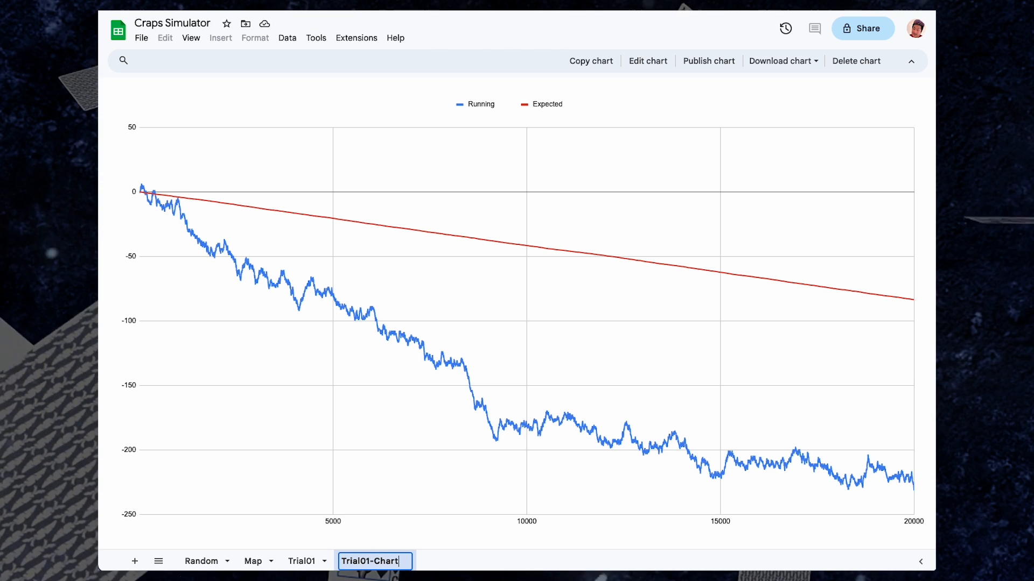
{"action": "key", "text": "Return"}
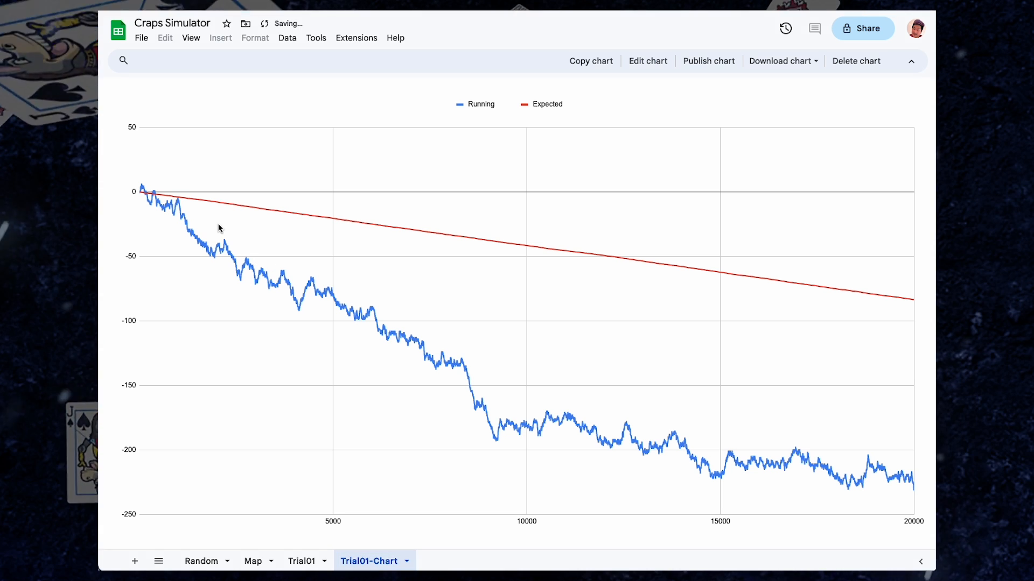
{"action": "left_click", "coordinate": [487, 408]}
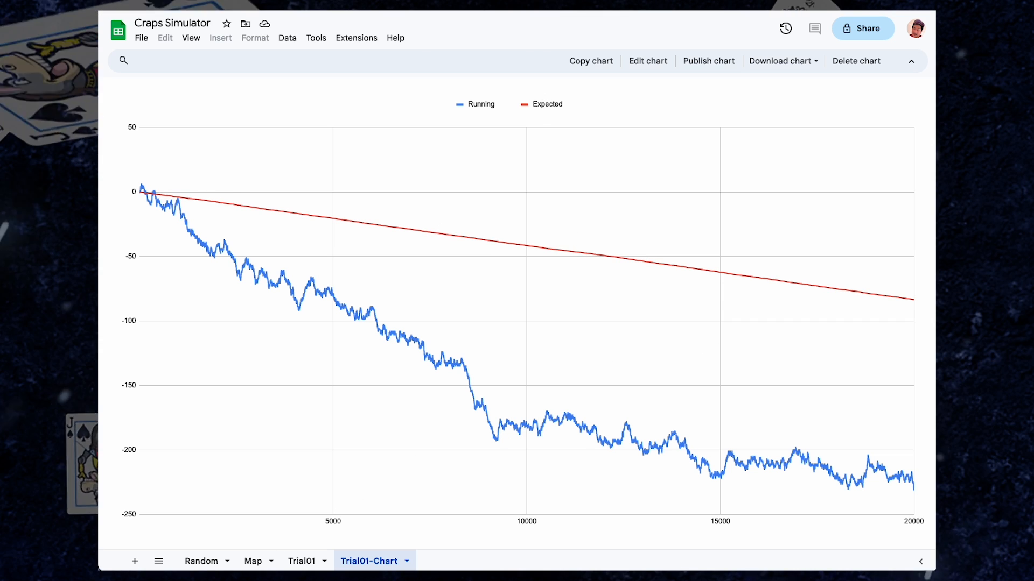
Step: Replace the Trial01 Roll Index values in B2:B20001 with a fresh set copied from the Random sheet, pasted as values only
{"action": "left_click", "coordinate": [211, 566]}
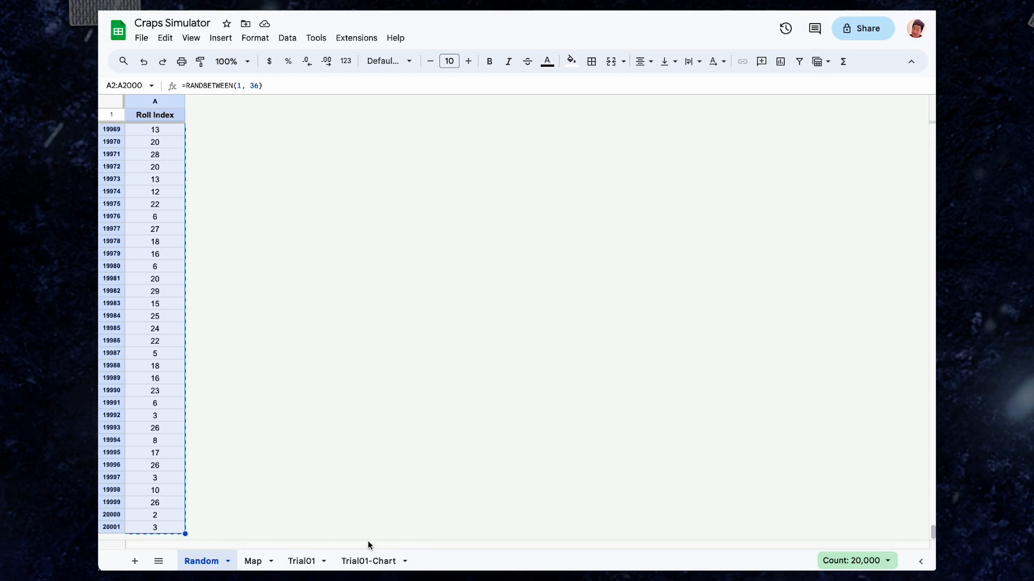
{"action": "left_click", "coordinate": [370, 561]}
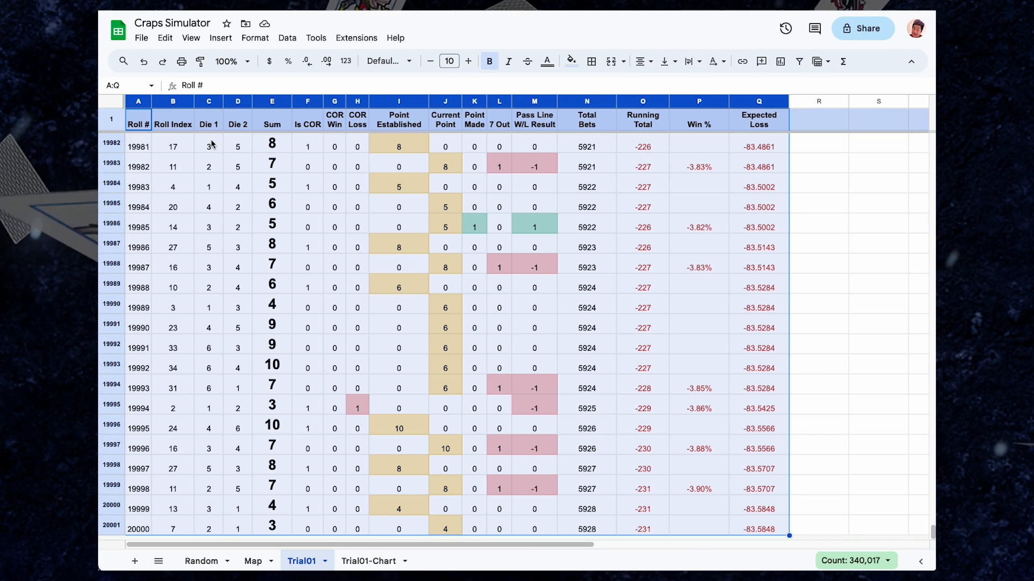
{"action": "left_click", "coordinate": [211, 143]}
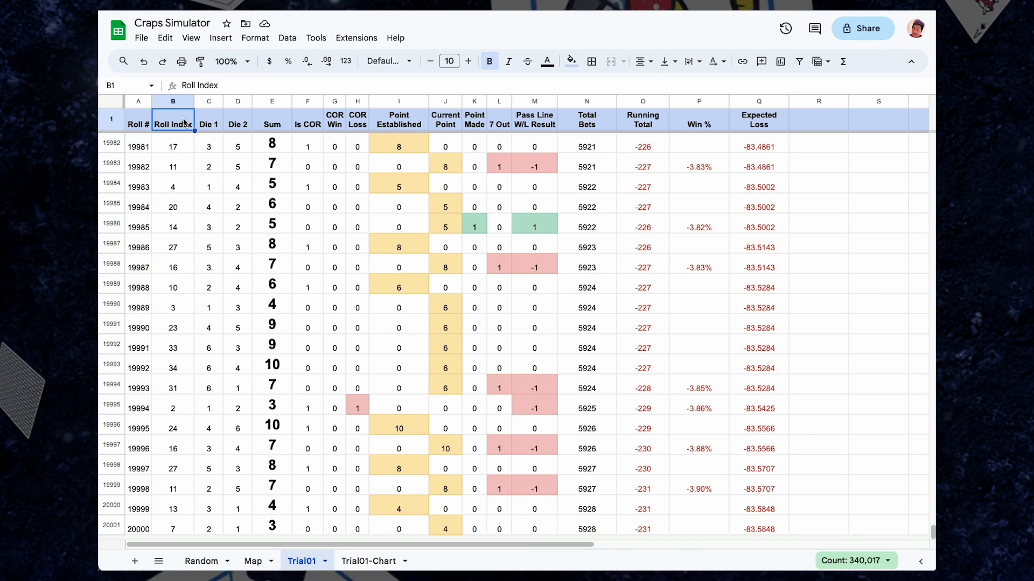
{"action": "key", "text": "Left"}
{"action": "key", "text": "ctrl+Up"}
{"action": "key", "text": "ctrl+shift+Down"}
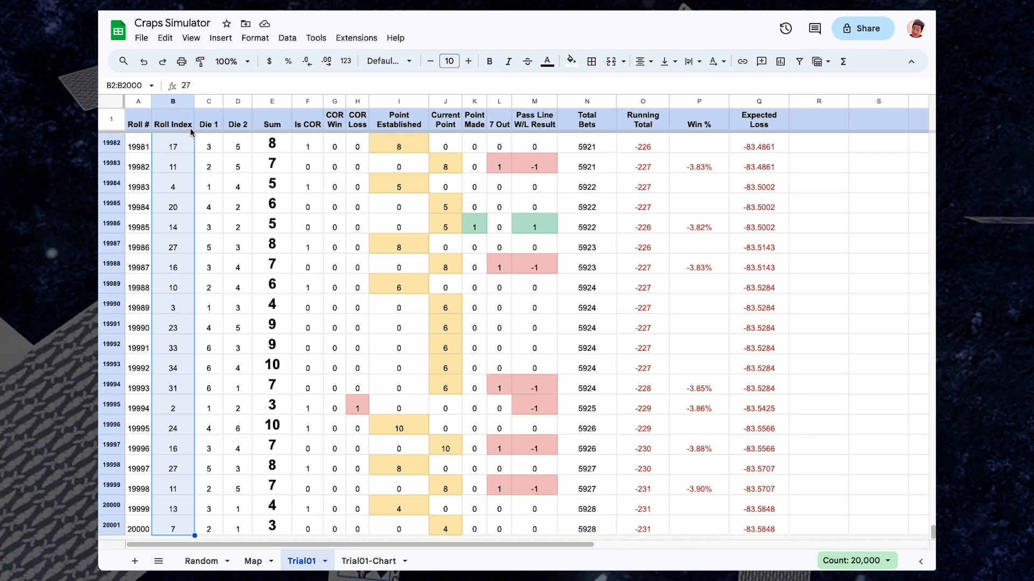
{"action": "right_click", "coordinate": [164, 155]}
{"action": "mouse_move", "coordinate": [221, 239]}
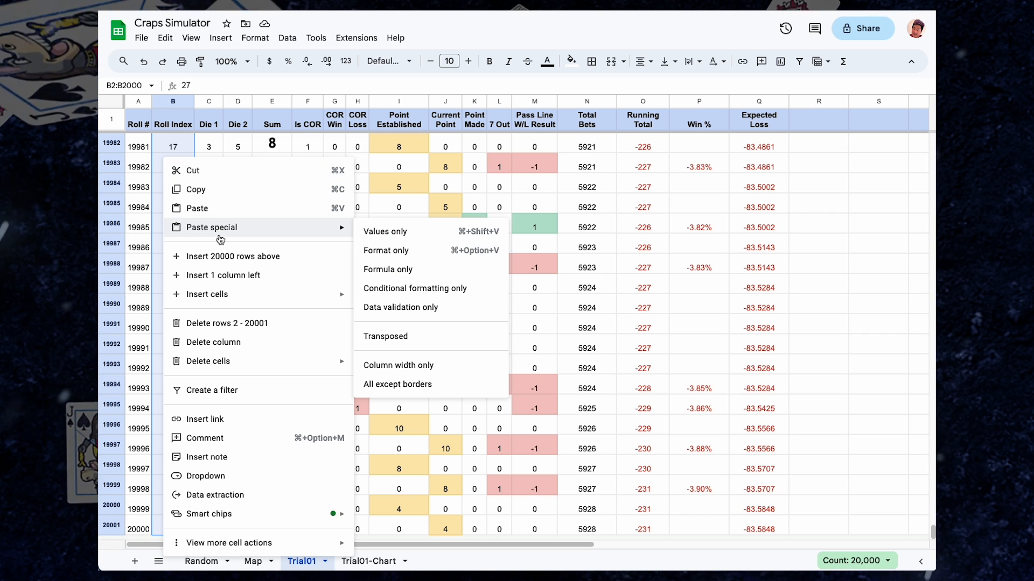
{"action": "left_click", "coordinate": [383, 232]}
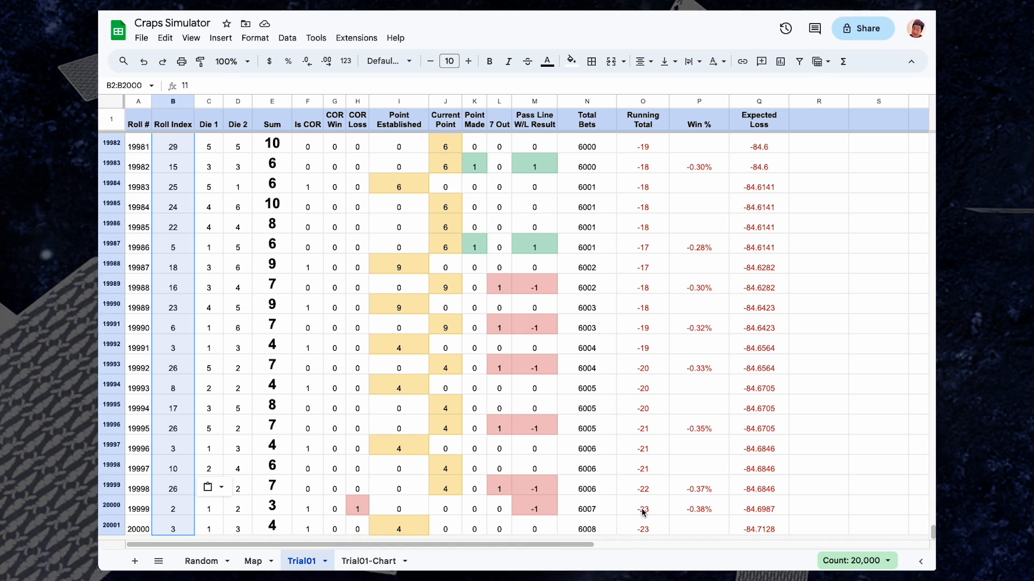
Step: Examine the Running Total peak and the final points of both series on the Trial01-Chart sheet
{"action": "left_click", "coordinate": [371, 562]}
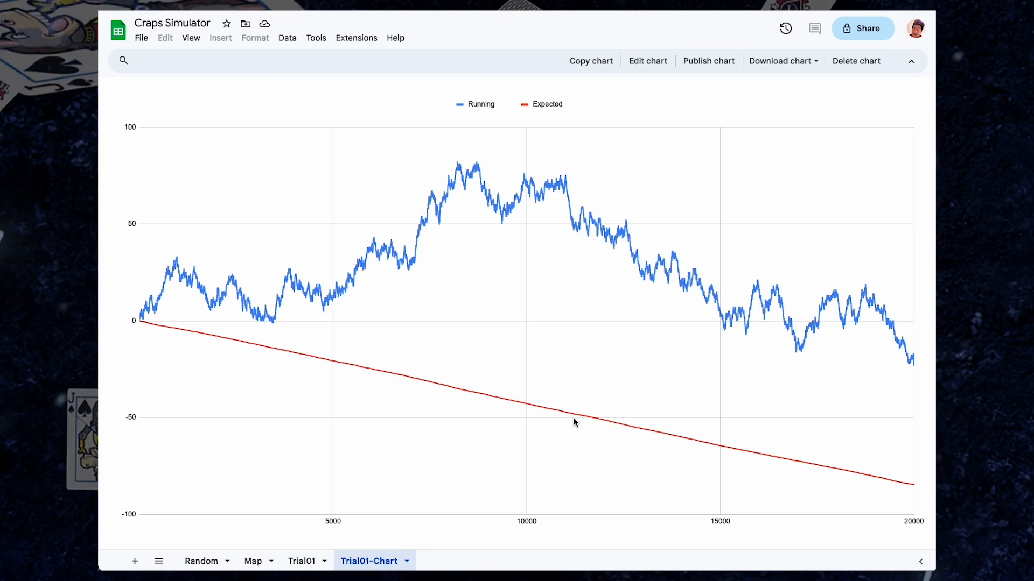
{"action": "left_click", "coordinate": [477, 165]}
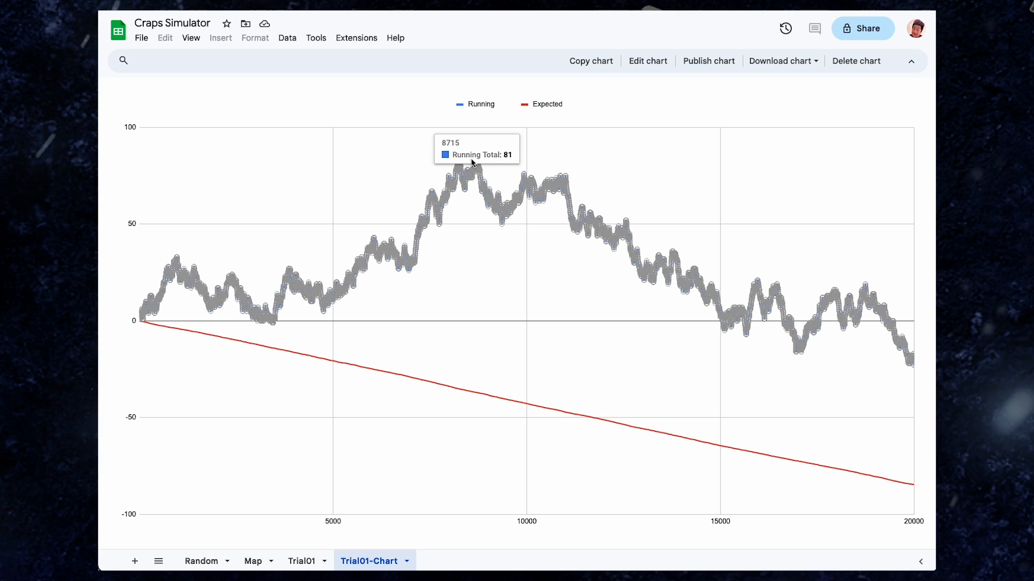
{"action": "left_click", "coordinate": [920, 369]}
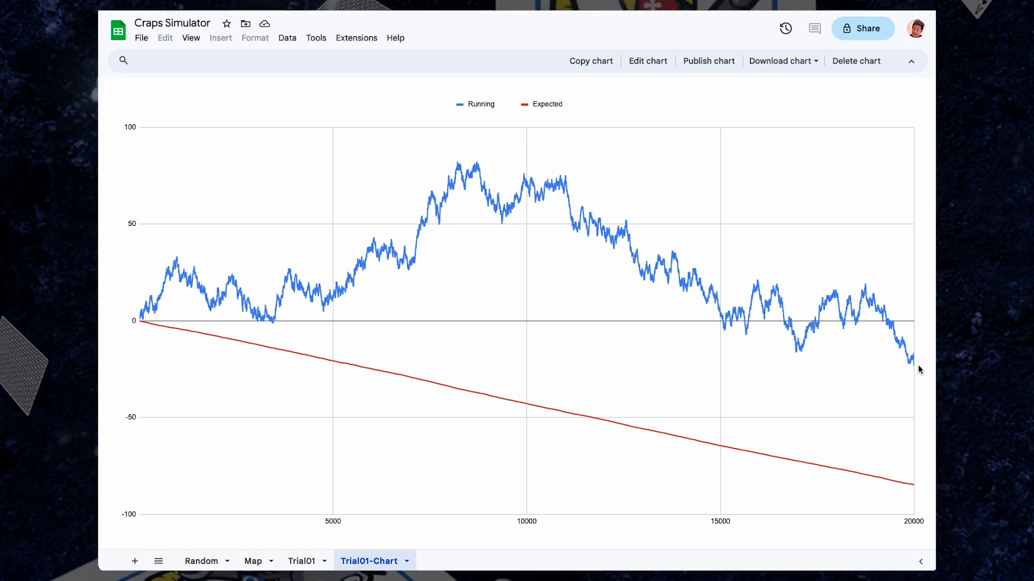
{"action": "left_click", "coordinate": [914, 364]}
{"action": "left_click", "coordinate": [918, 367]}
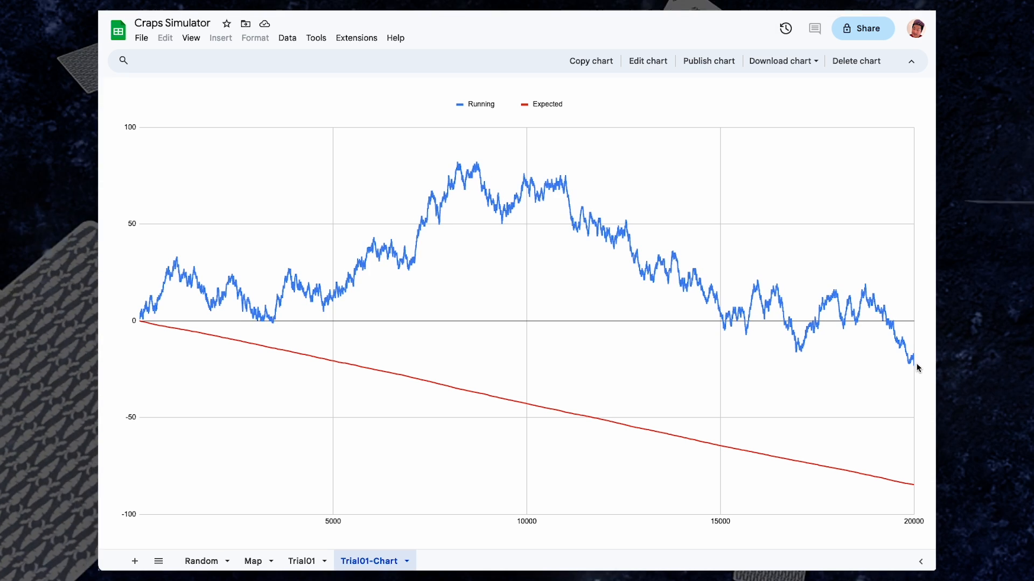
{"action": "left_click", "coordinate": [913, 487]}
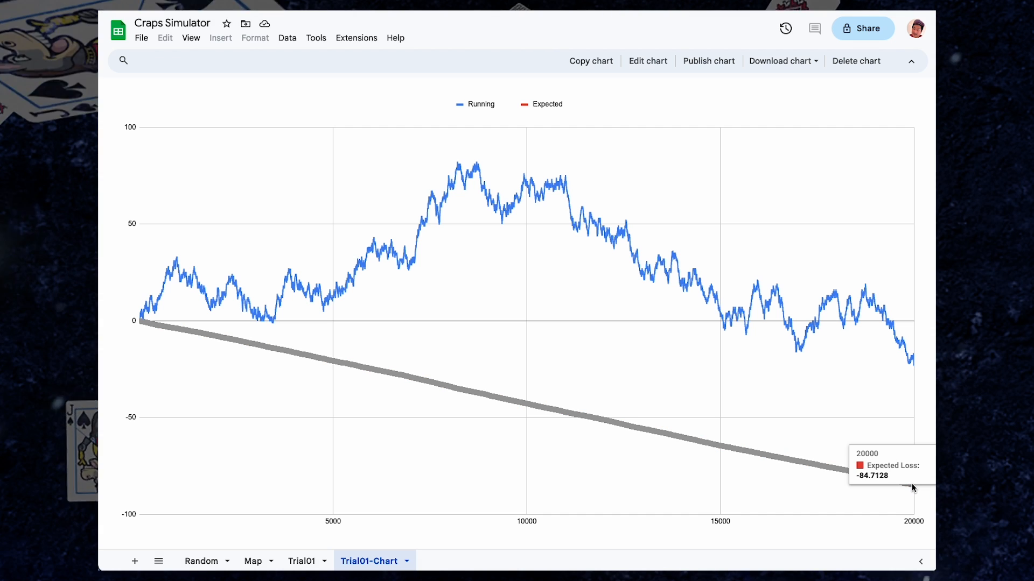
Step: Return to the Trial01 sheet and review the last rolls above row 20001
{"action": "key", "text": "ctrl+shift+Page_Up"}
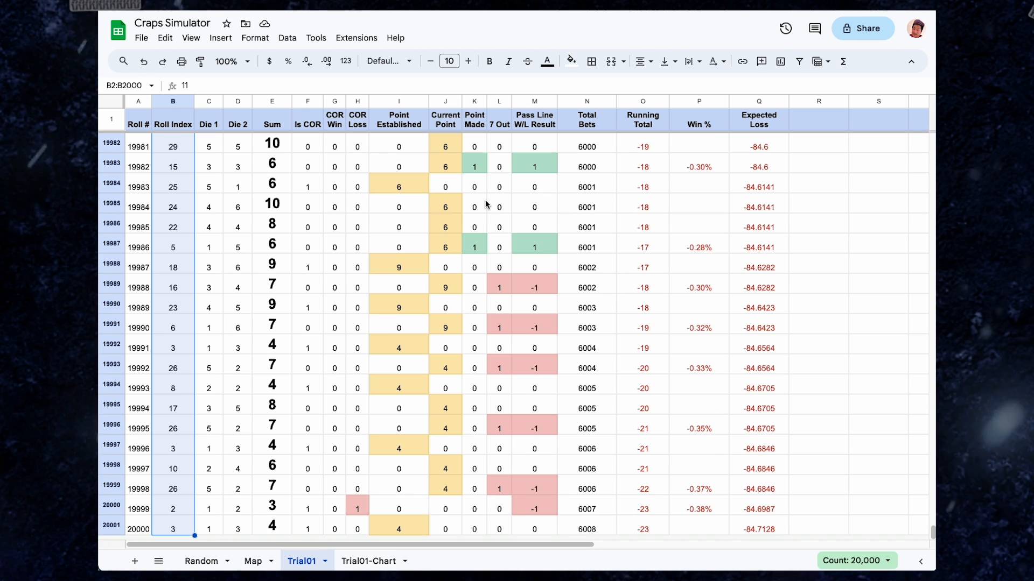
{"action": "scroll", "coordinate": [491, 209], "scroll_direction": "down", "scroll_amount": 2}
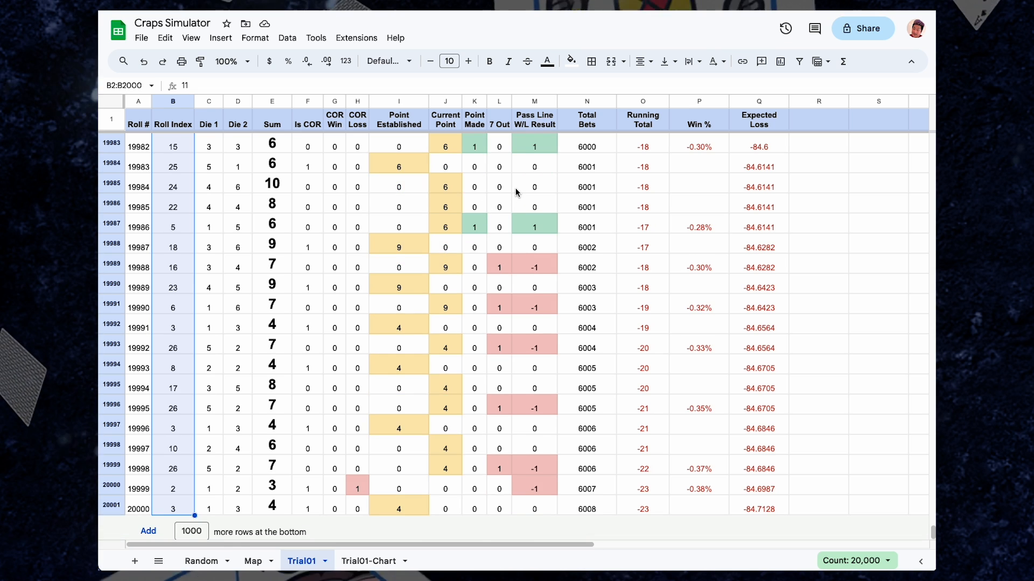
{"action": "scroll", "coordinate": [503, 200], "scroll_direction": "up", "scroll_amount": 5}
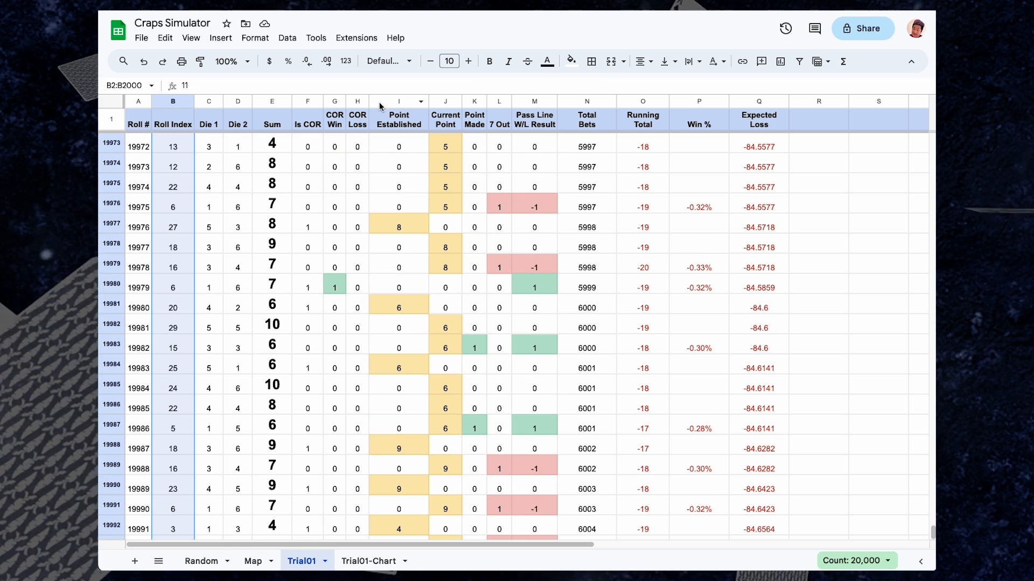